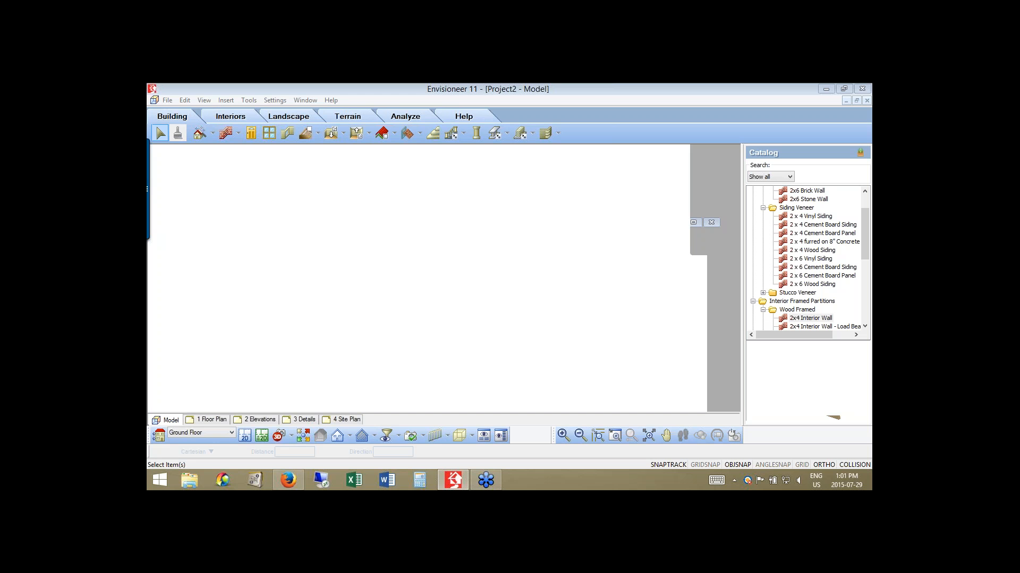
Start inserting exterior walls by baseline using the 2x6 Stone Wall type from the masonry veneer group.
click(226, 133)
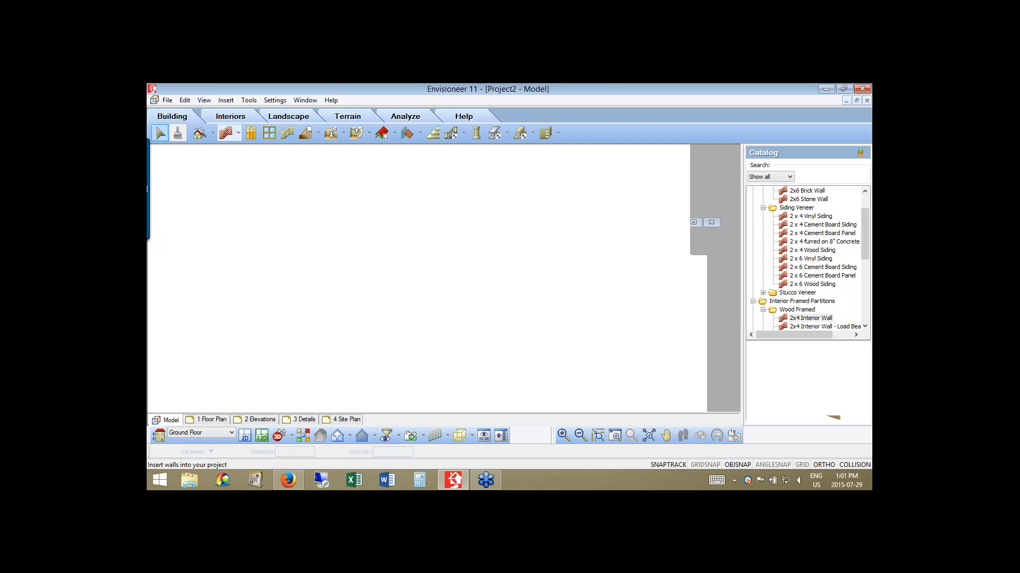
click(225, 133)
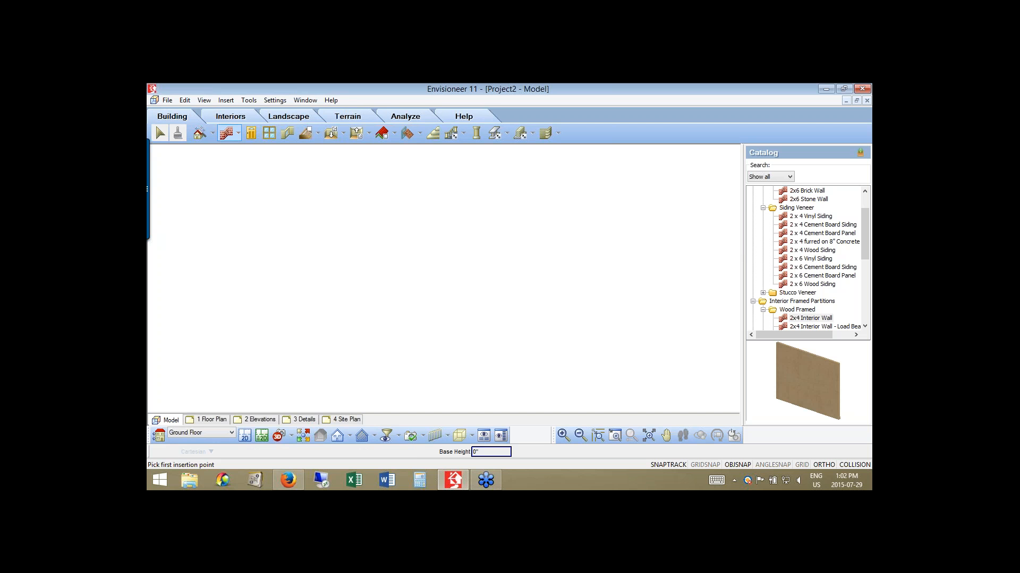
click(796, 201)
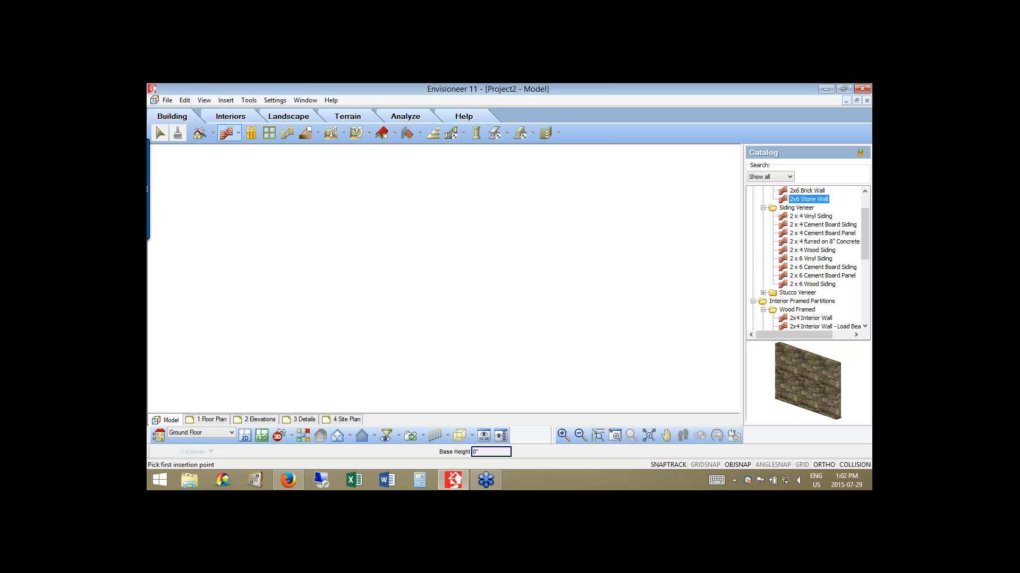
click(867, 101)
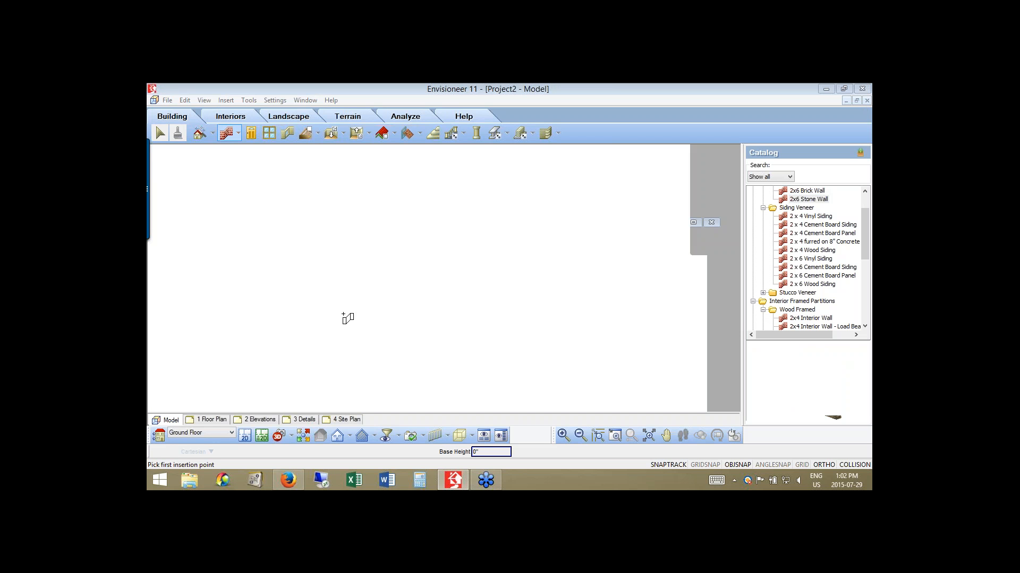
right_click(343, 314)
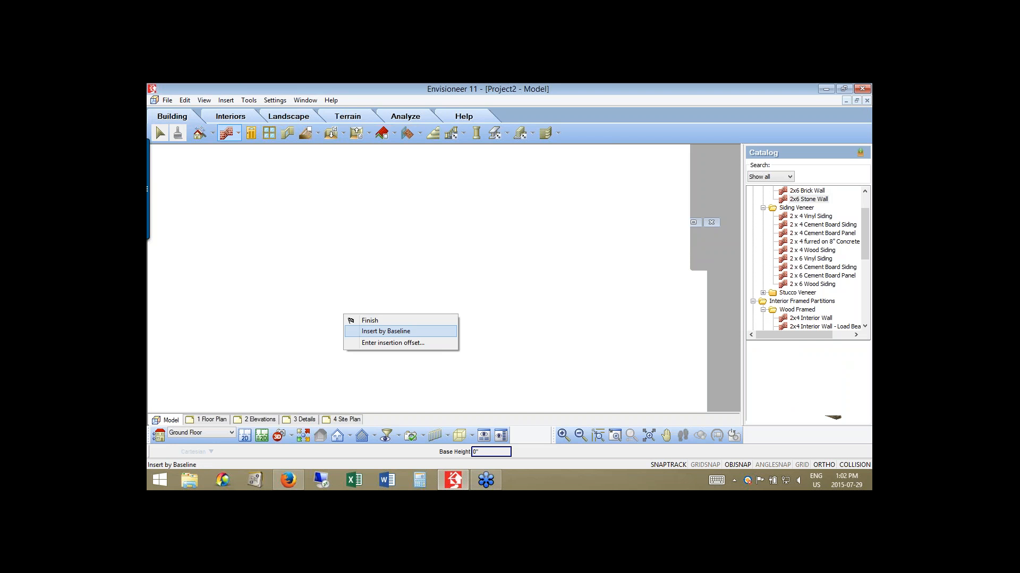
click(386, 332)
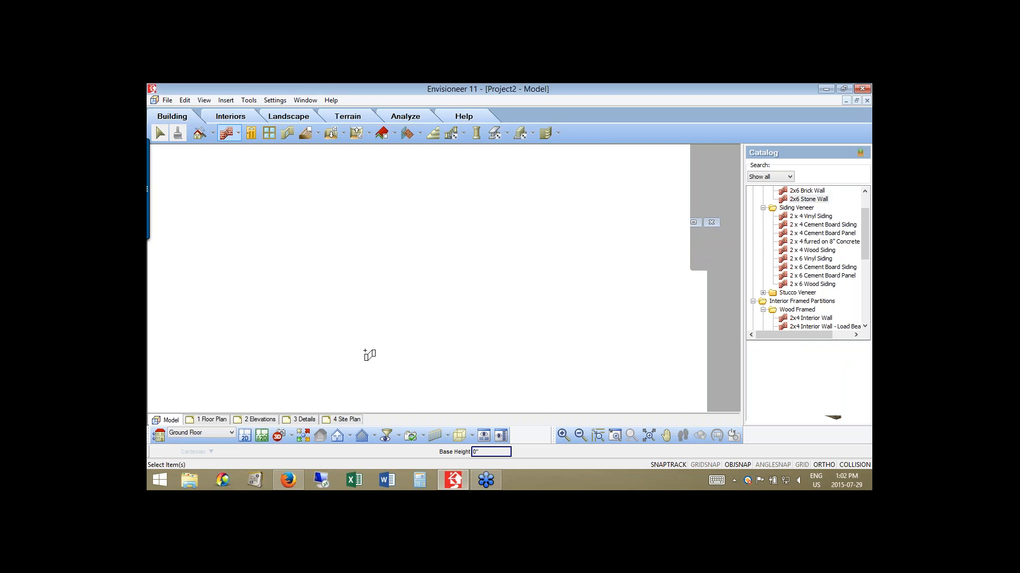
Draw the first two baseline segments of the house outline: 34' to the right, followed by 32' straight up.
click(298, 345)
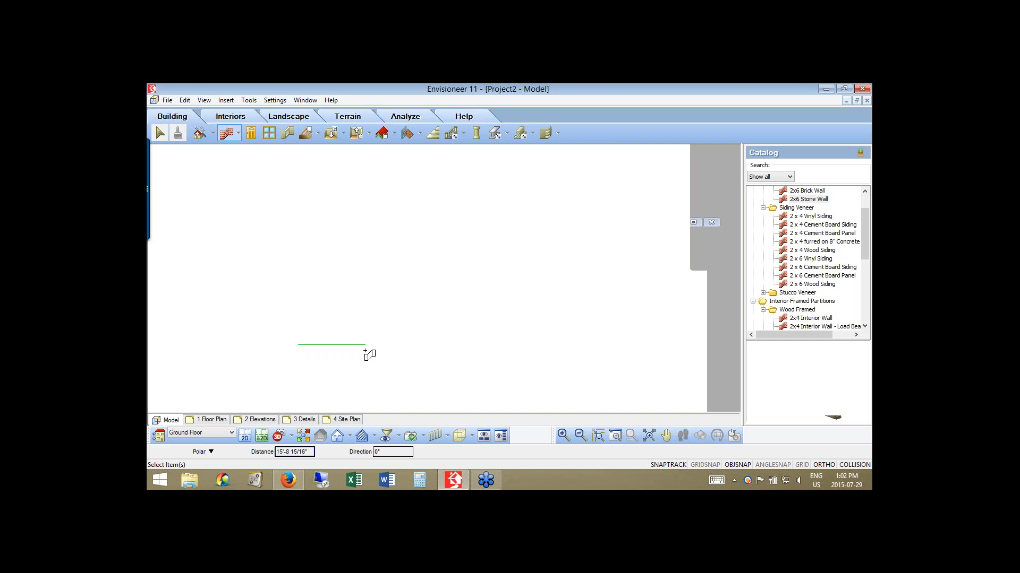
text(34')
key(Return)
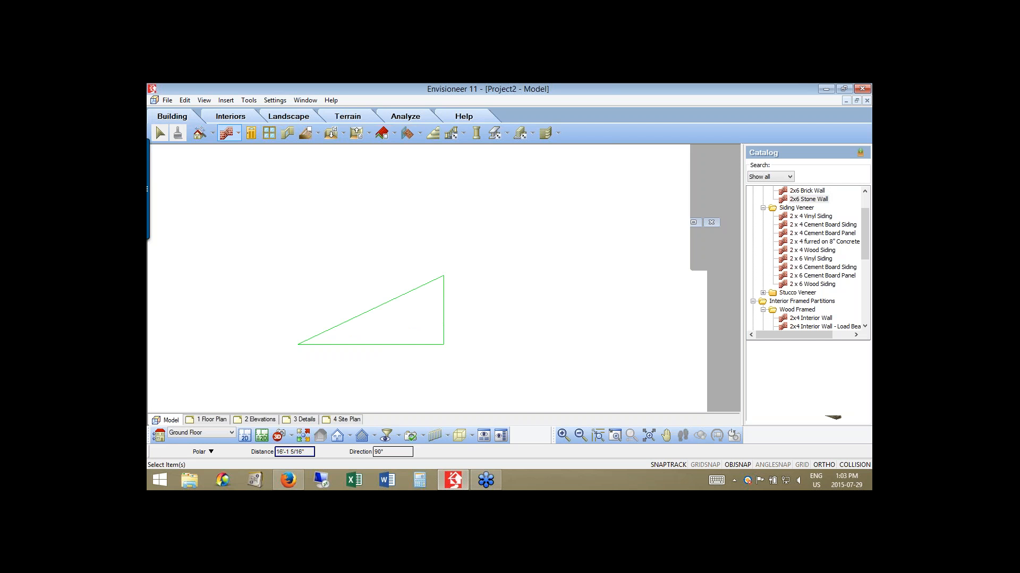
text(32)
key(Return)
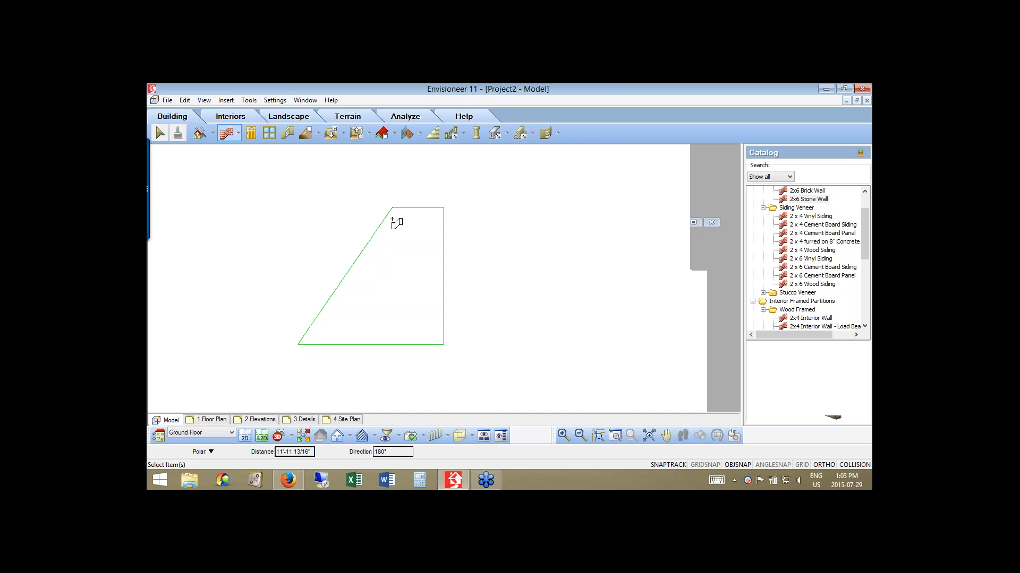
Continue the baseline 12' left, 2' up, 10' left, 2' down and 12' left to form the bump-out, and finish the outline.
click(391, 219)
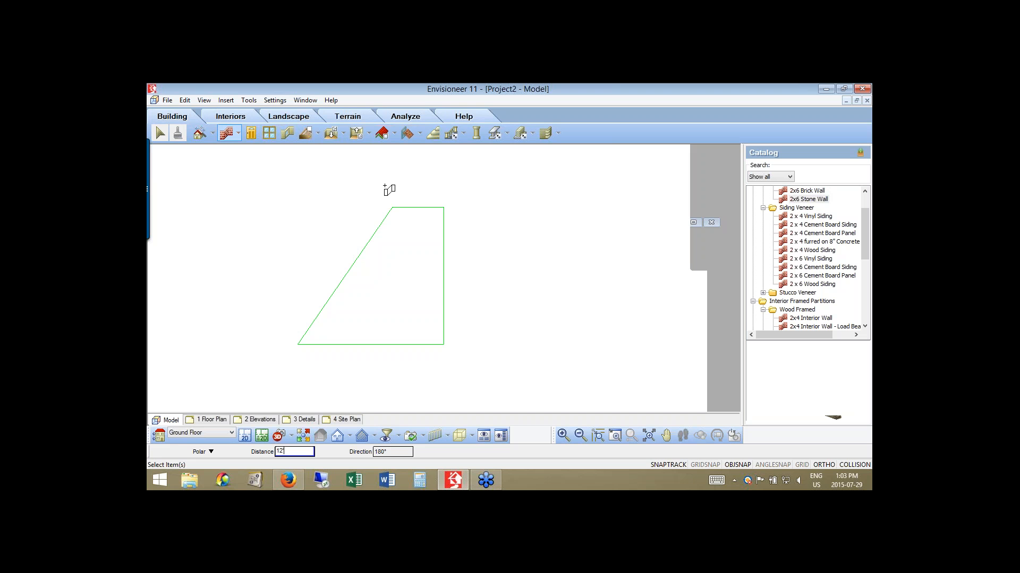
text(2)
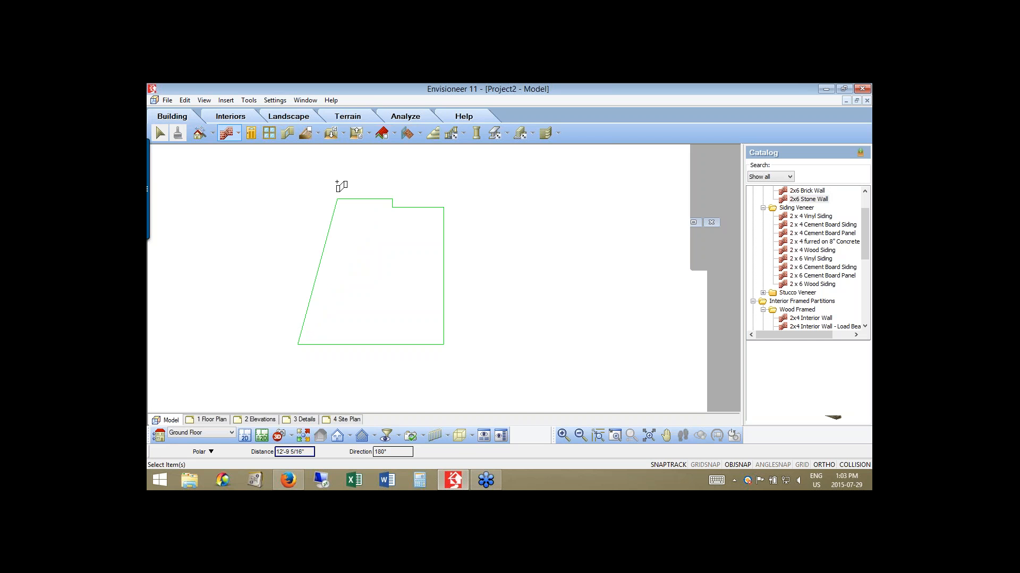
text(10')
key(Return)
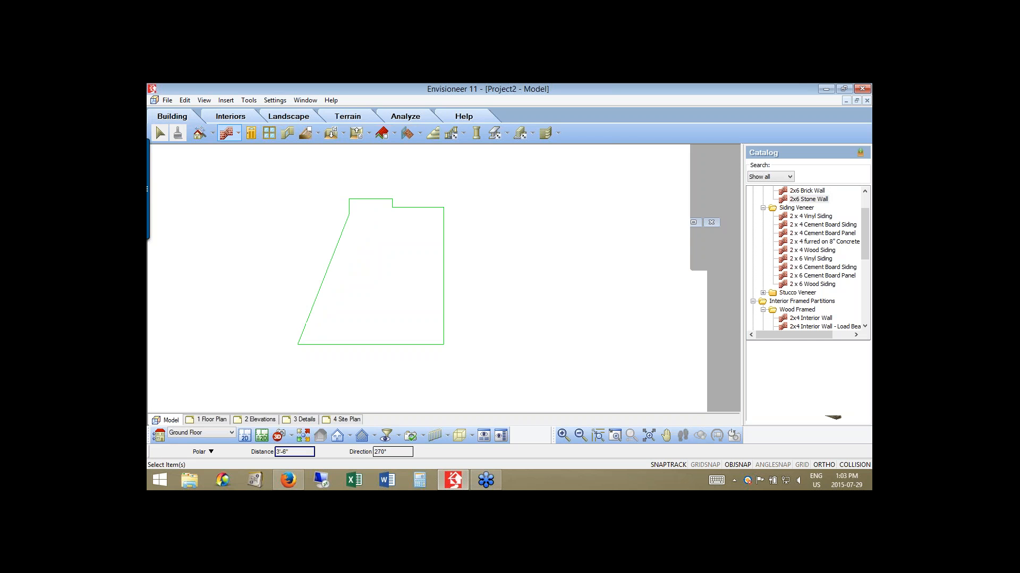
text(2)
key(Return)
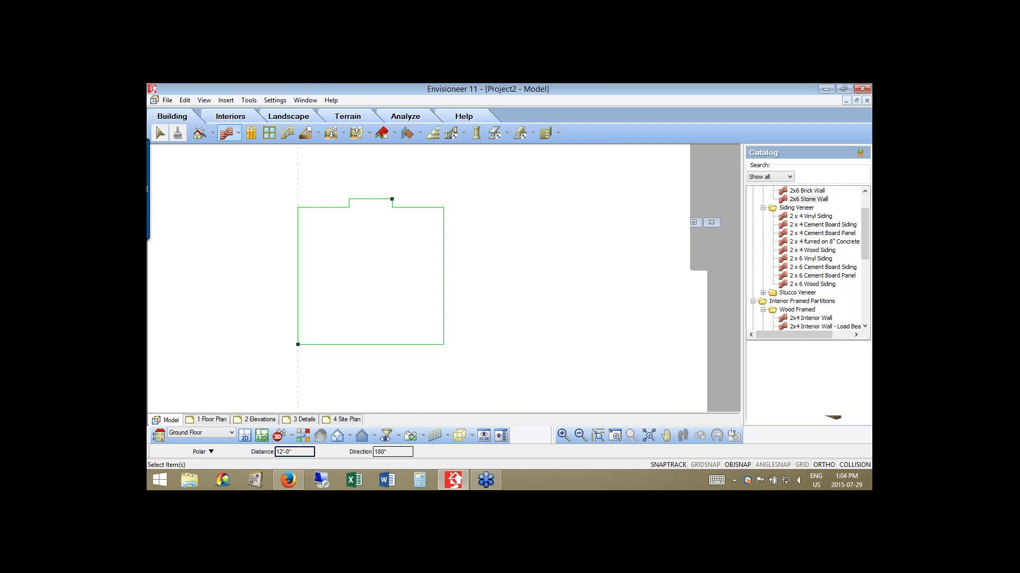
key(Escape)
right_click(297, 211)
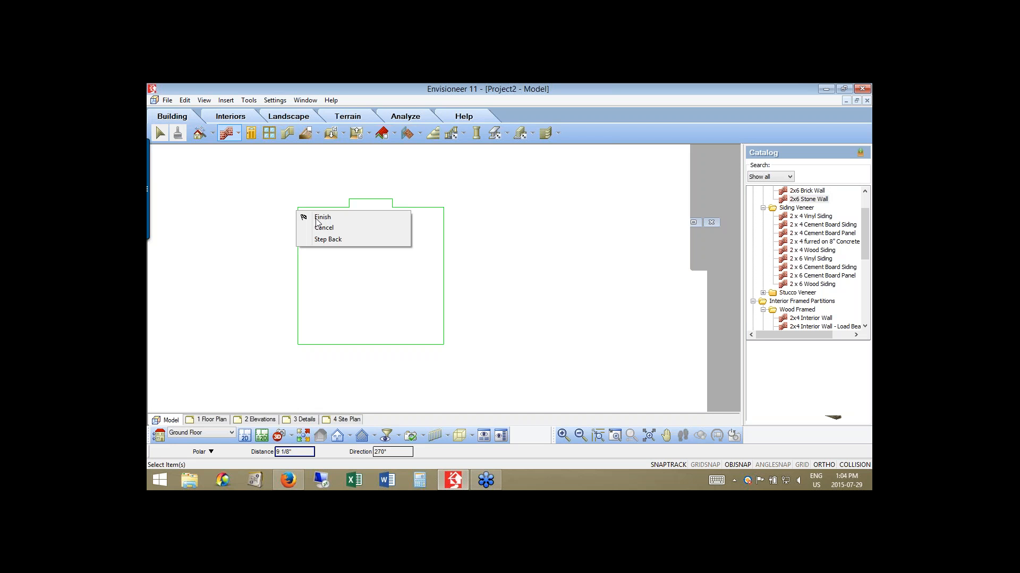
click(319, 217)
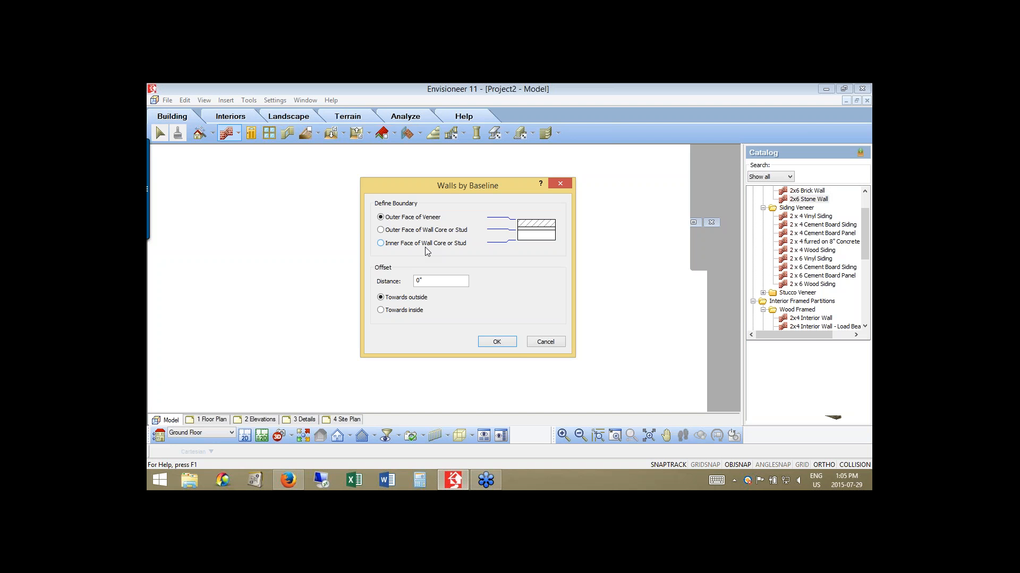
Generate the exterior walls from the baseline with the boundary defined as Outer Face of Veneer.
click(380, 244)
click(381, 217)
click(497, 343)
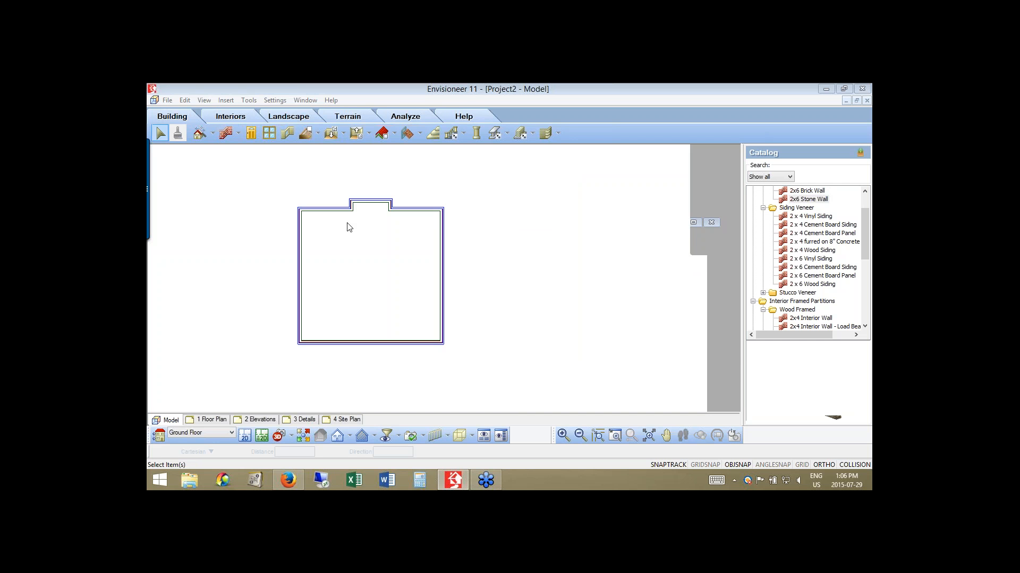
Insert two vertical 2x6 Interior Wall - Load Bearing partitions between the lower exterior wall and the bump-out's two inner corners.
click(225, 134)
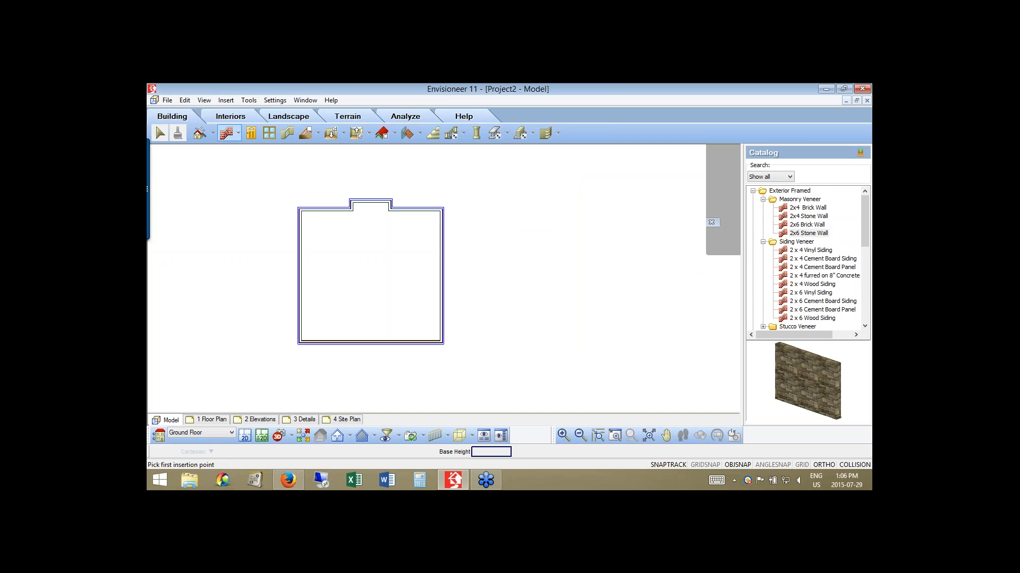
scroll(767, 242, down, 5)
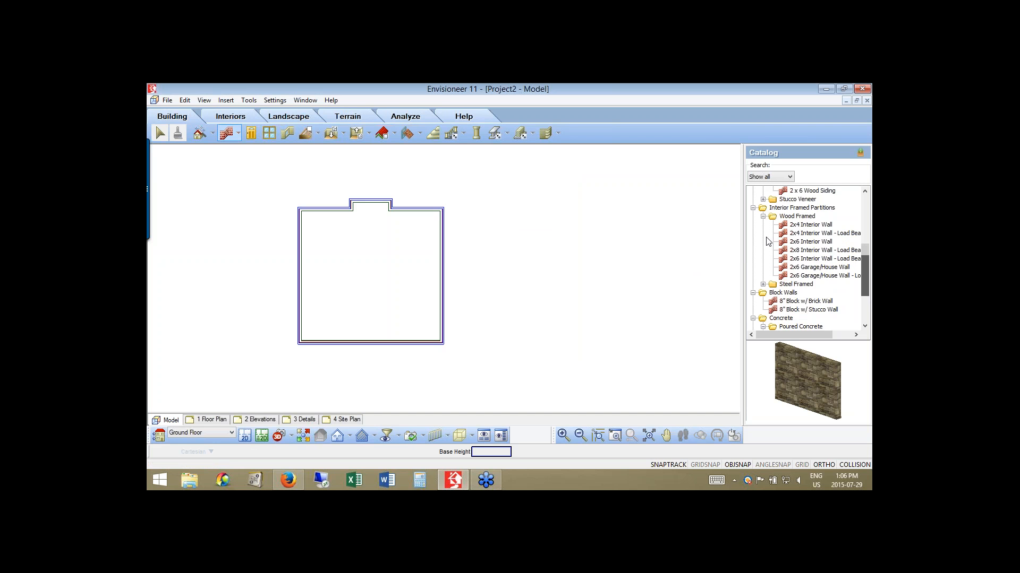
click(801, 260)
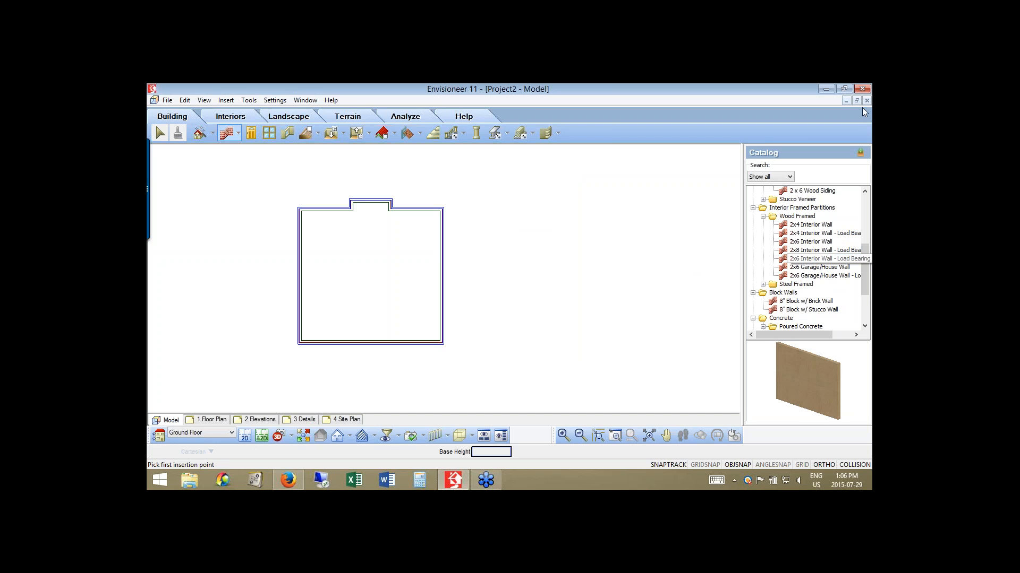
click(862, 108)
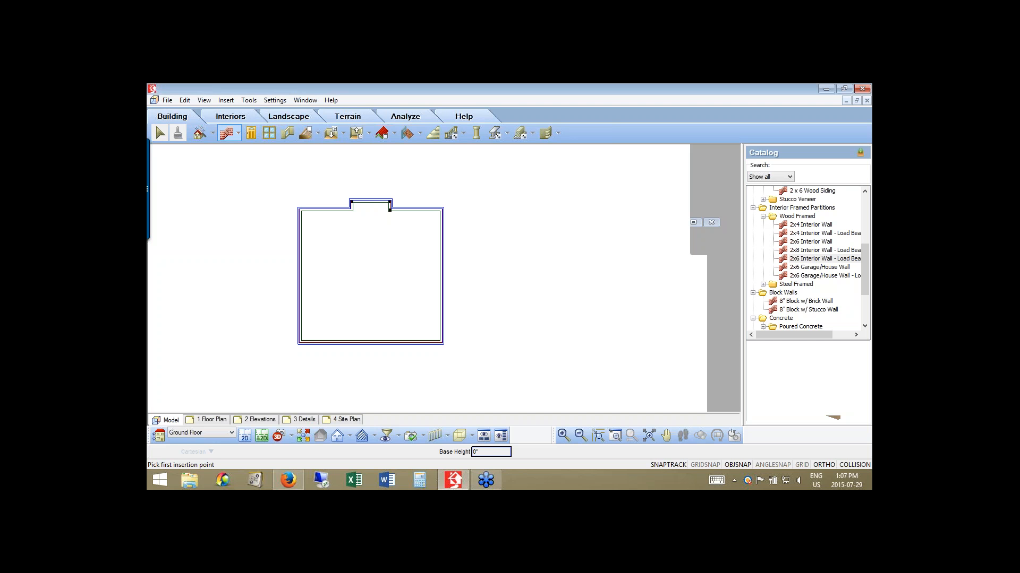
click(390, 210)
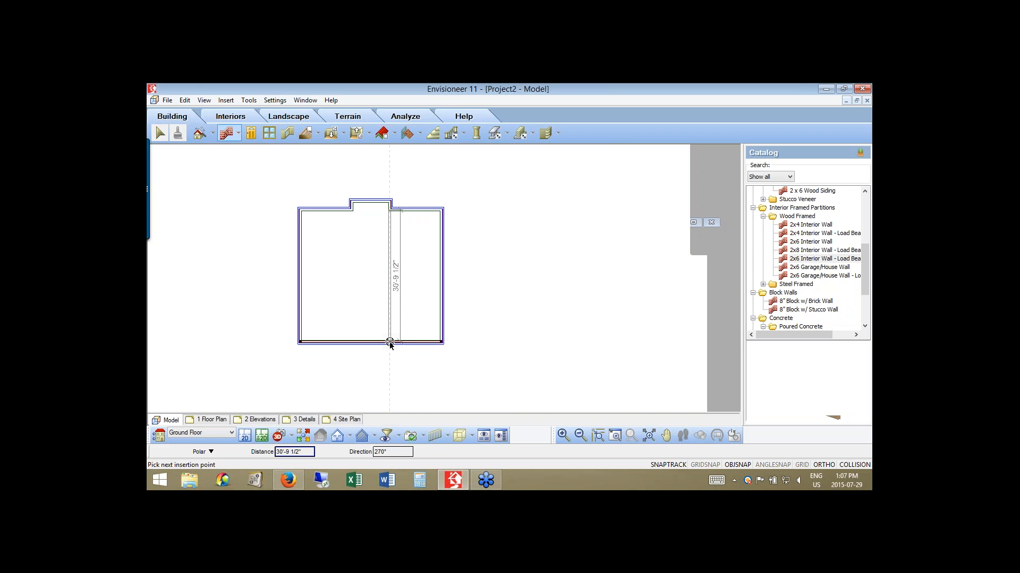
double_click(390, 343)
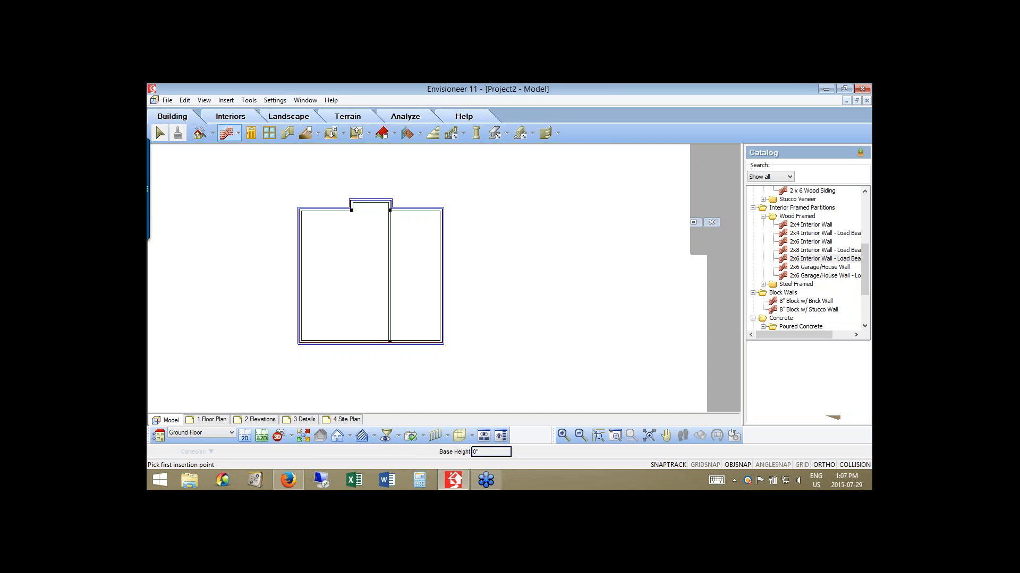
click(354, 344)
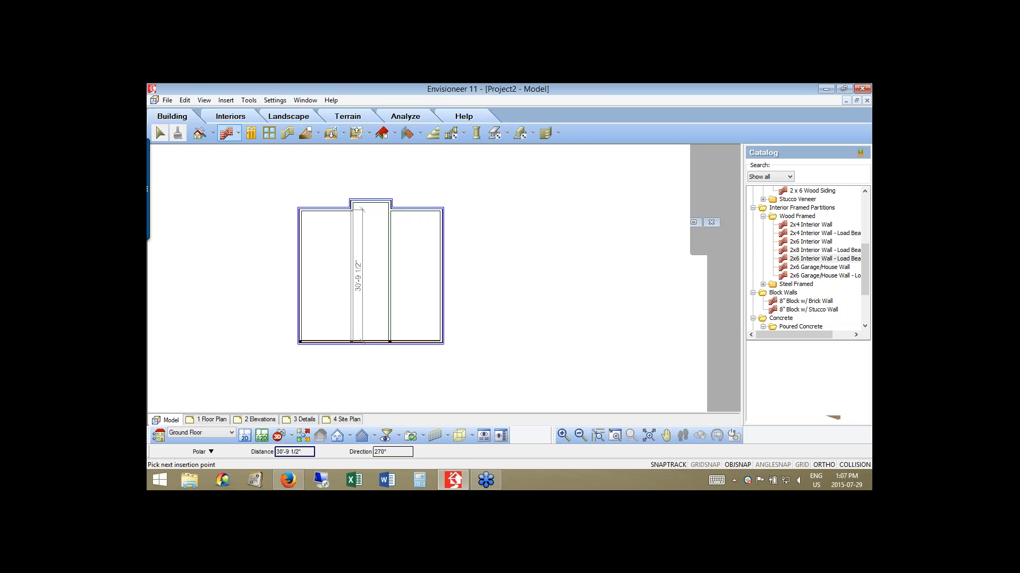
key(Return)
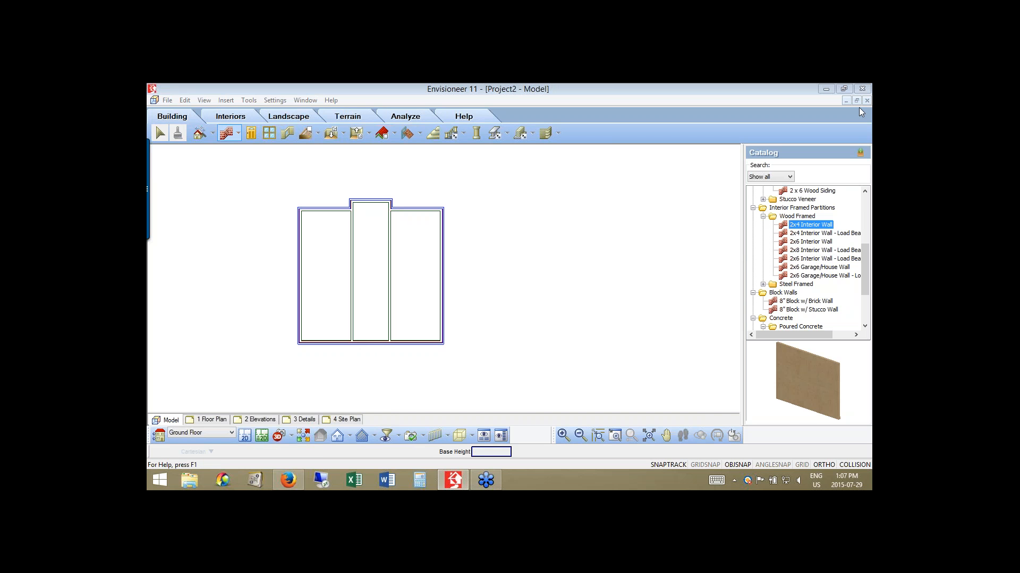
Insert a horizontal 2x4 Interior Wall across the right-hand room, using an insertion offset of 16' from the room's upper corner.
click(856, 101)
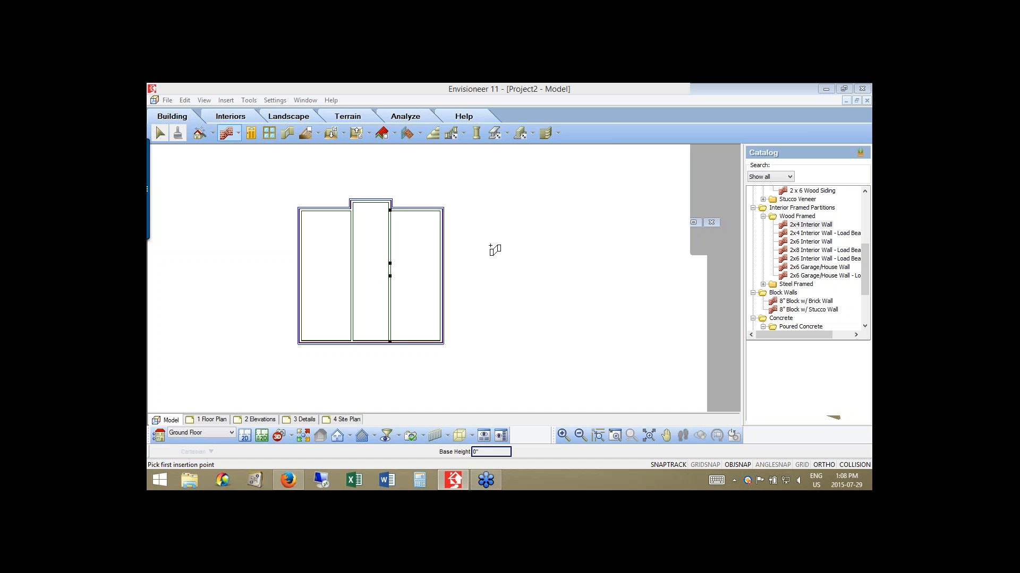
right_click(490, 245)
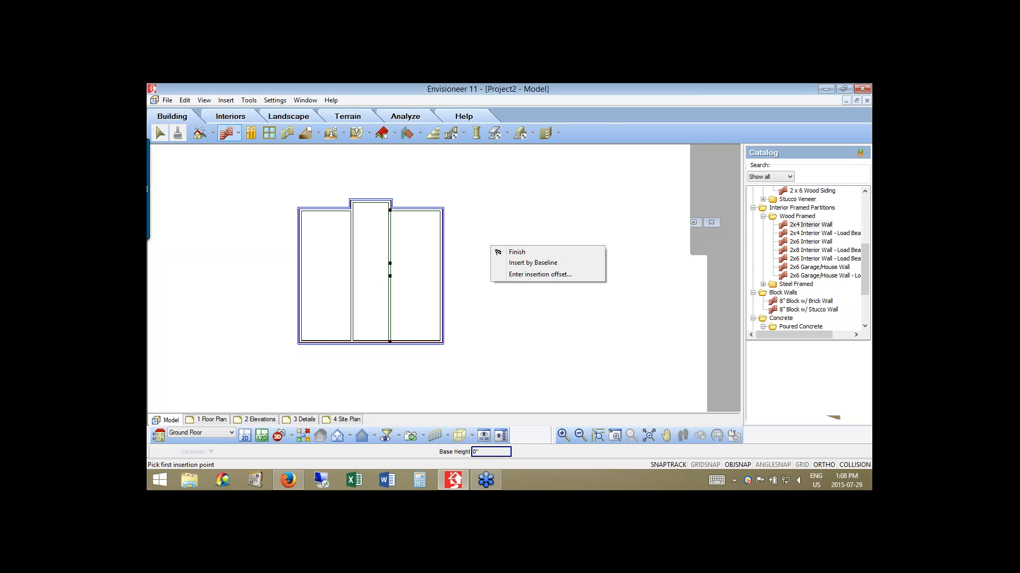
click(518, 274)
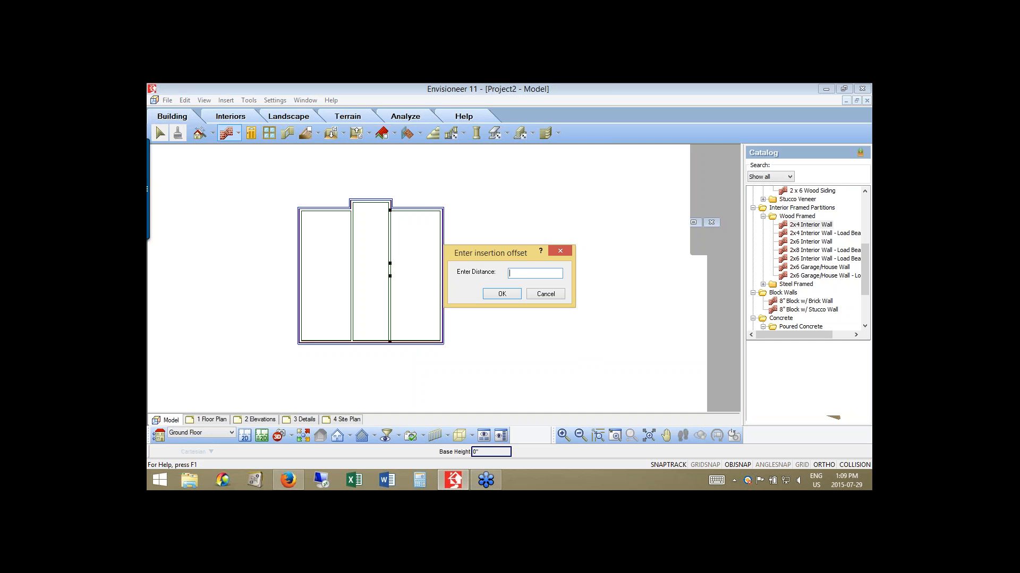
text(16)
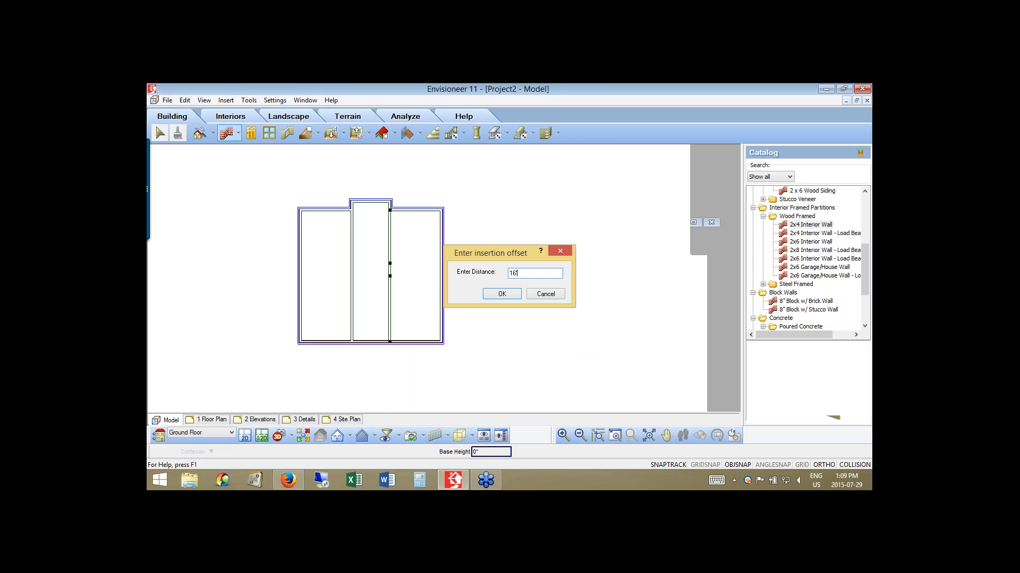
key(Return)
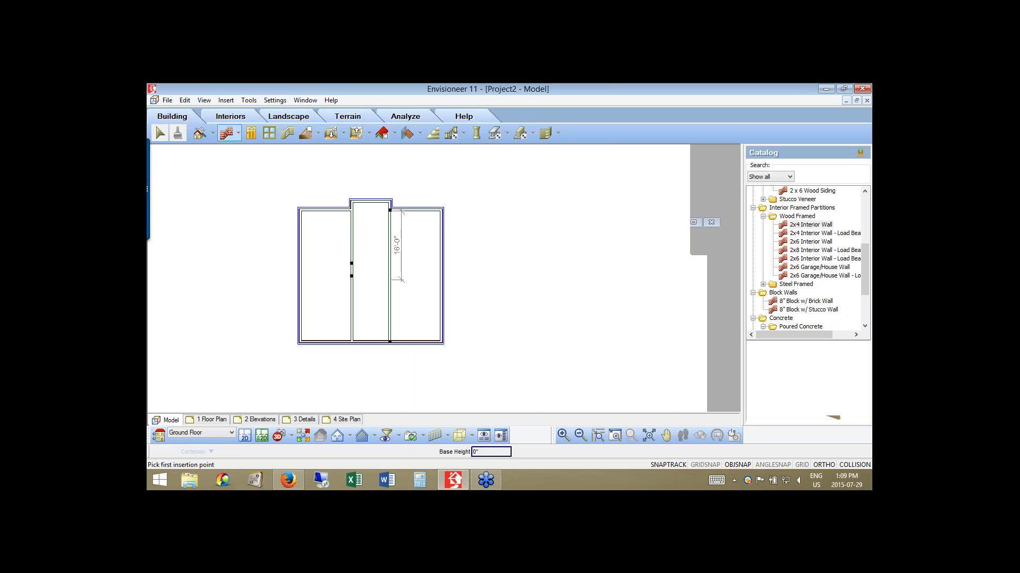
click(388, 272)
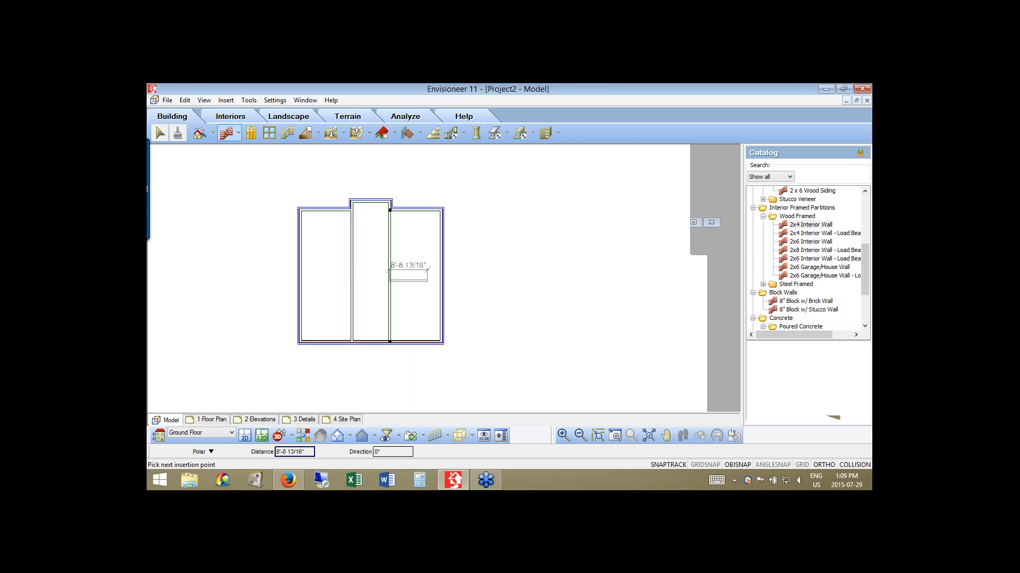
click(441, 282)
click(441, 281)
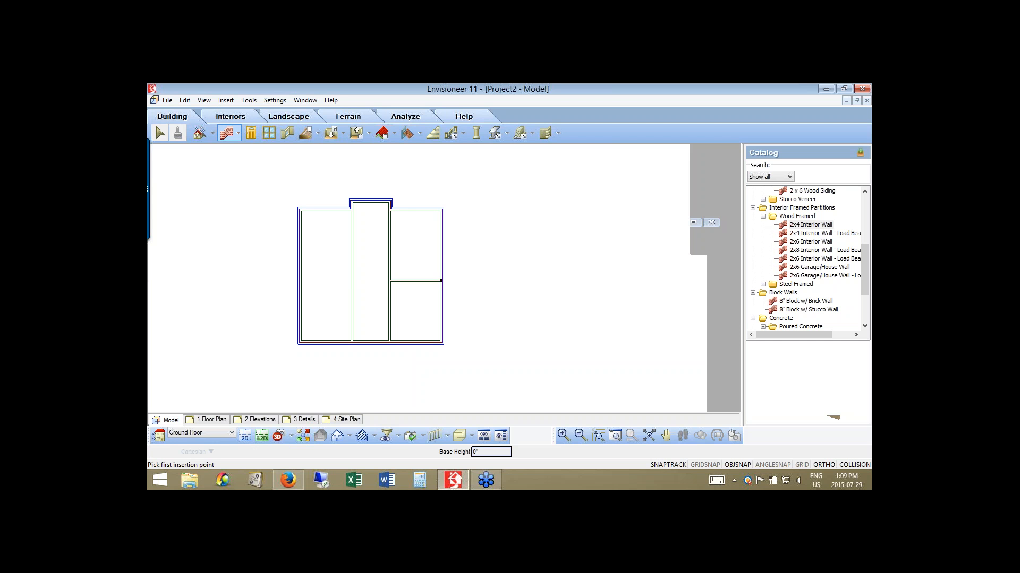
Insert a horizontal 2x4 Interior Wall across the left-hand room, using an insertion offset of 12' from the room's upper corner.
right_click(477, 221)
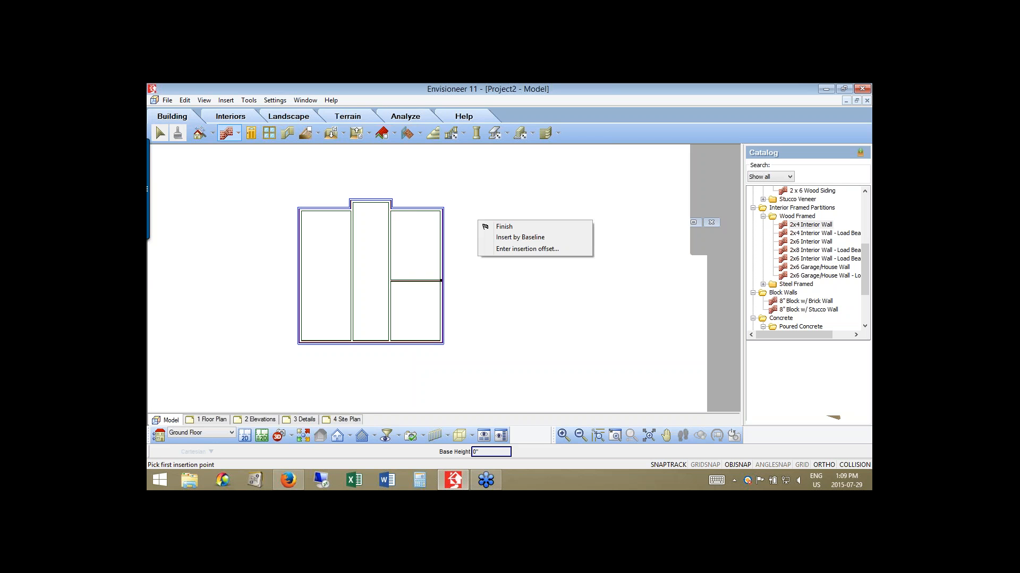
click(504, 250)
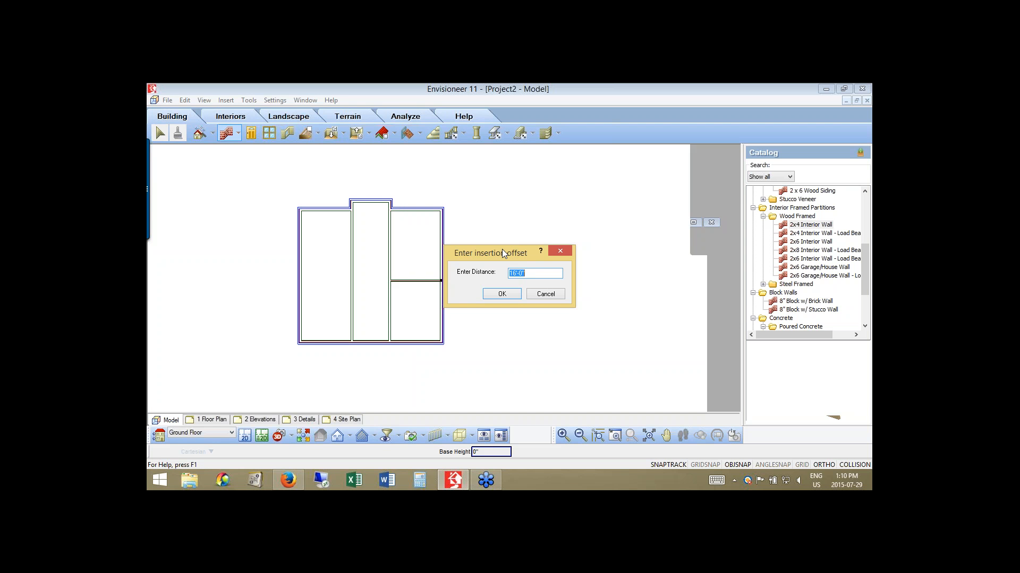
text(12)
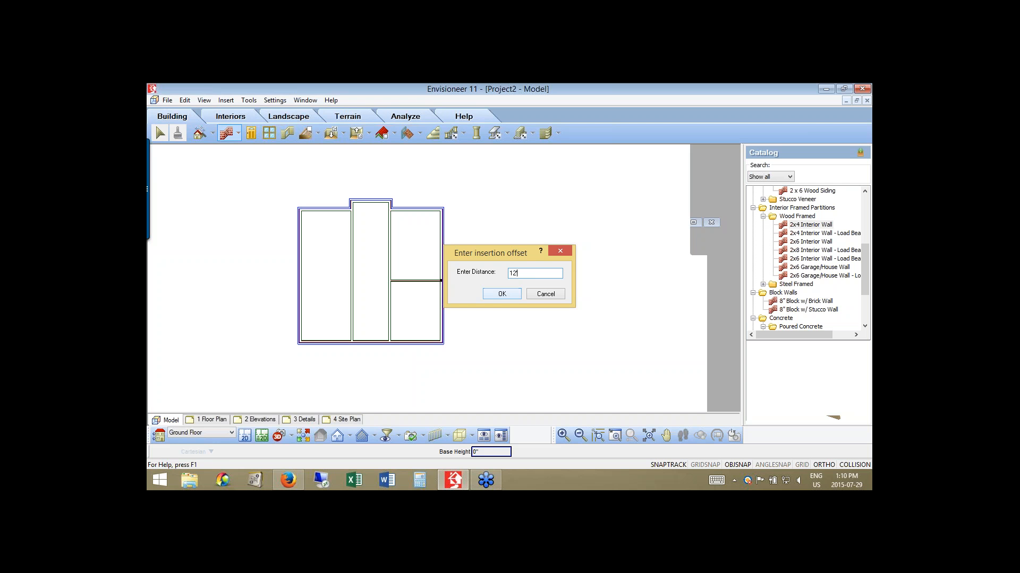
key(Return)
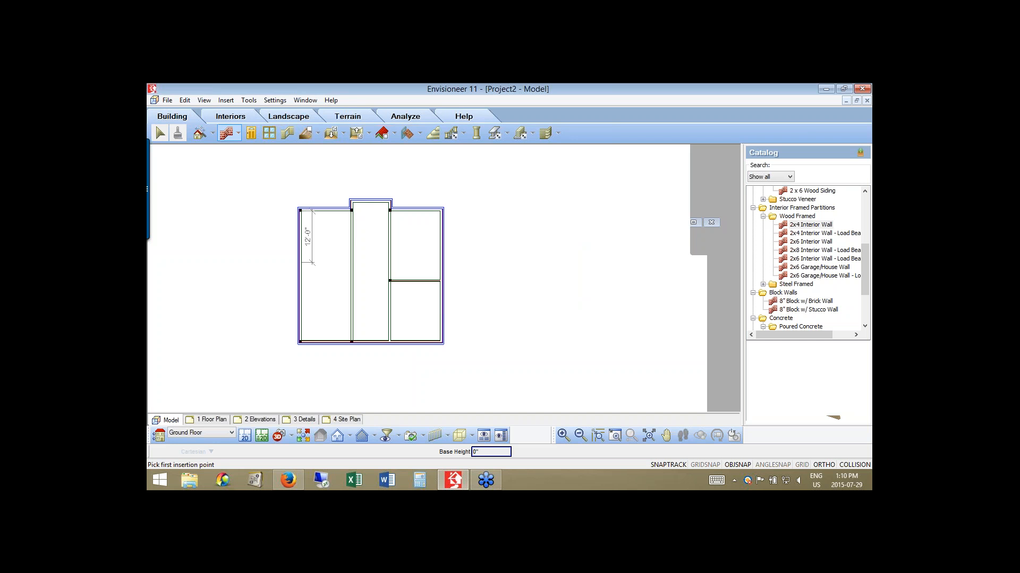
click(312, 260)
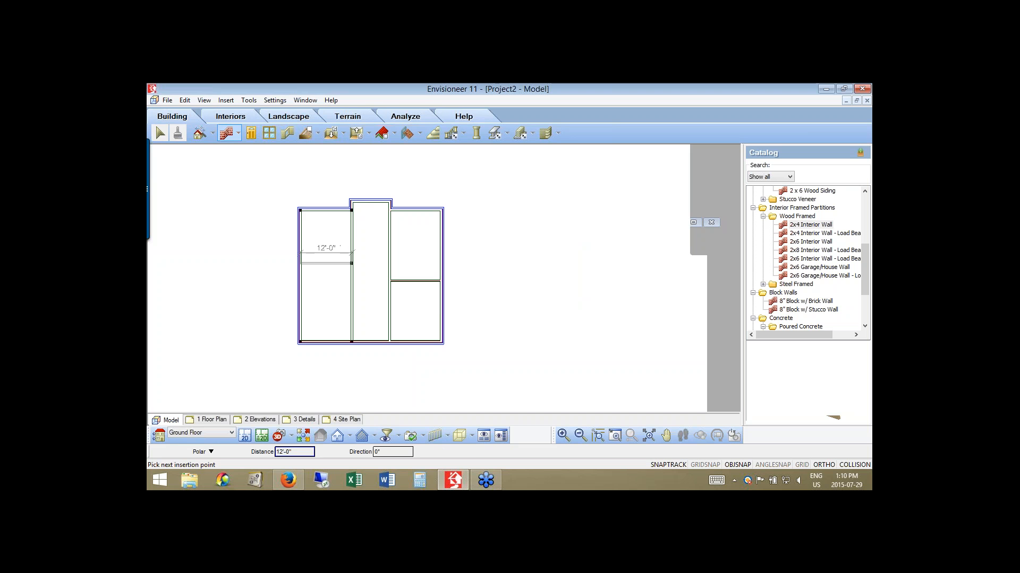
click(351, 261)
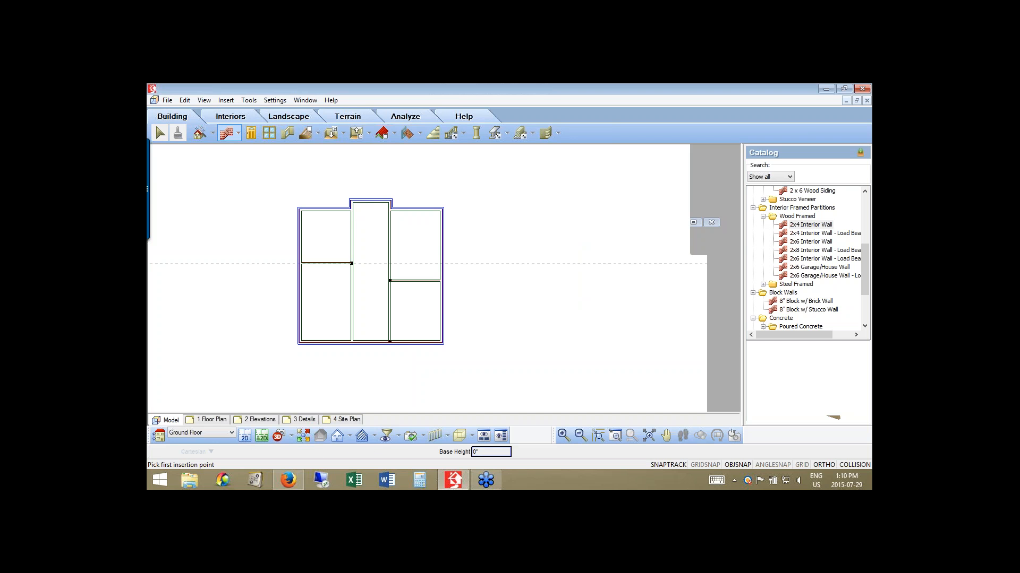
right_click(475, 228)
click(501, 234)
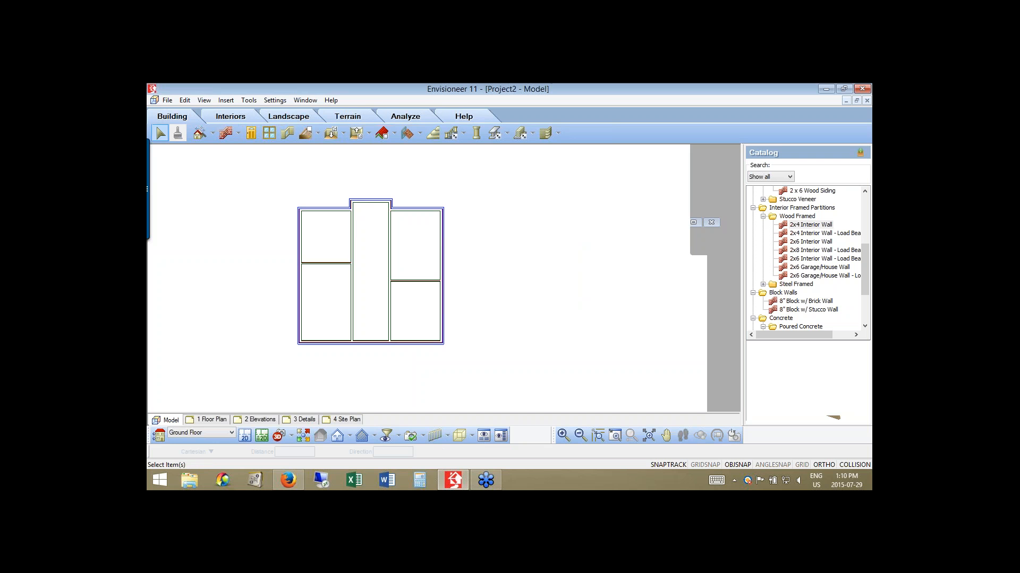
Duplicate the right-hand room's horizontal 2x4 partition, placing the copy about 5'-4" below it.
click(417, 282)
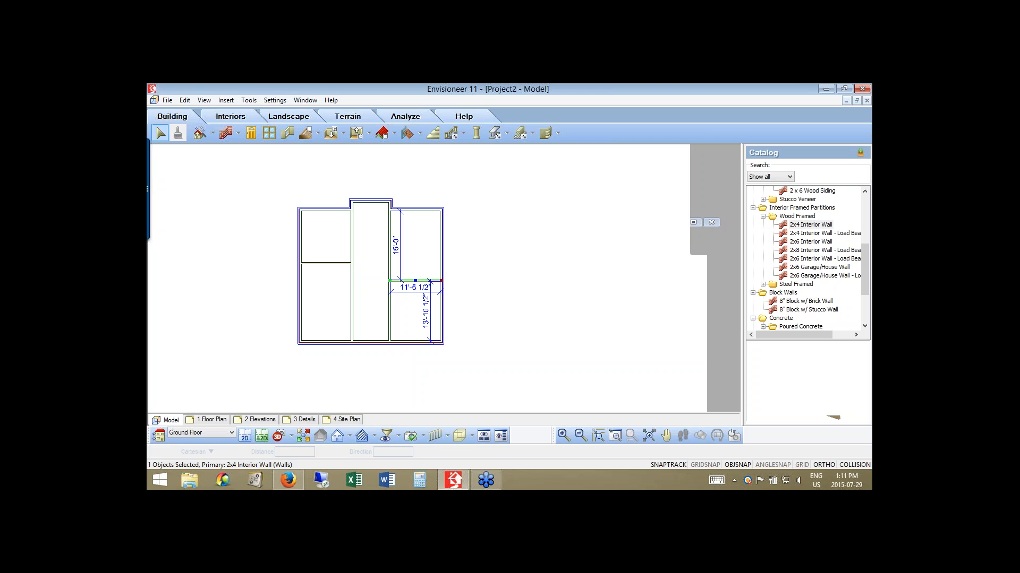
right_click(459, 247)
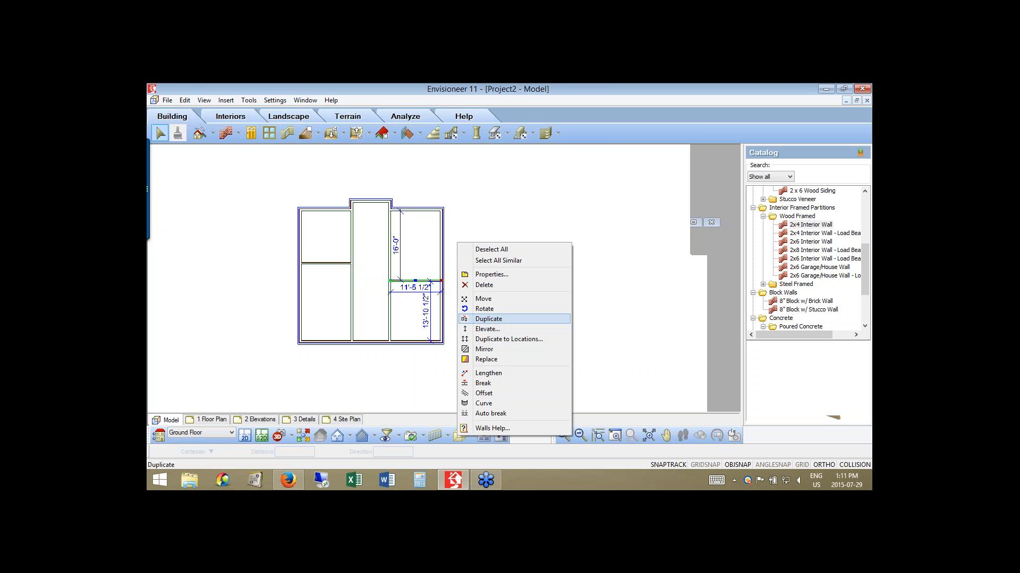
click(488, 318)
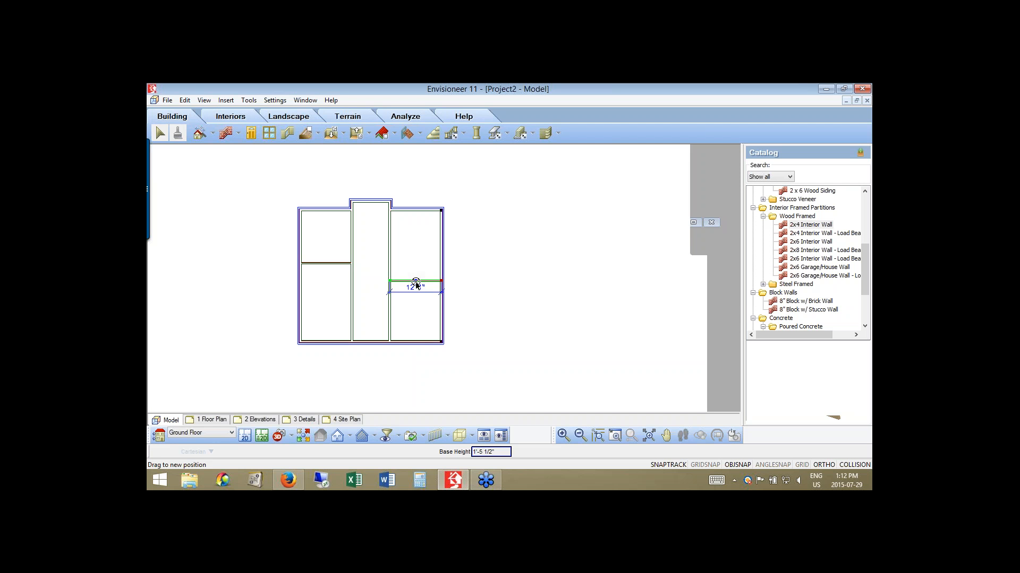
click(416, 284)
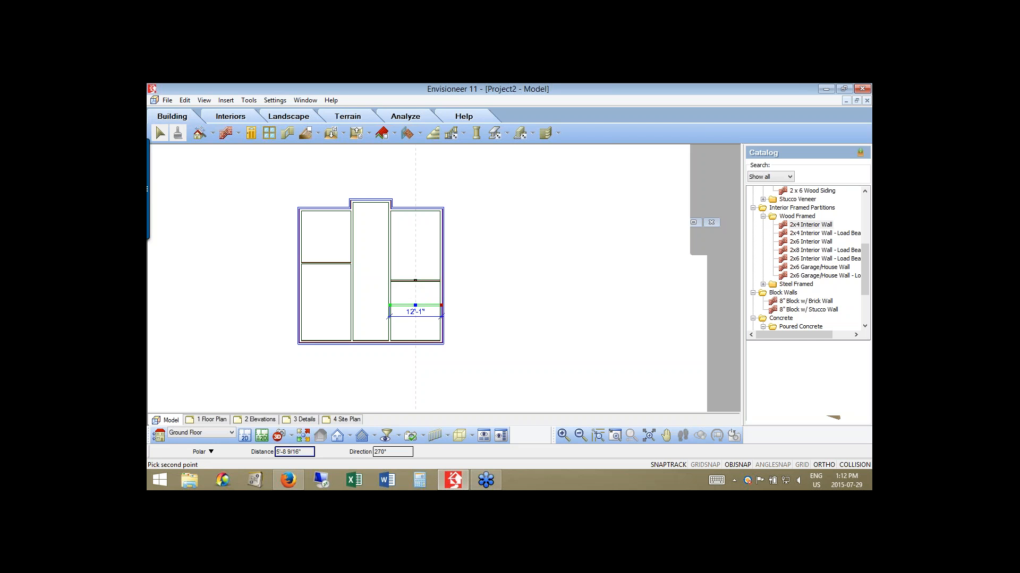
click(415, 305)
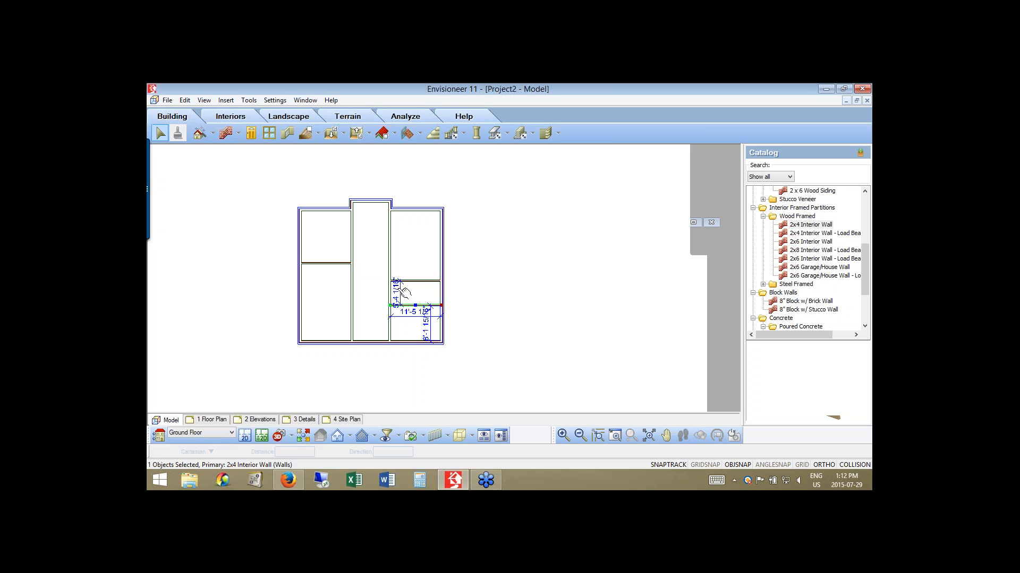
Set the clear distance between the duplicated partition and the horizontal partition above it to 3'.
click(395, 294)
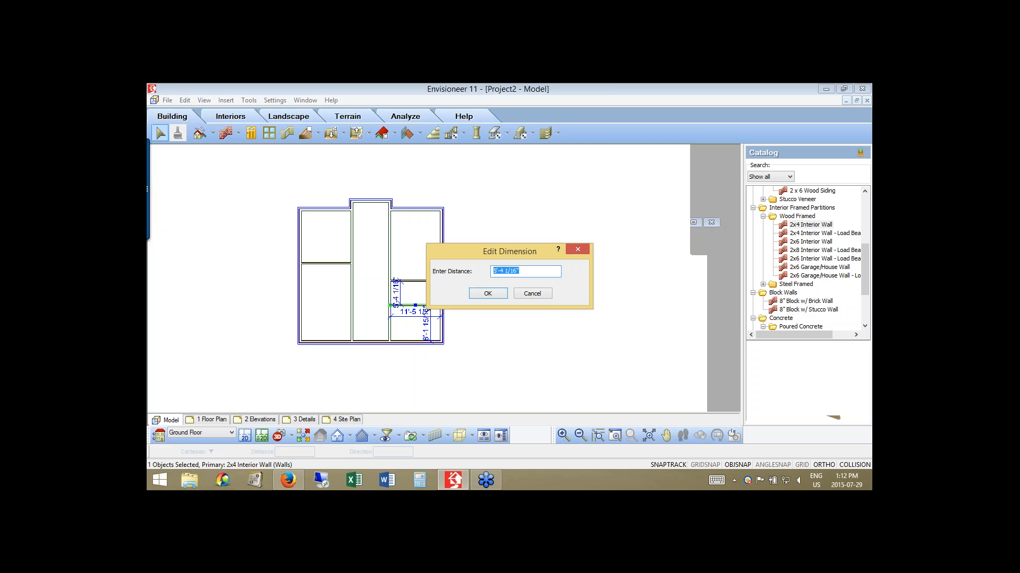
text(3')
click(488, 294)
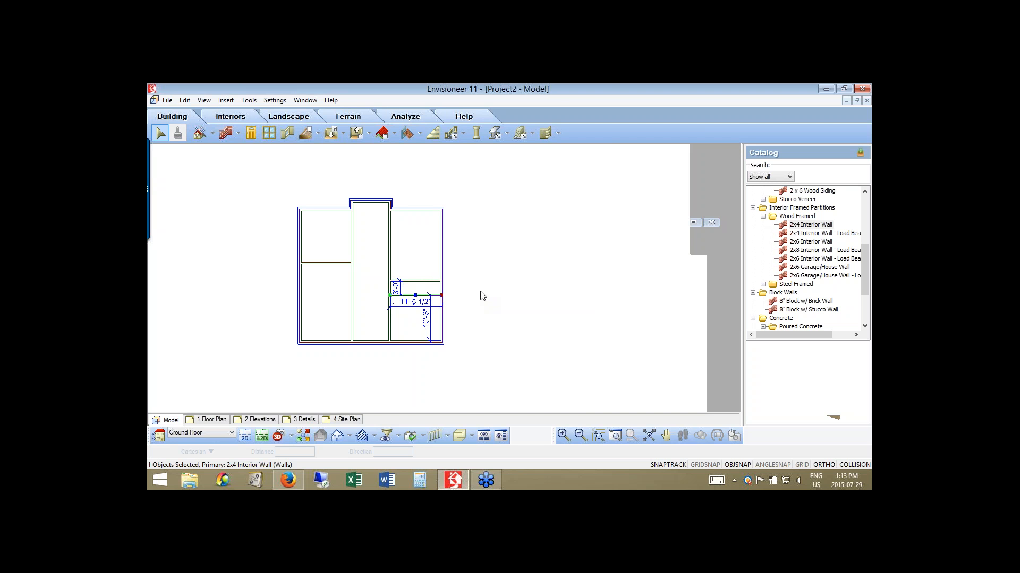
click(482, 295)
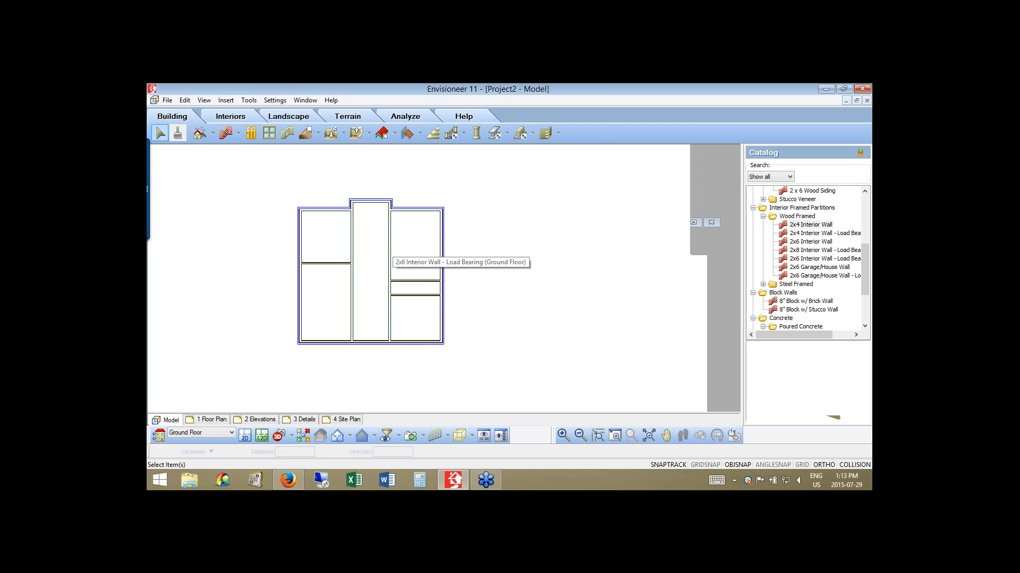
Delete the upper segment of the right-hand 2x6 load-bearing partition, between the bump-out corner and the first horizontal partition.
click(390, 254)
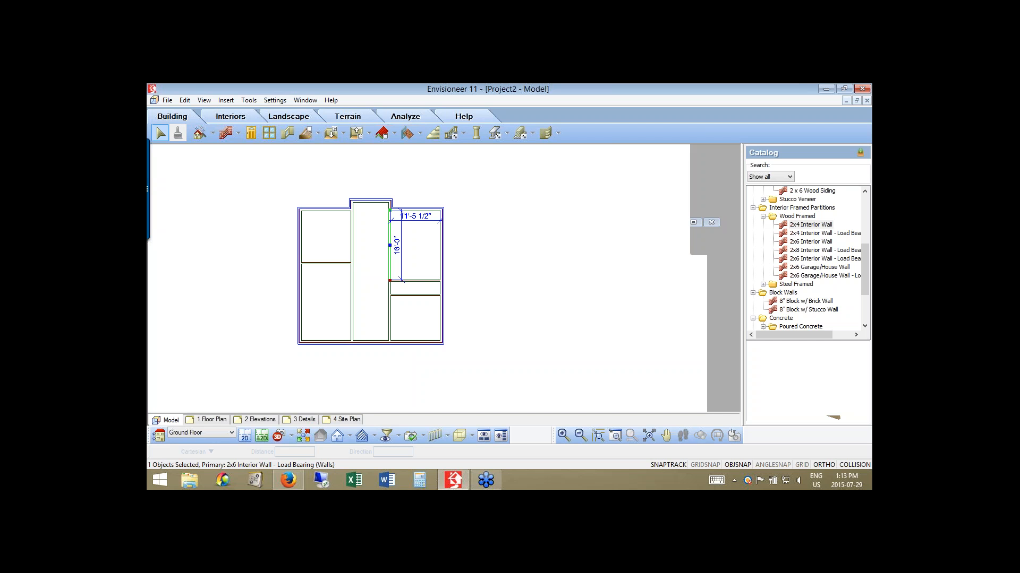
key(Delete)
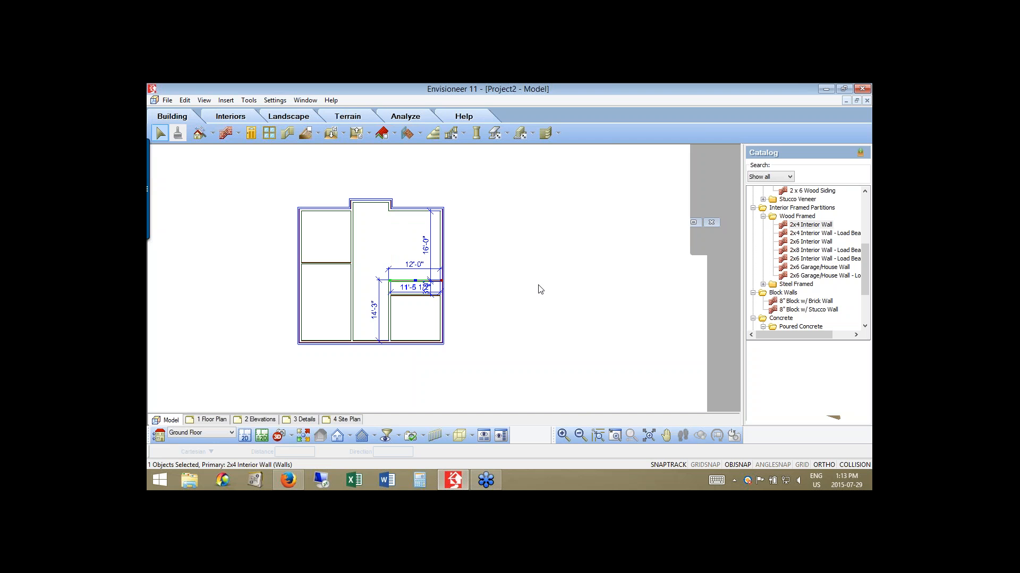
Open the properties of the upper horizontal 2x4 partition in the right-hand area and review the trim types for its left interior surface.
right_click(464, 223)
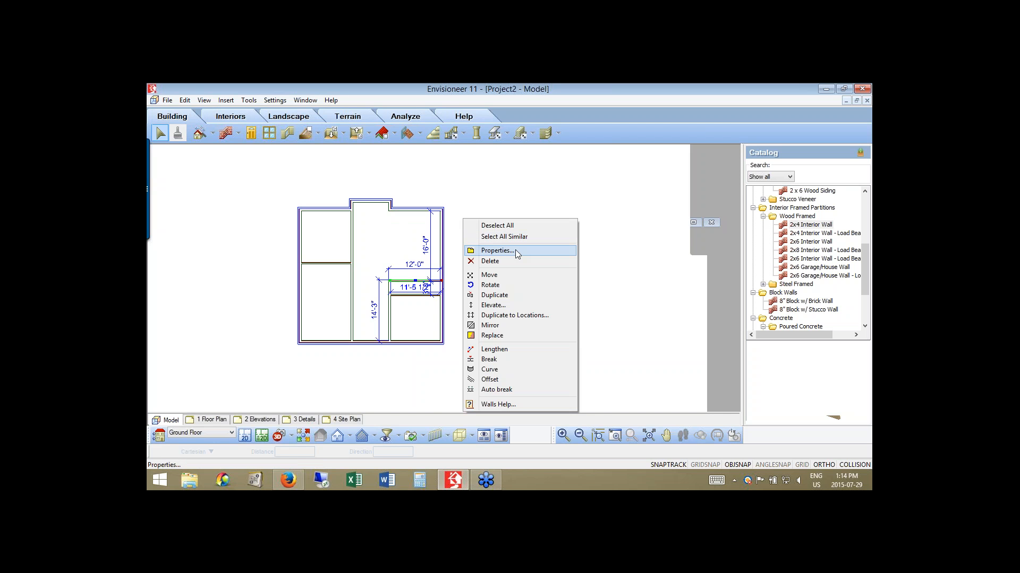
click(497, 251)
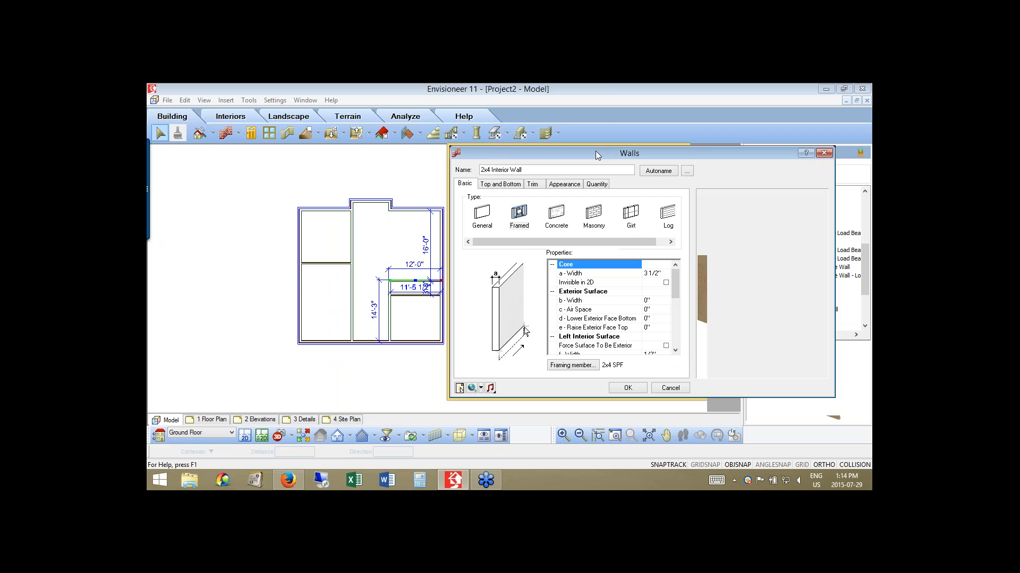
click(532, 185)
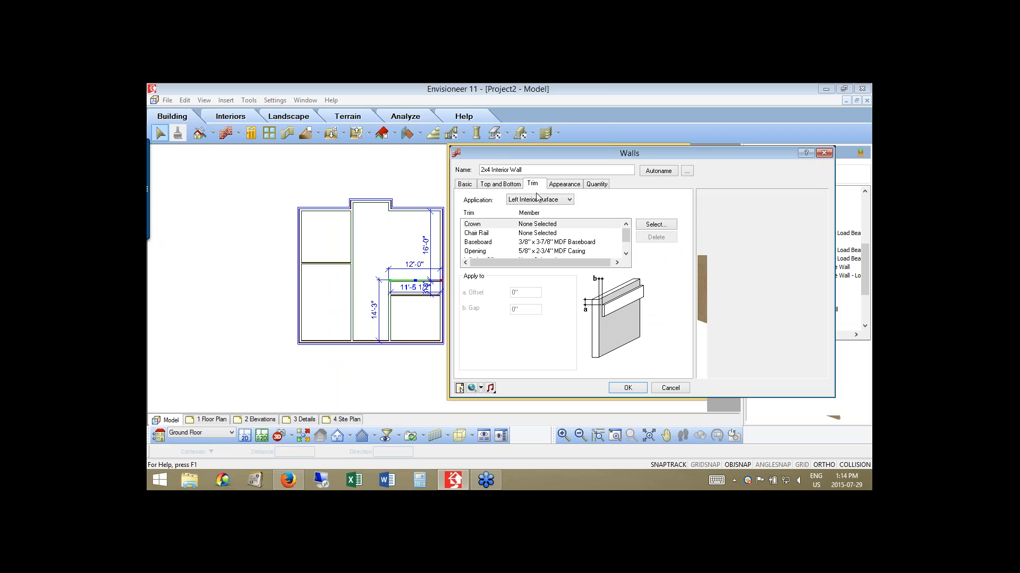
click(541, 244)
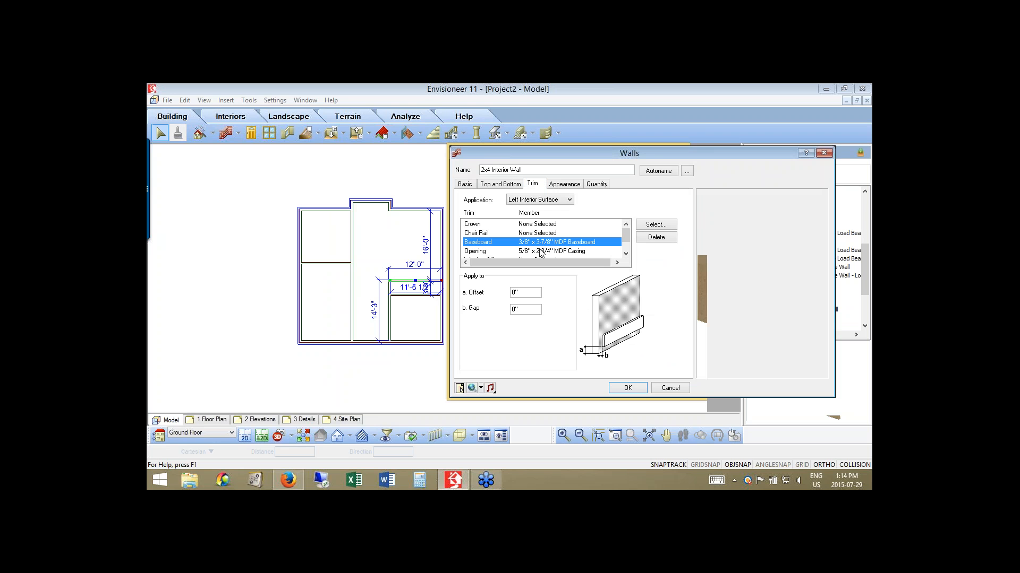
click(541, 252)
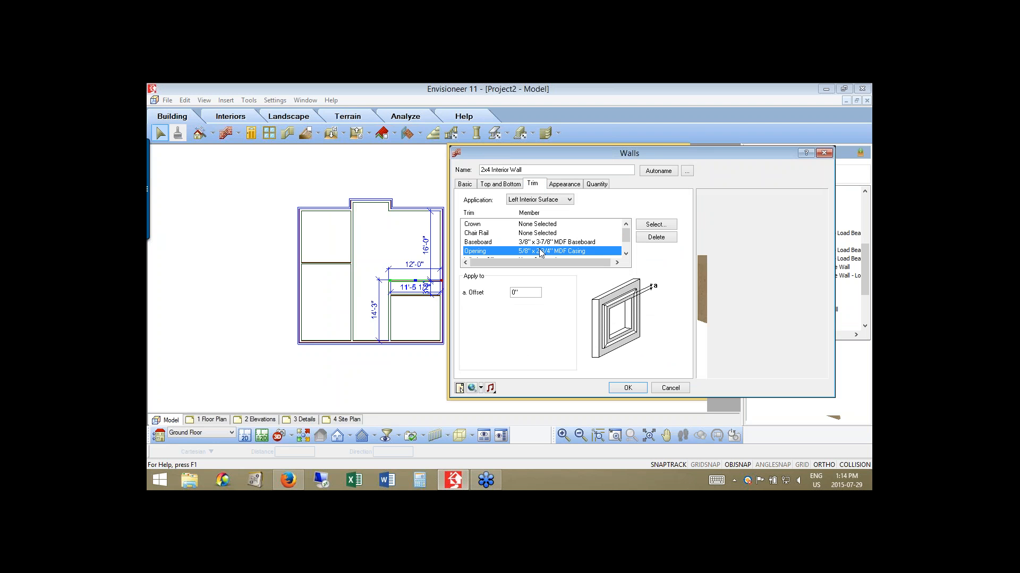
double_click(626, 254)
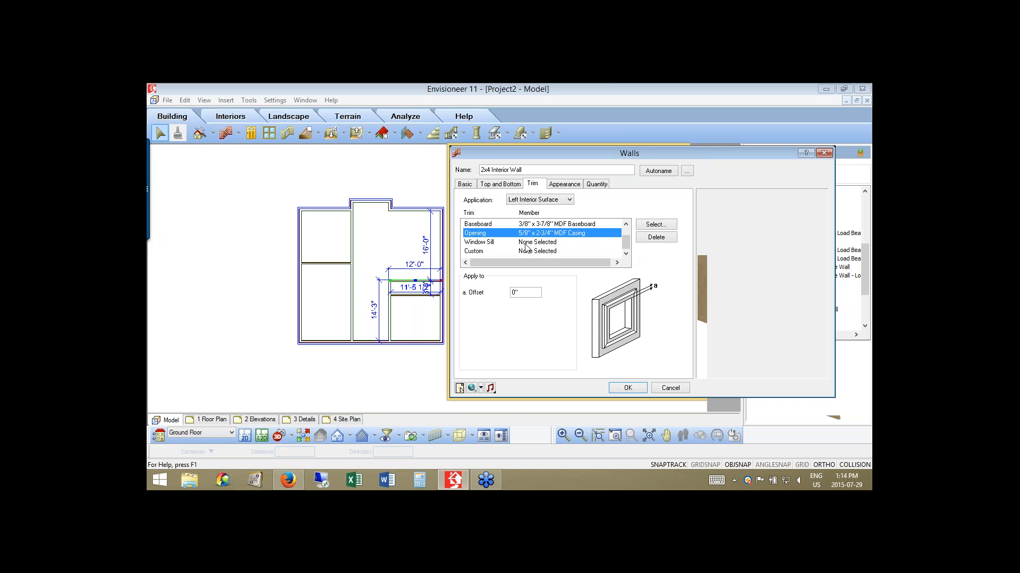
click(525, 243)
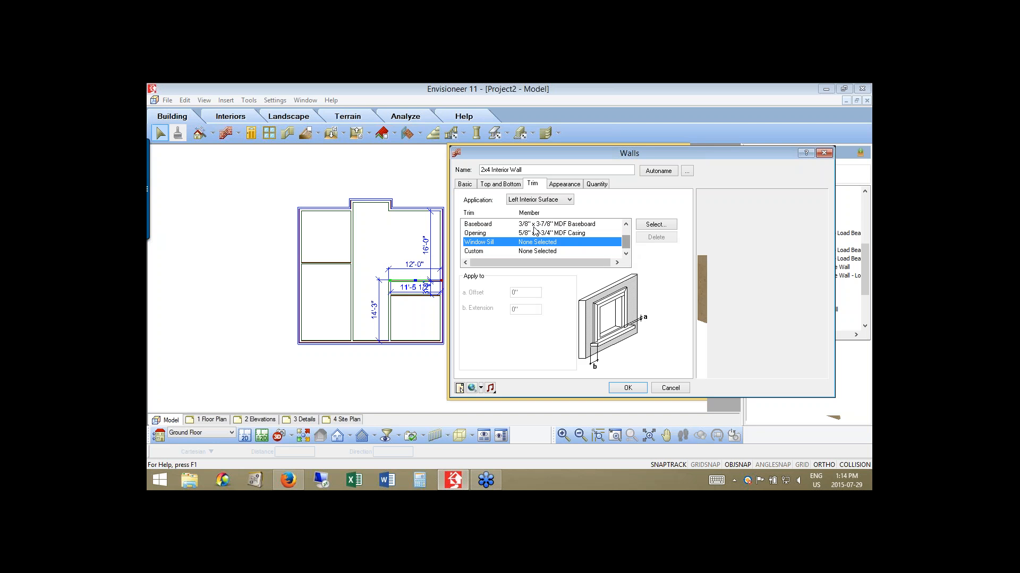
scroll(535, 230, up, 1)
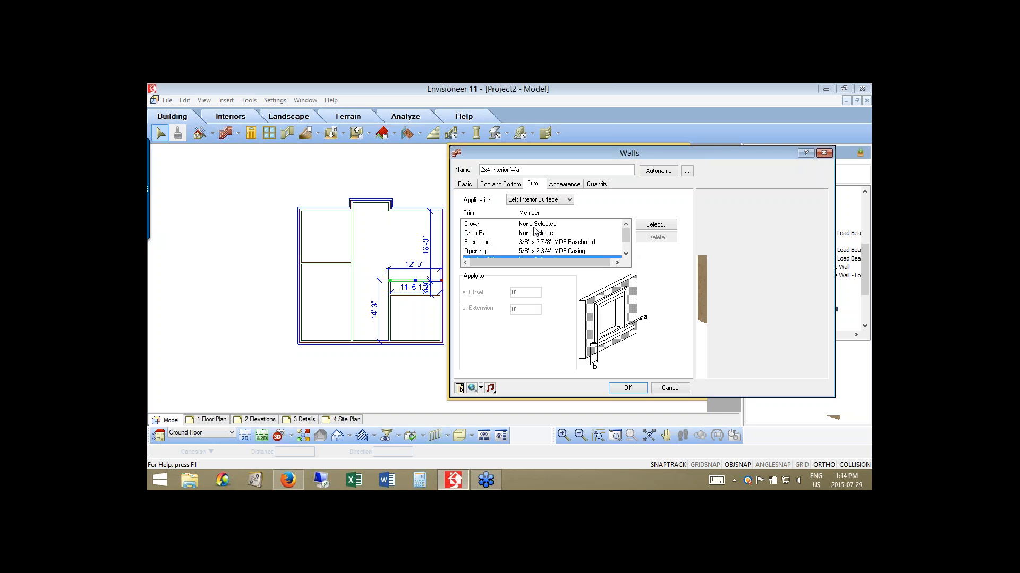
click(534, 226)
click(536, 234)
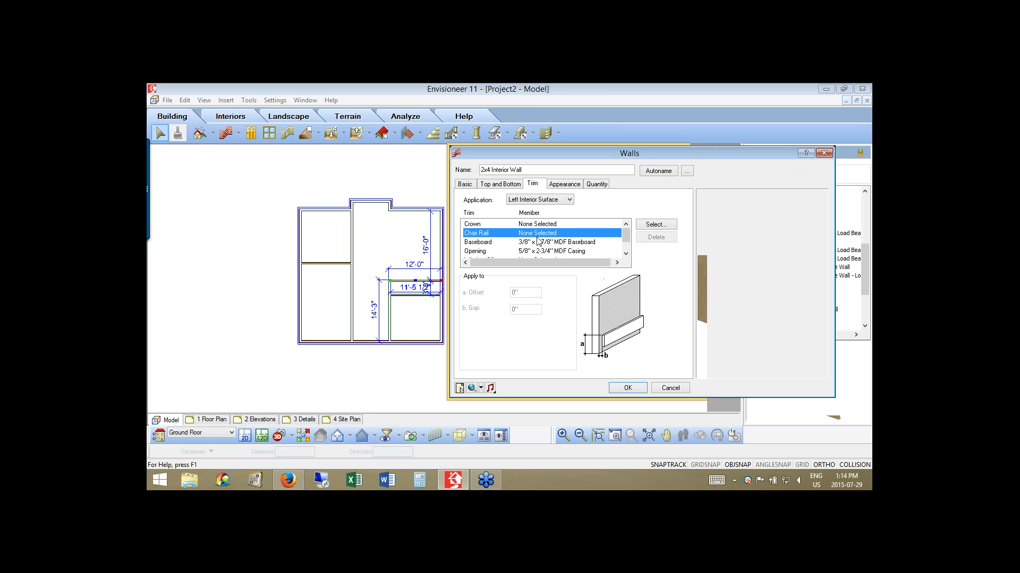
click(717, 217)
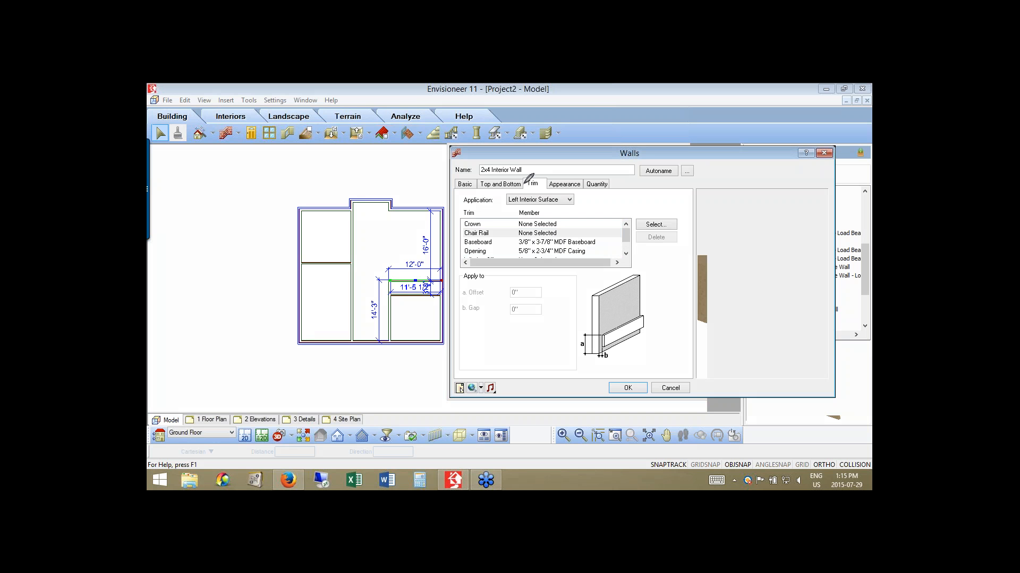
mouse_move(510, 187)
mouse_down()
mouse_move(556, 184)
mouse_move(569, 209)
mouse_up()
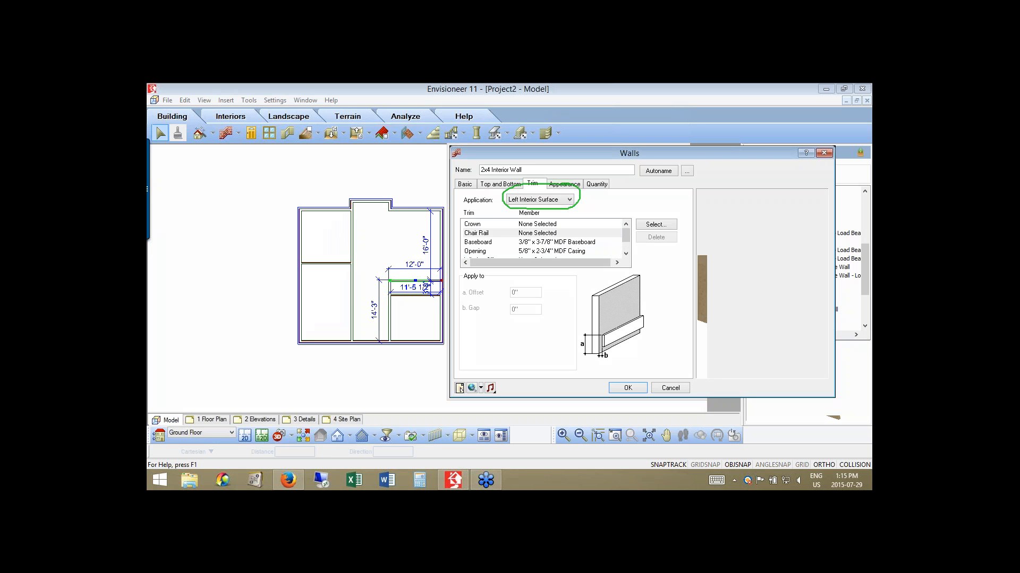
right_click(571, 203)
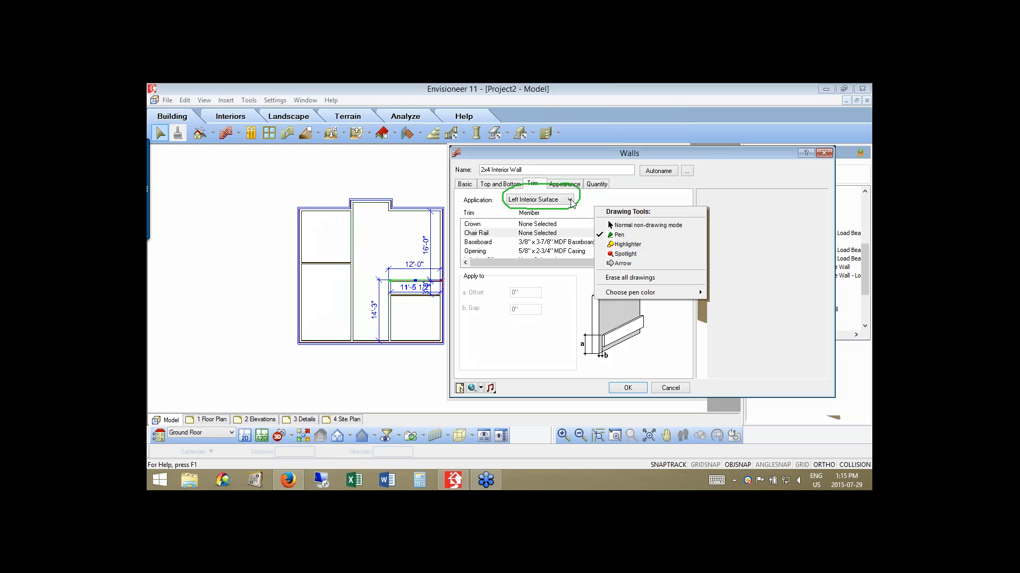
click(569, 200)
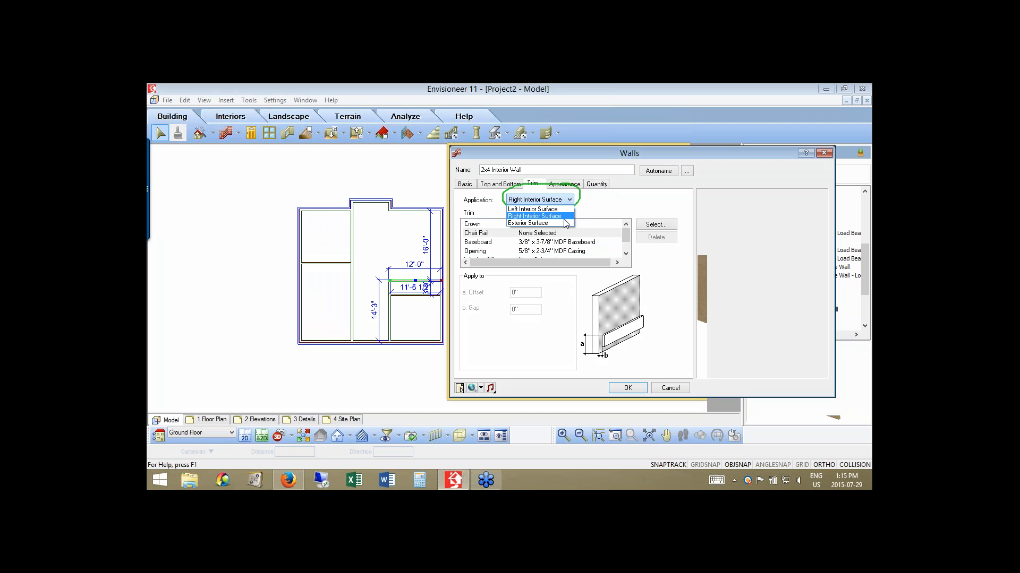
click(723, 241)
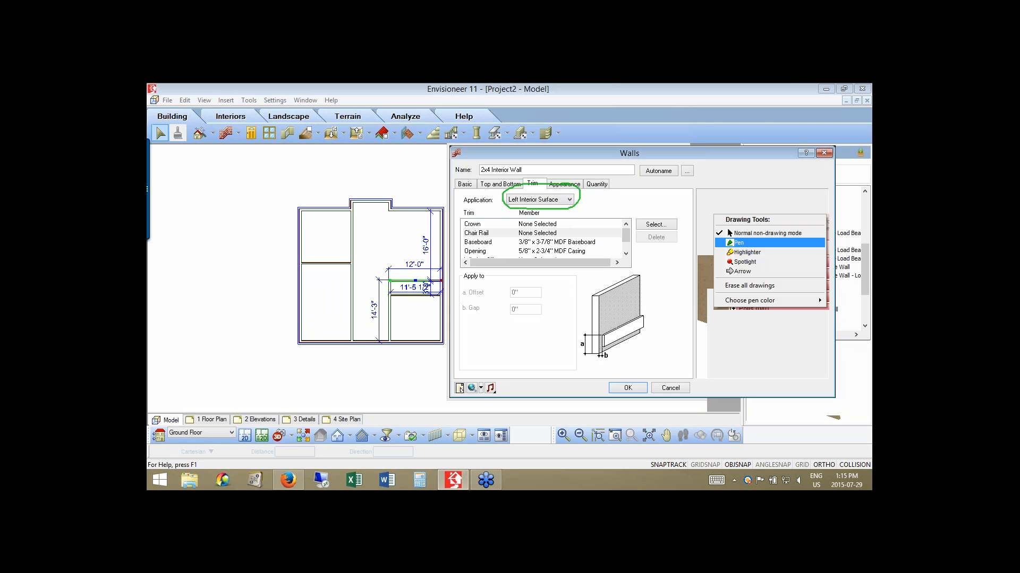
click(738, 243)
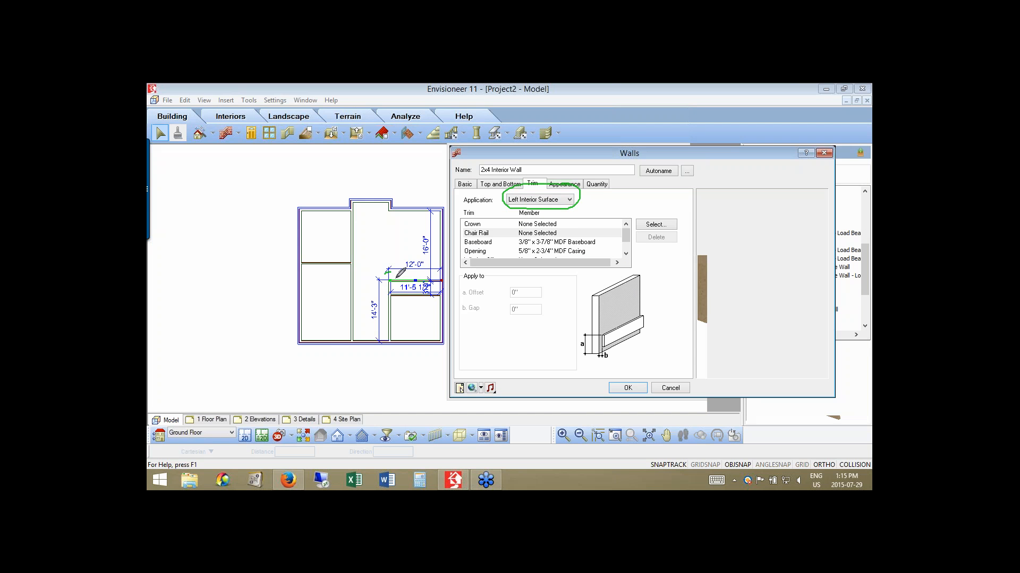
mouse_move(397, 276)
mouse_down()
mouse_move(390, 272)
mouse_move(428, 277)
mouse_up()
drag(412, 246, 400, 258)
drag(408, 295, 406, 306)
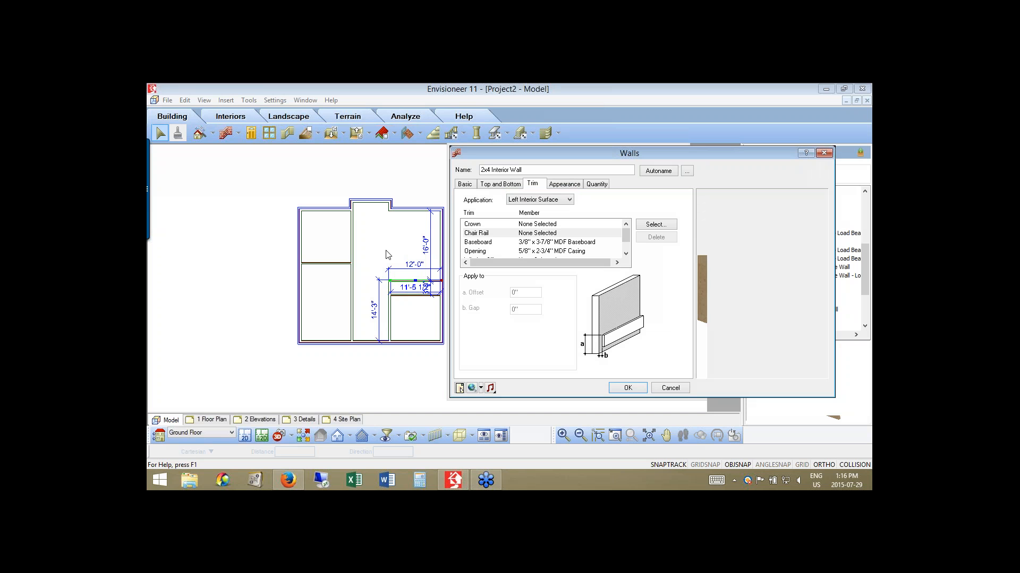
Open the catalog selection for the wall's crown trim and expand the True Profile group under Crown Moulding.
click(548, 225)
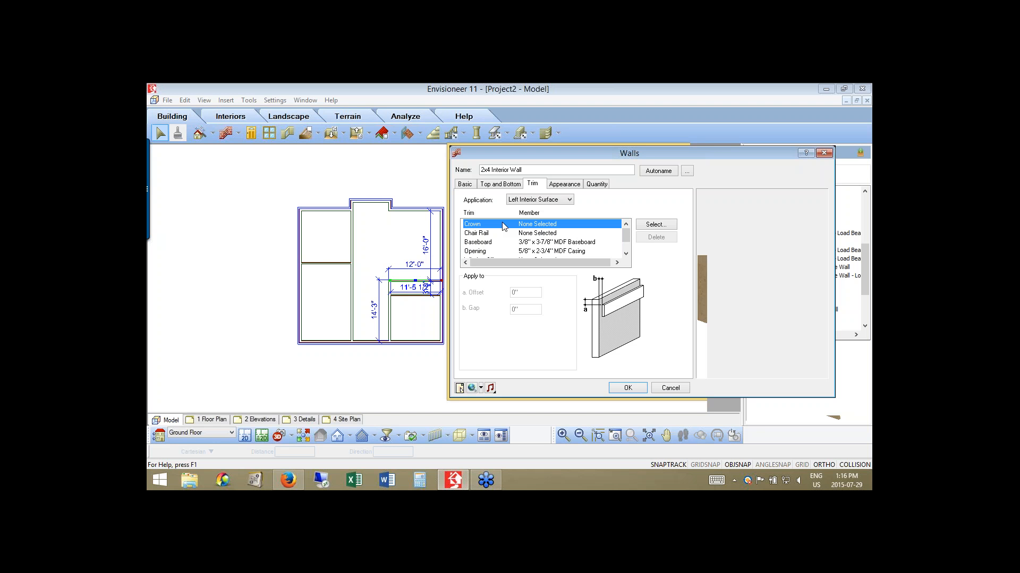
click(656, 224)
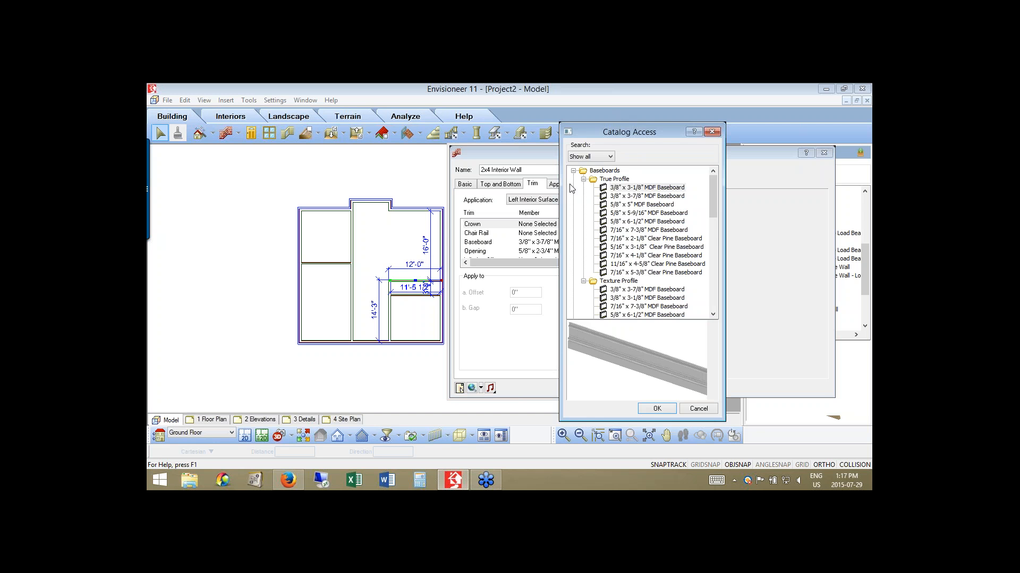
drag(641, 212, 640, 283)
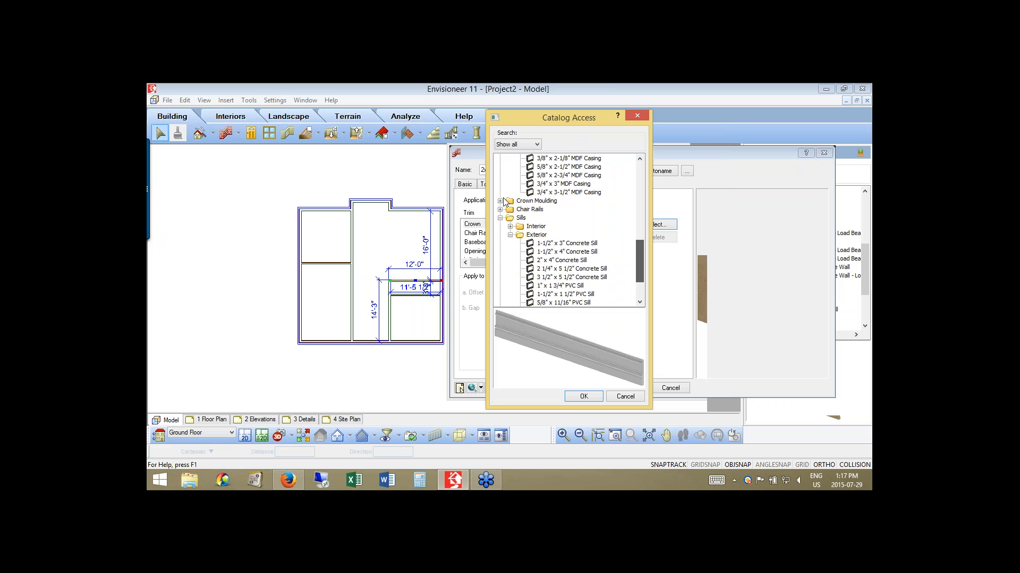
click(500, 201)
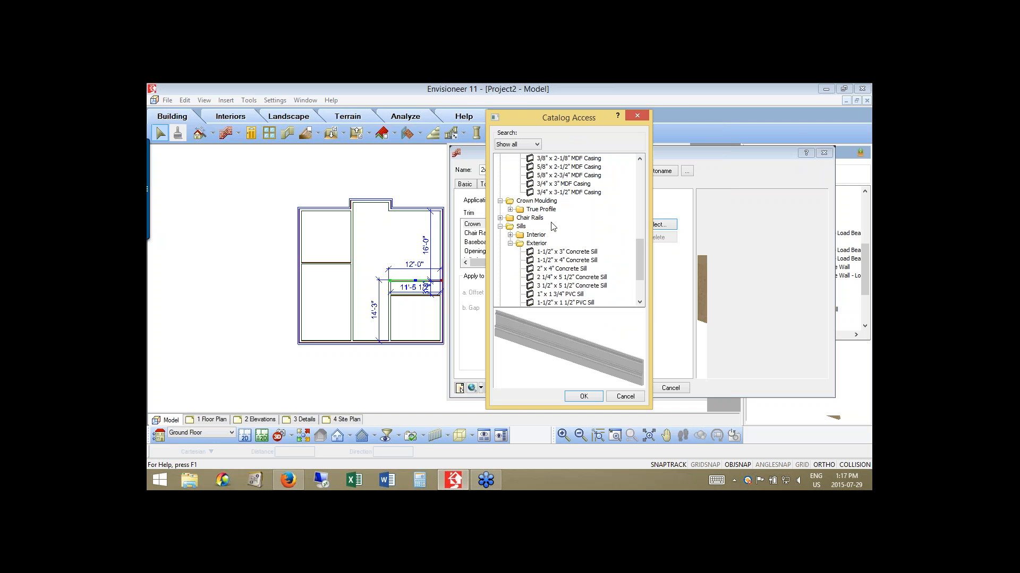
click(511, 209)
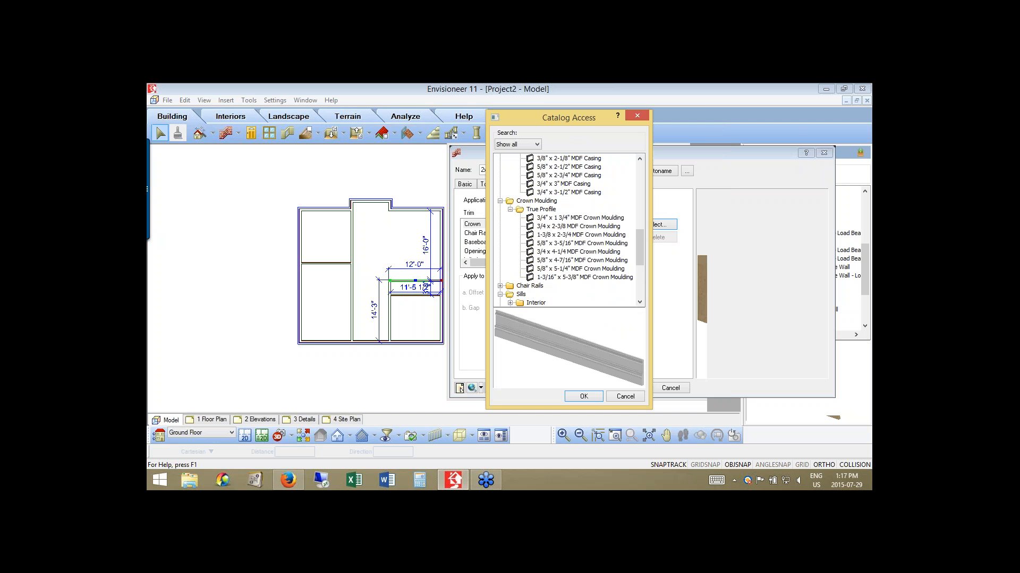
Preview the MDF crown mouldings in the True Profile group, from 3/4" x 1 3/4" through 1-3/16" x 5-3/8".
click(579, 218)
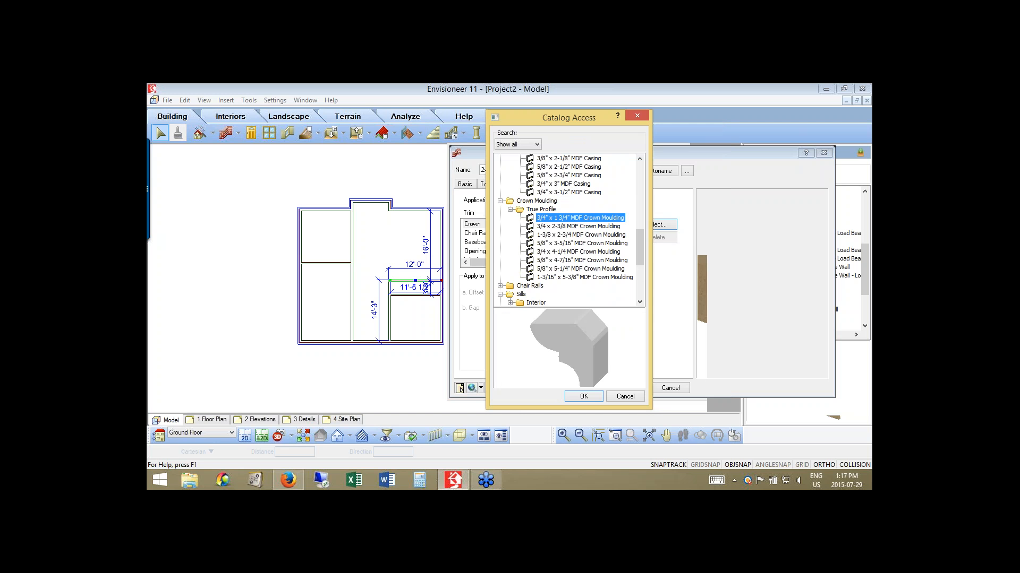
click(557, 235)
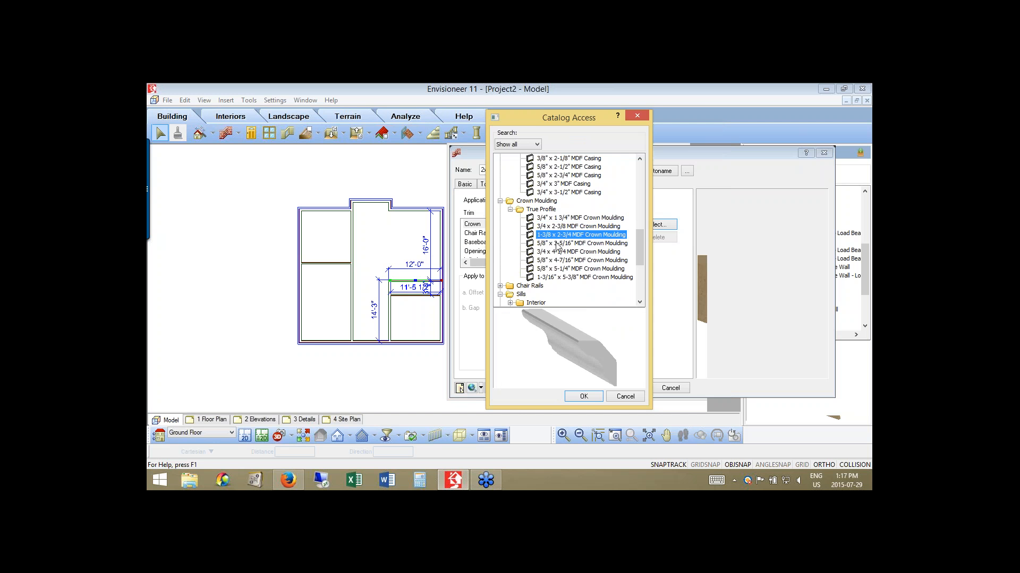
click(557, 244)
click(559, 261)
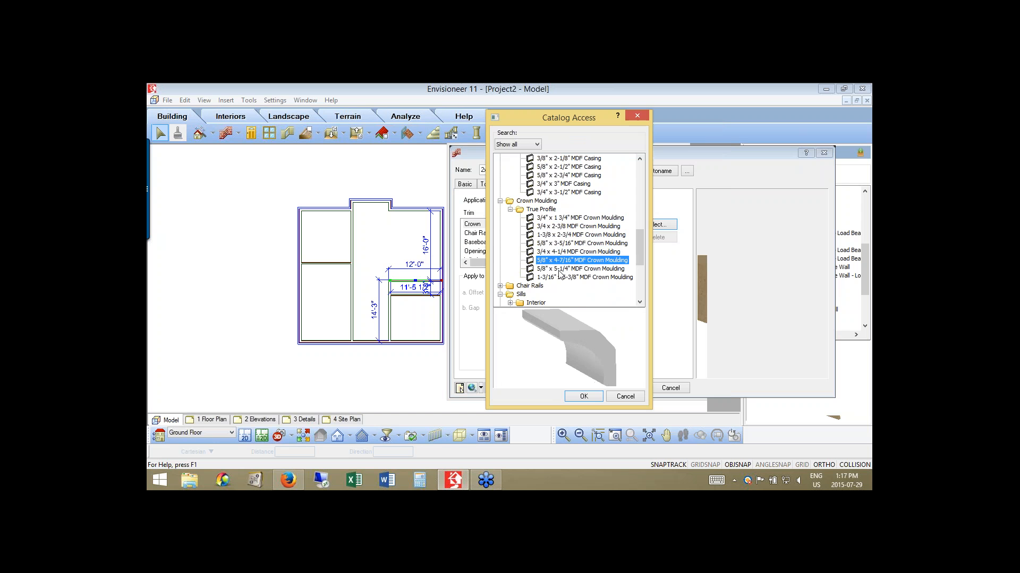
click(561, 270)
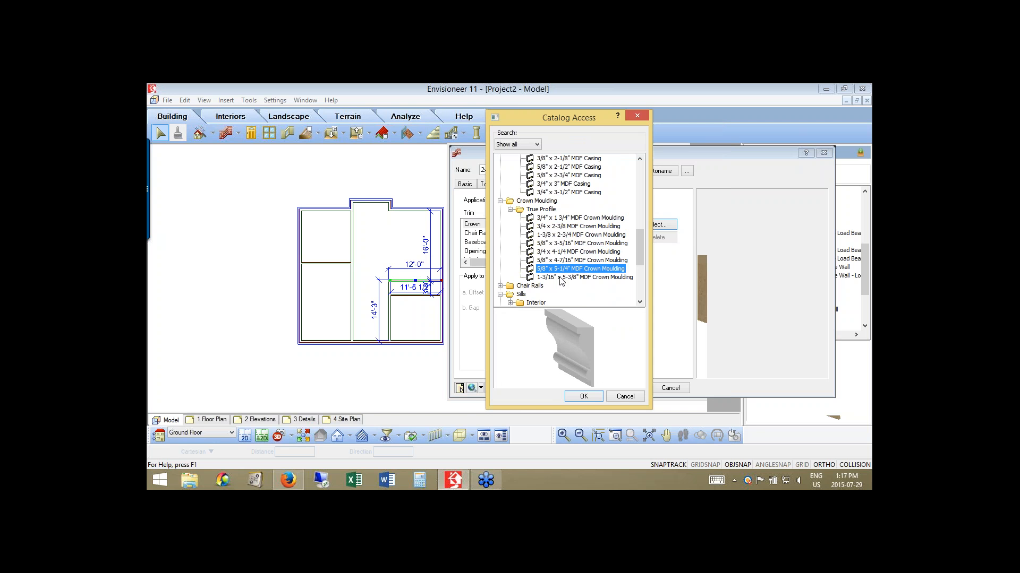
click(562, 278)
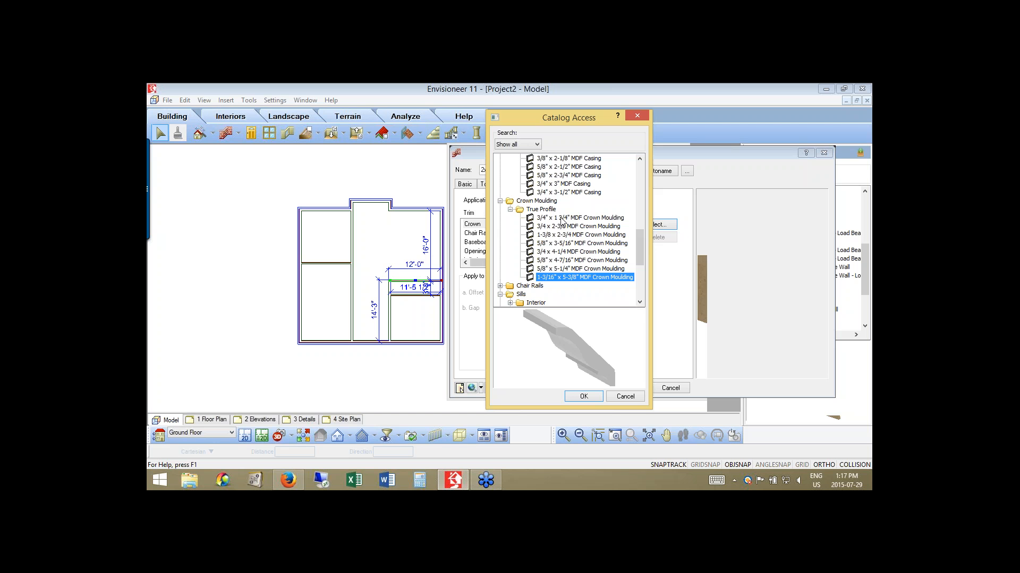
Add a catalog element based on the 3/4" x 1 3/4" MDF Crown Moulding and name it New Crown Moulding.
click(562, 218)
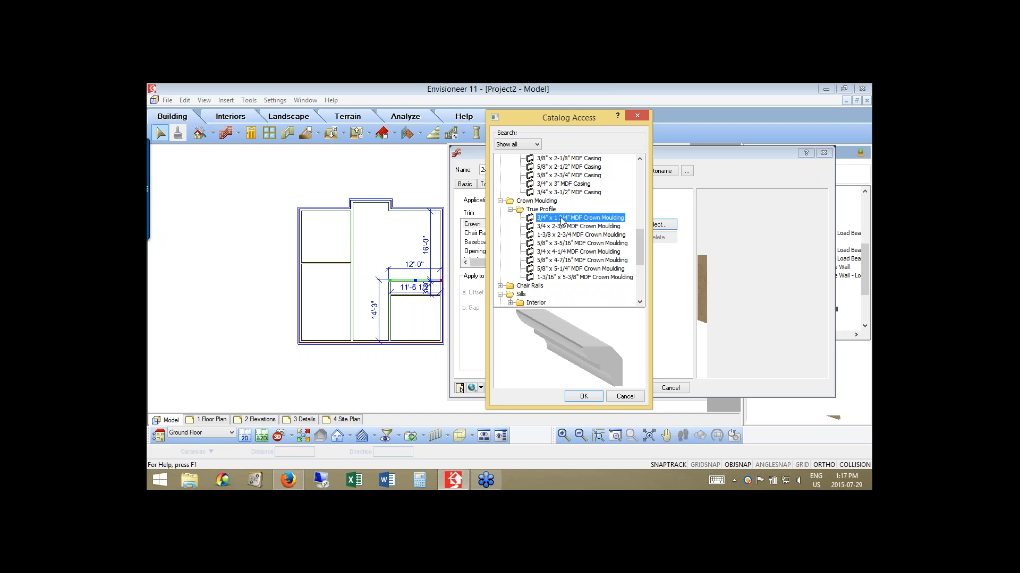
right_click(562, 219)
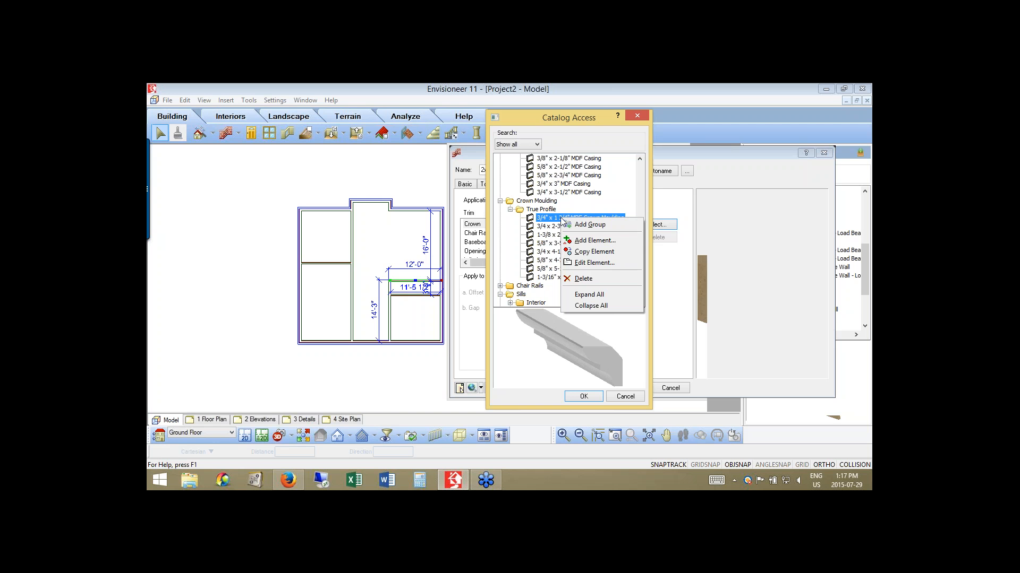
click(588, 246)
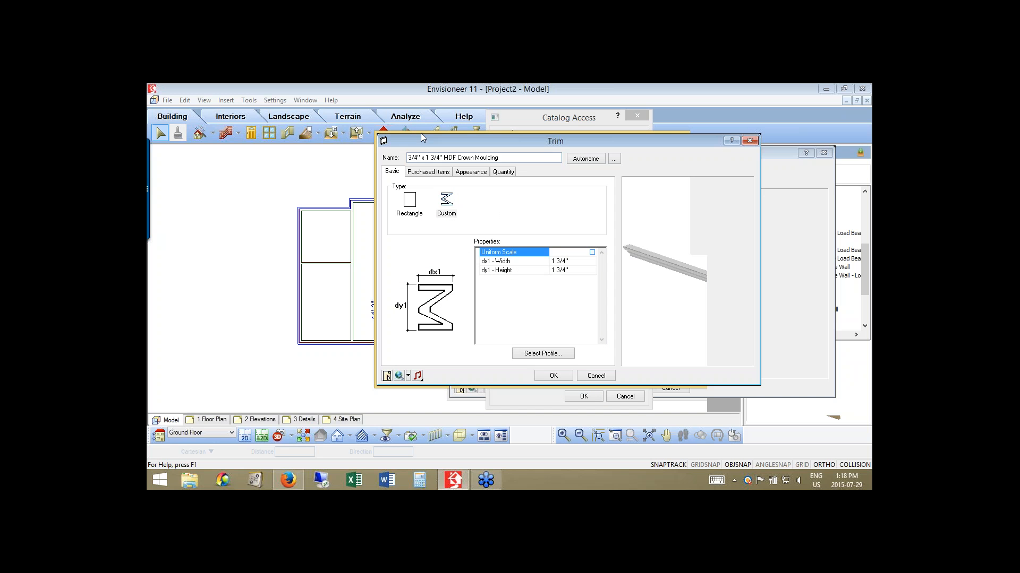
drag(421, 133, 308, 153)
click(413, 152)
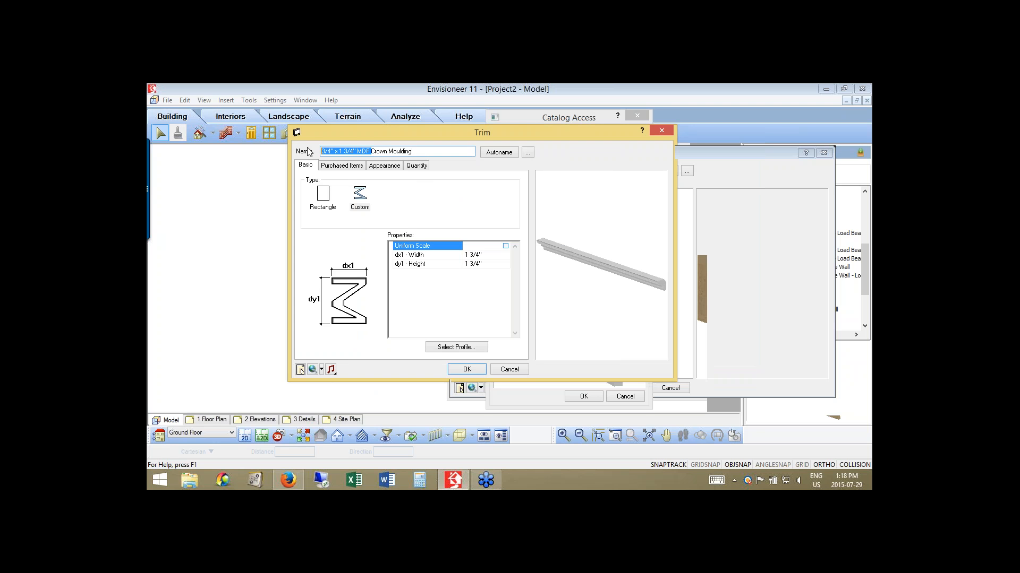
text(New)
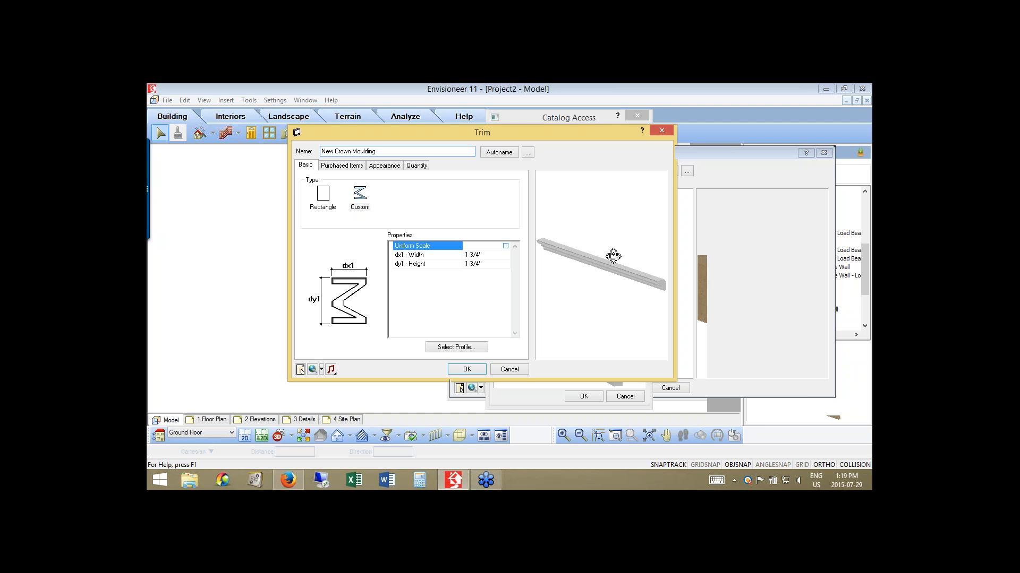
Compare the Rectangle and Custom trim types in the preview and review the width and height properties.
scroll(613, 257, up, 3)
click(323, 195)
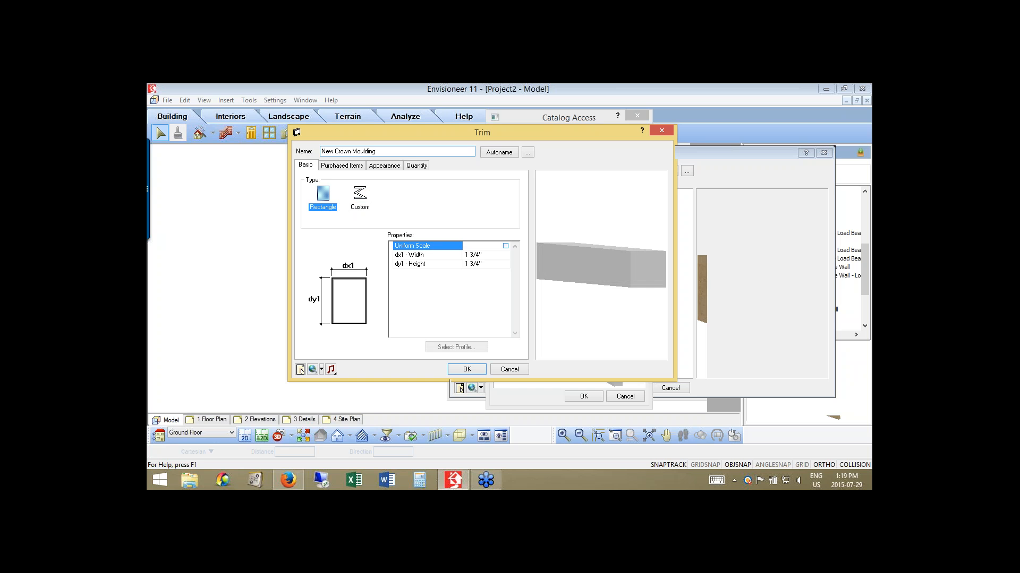
mouse_move(597, 255)
mouse_down()
mouse_move(608, 282)
mouse_move(600, 252)
mouse_up()
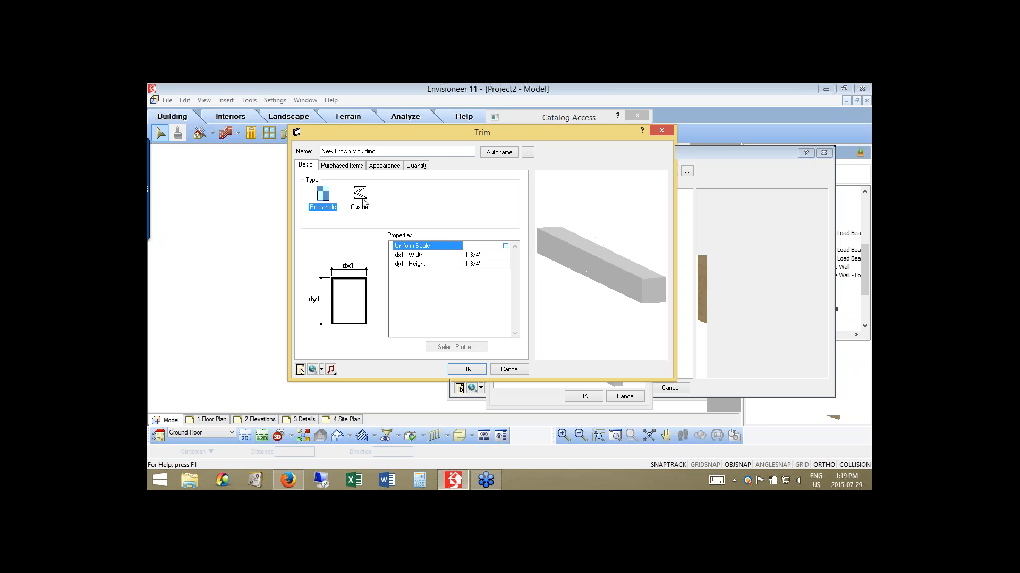
click(364, 202)
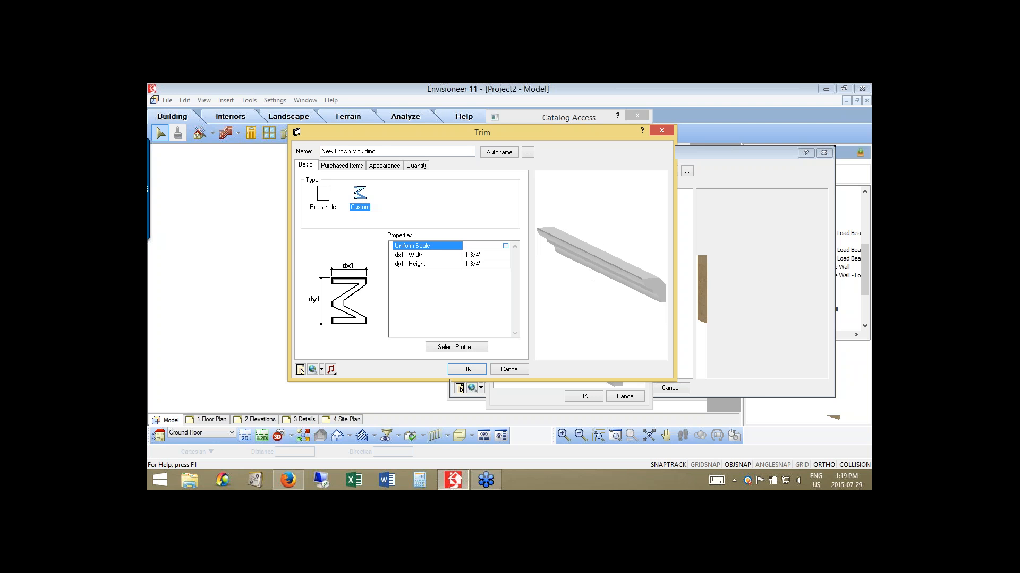
drag(622, 276, 502, 277)
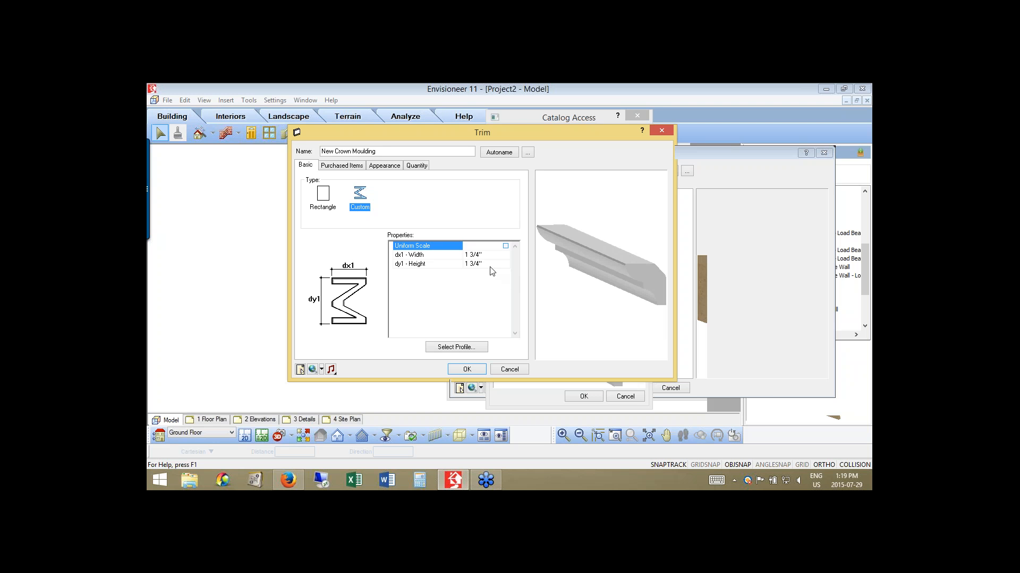
click(488, 255)
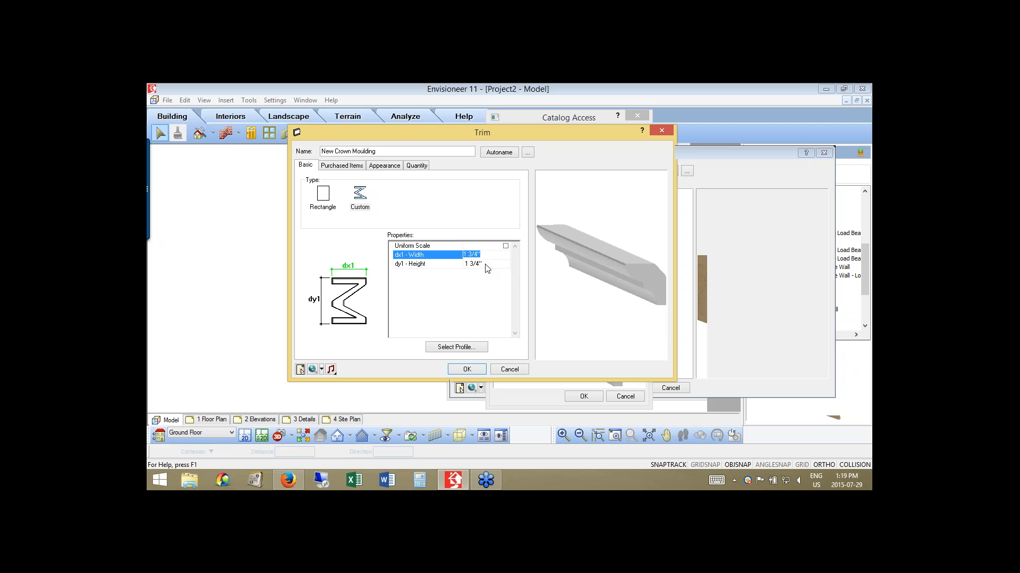
click(485, 265)
click(485, 265)
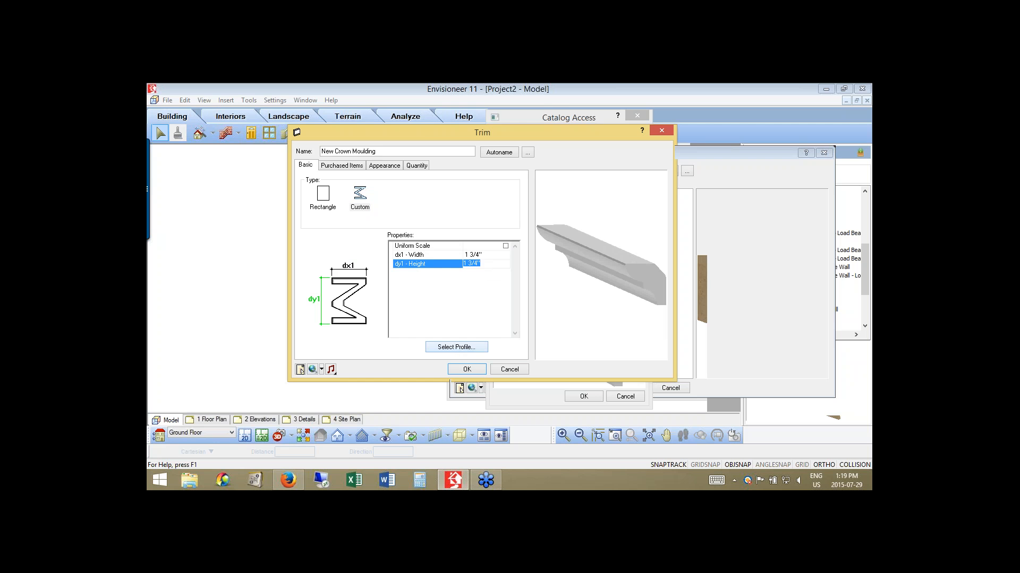
Open the profile selection for the custom trim and preview the shapes in the Crown Profiles group.
click(456, 347)
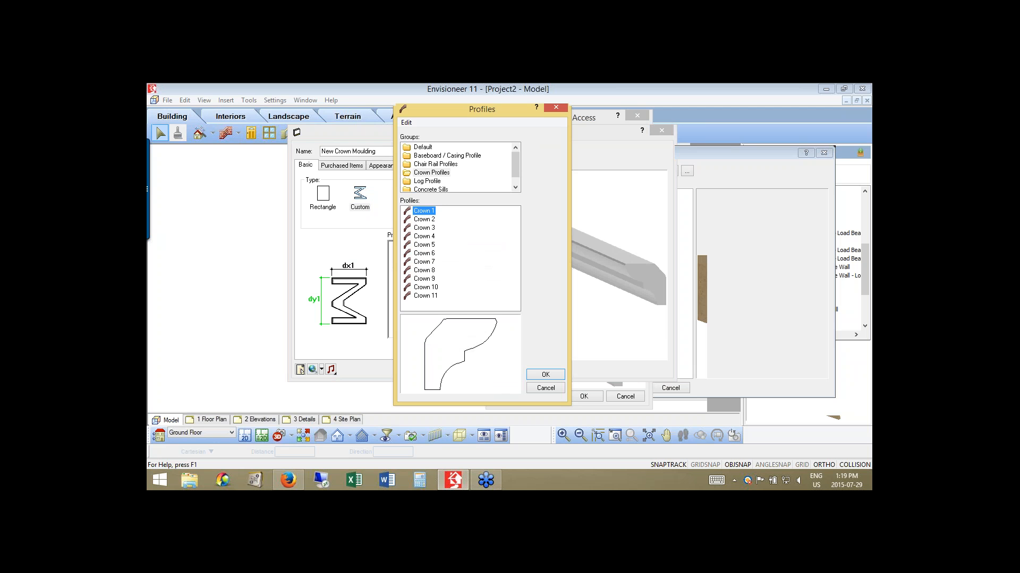
click(425, 219)
click(428, 246)
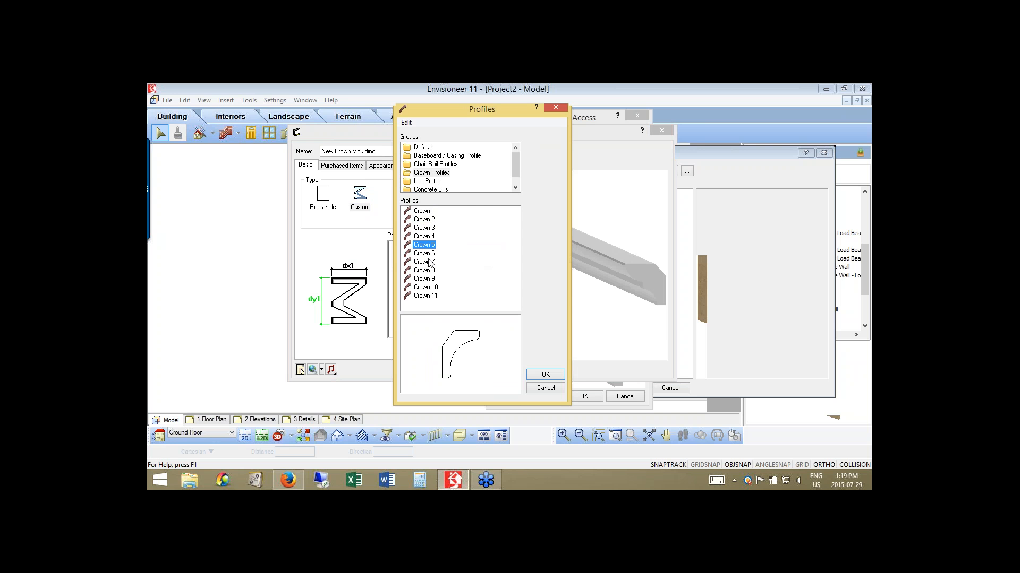
click(430, 263)
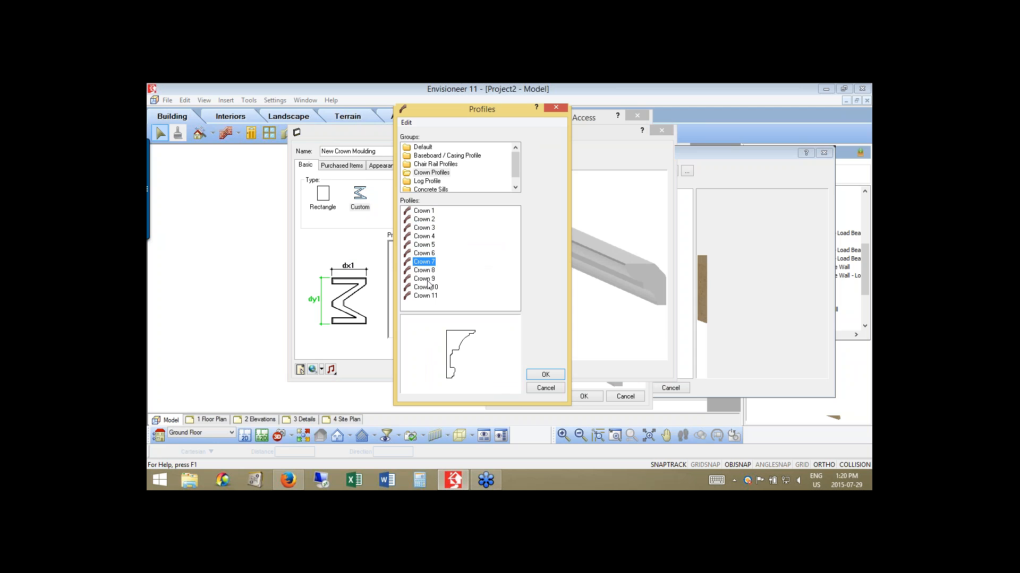
click(428, 281)
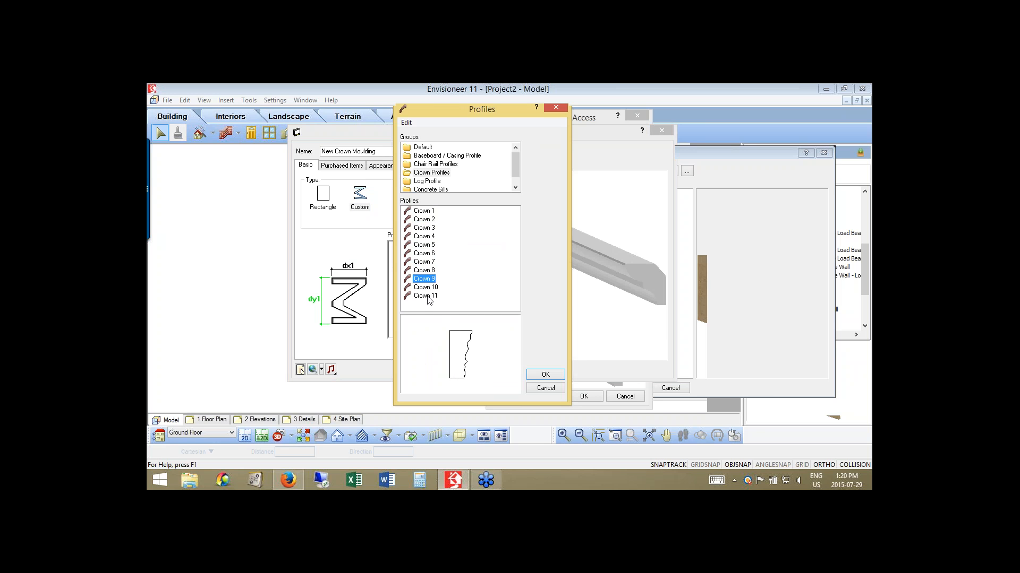
key(Down)
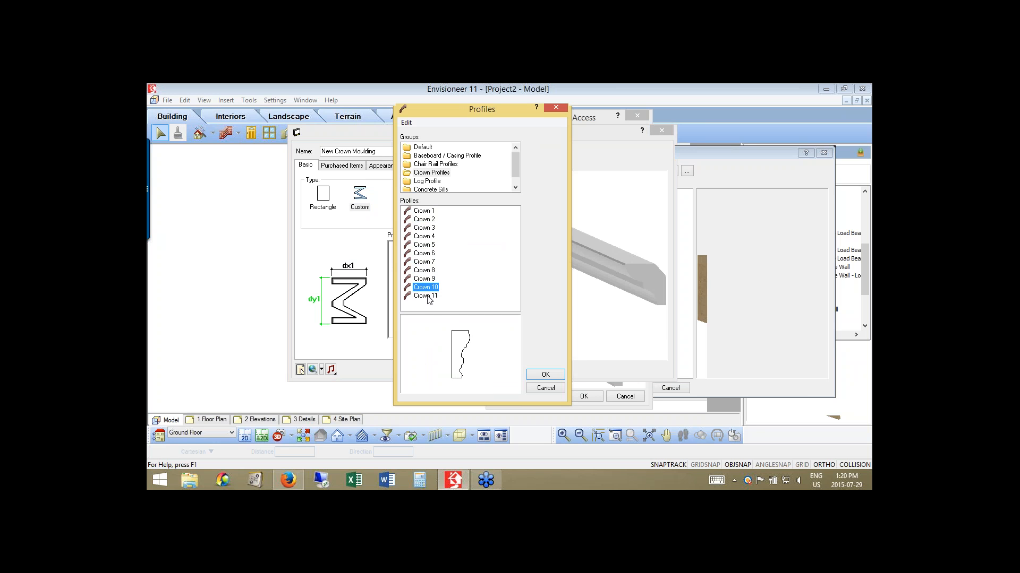
Add a crown profile named New Profile and remove all the segments copied from Crown 11.
right_click(429, 299)
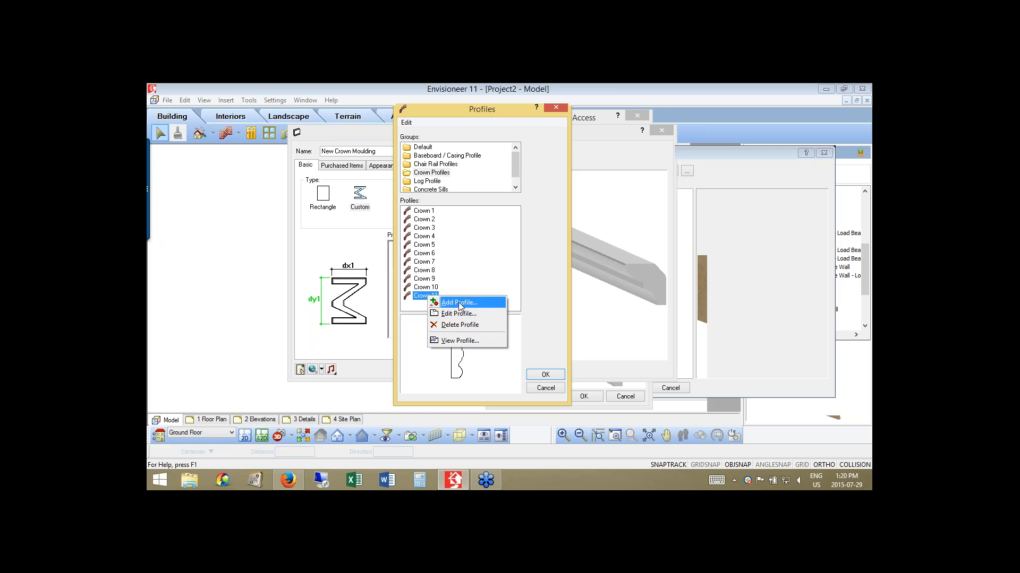
click(460, 304)
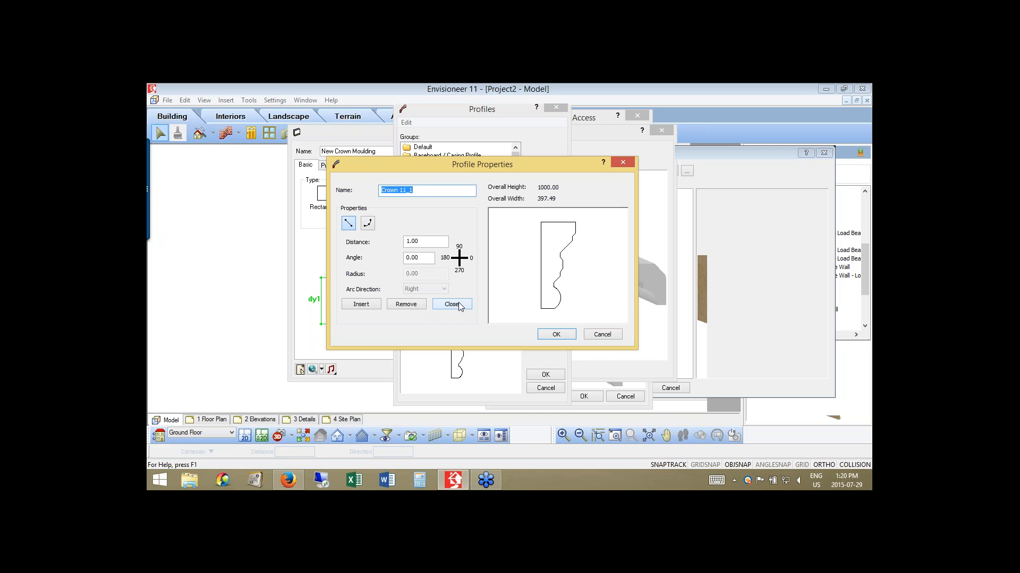
text(New Profile)
click(405, 305)
click(401, 307)
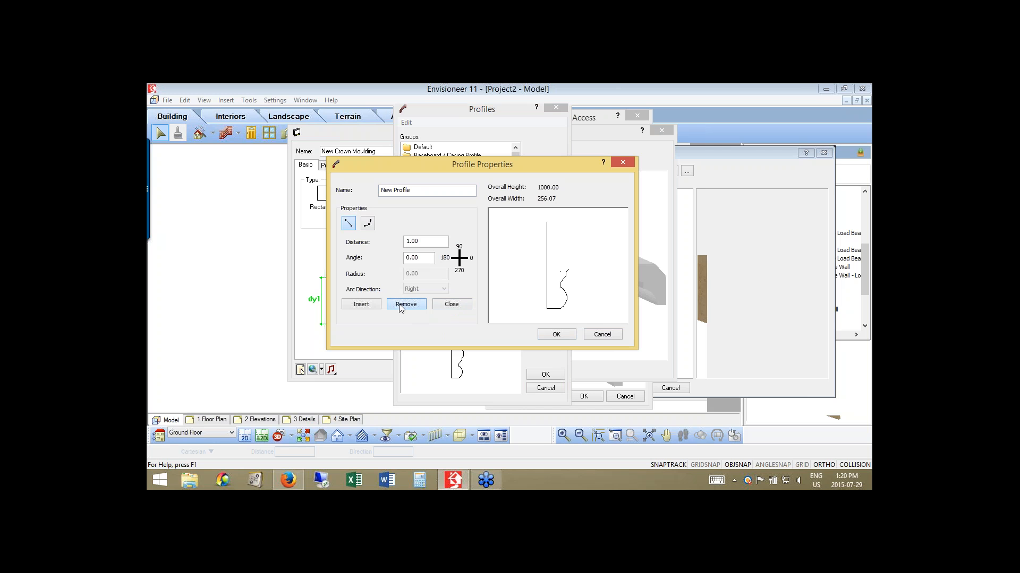
click(401, 306)
click(400, 307)
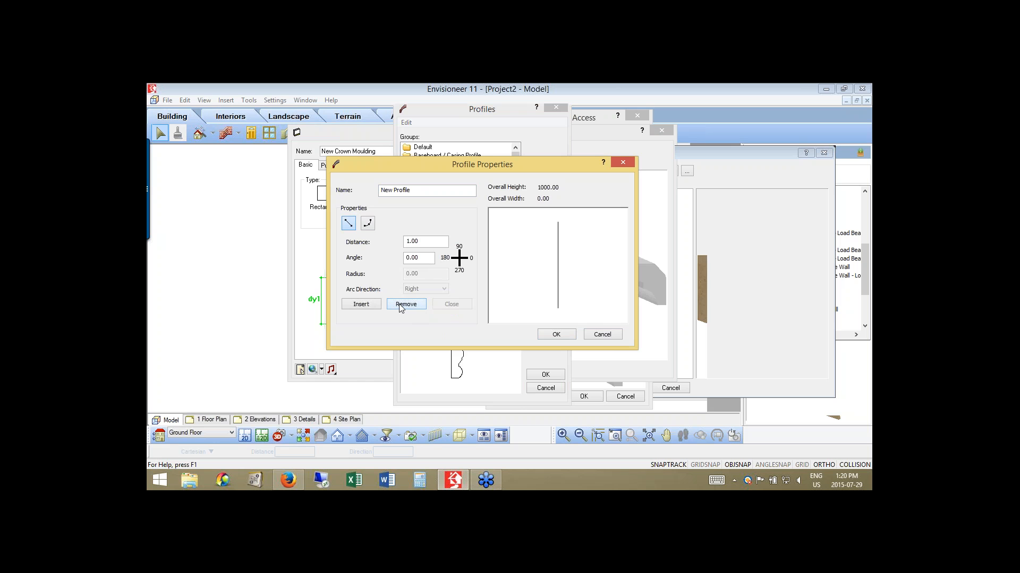
click(401, 307)
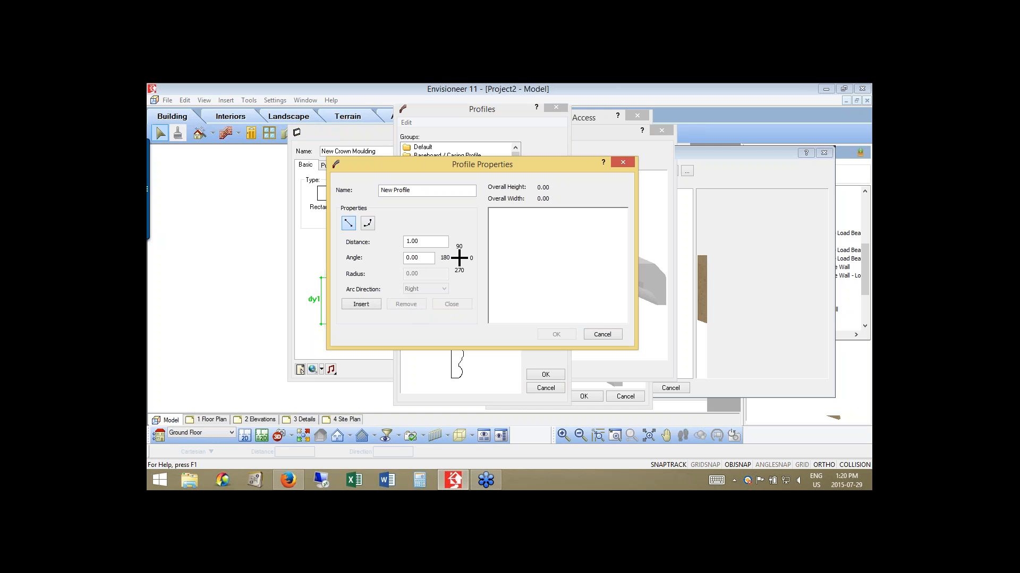
Insert two straight profile segments with a distance of 1.00, the first at 0° and the second at 90°.
click(419, 241)
key(Tab)
click(369, 307)
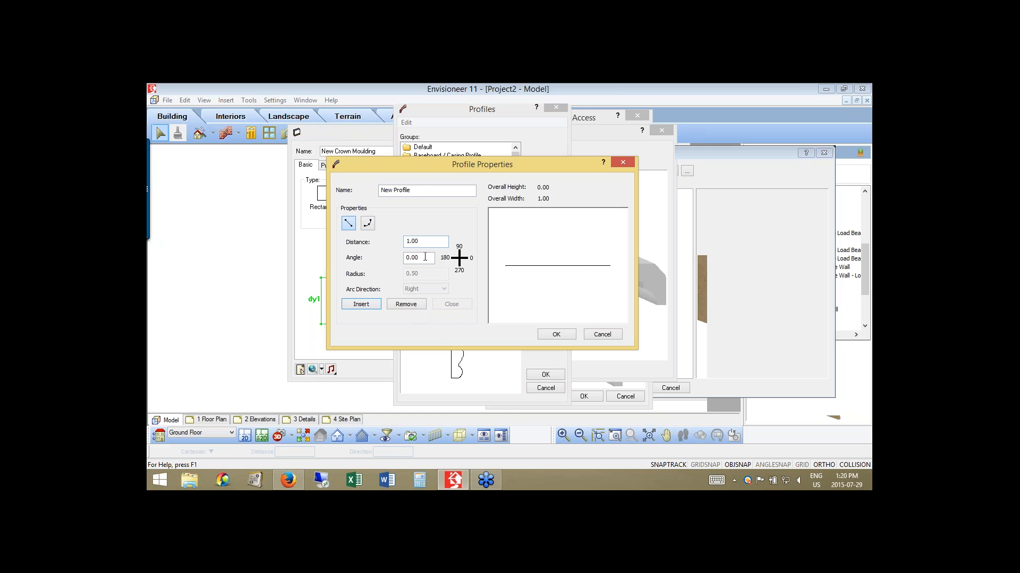
click(408, 258)
click(362, 305)
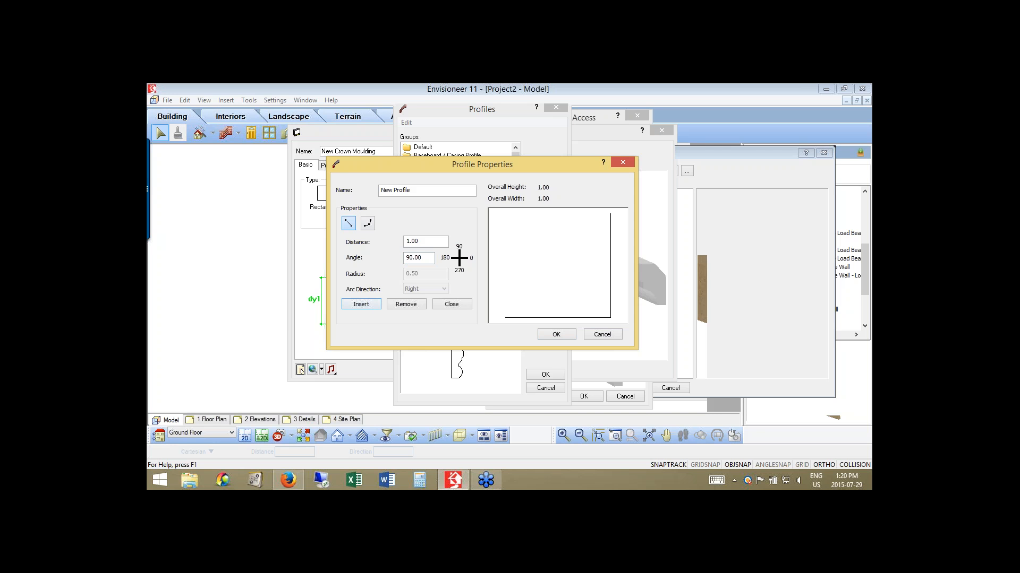
Insert two straight profile segments with a distance of .5, the first at 180° and the second at 270°.
double_click(412, 241)
text(.5)
click(407, 257)
text(18)
click(362, 304)
key(shift+Tab)
text(270)
click(371, 307)
Close the profile outline with a 0.50 radius arc and apply New Profile to the New Crown Moulding trim.
click(368, 224)
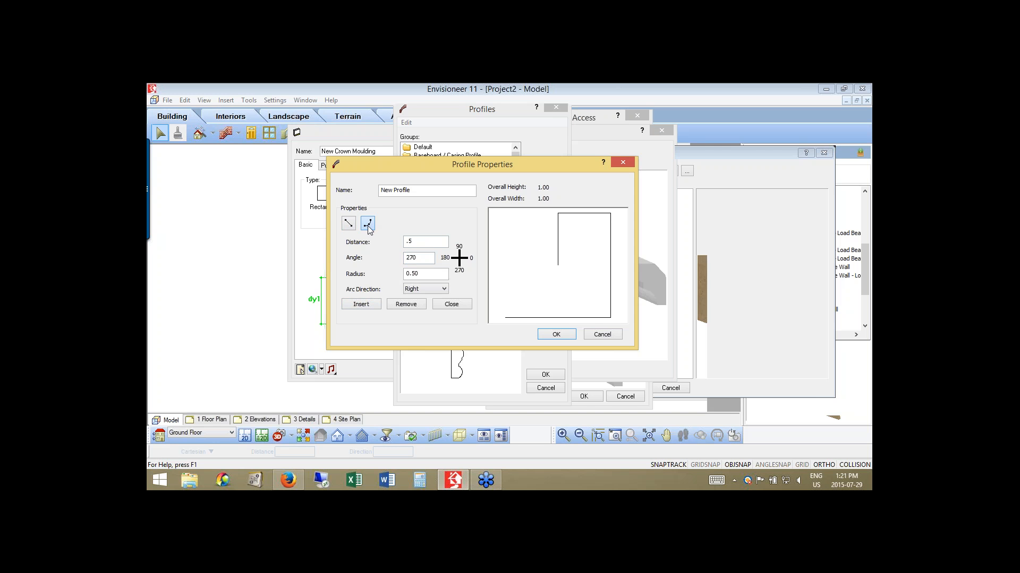
click(447, 305)
click(556, 335)
click(545, 374)
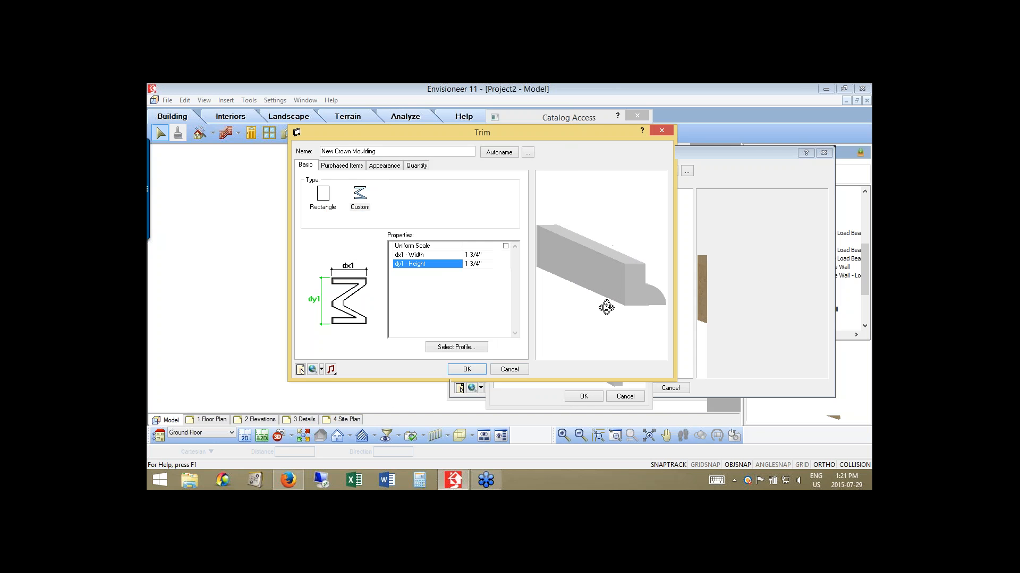
drag(607, 308, 607, 307)
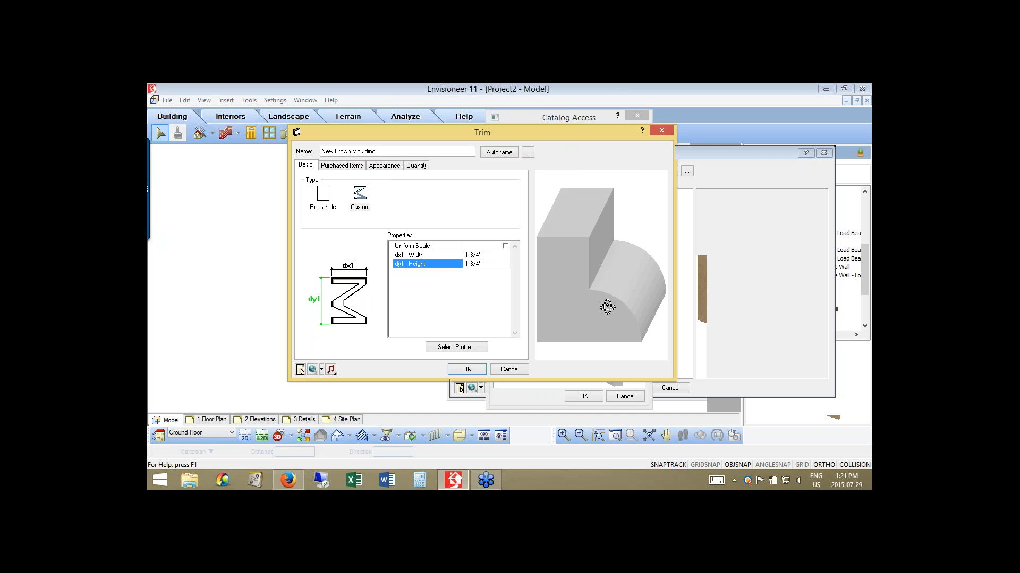
click(608, 307)
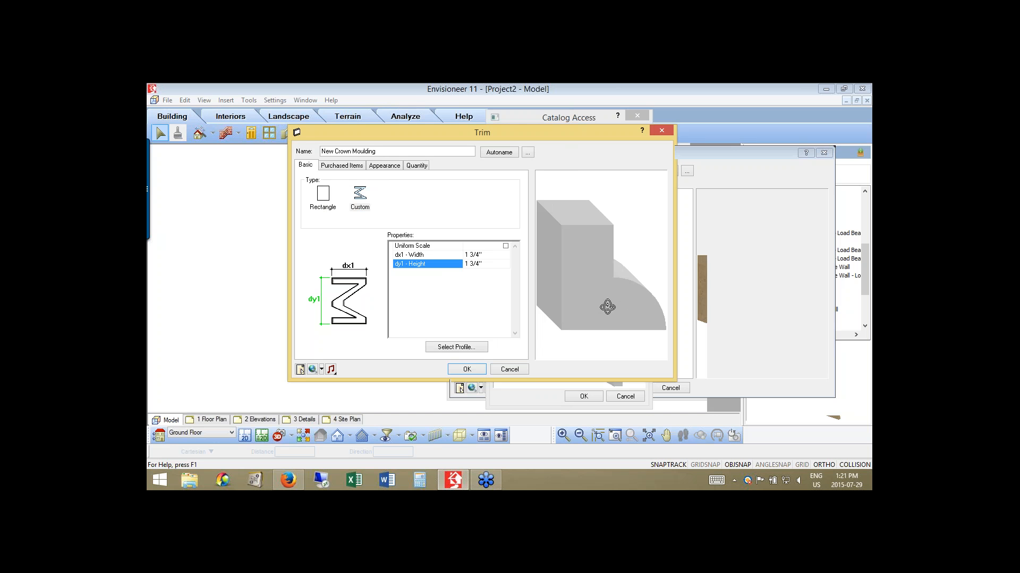
click(470, 348)
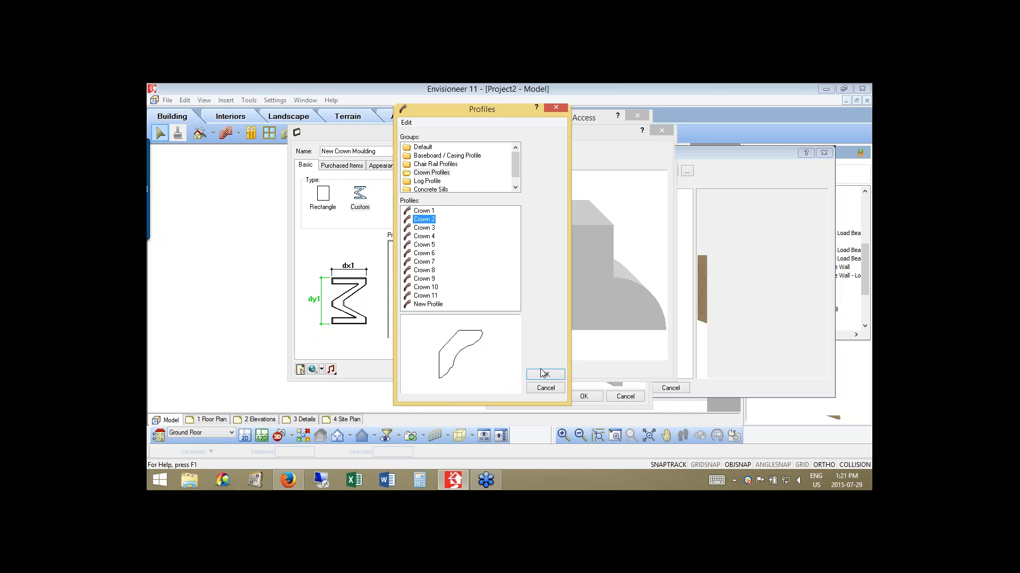
click(544, 374)
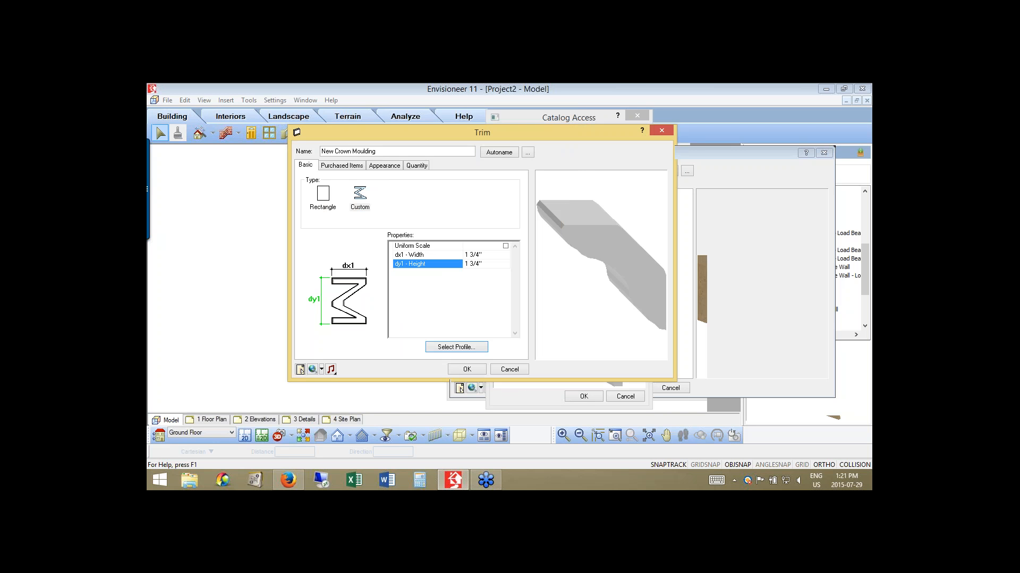
drag(589, 266, 627, 261)
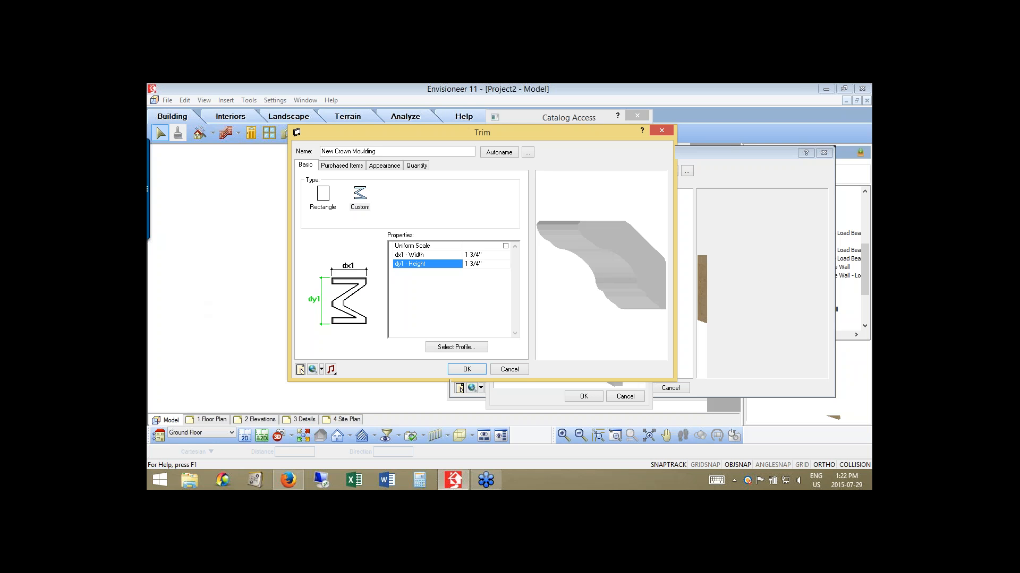
click(467, 370)
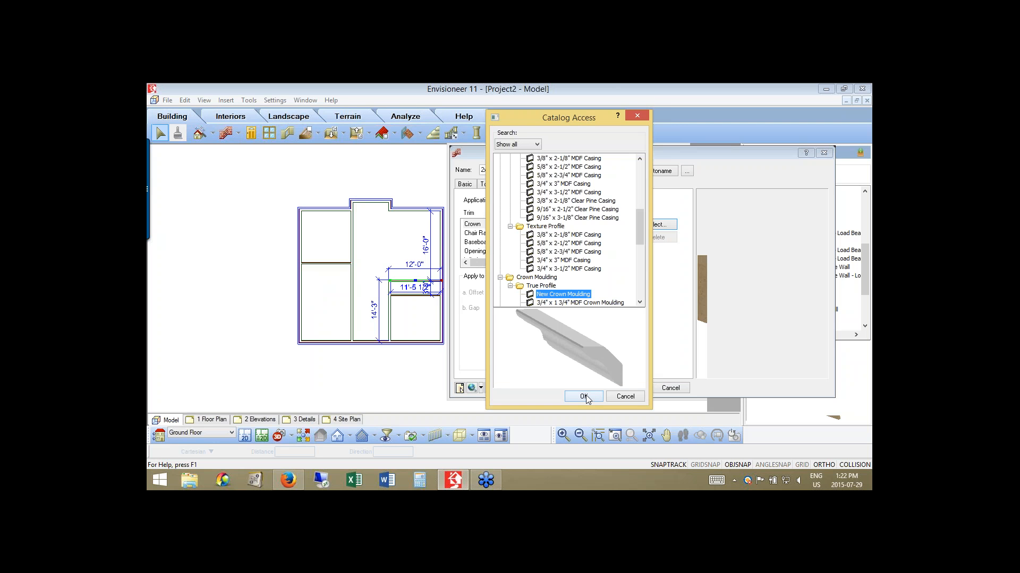
click(583, 396)
click(556, 224)
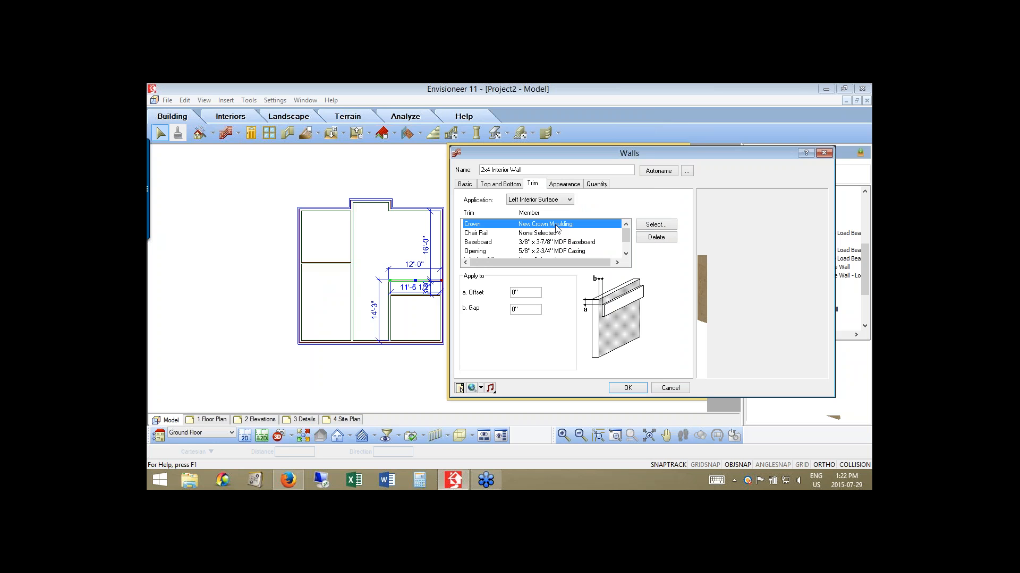
Examine the materials assigned to the exterior surface and left interior surface of the 2x4 Interior Wall.
click(563, 184)
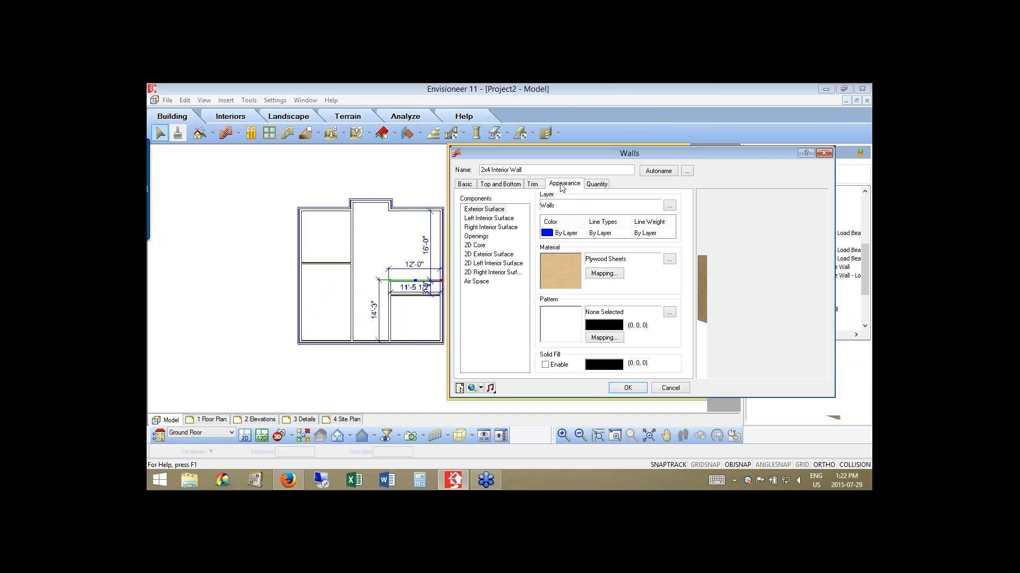
drag(543, 151, 488, 149)
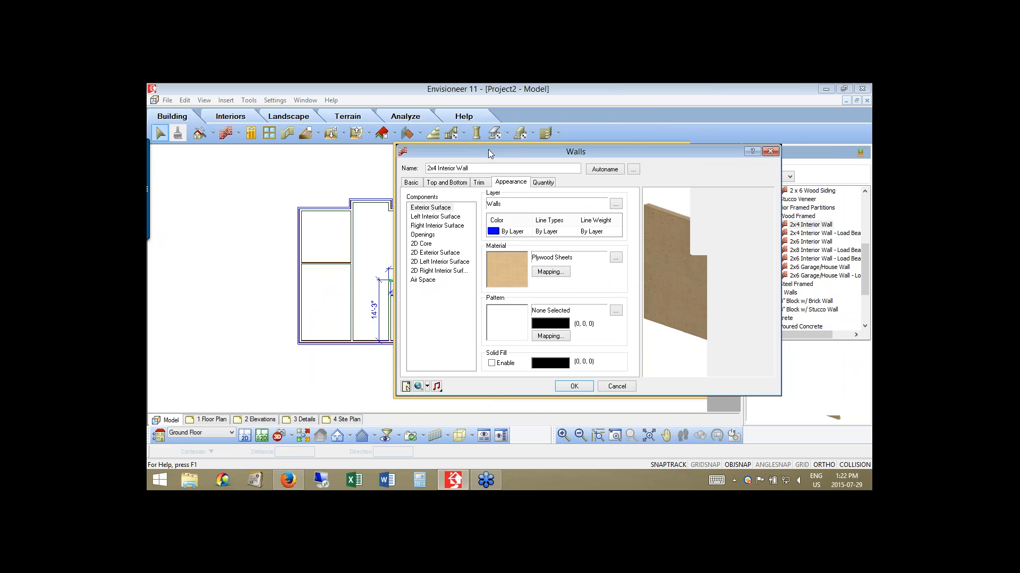
click(434, 205)
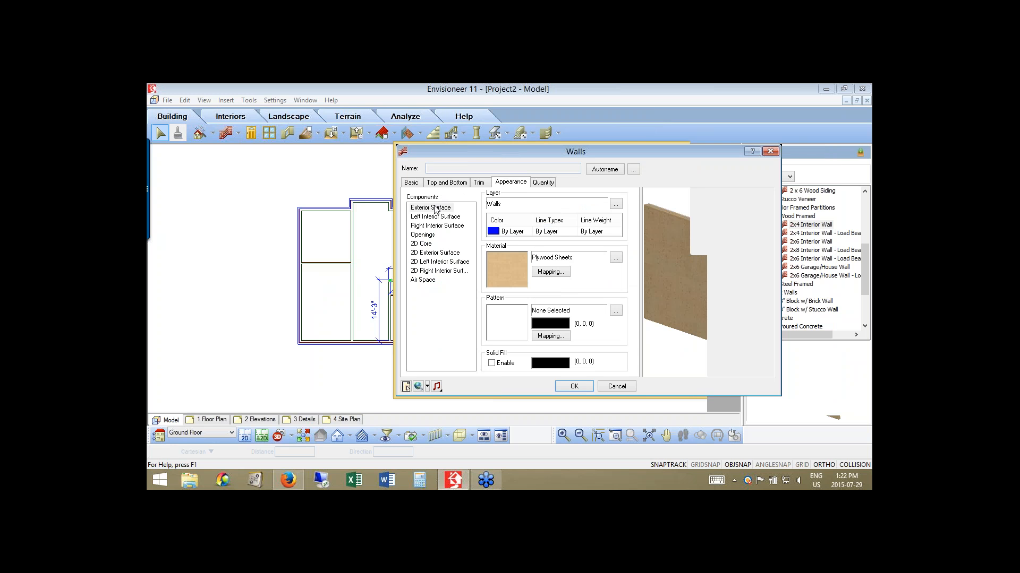
click(434, 208)
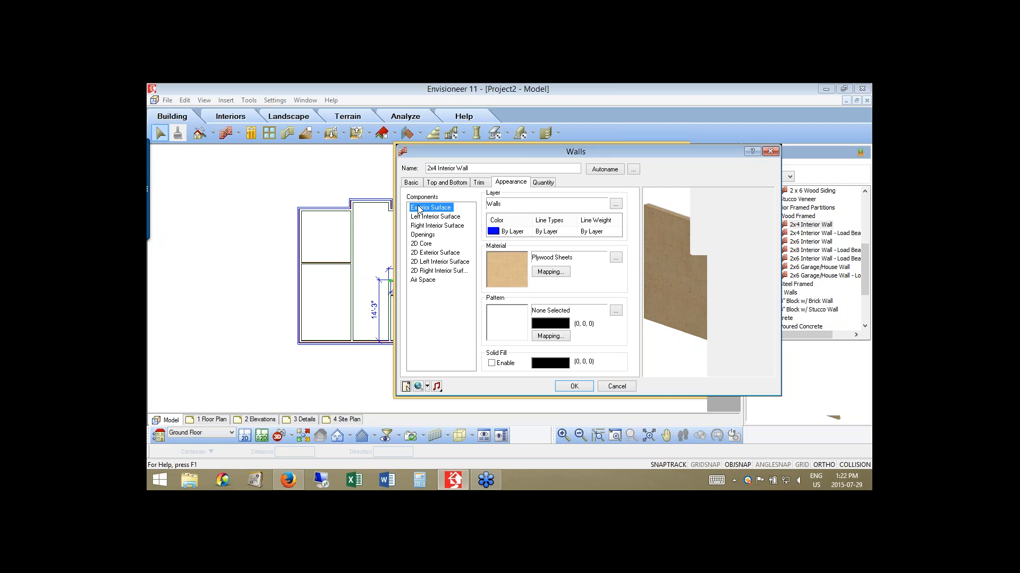
right_click(714, 215)
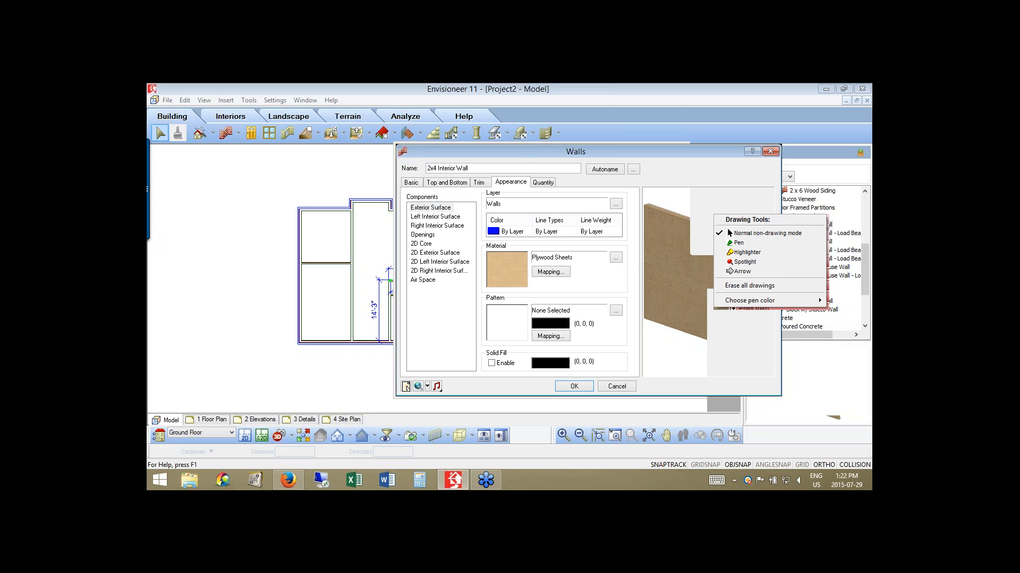
key(Escape)
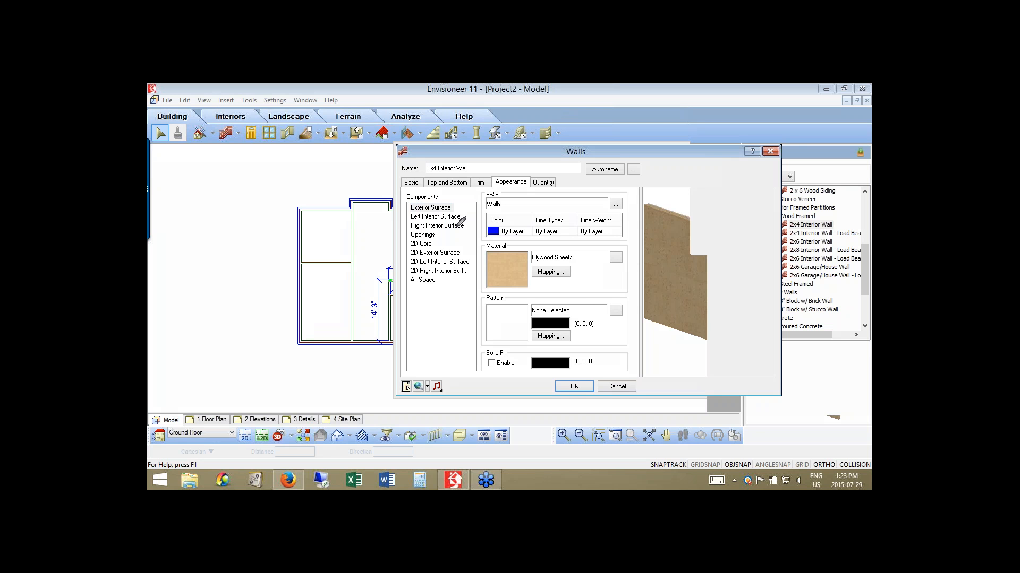
drag(411, 212, 460, 211)
right_click(442, 223)
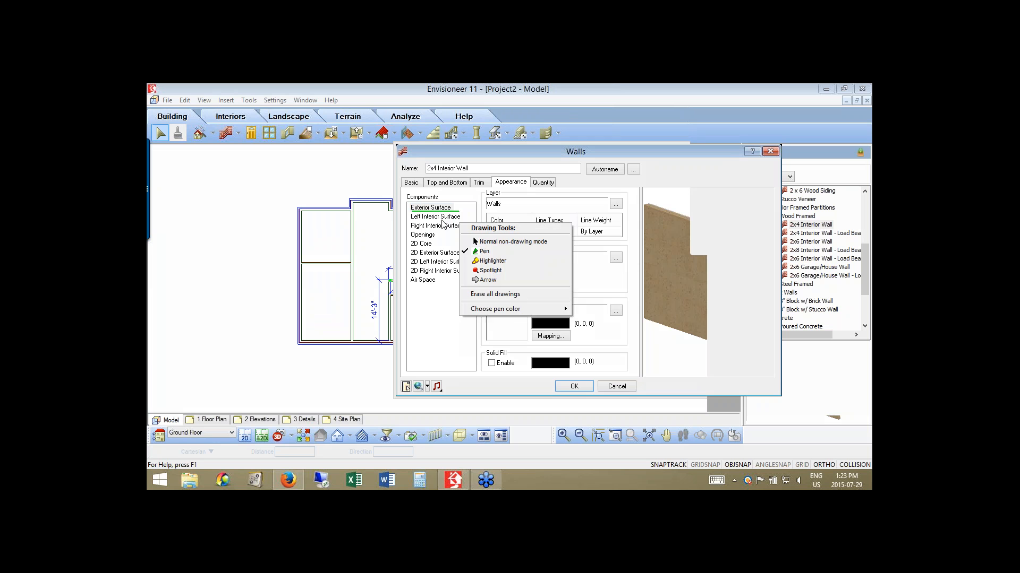
key(Escape)
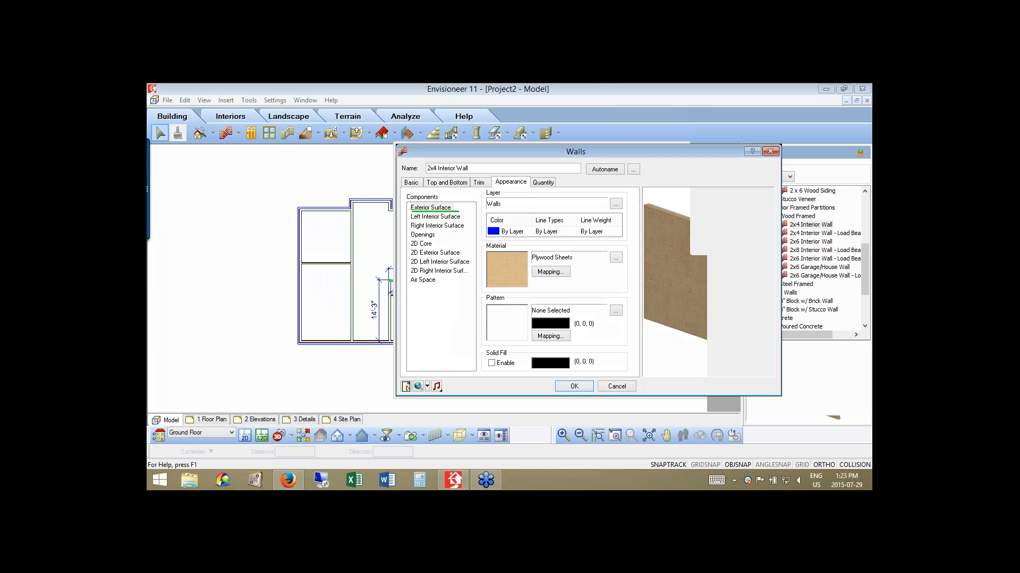
click(435, 216)
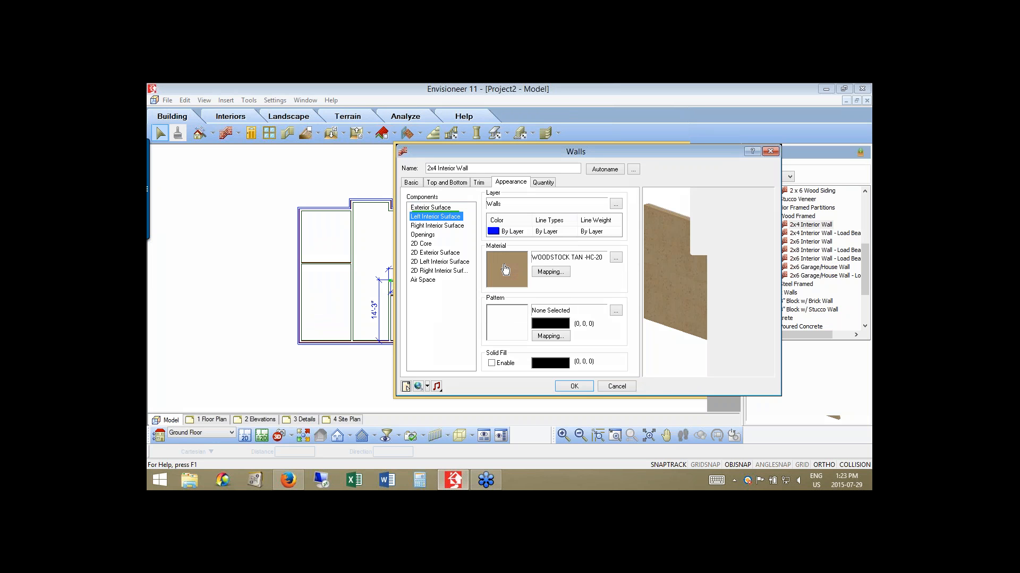
Set the right interior surface material of the 2x4 Interior Wall to SHAKER BEIGE-HC-45, apply the wall settings and deselect the wall.
click(437, 226)
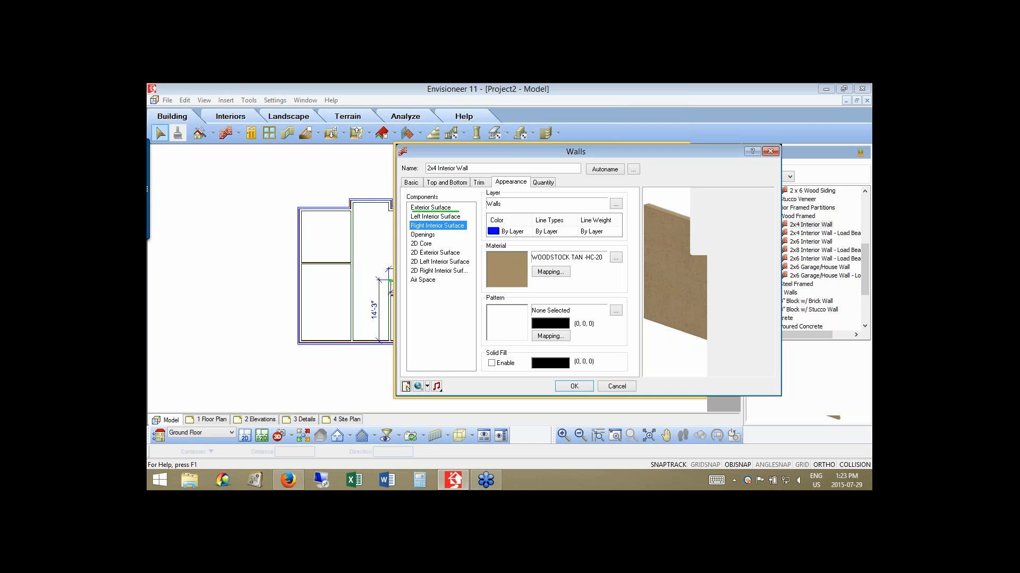
click(502, 267)
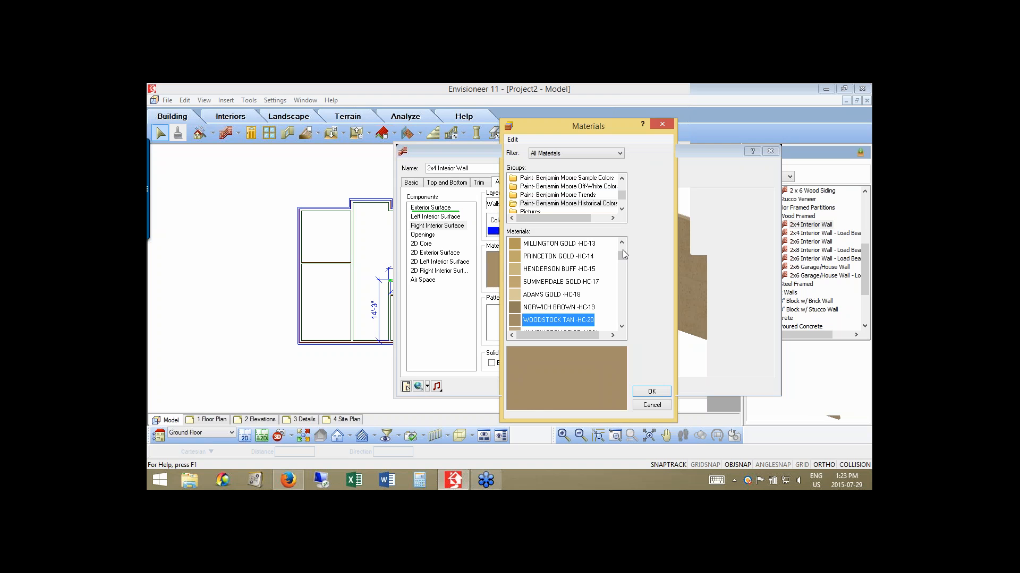
scroll(622, 250, up, 4)
scroll(622, 262, down, 10)
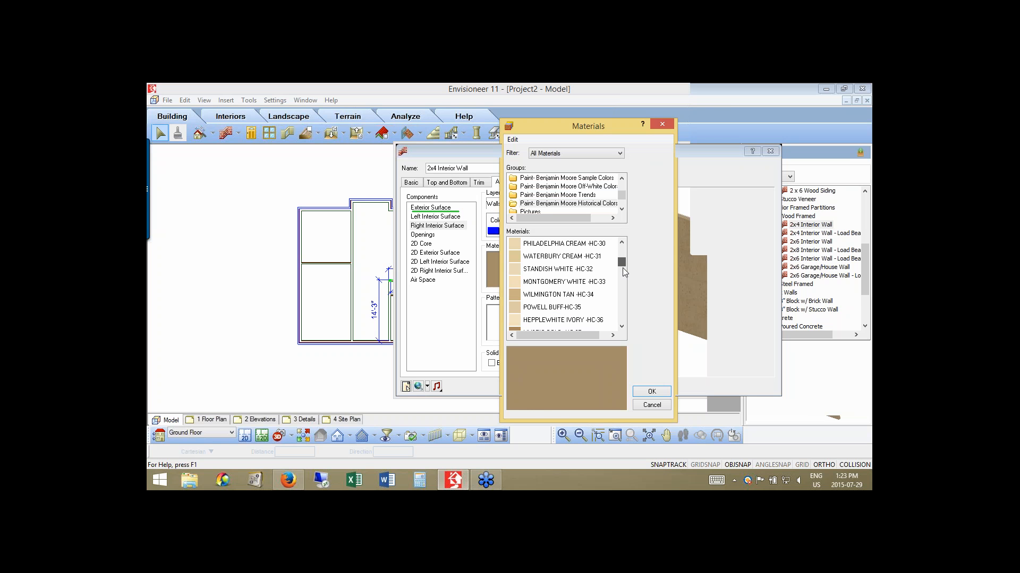
scroll(573, 292, down, 4)
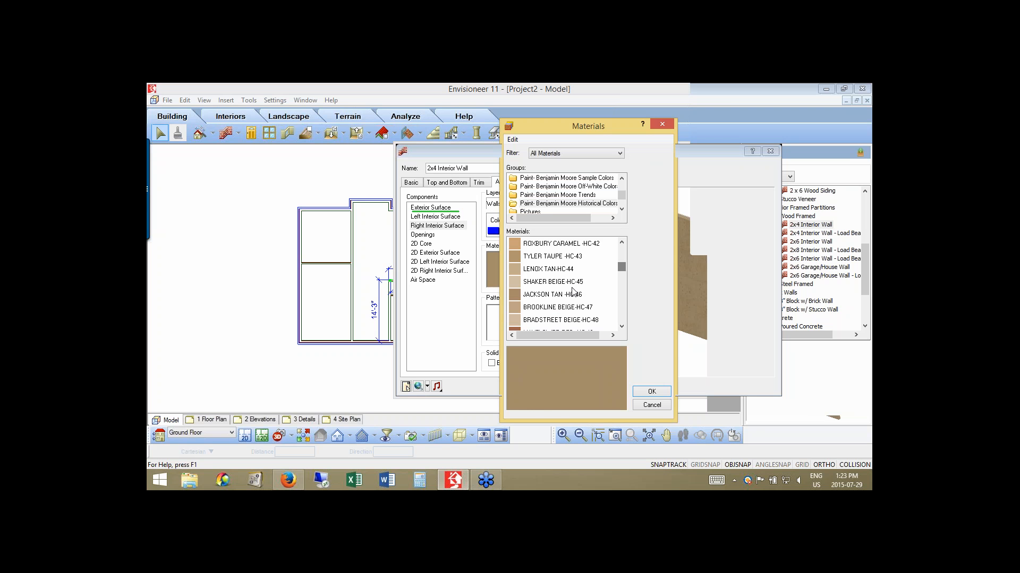
click(562, 281)
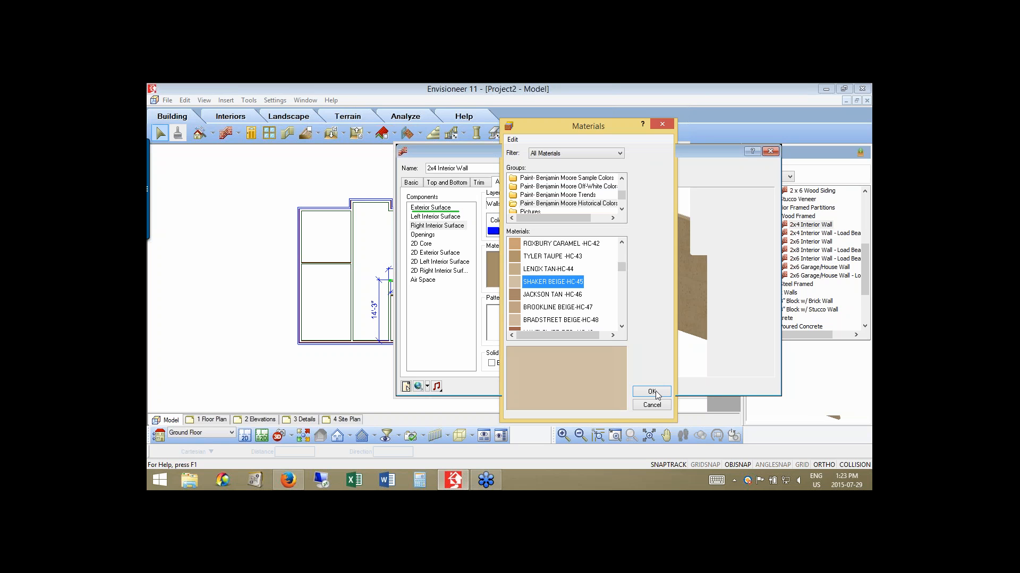
click(652, 392)
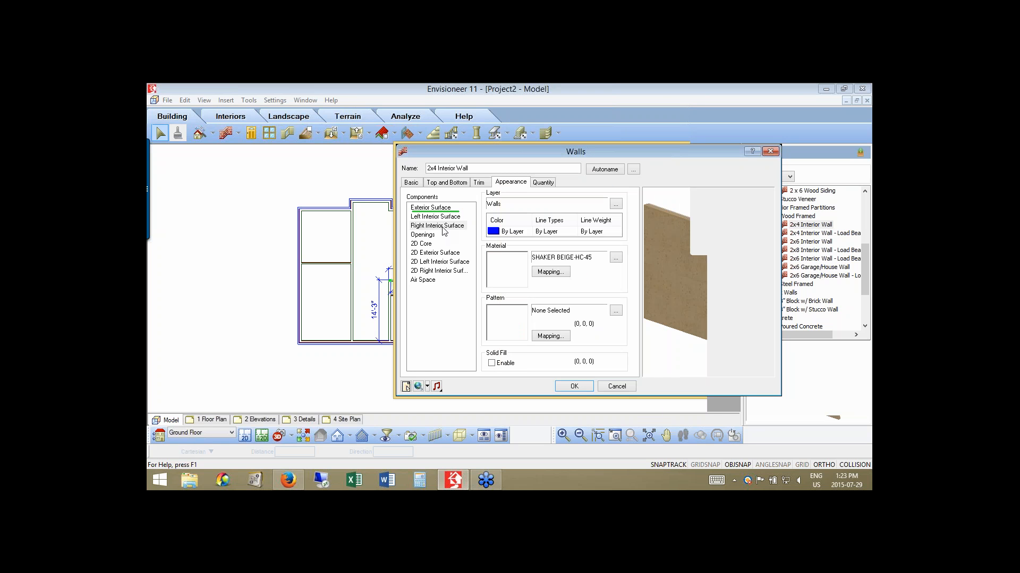
click(444, 228)
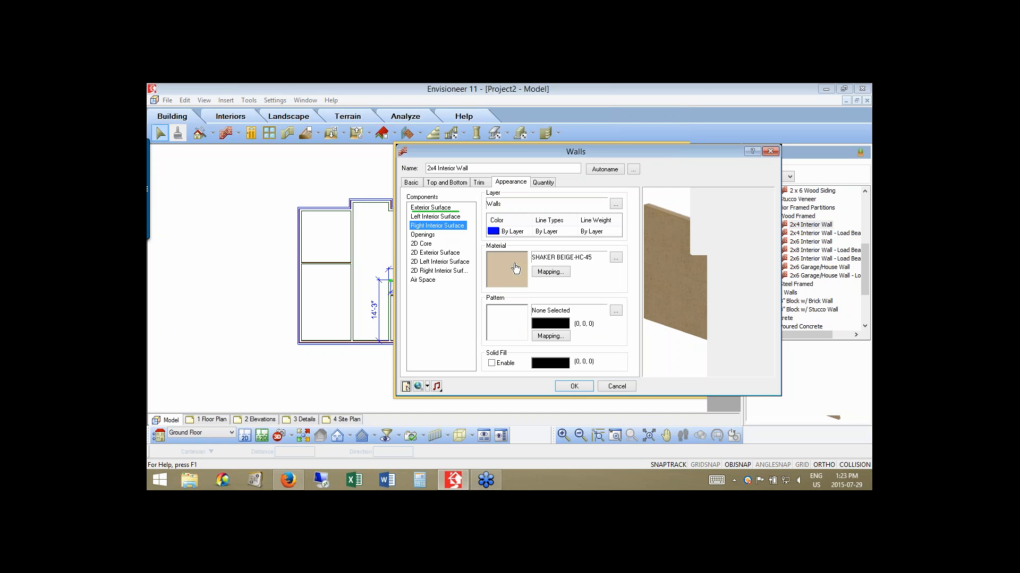
click(440, 217)
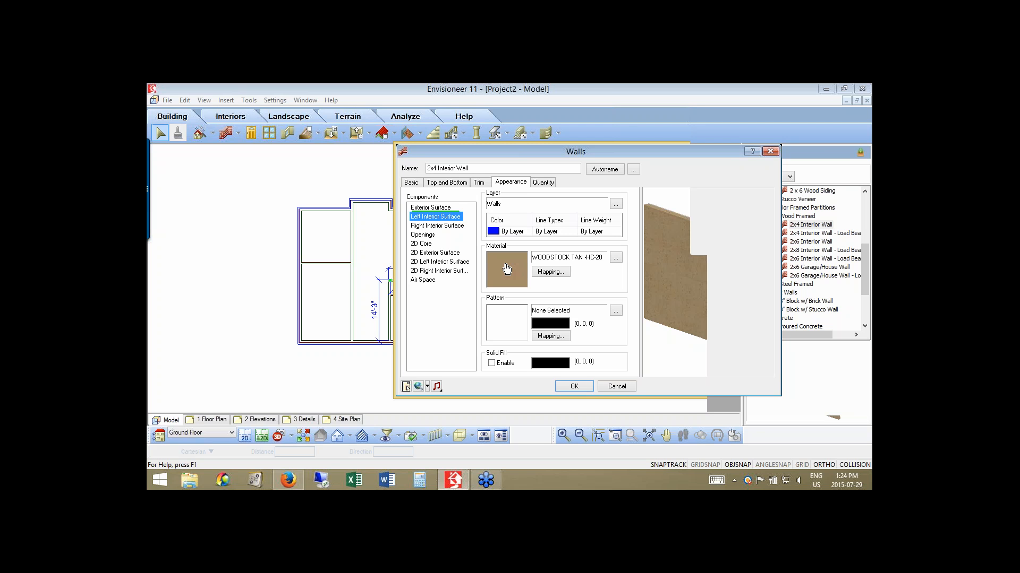
click(574, 386)
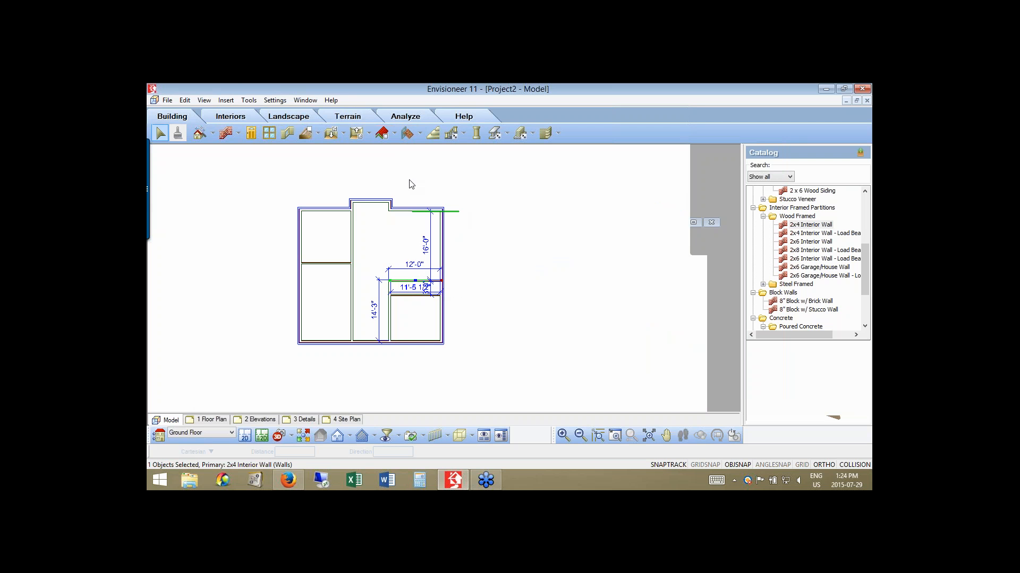
click(718, 218)
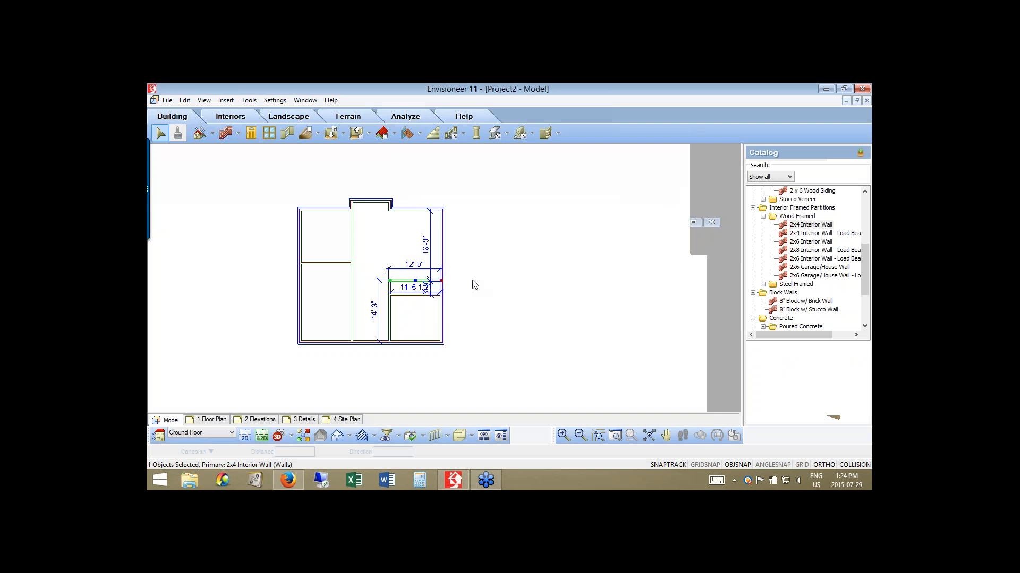
click(475, 285)
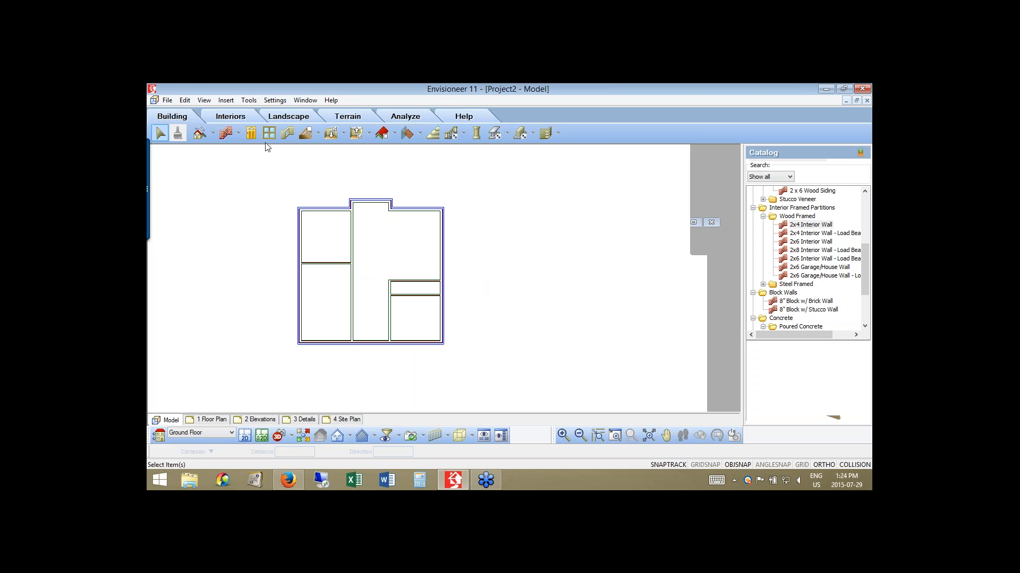
Insert a 36" Steel Door from the Entry 2x6 Wall single doors, centred on the lower exterior wall between the two long partitions.
click(251, 133)
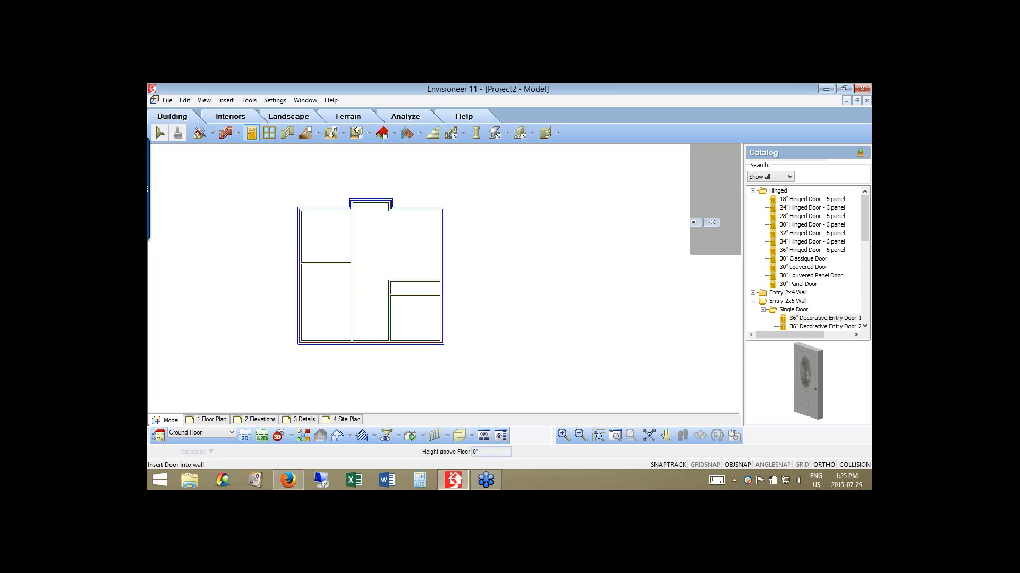
click(865, 325)
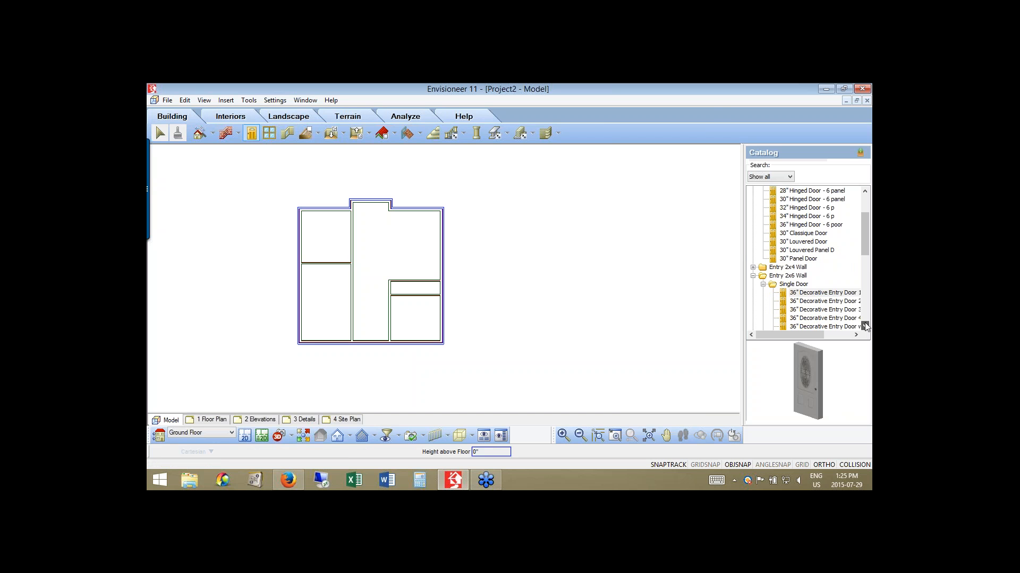
click(865, 325)
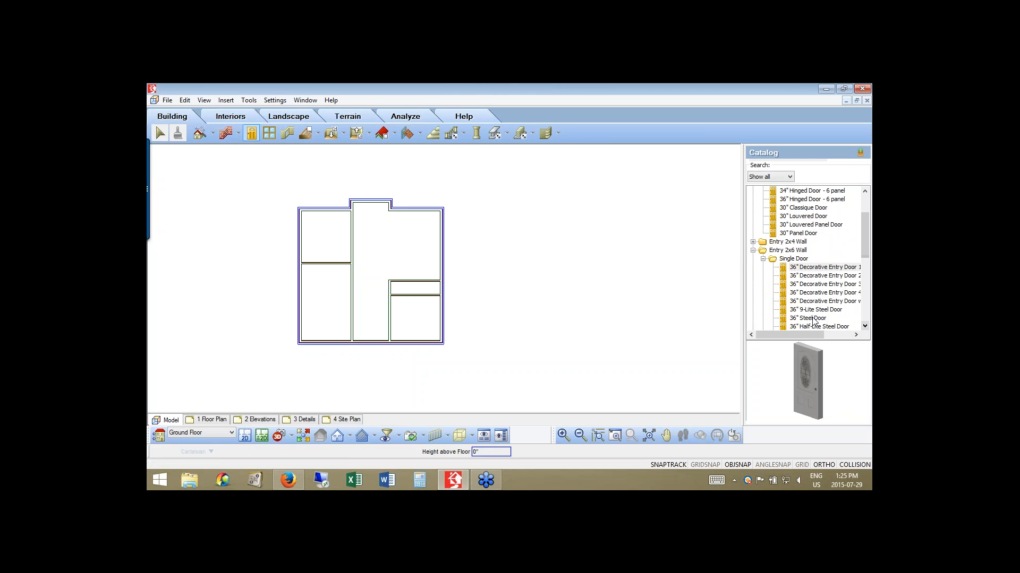
click(813, 319)
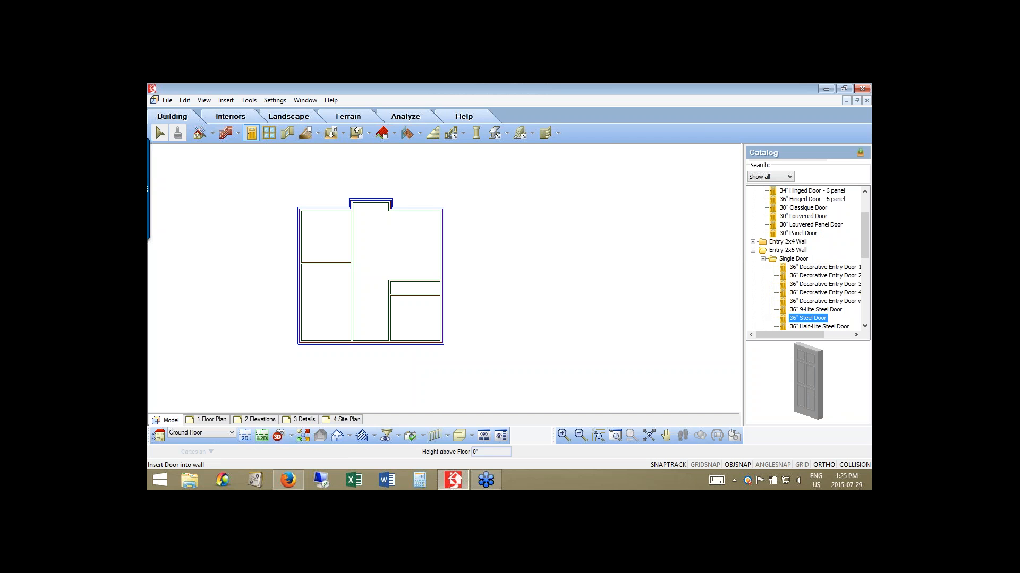
click(375, 344)
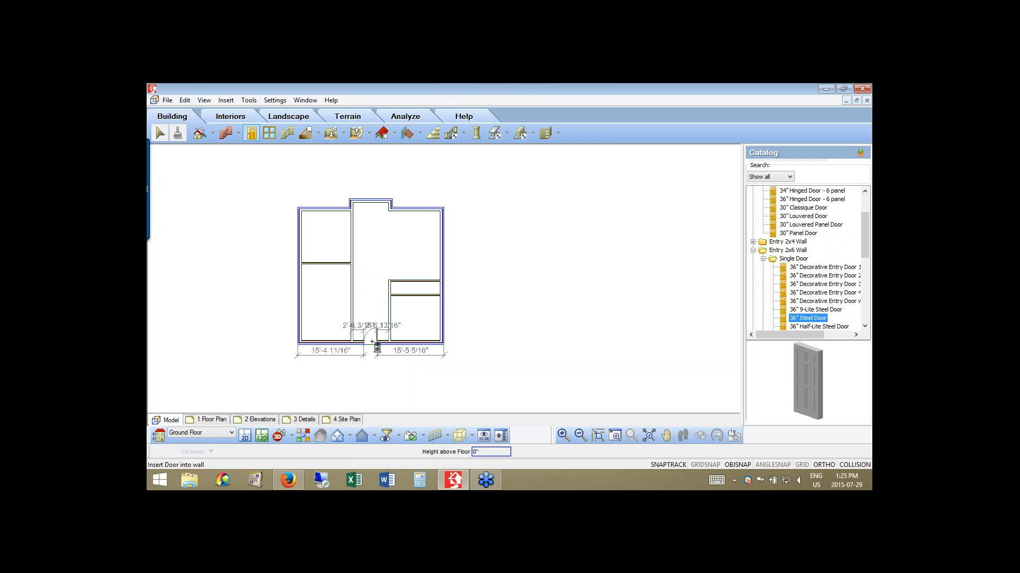
click(399, 313)
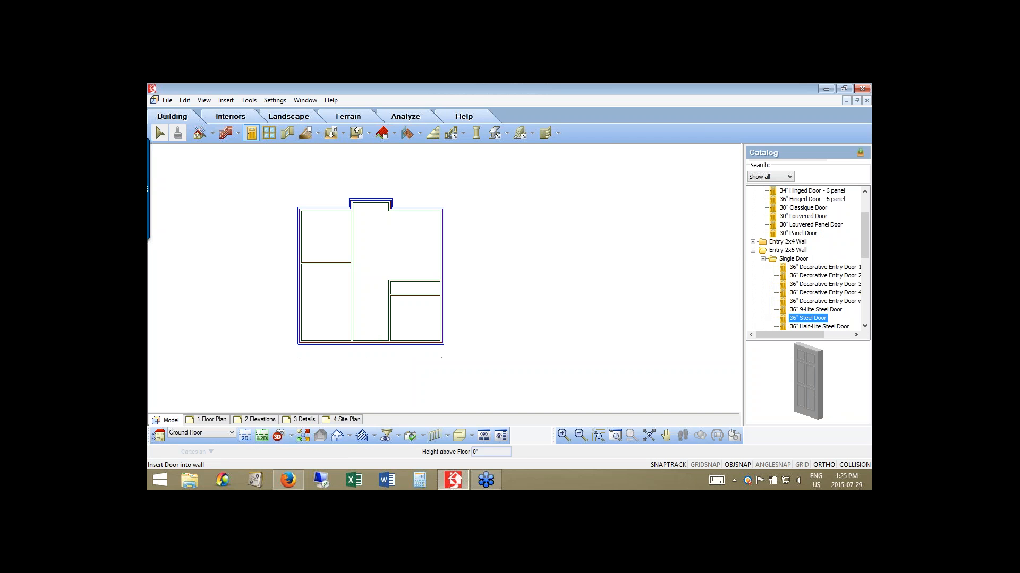
right_click(512, 246)
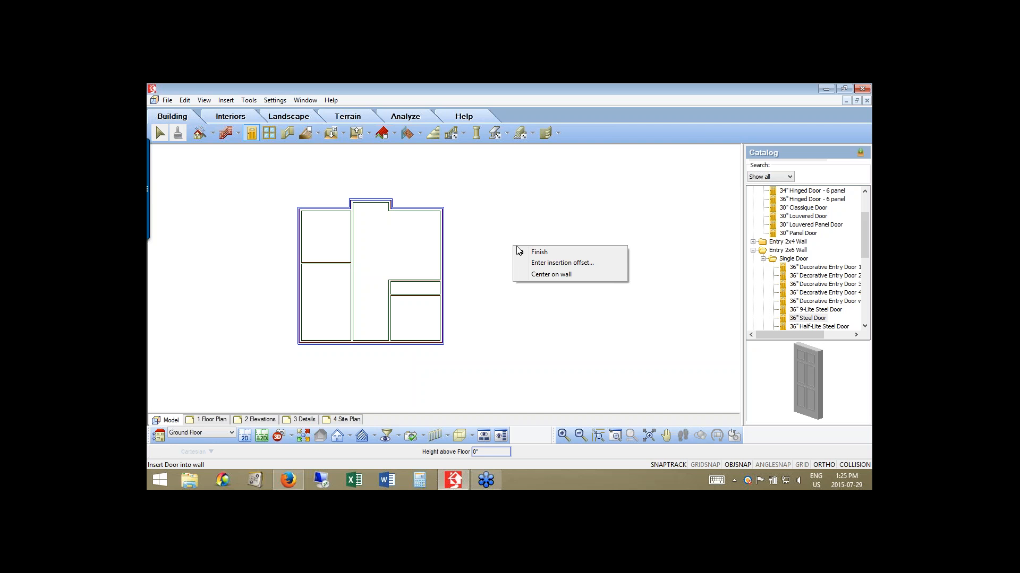
click(572, 274)
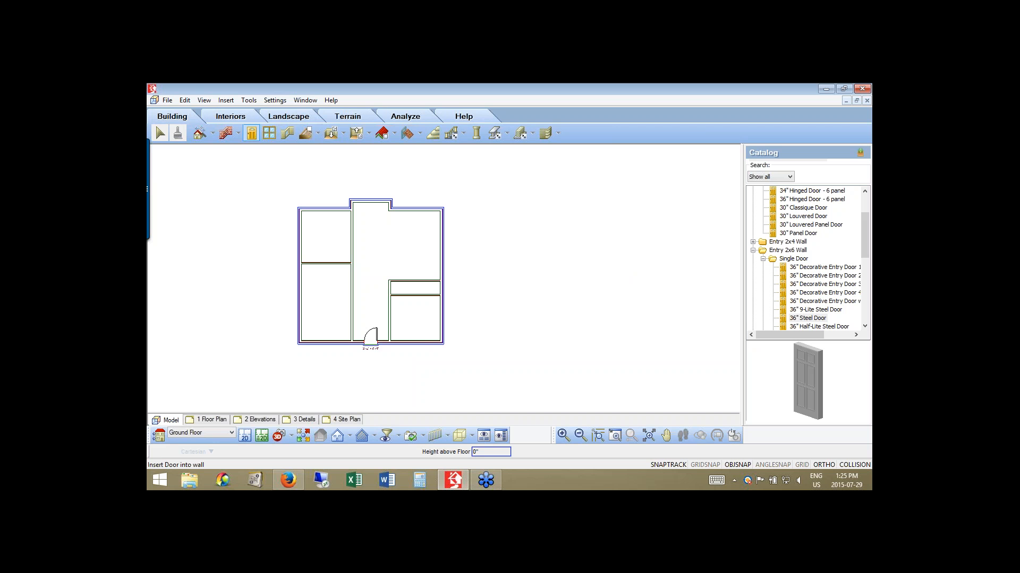
Insert a 32" Hinged Door - 6 panel with a 6" insertion offset in the partition between the two left-hand rooms, beside the long partition.
drag(865, 249, 852, 235)
click(803, 235)
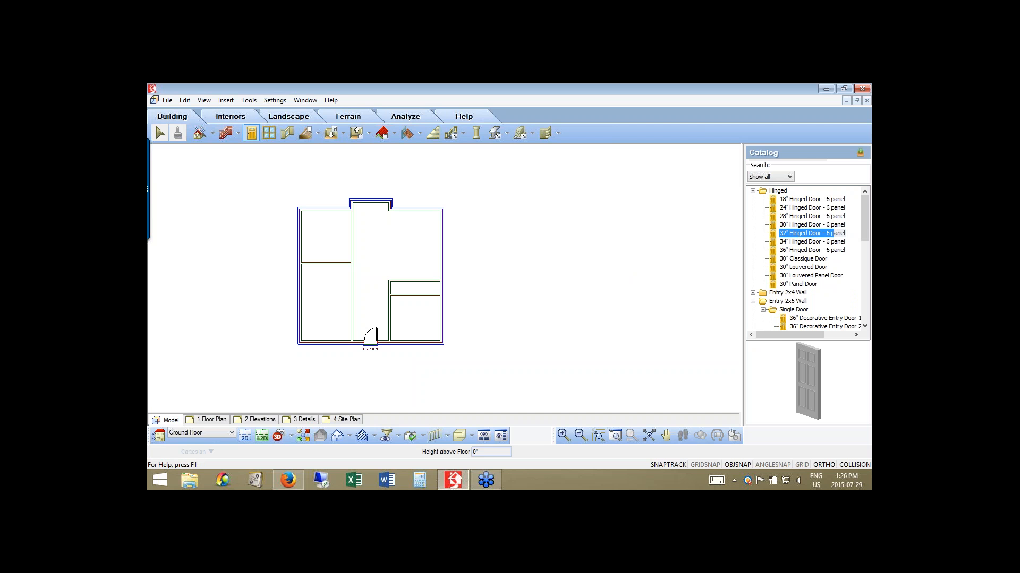
right_click(371, 242)
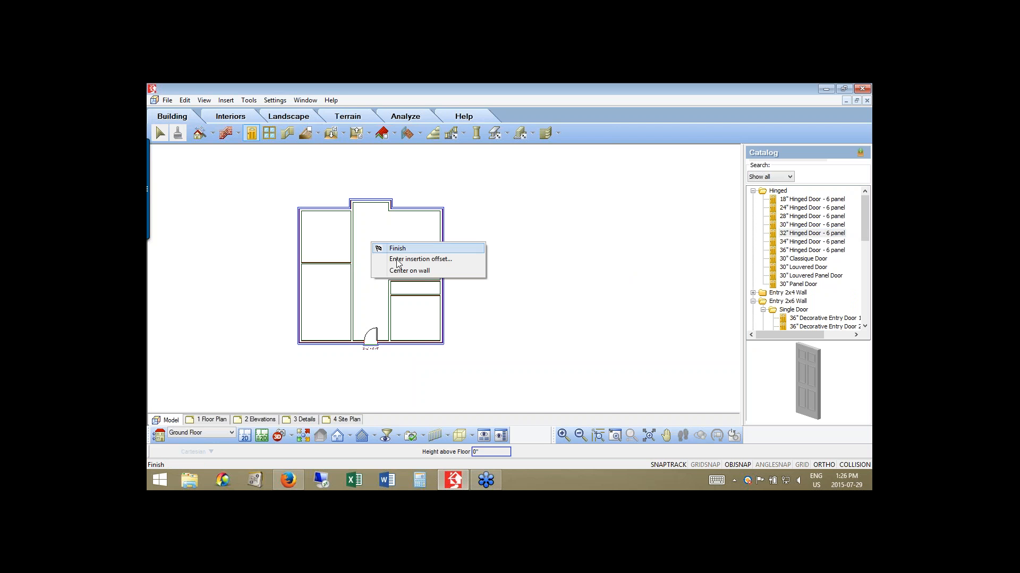
key(Return)
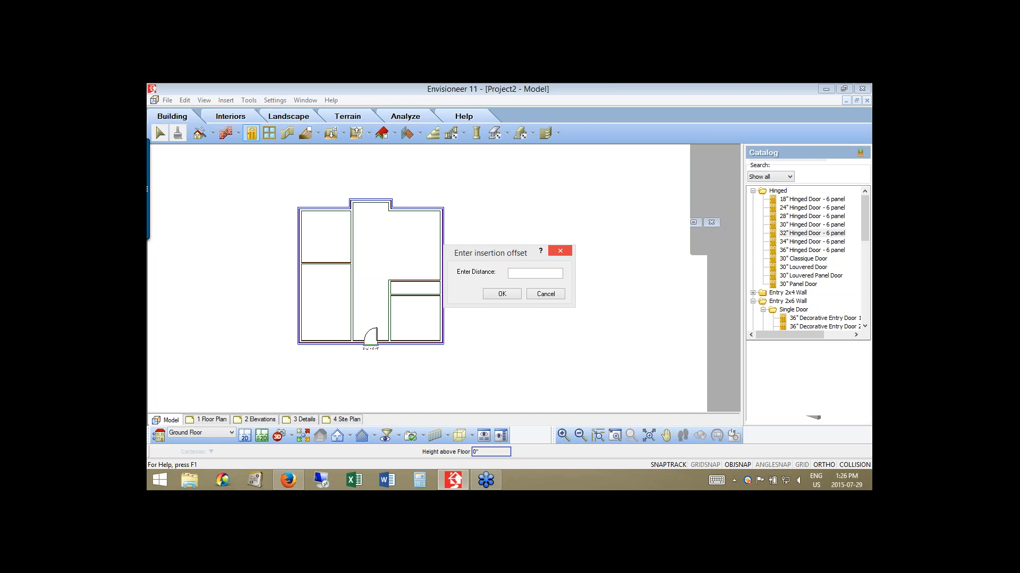
click(517, 274)
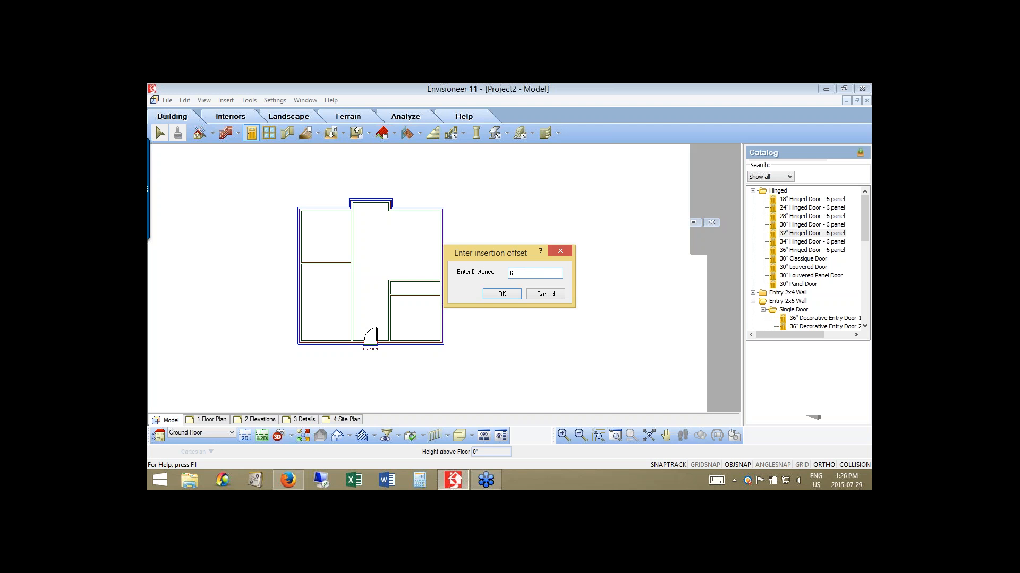
text(6)
key(Return)
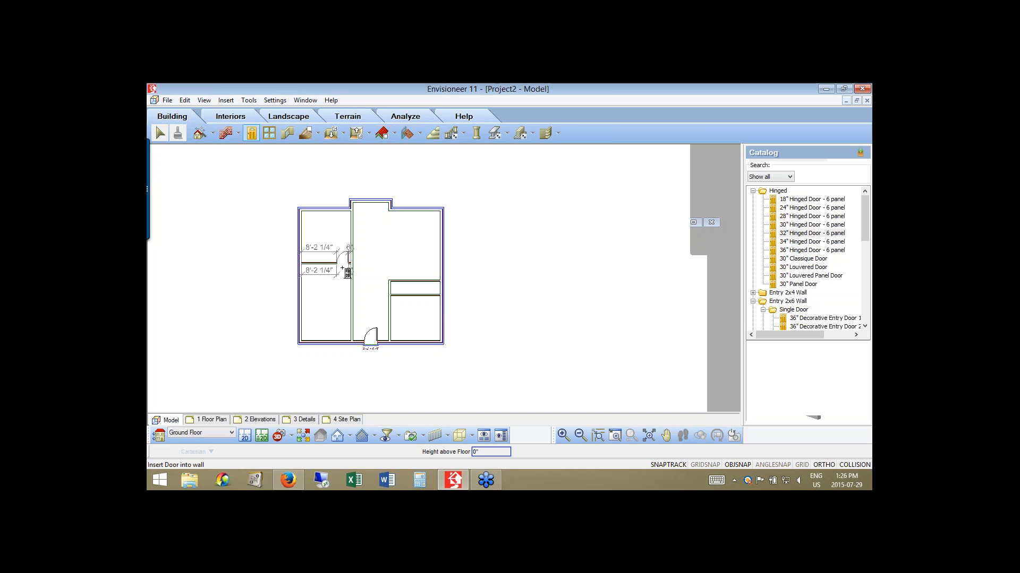
click(347, 267)
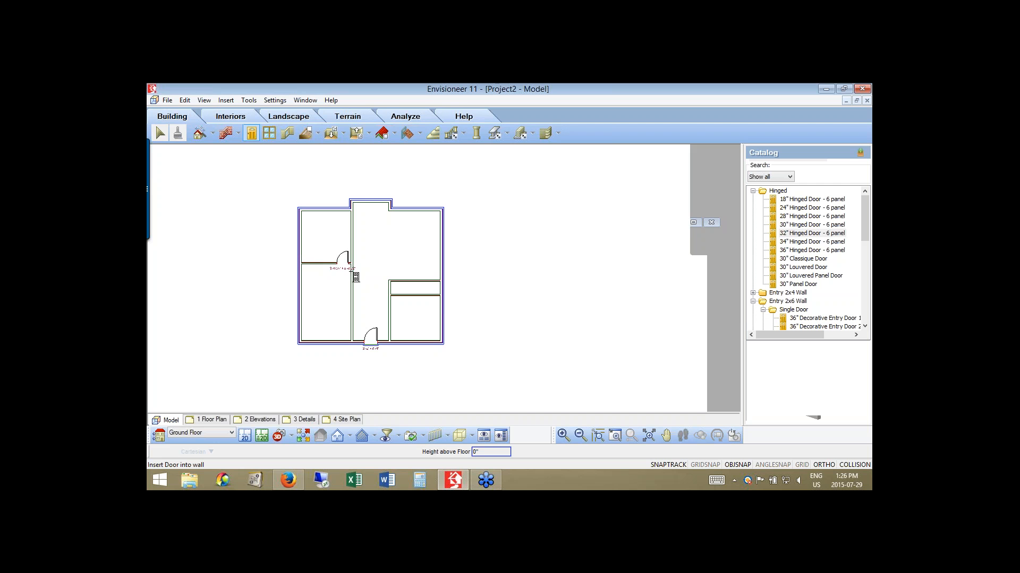
Insert two more 32" Hinged Doors, one in the long left partition and one in the lower-right room's partition, and finish inserting doors.
click(350, 272)
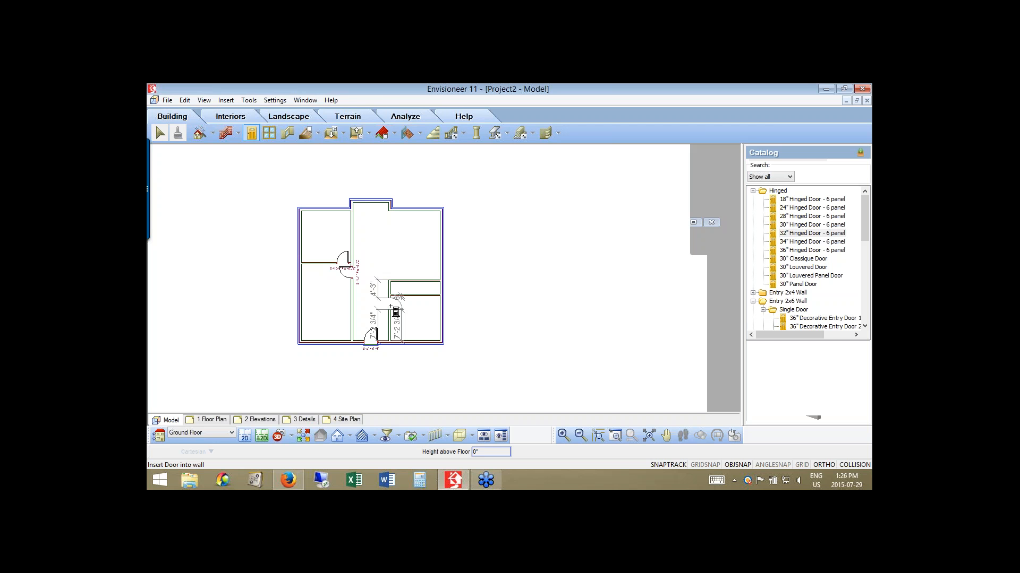
click(395, 312)
right_click(523, 272)
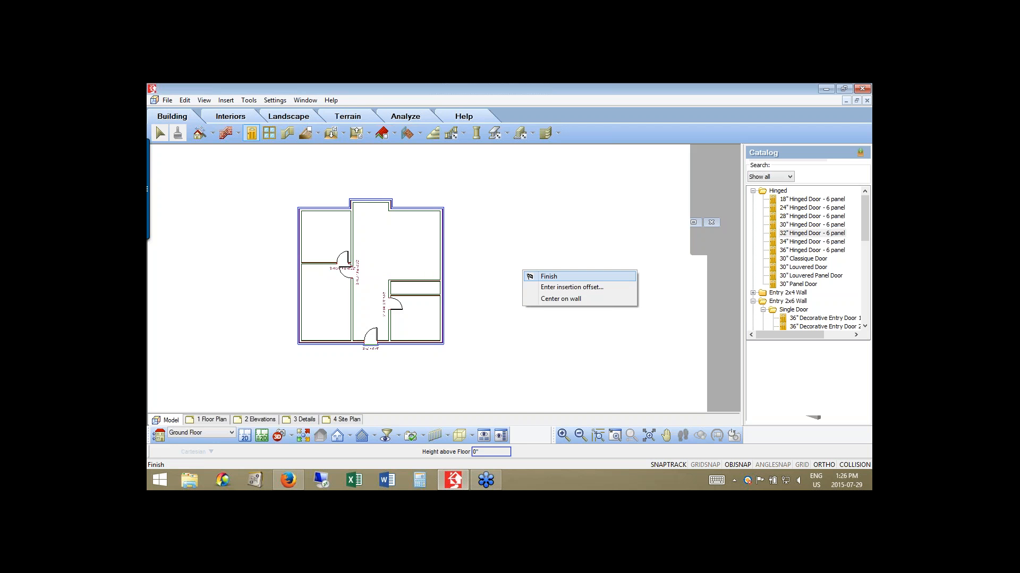
click(548, 277)
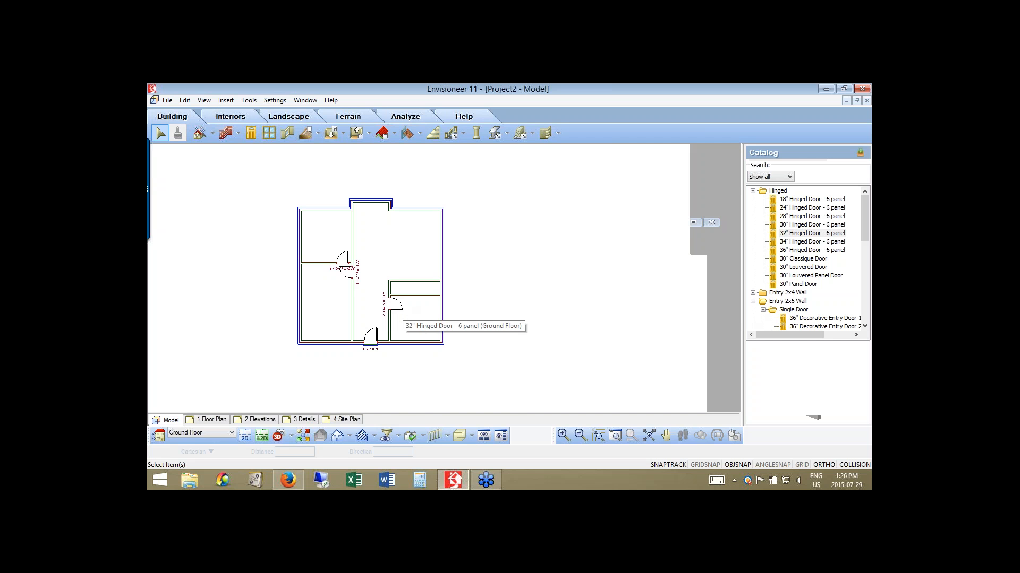
Flip the swing of the 32" hinged door leading into the lower-right room.
click(399, 308)
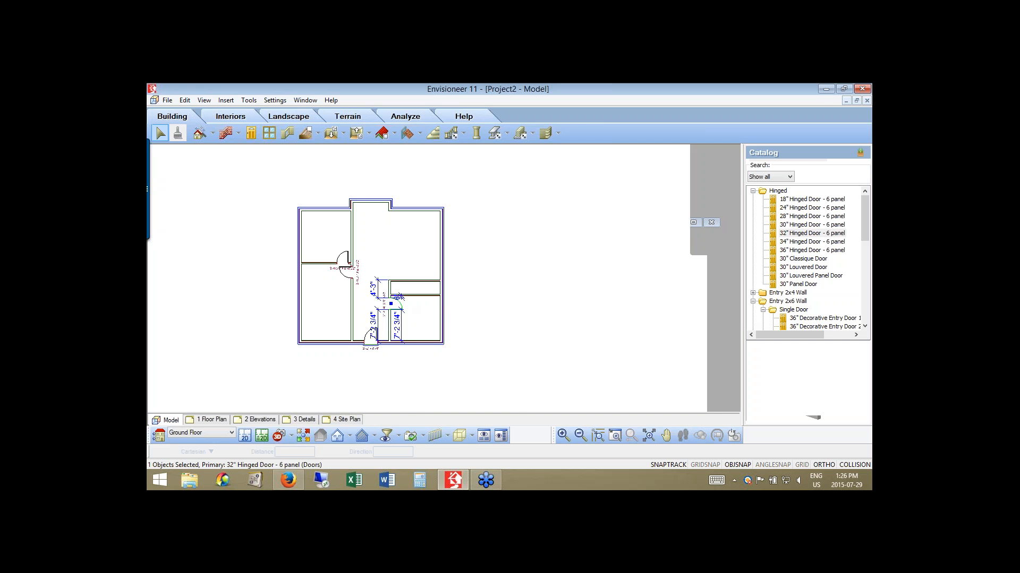
right_click(401, 308)
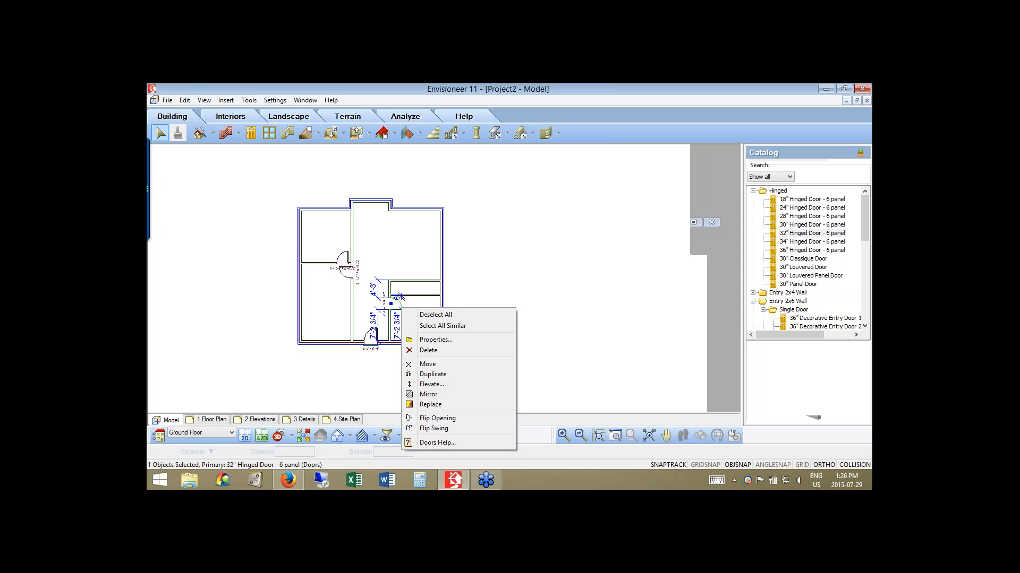
click(435, 429)
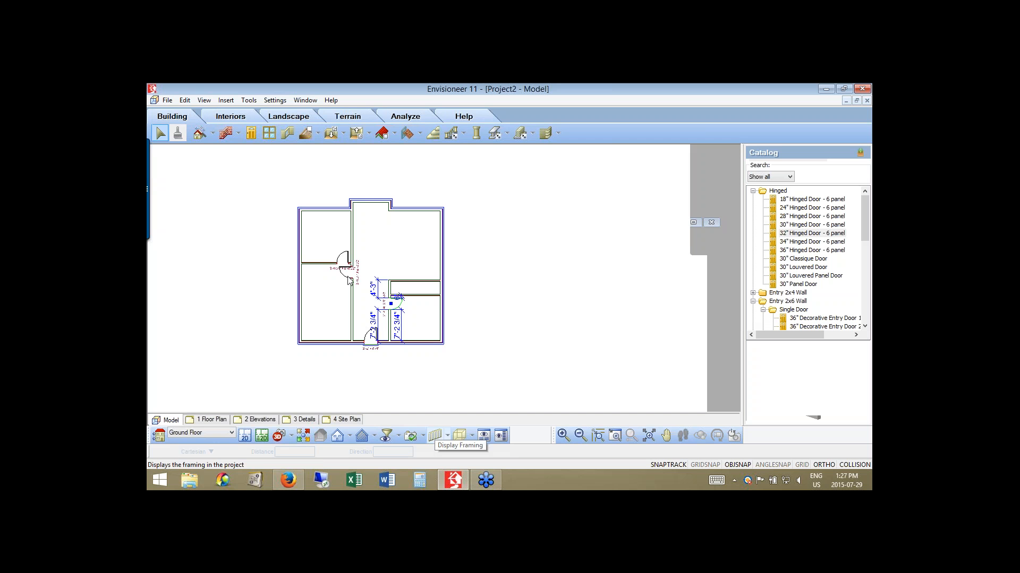
Set the long left partition door's distance to the lower exterior wall to 6", flip its swing and deselect it.
click(349, 279)
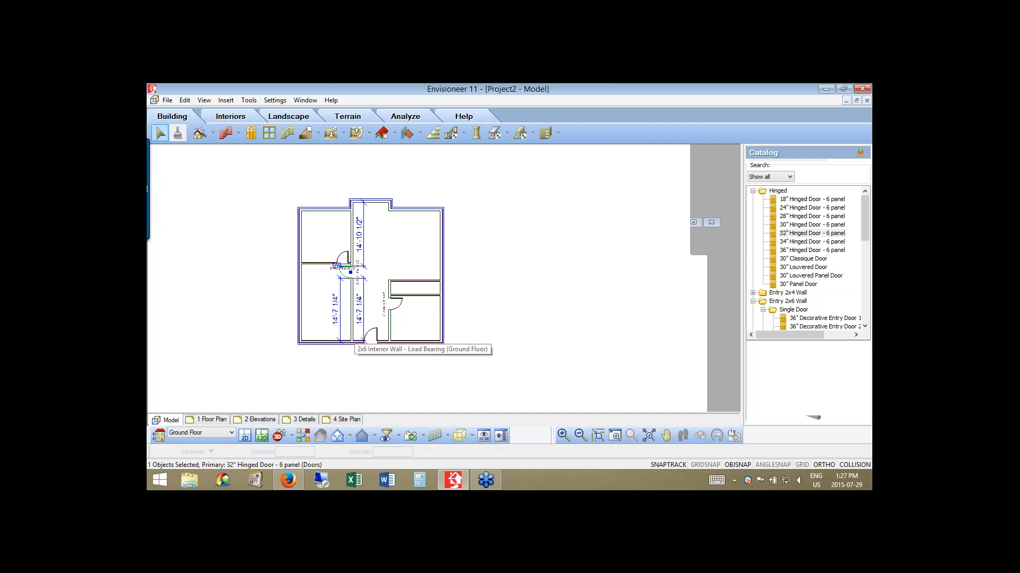
click(365, 317)
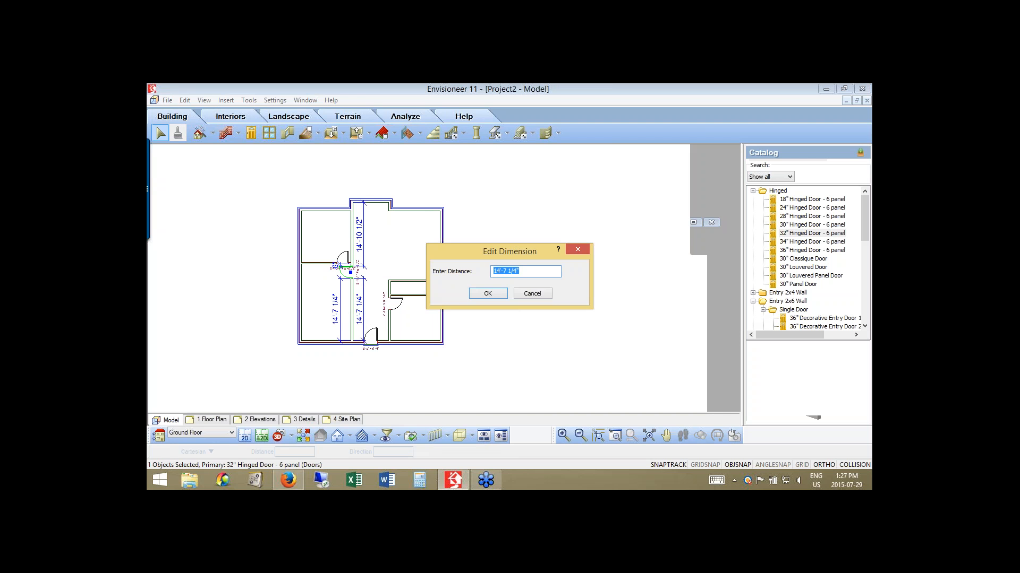
text(6)
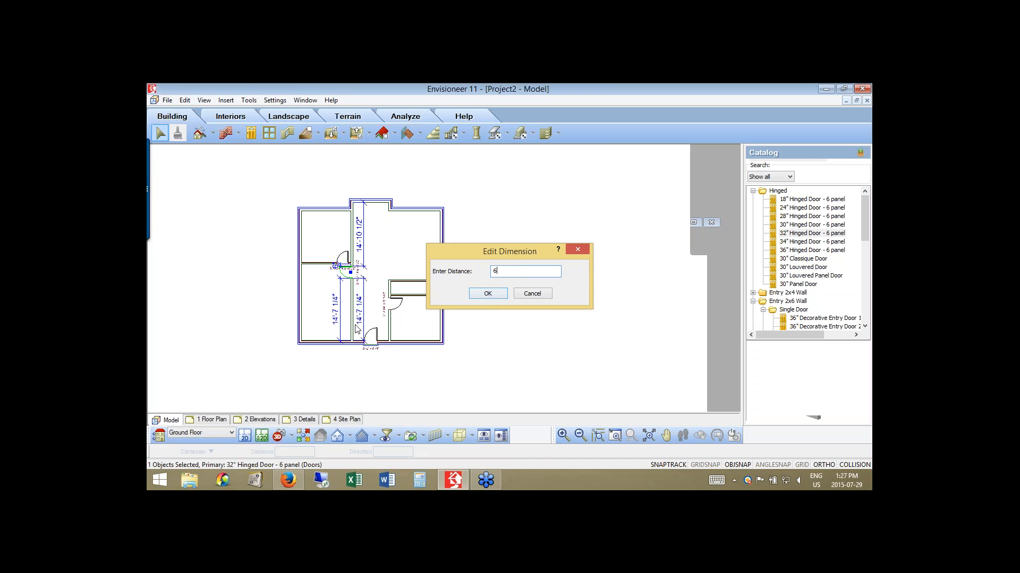
click(485, 295)
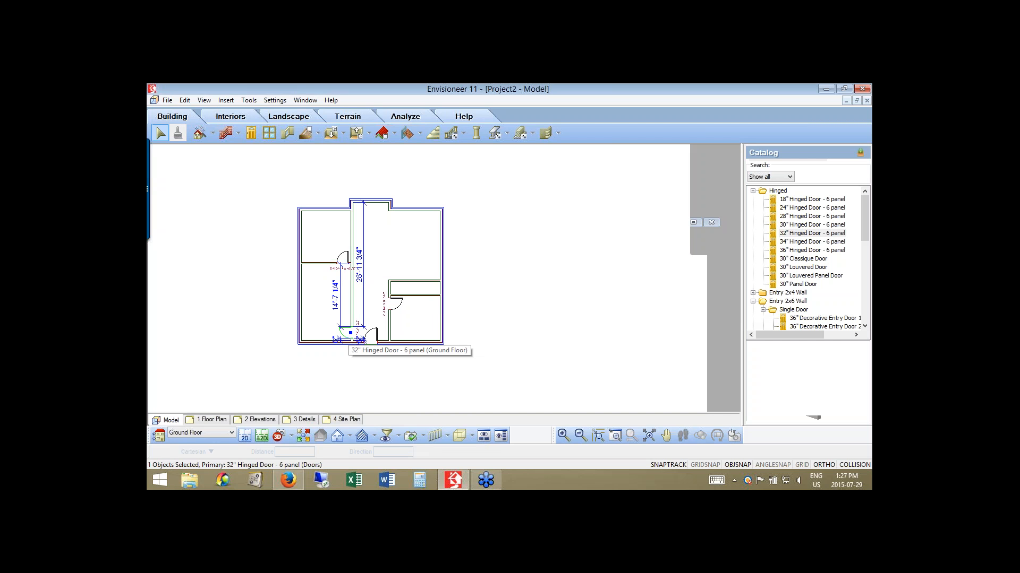
right_click(350, 335)
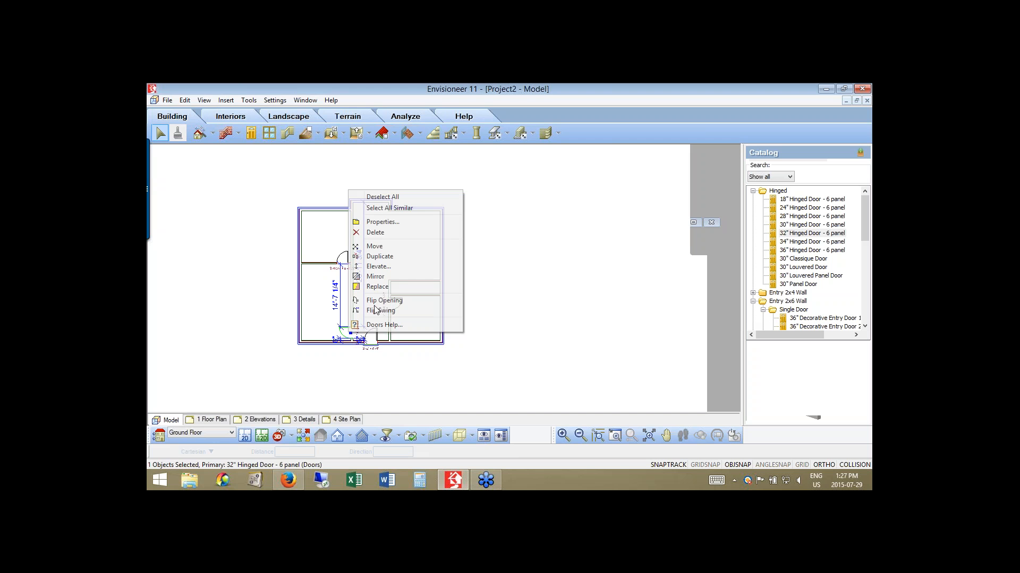
click(522, 293)
click(521, 294)
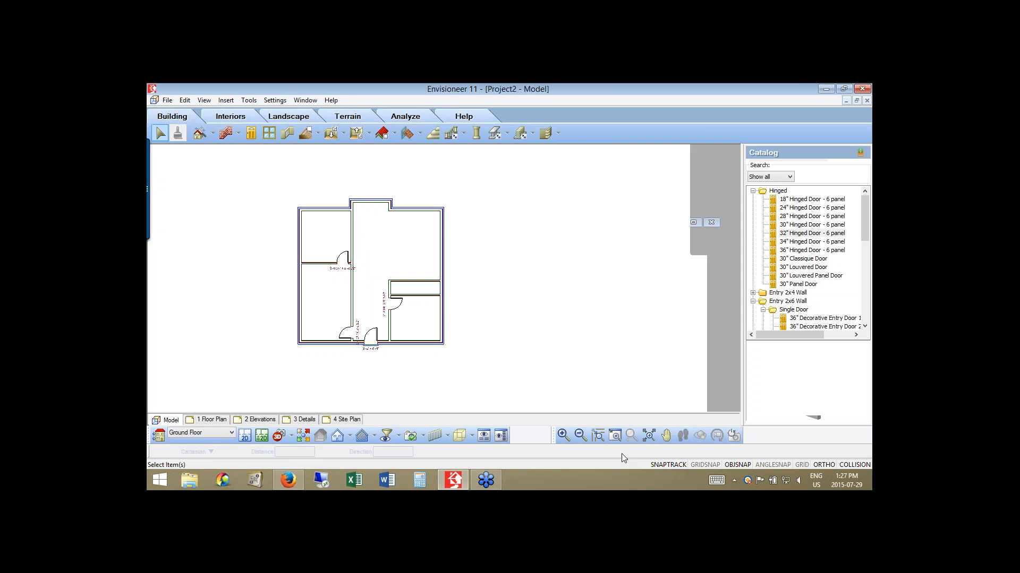
Insert a 4' X 4'-11" Double Casement Window centred on the lower exterior wall of the lower-left room.
click(614, 435)
click(614, 435)
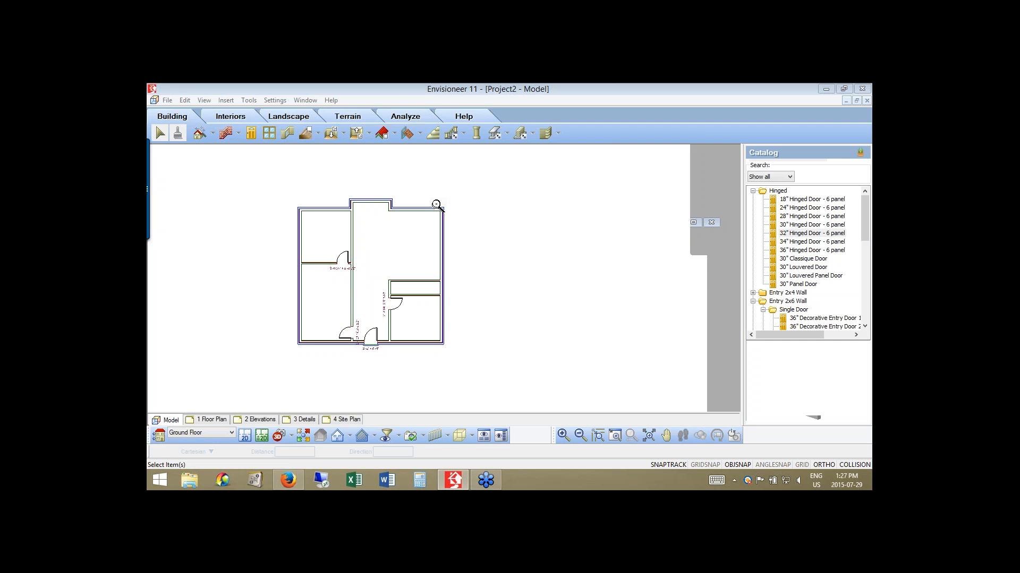
drag(461, 184, 273, 368)
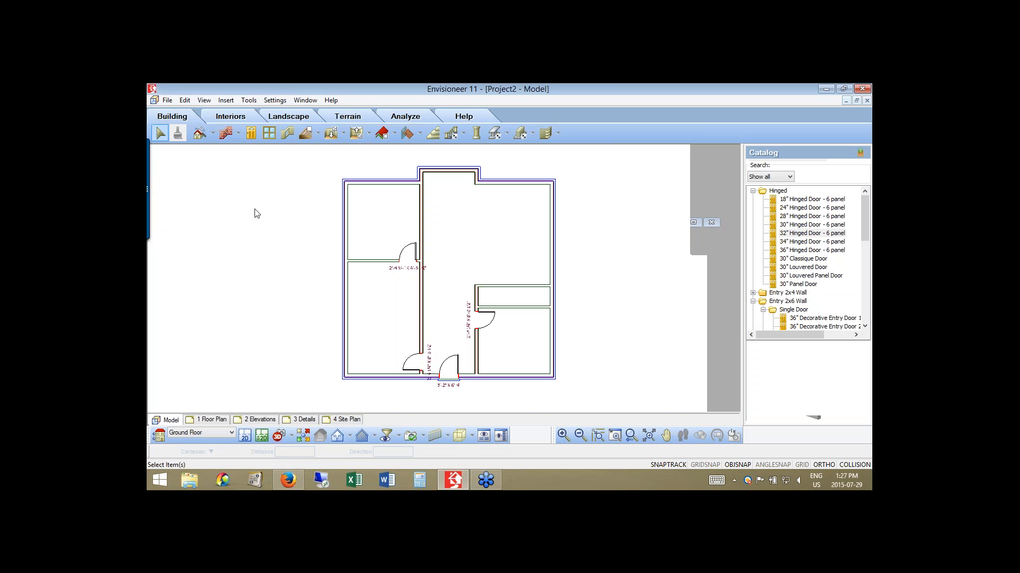
click(269, 132)
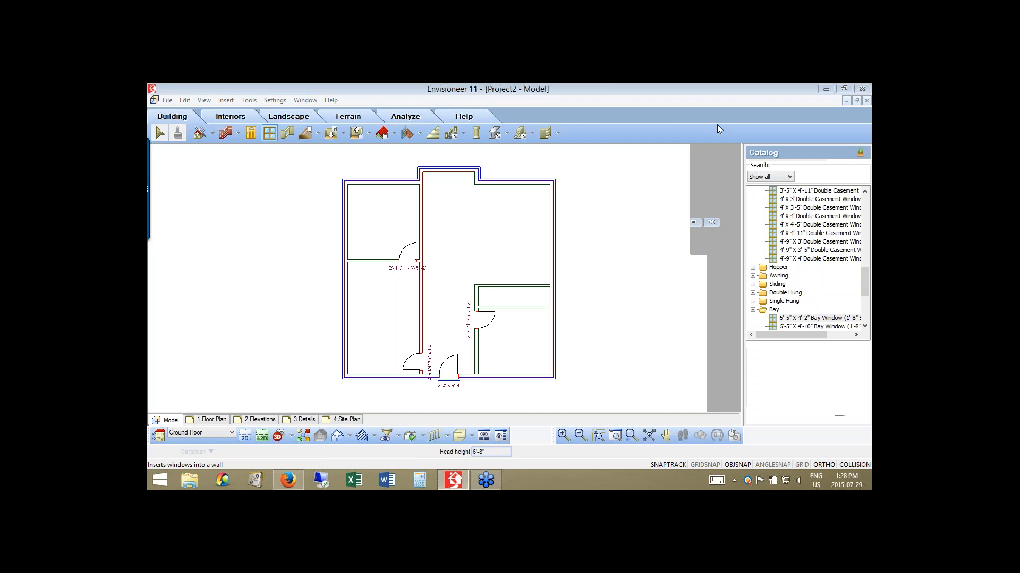
scroll(861, 270, up, 2)
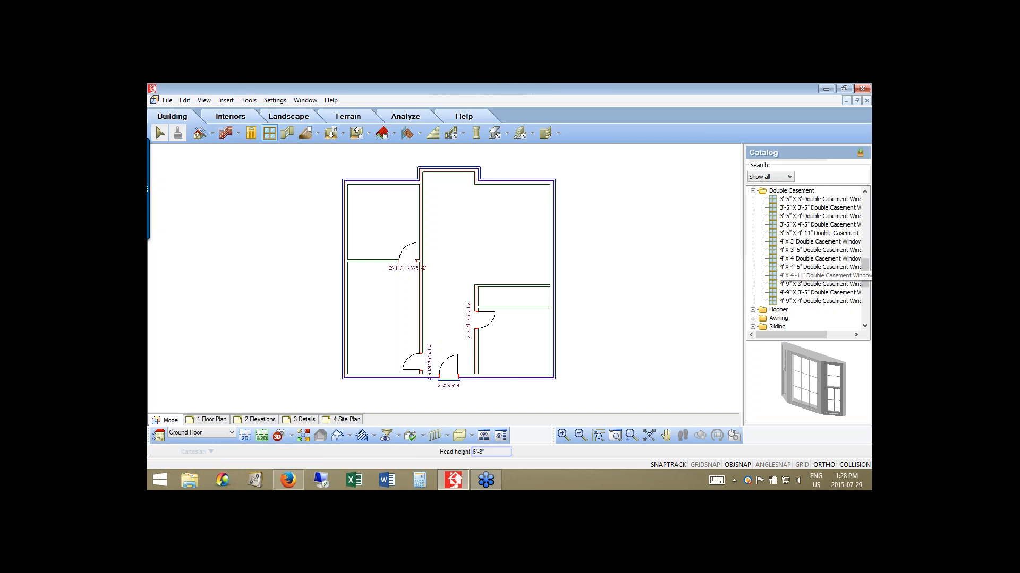
click(812, 276)
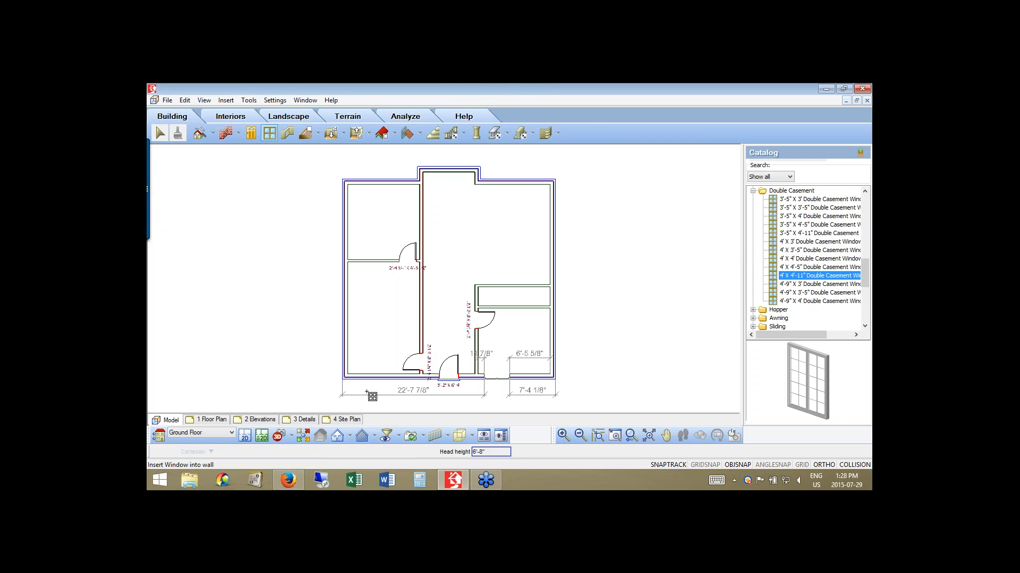
right_click(367, 390)
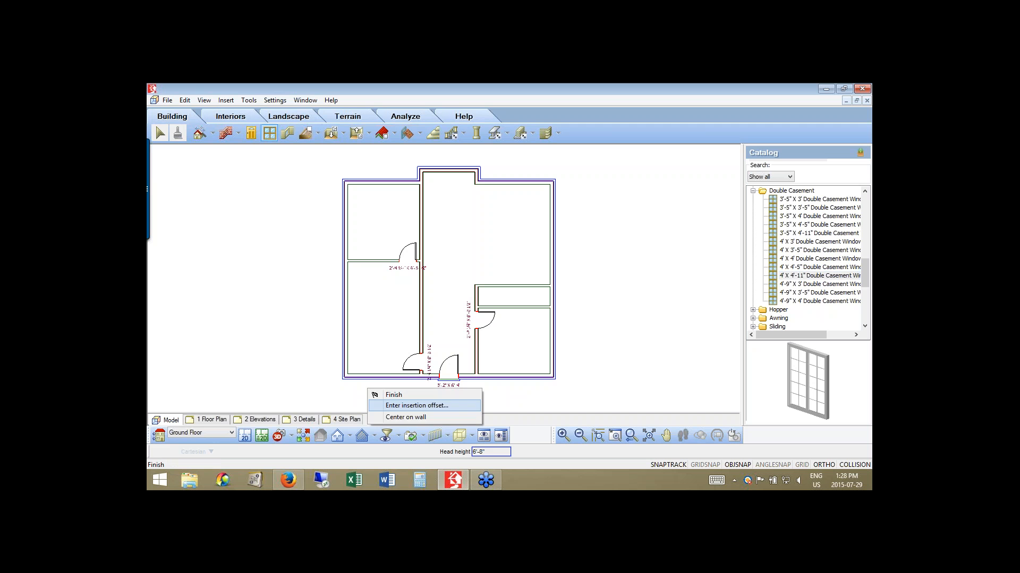
click(405, 418)
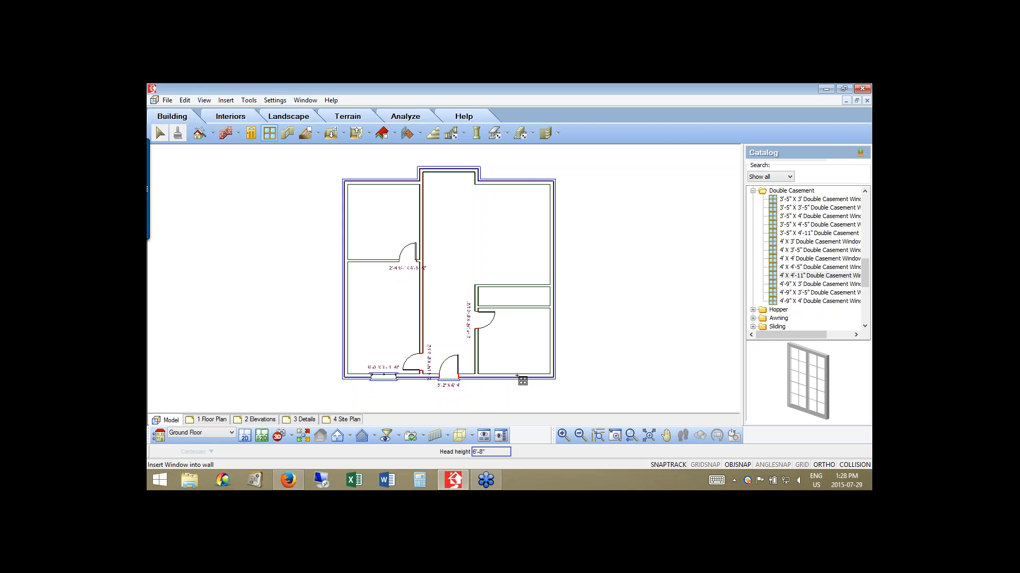
Insert three more centred 4' X 4'-11" Double Casement Windows: in the lower-right room's lower wall and the upper exterior walls on both sides of the bump-out.
click(517, 376)
click(381, 181)
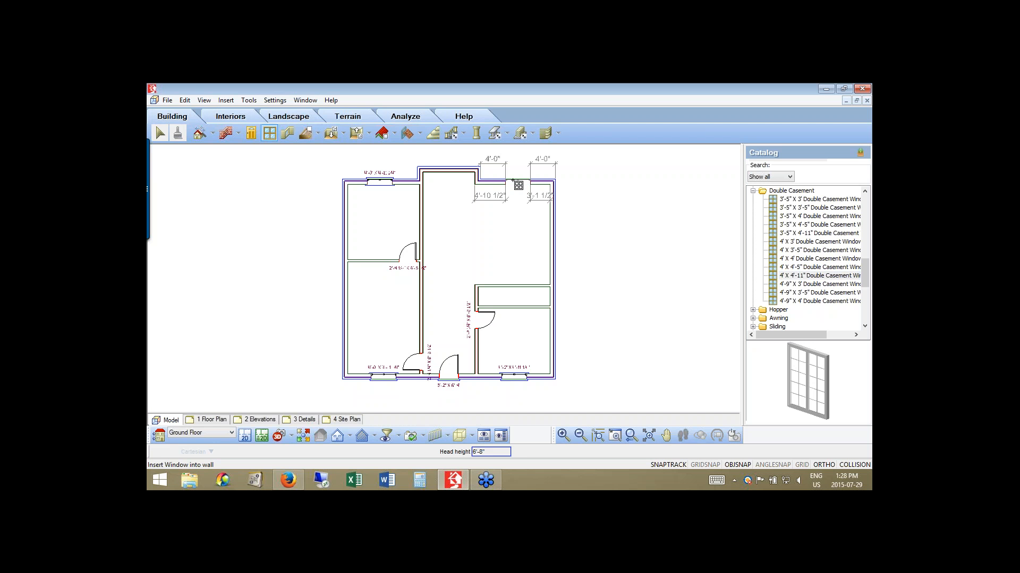
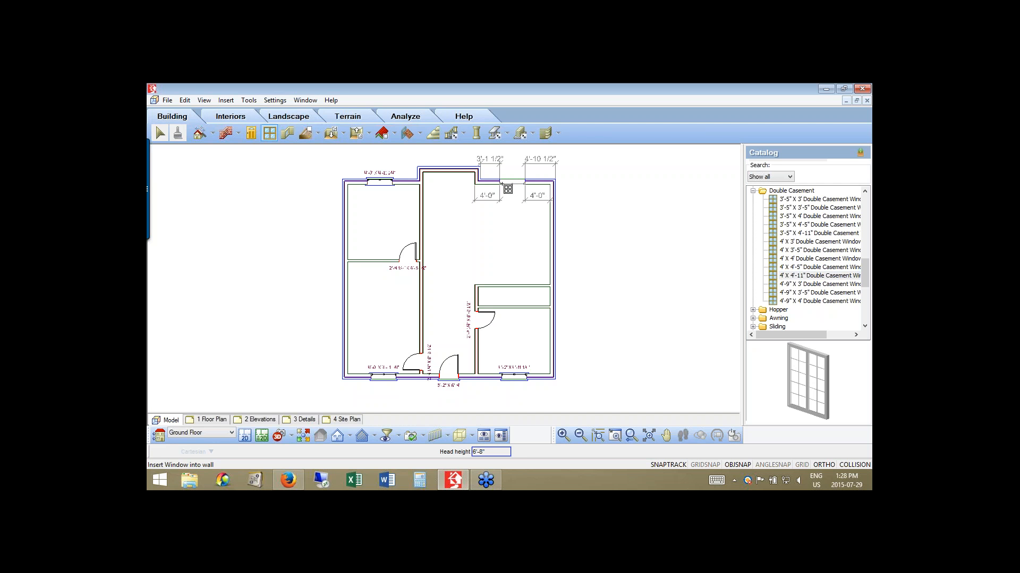
click(503, 226)
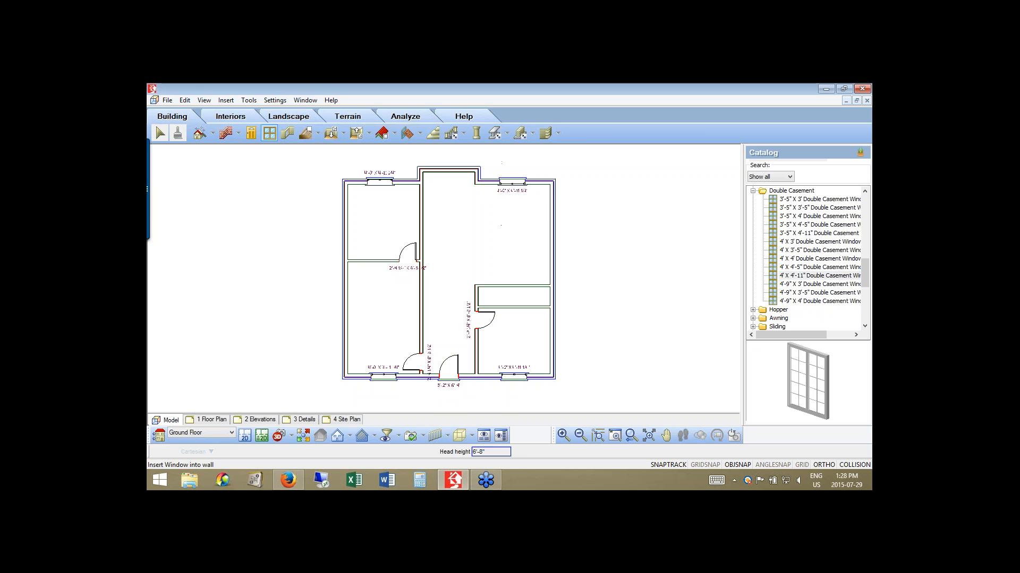
key(Escape)
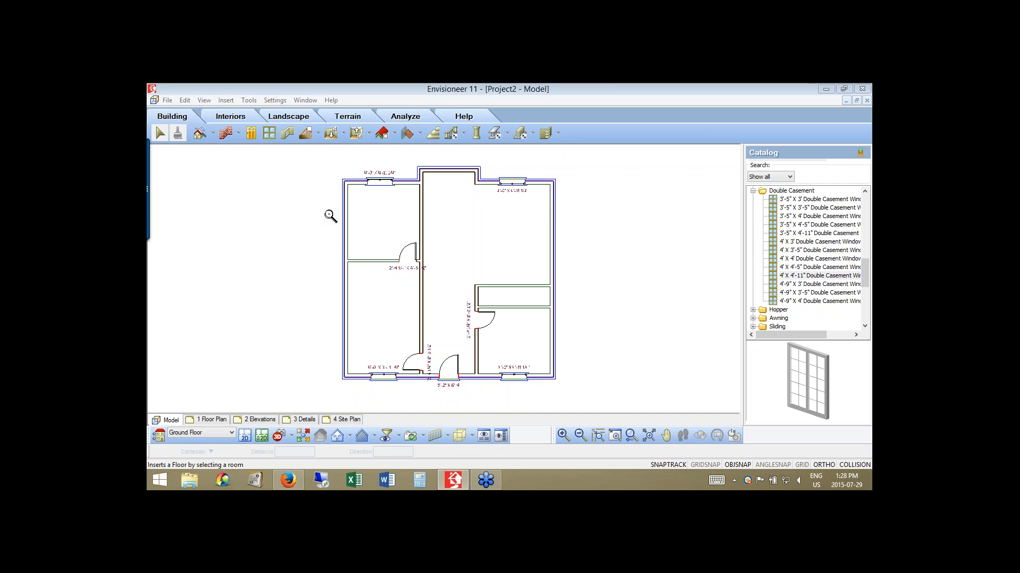
Mark the sash positions of the two upper-wall windows with the webinar drawing pen and erase all drawings.
drag(563, 158, 329, 215)
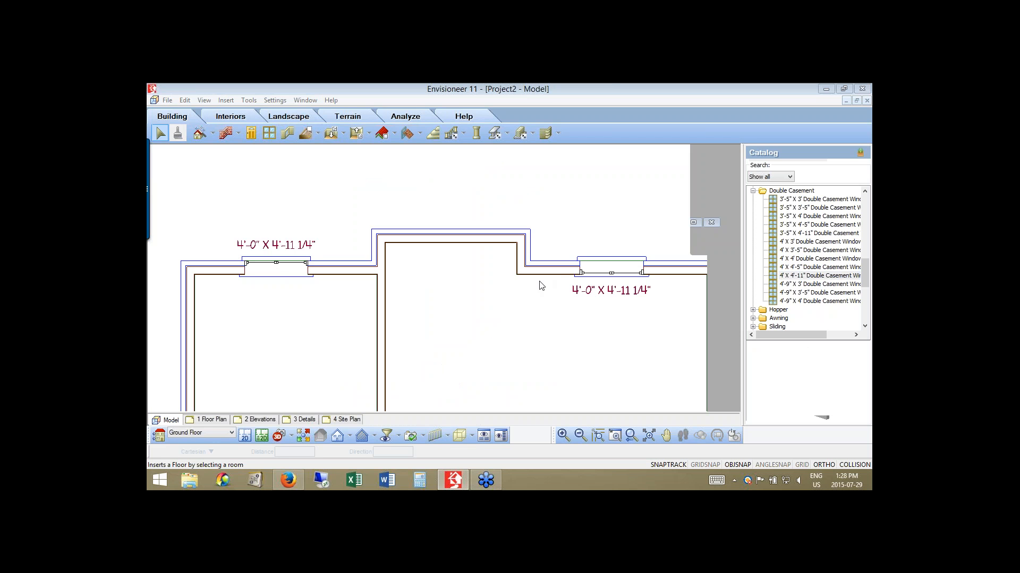
click(722, 235)
click(744, 272)
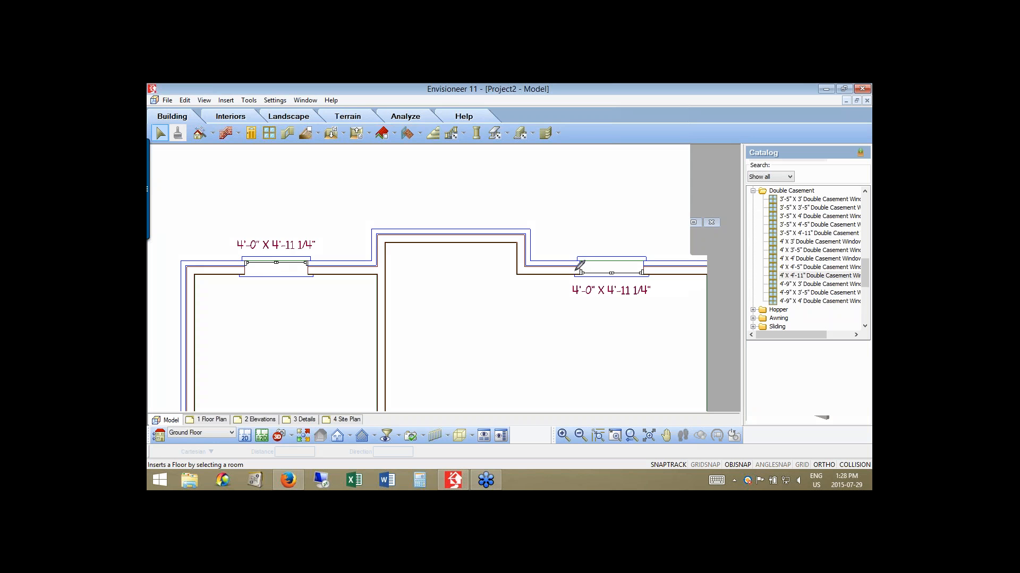
mouse_move(583, 267)
mouse_down()
mouse_move(574, 275)
mouse_move(570, 265)
mouse_up()
drag(306, 259, 303, 268)
click(699, 185)
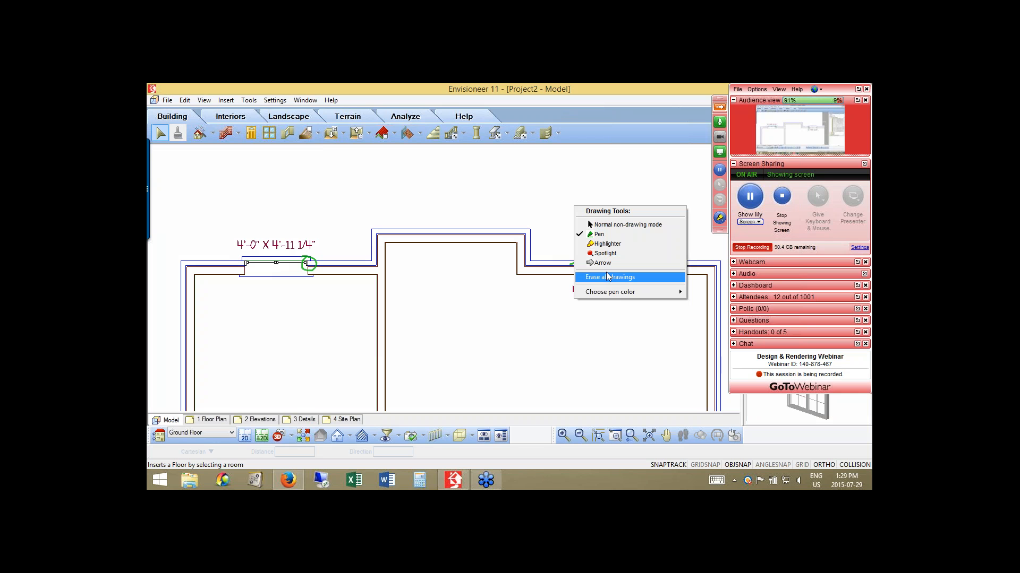
click(607, 274)
Flip the opening of the double casement window in the upper exterior wall on the right side of the bump-out.
click(607, 273)
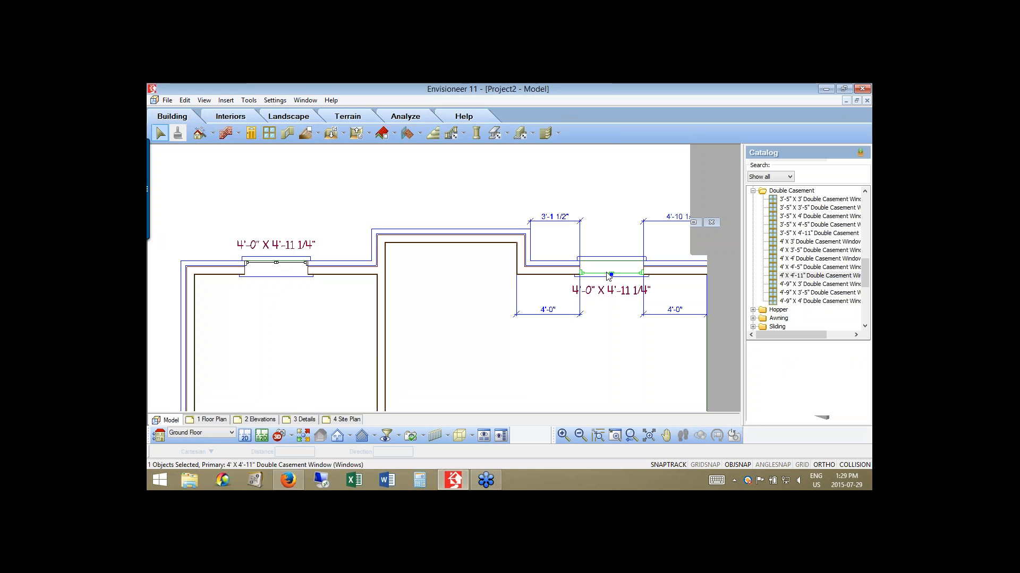
right_click(608, 276)
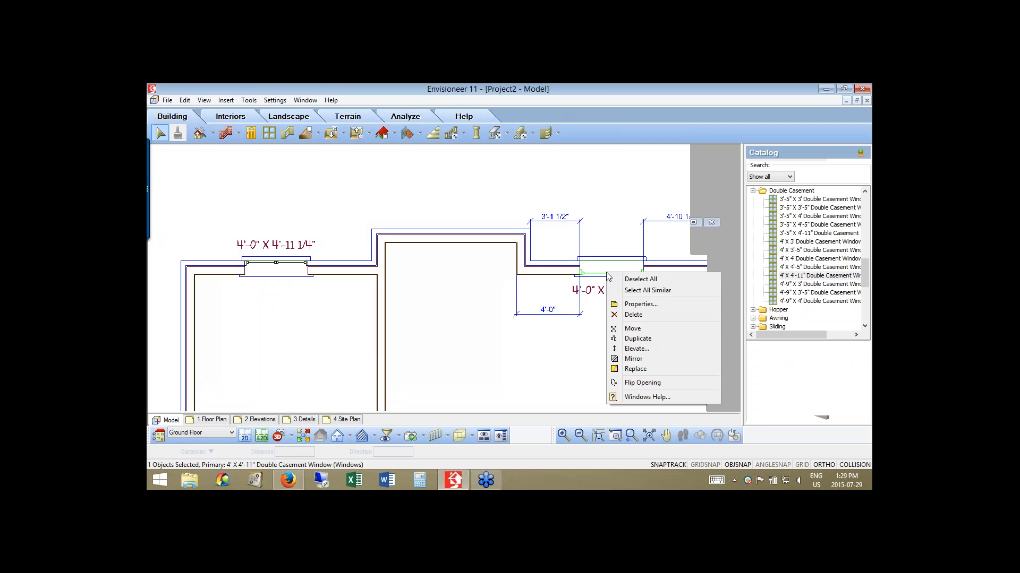
click(641, 383)
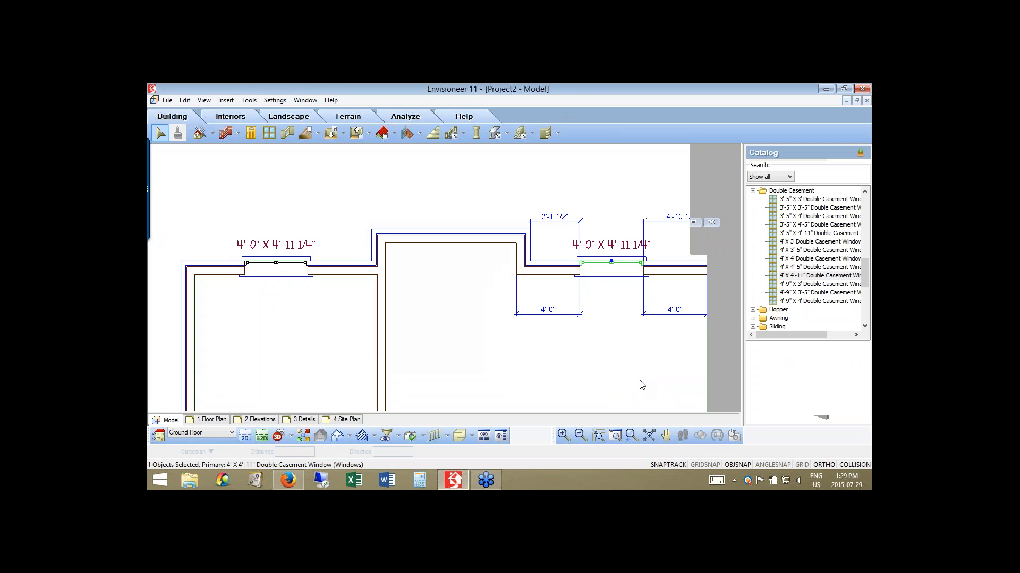
Start an Object Wizard import, naming the element New Window and setting its type to Windows.
click(472, 283)
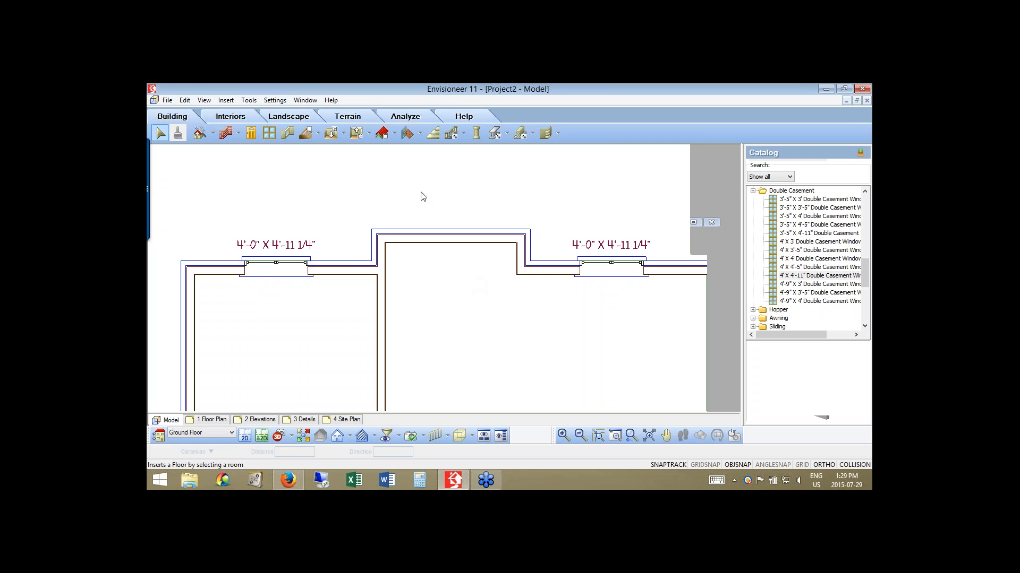
click(167, 101)
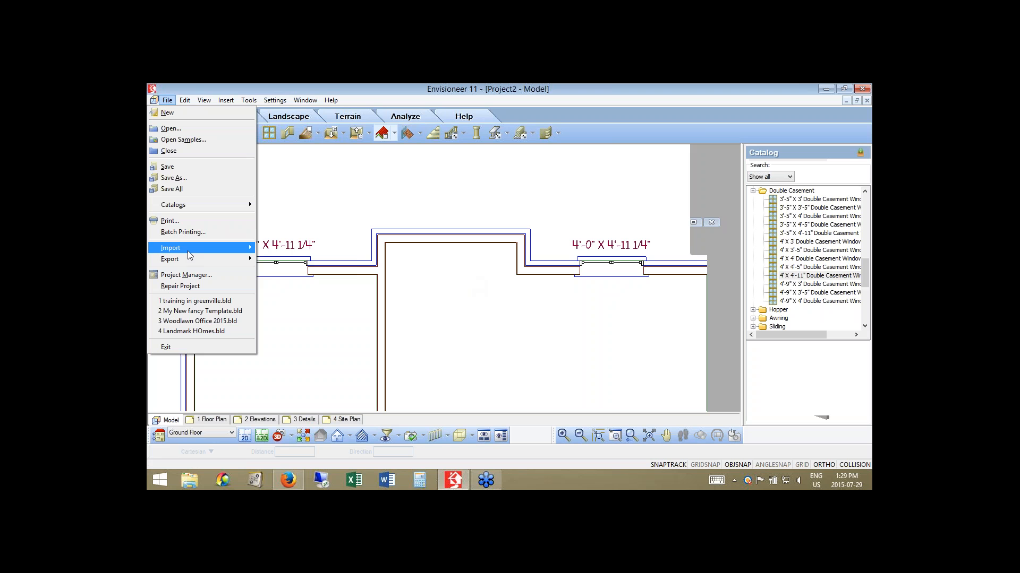
click(187, 250)
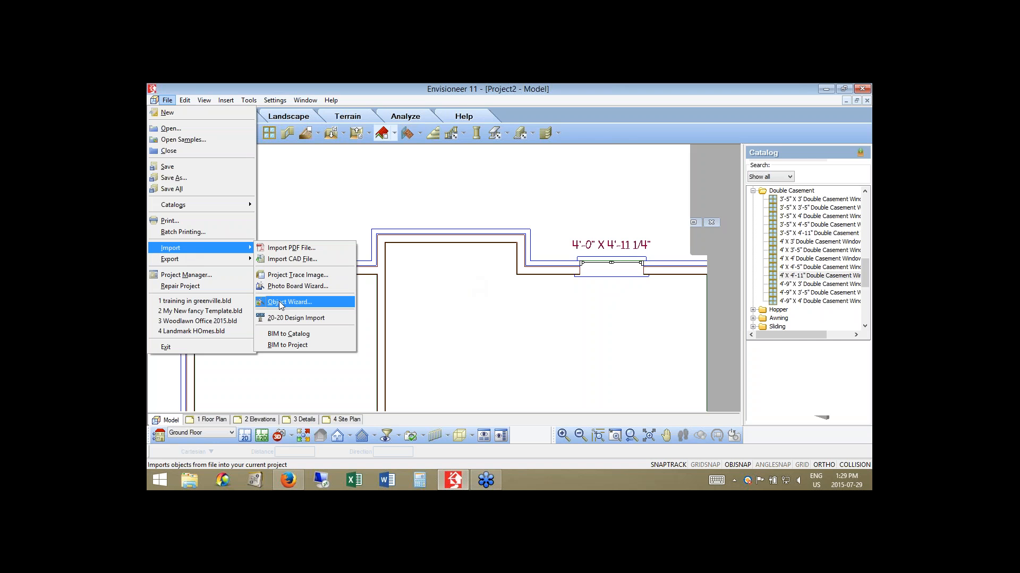
click(281, 303)
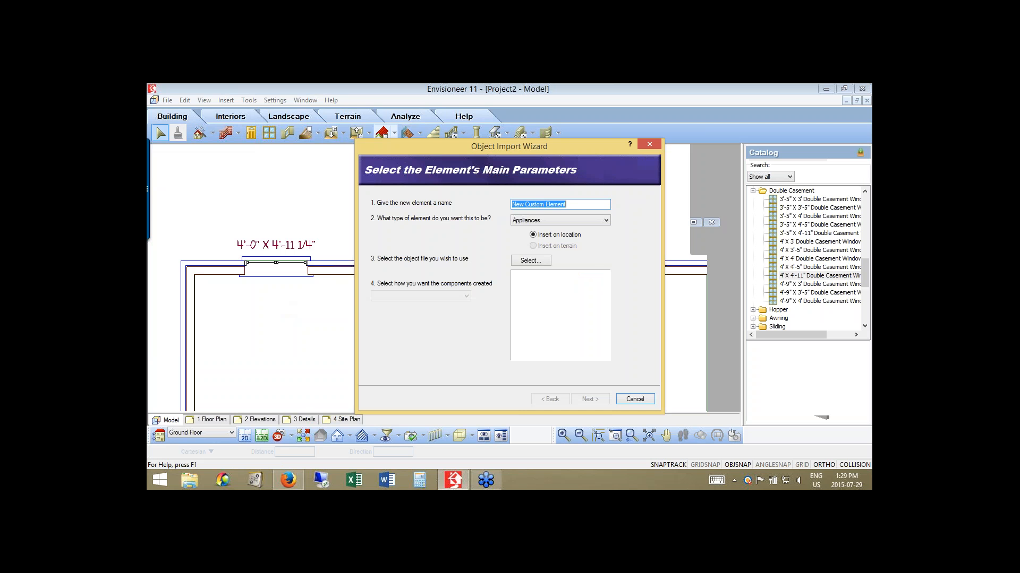
text(New Window)
click(561, 221)
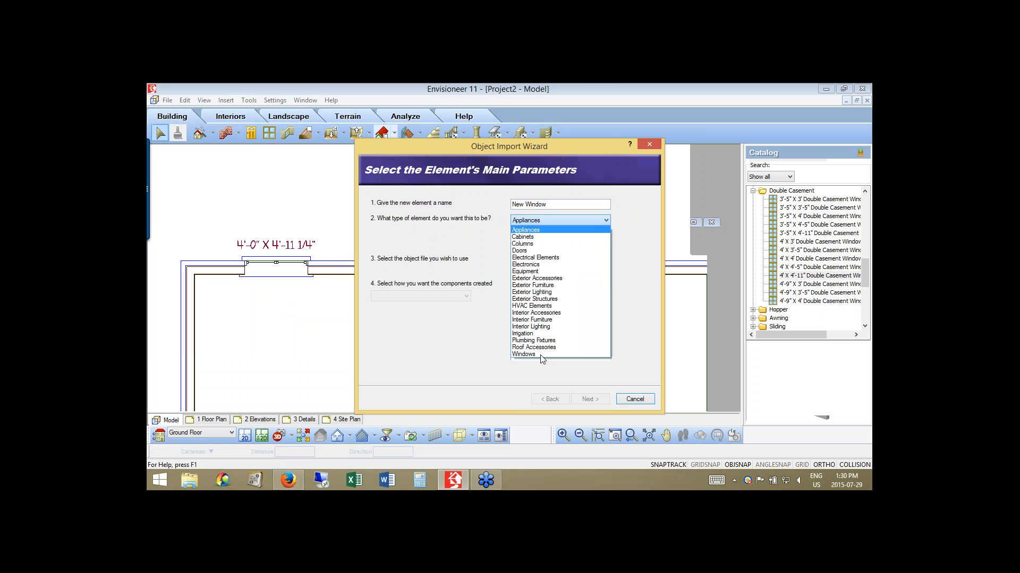
click(524, 354)
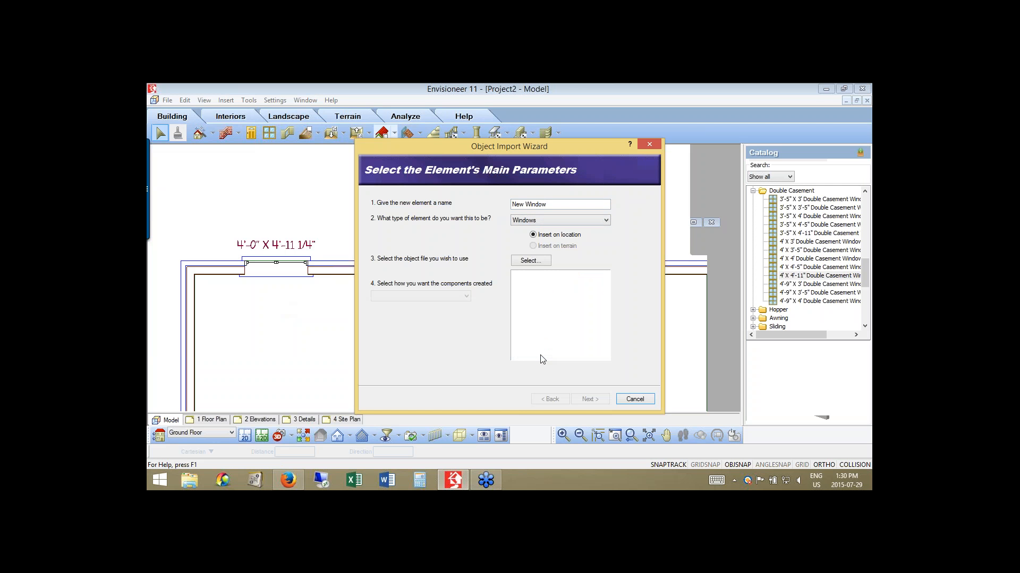
Load Clover Leaf Window.skp from the Sketchup Blocks folder in Downloads as the element's object file.
click(531, 260)
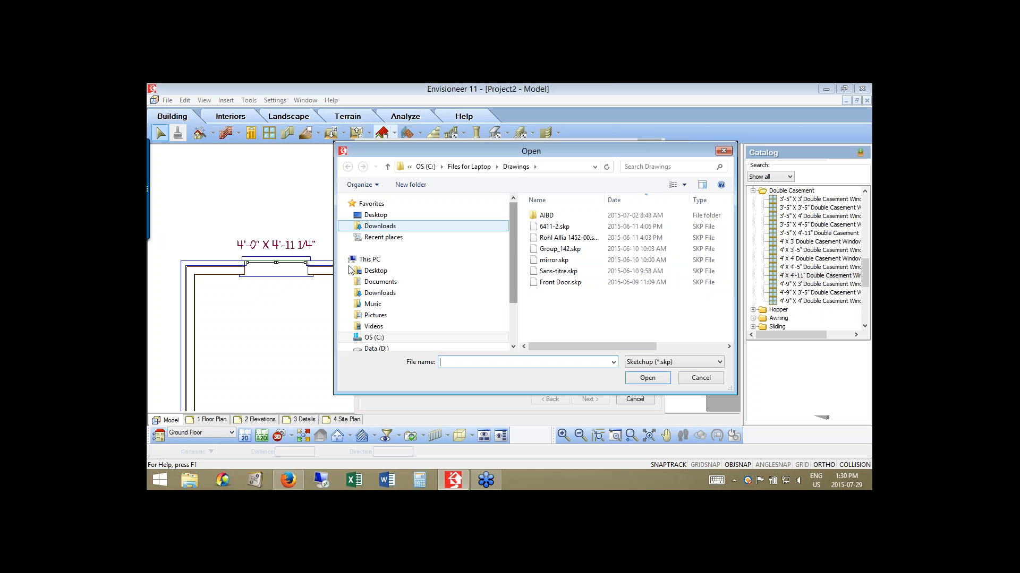
click(350, 293)
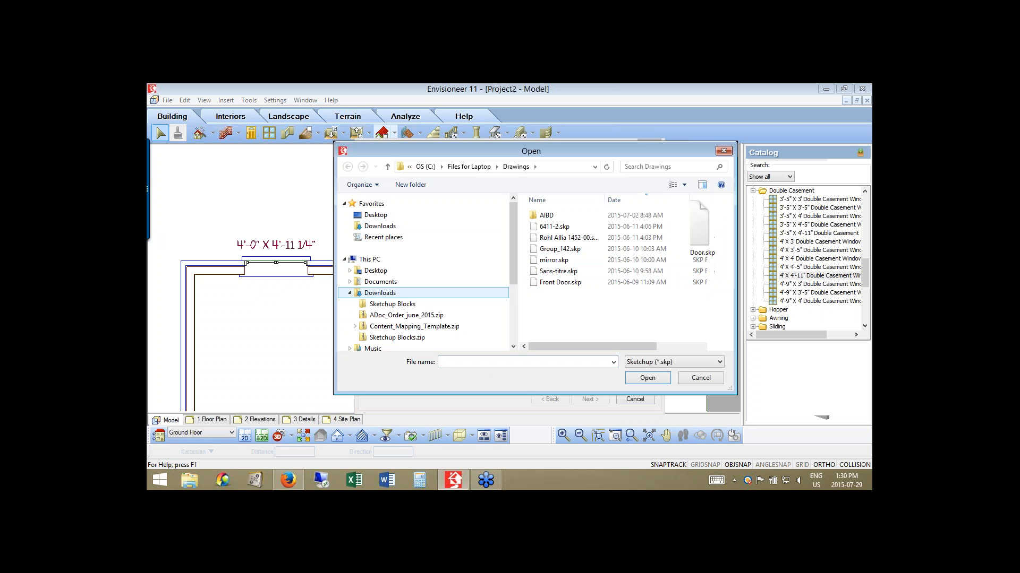
click(392, 304)
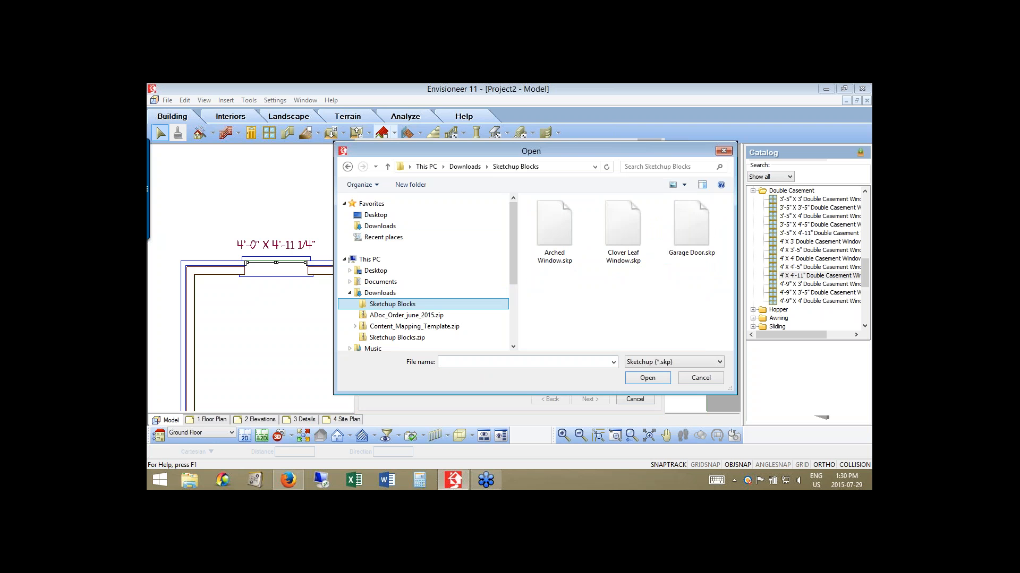
click(623, 229)
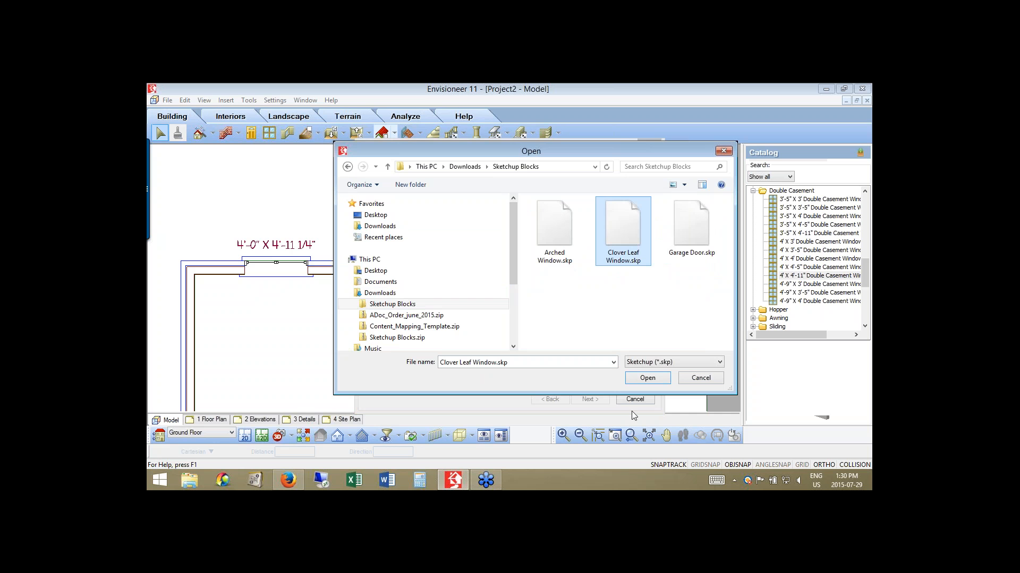
click(648, 380)
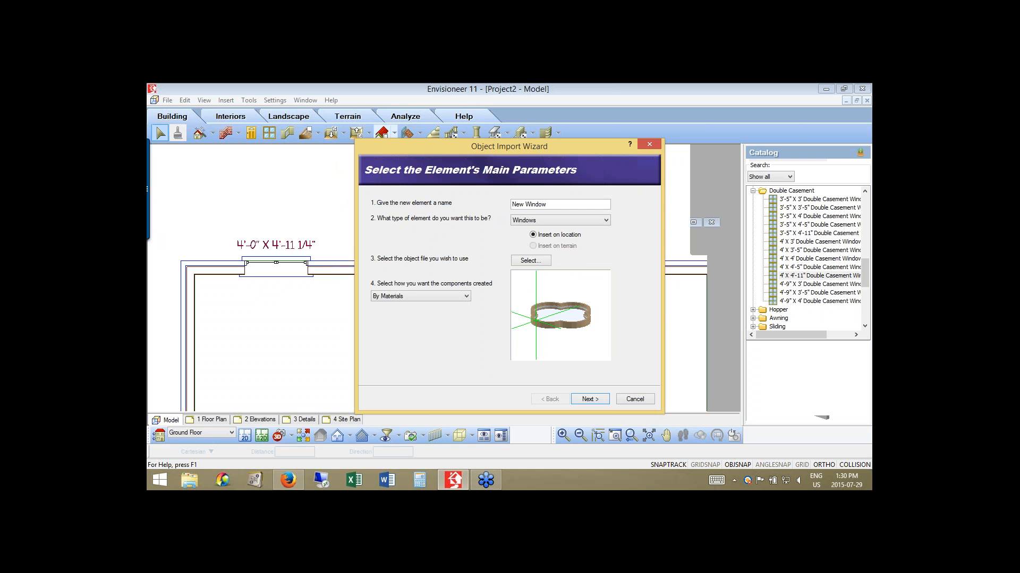
drag(568, 298, 560, 350)
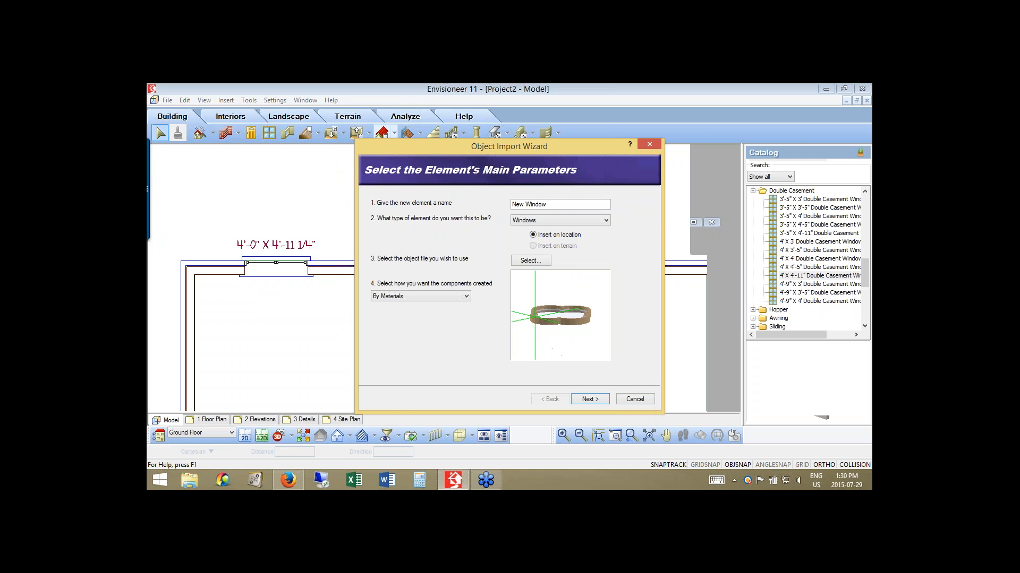
click(589, 400)
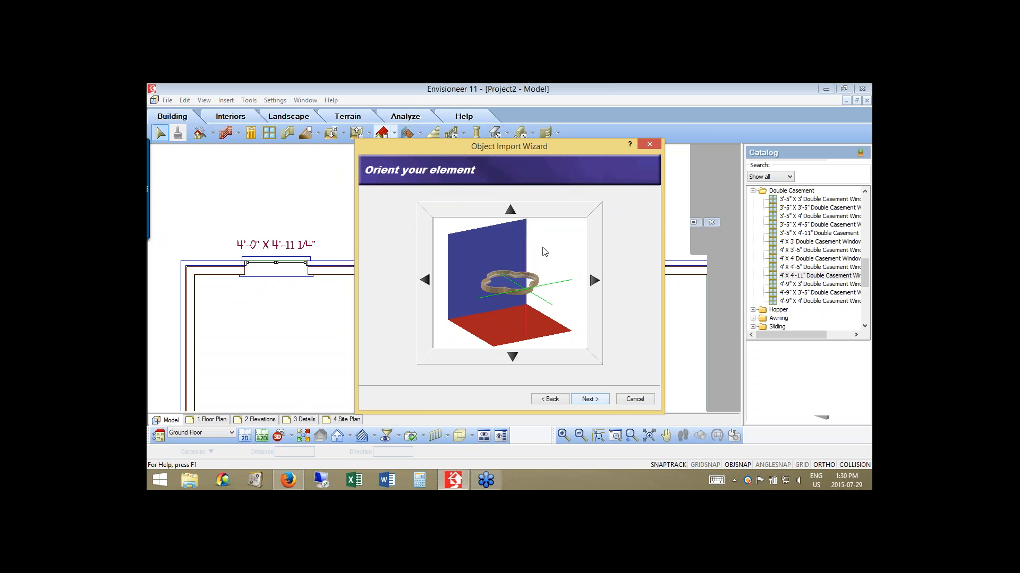
click(550, 400)
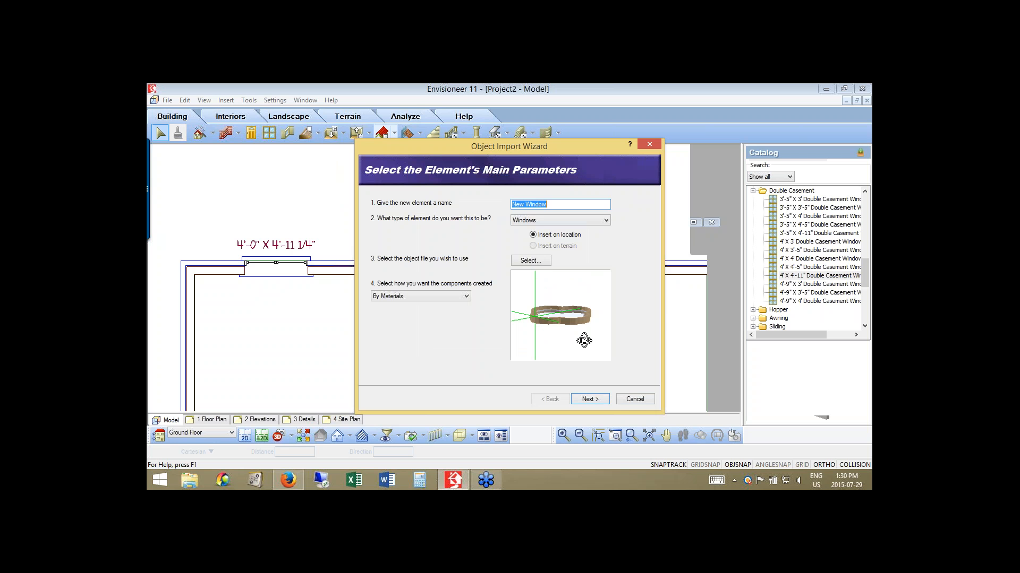
drag(583, 341, 584, 340)
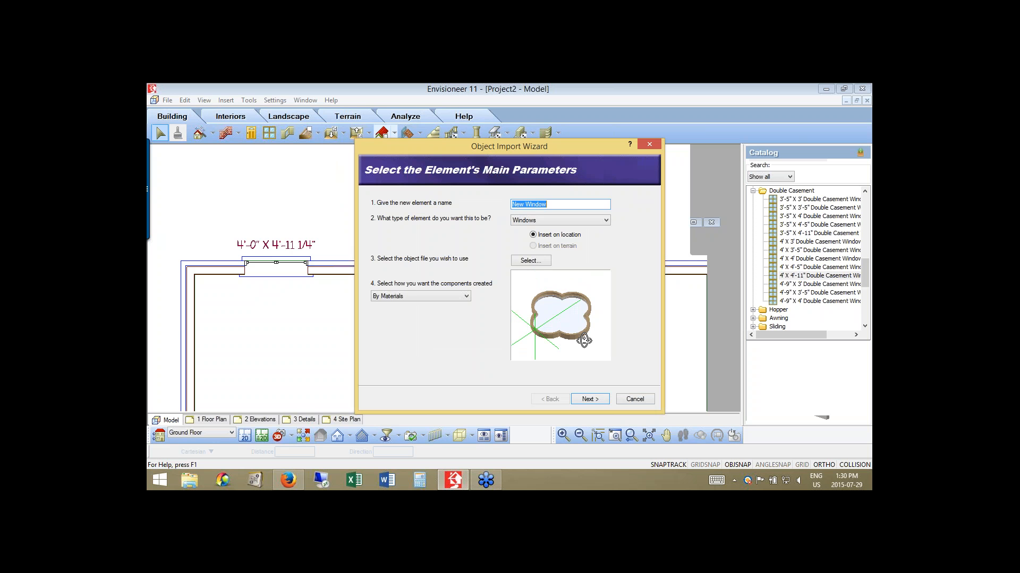
Write the file formats dwg, skp and 3ds on screen with the webinar drawing pen and erase the drawings.
click(721, 219)
click(738, 242)
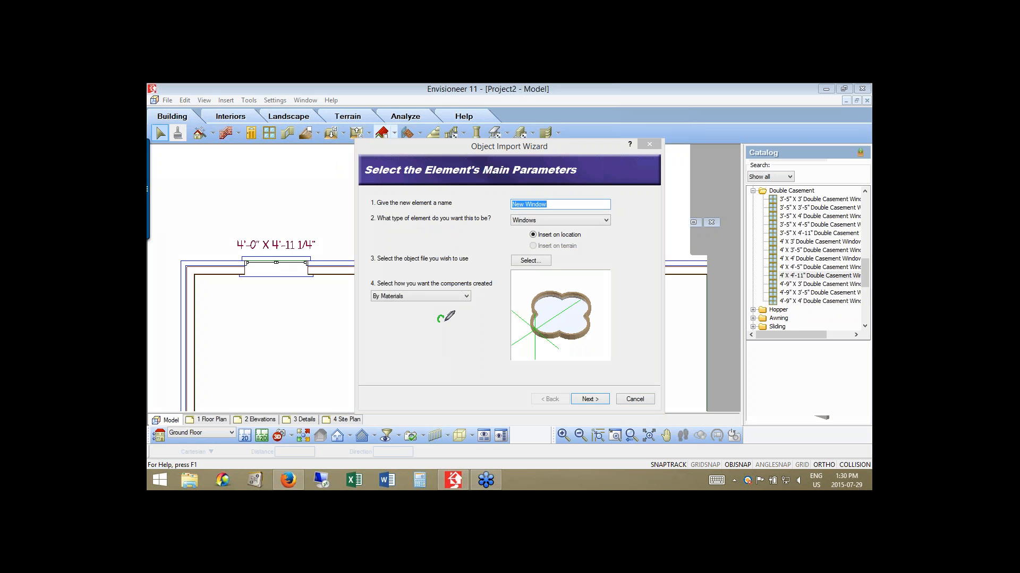
drag(445, 320, 458, 315)
drag(466, 315, 454, 341)
drag(453, 331, 454, 344)
drag(460, 333, 470, 342)
click(445, 355)
drag(443, 353, 460, 364)
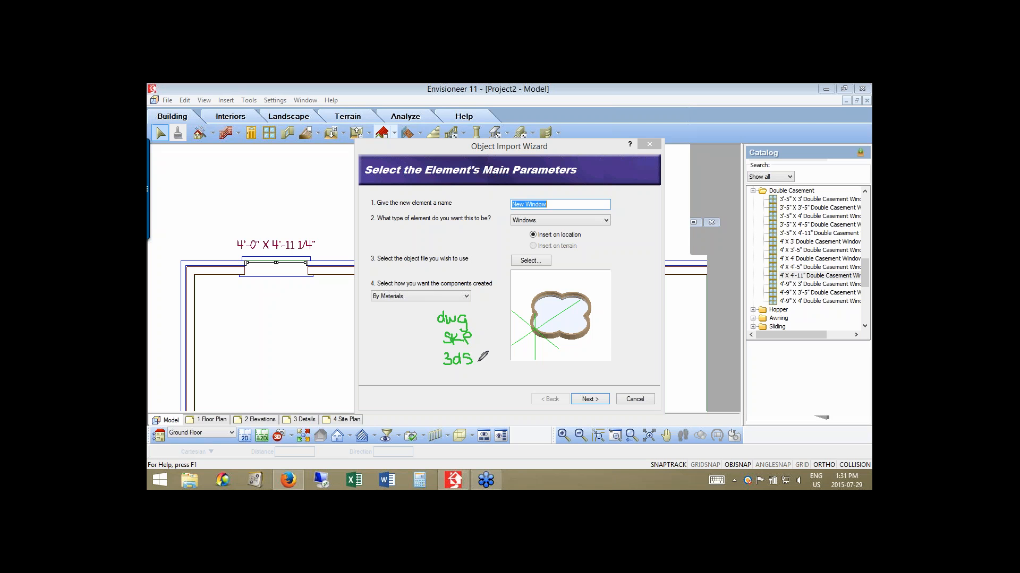
click(510, 438)
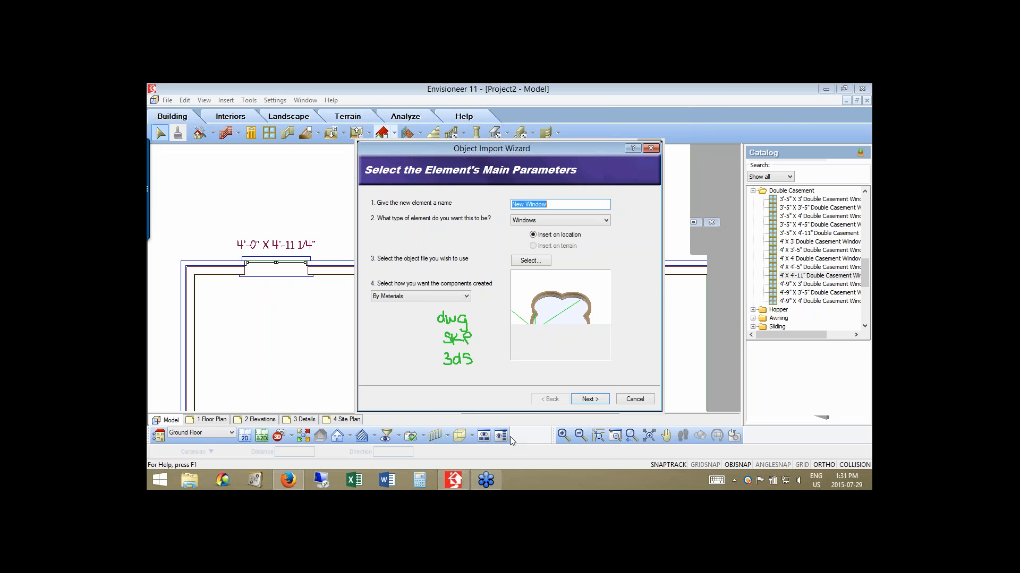
click(551, 416)
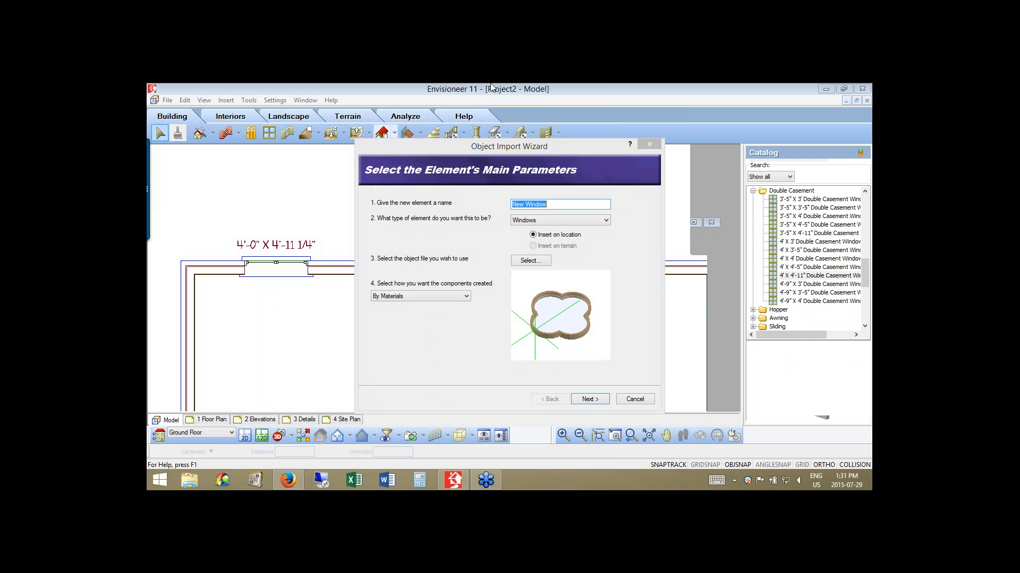
Rotate the clover leaf window downward so it stands upright, and accept the orientation.
key(Return)
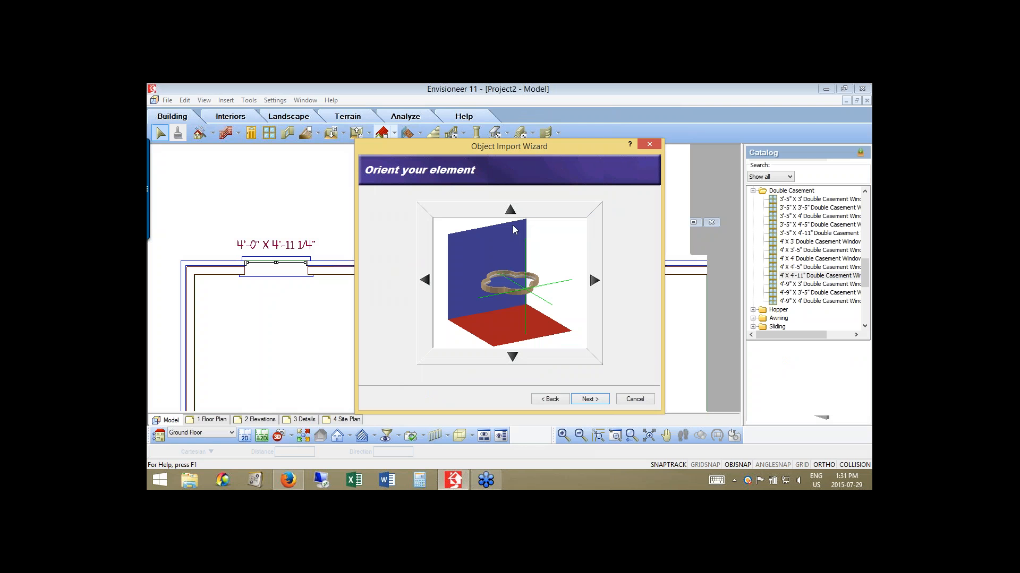
click(512, 357)
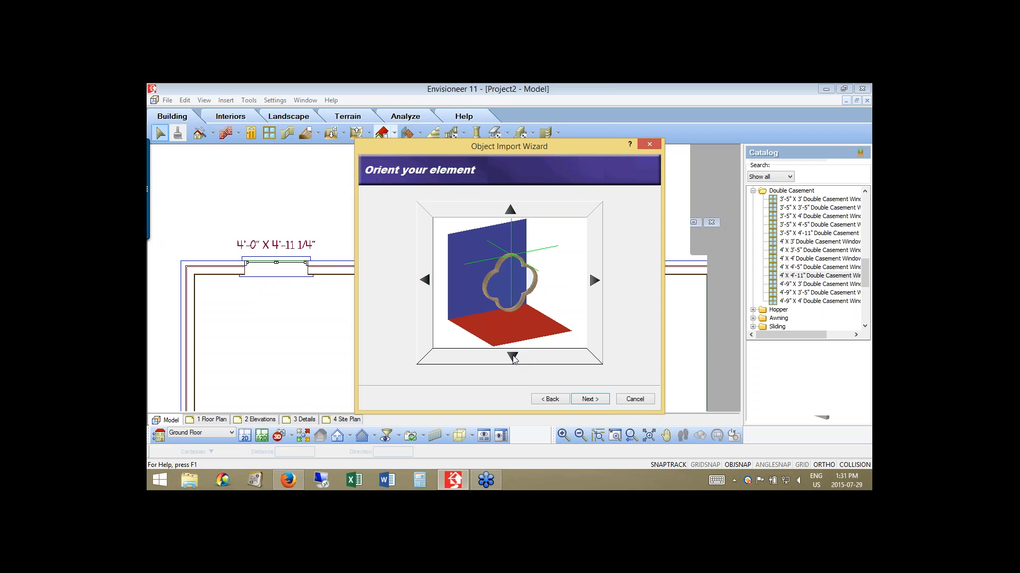
click(589, 399)
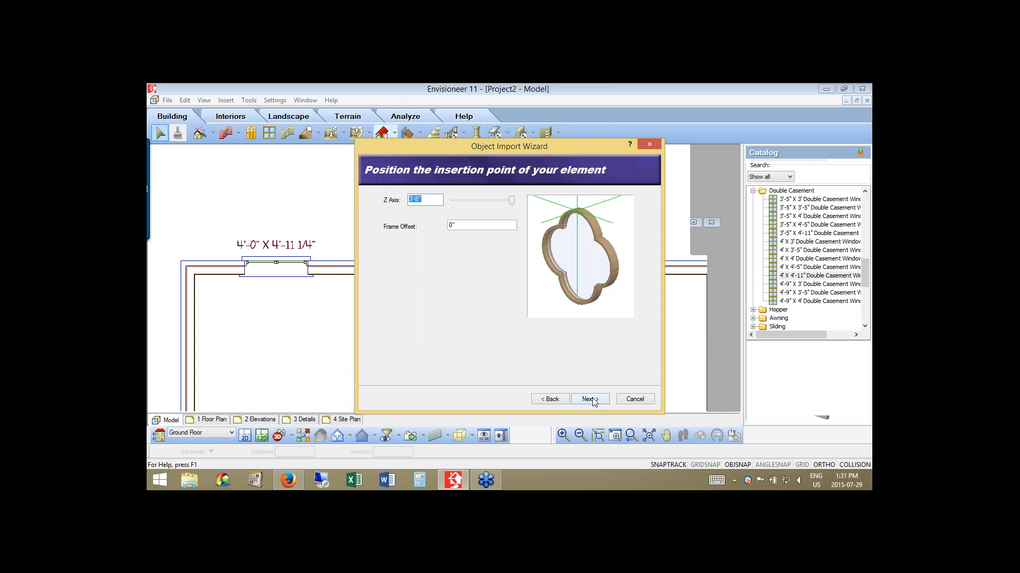
Try a frame offset of 1/2" for the window and set it back to 0.
drag(607, 250, 581, 229)
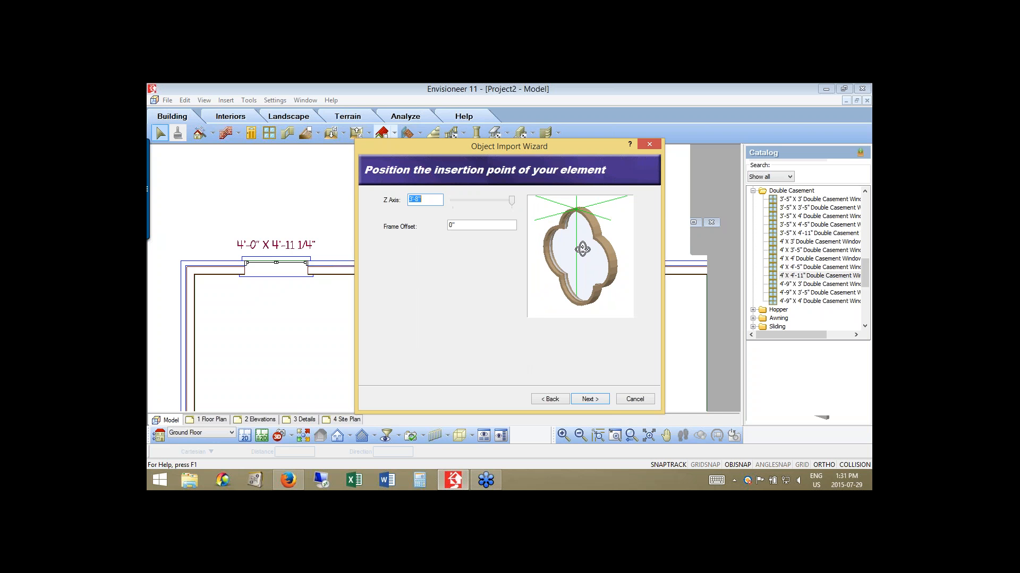
drag(582, 250, 584, 223)
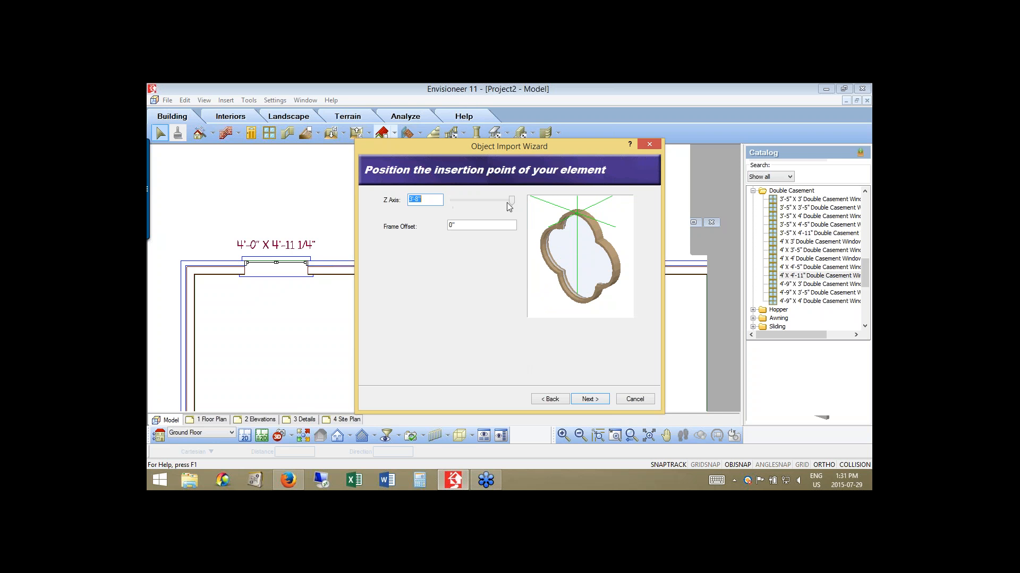
drag(507, 204, 498, 205)
key(Tab)
key(Tab)
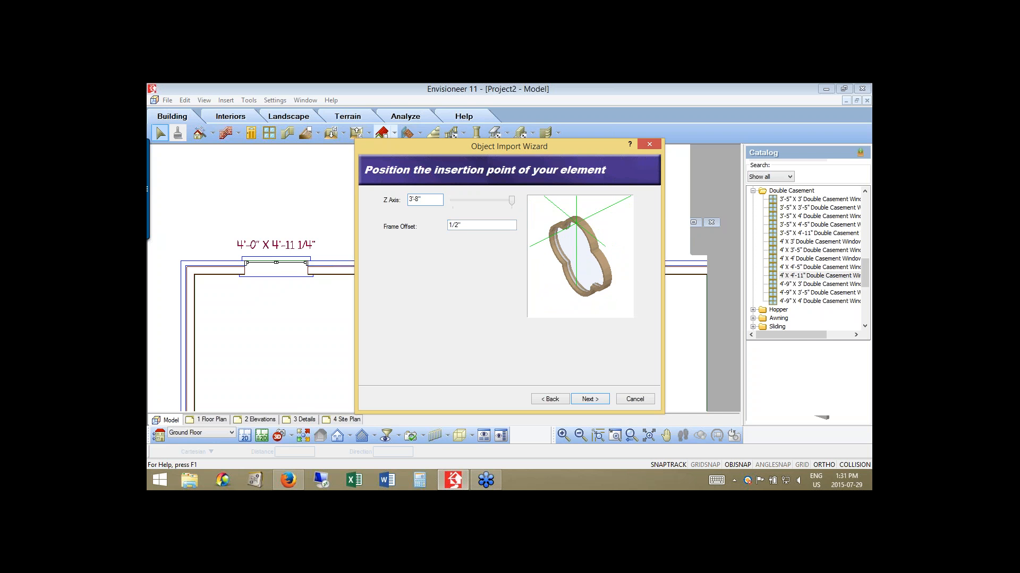
key(Tab)
text(0)
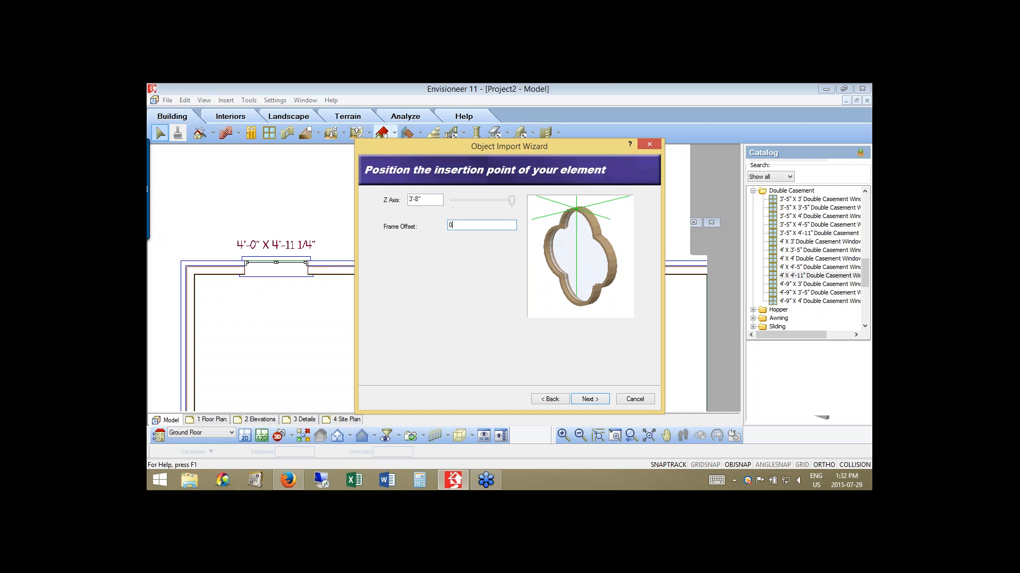
Keep all 3D components visible, add a plan-view slice through the window's middle, and finish the import wizard.
click(589, 399)
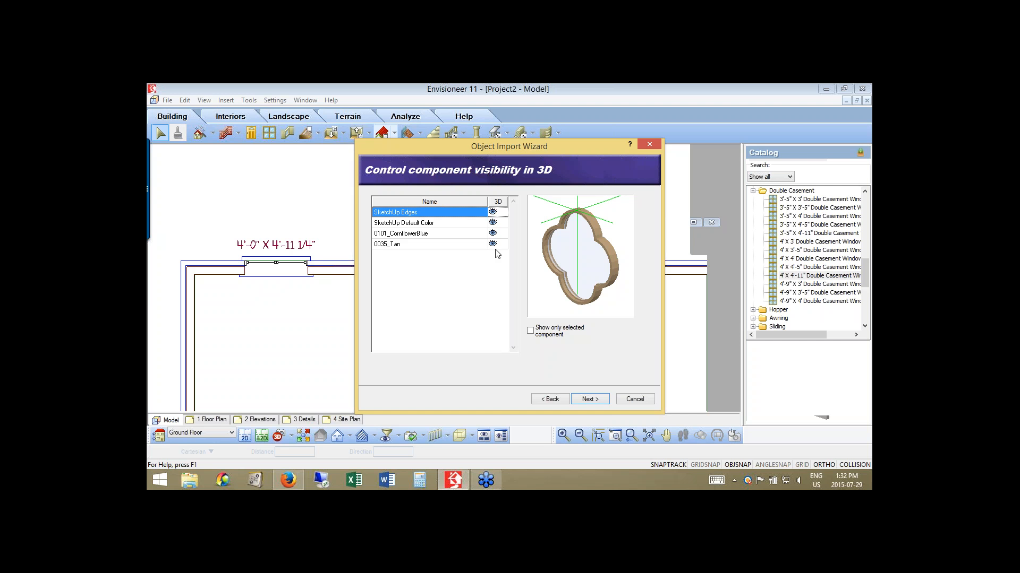
click(593, 401)
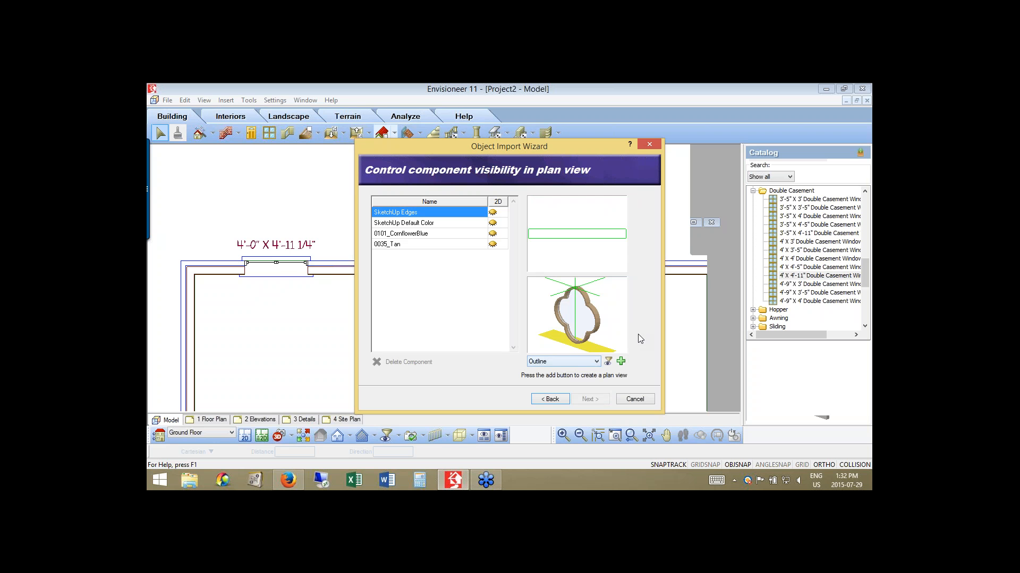
drag(638, 335, 636, 314)
click(638, 317)
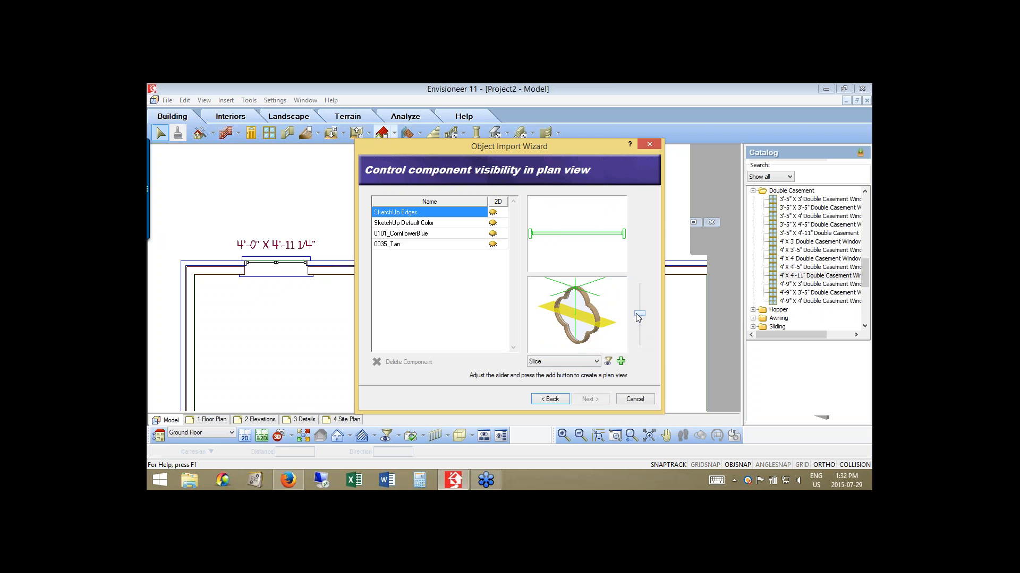
click(621, 363)
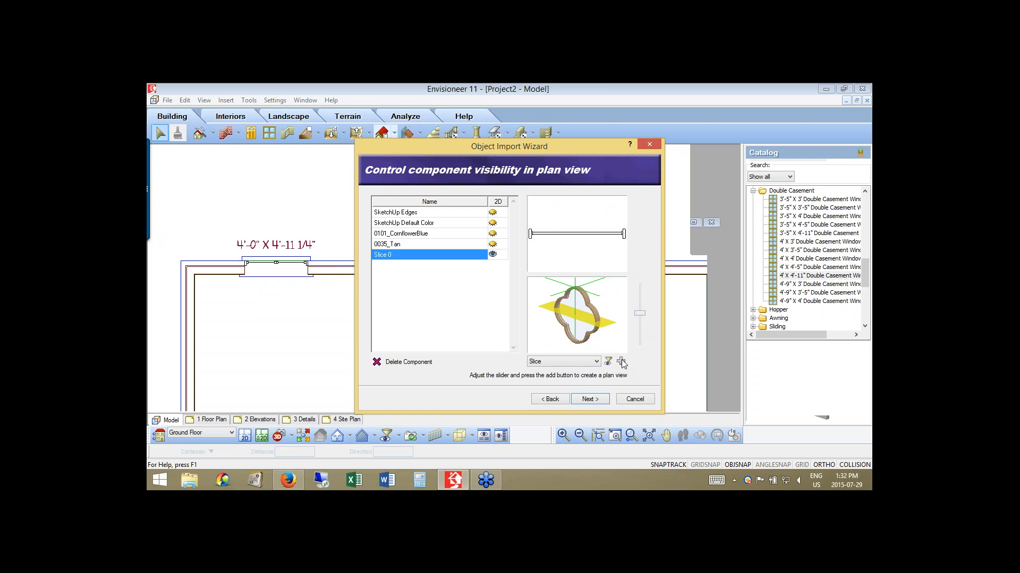
click(492, 255)
click(596, 400)
click(590, 398)
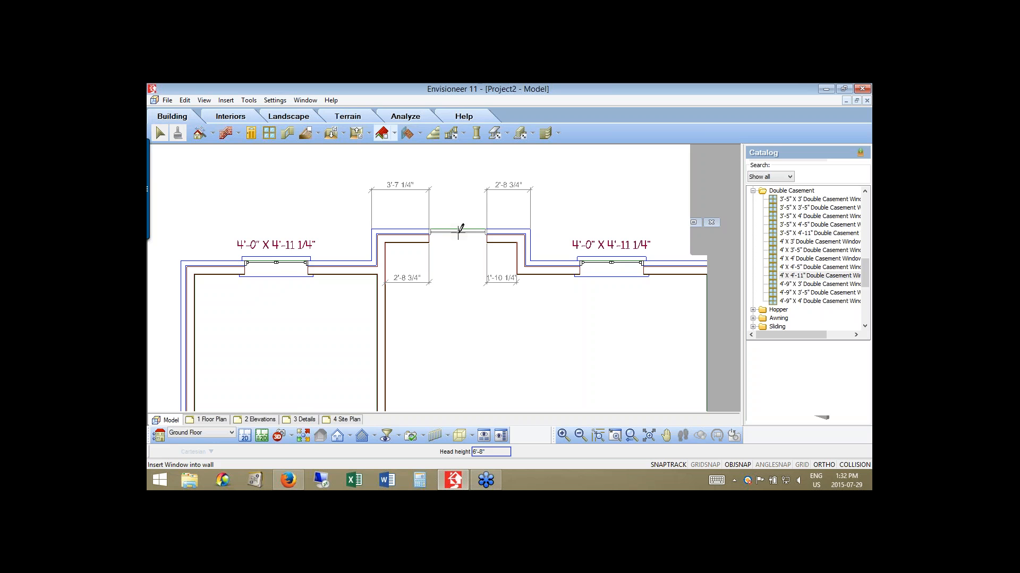
Insert the imported clover leaf window in the bump-out's upper wall, about 3'-7 1/4" from its outer left corner.
click(460, 229)
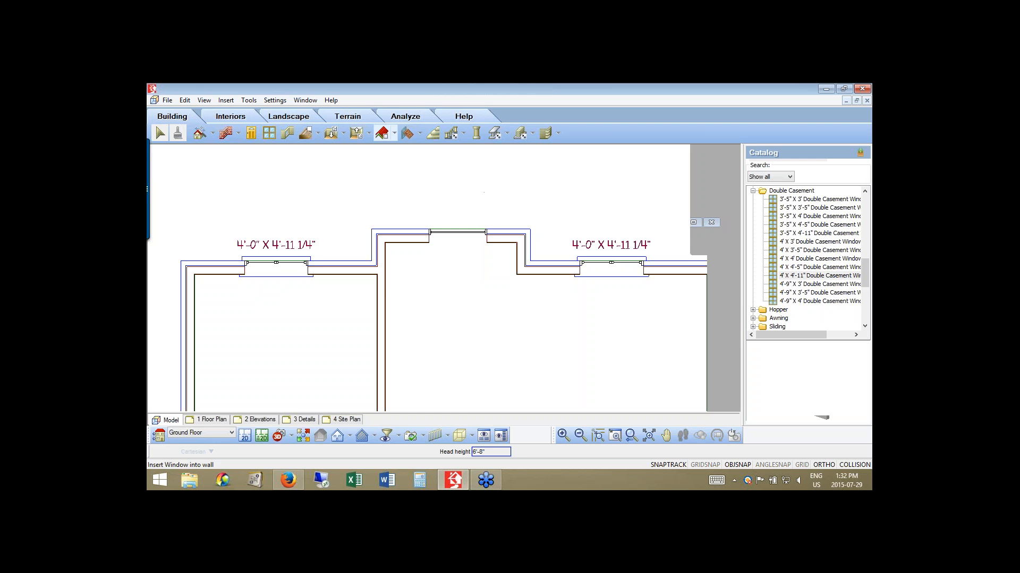
right_click(458, 324)
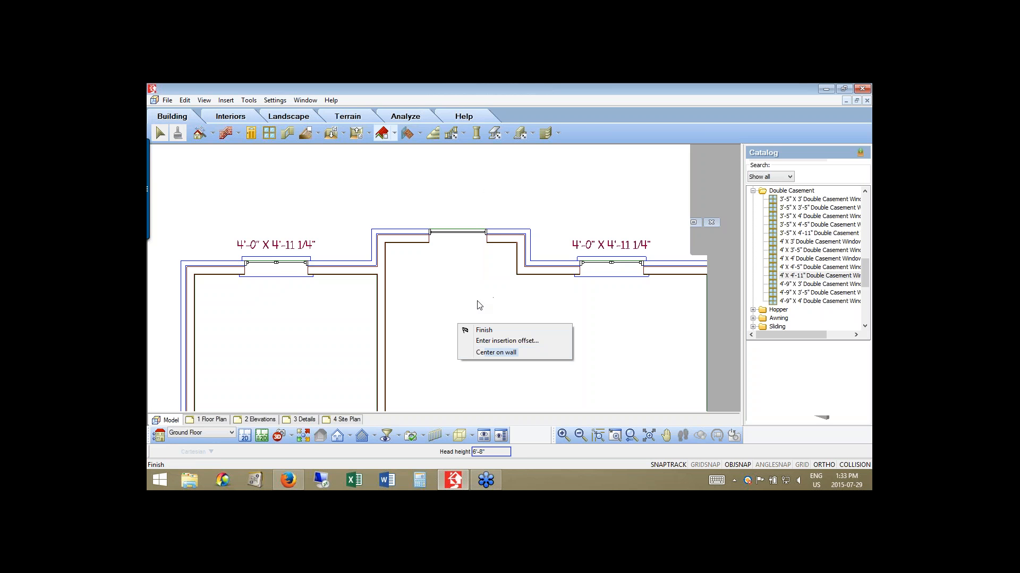
click(482, 330)
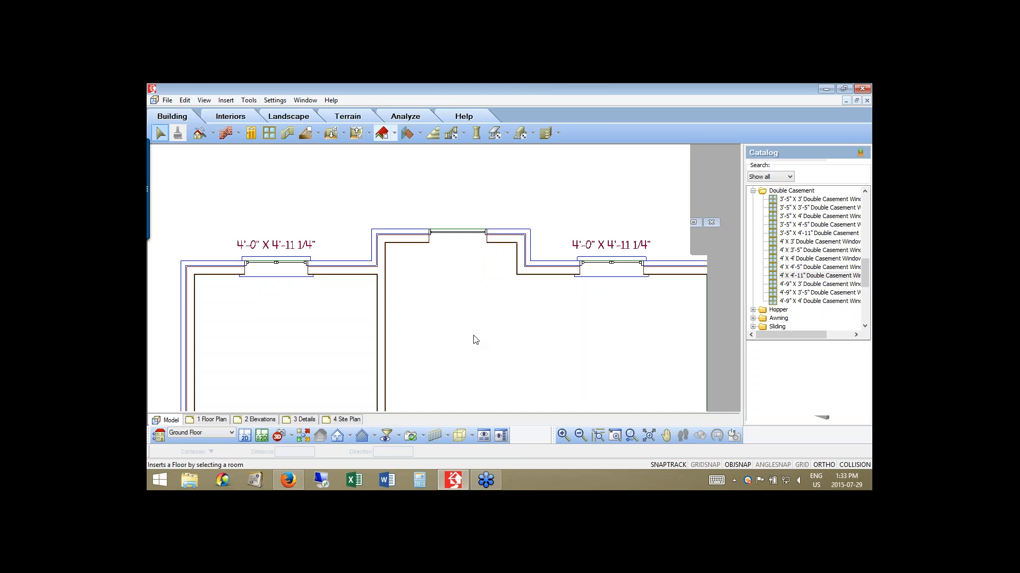
Insert a 5' X 6'-8" rectangular doorway opening in the upper-left room's long partition wall, about 3'-6" below the room's upper wall.
click(282, 134)
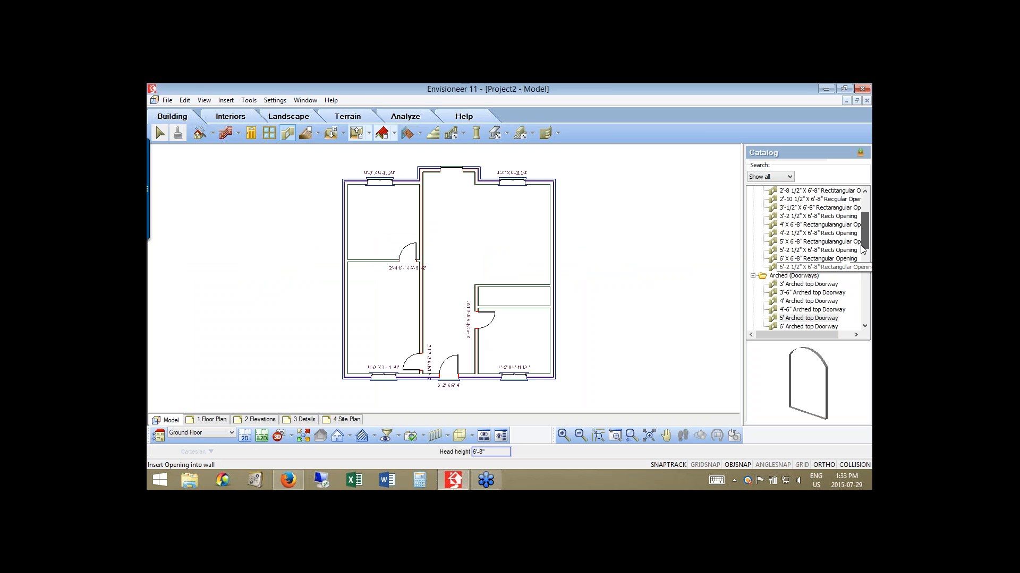
scroll(862, 250, down, 2)
scroll(862, 275, down, 3)
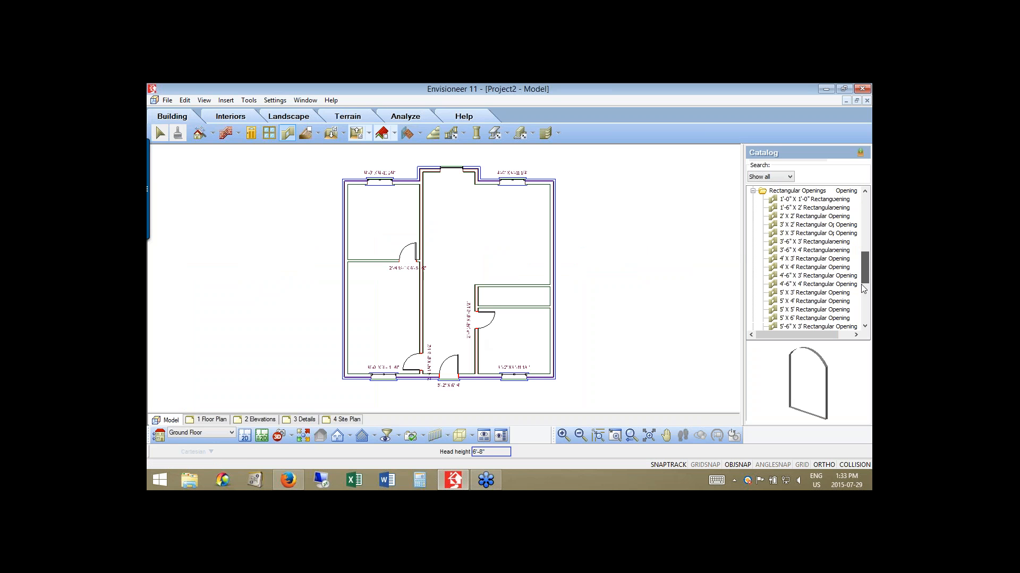
scroll(863, 303, down, 1)
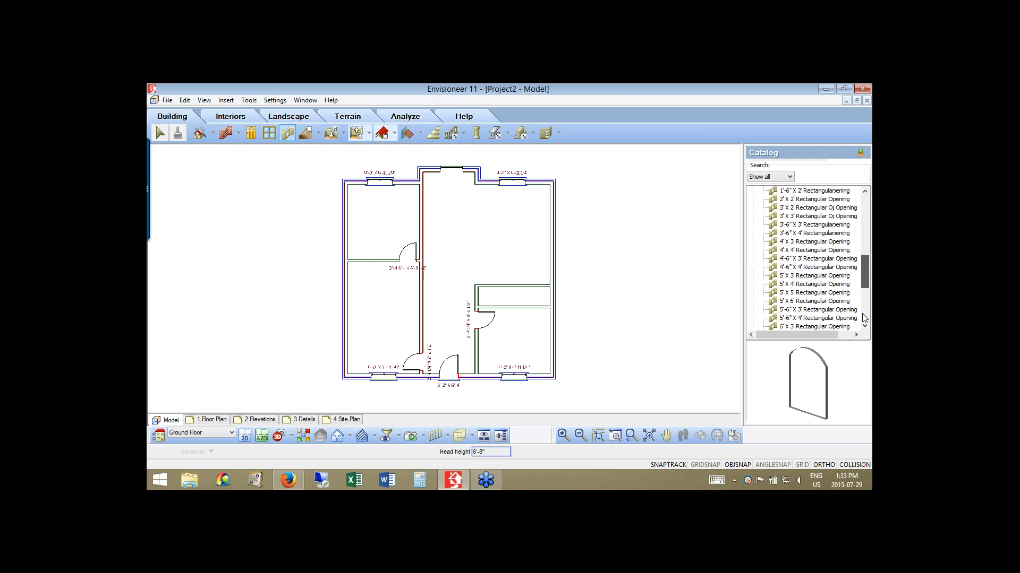
scroll(863, 317, down, 4)
scroll(857, 222, up, 10)
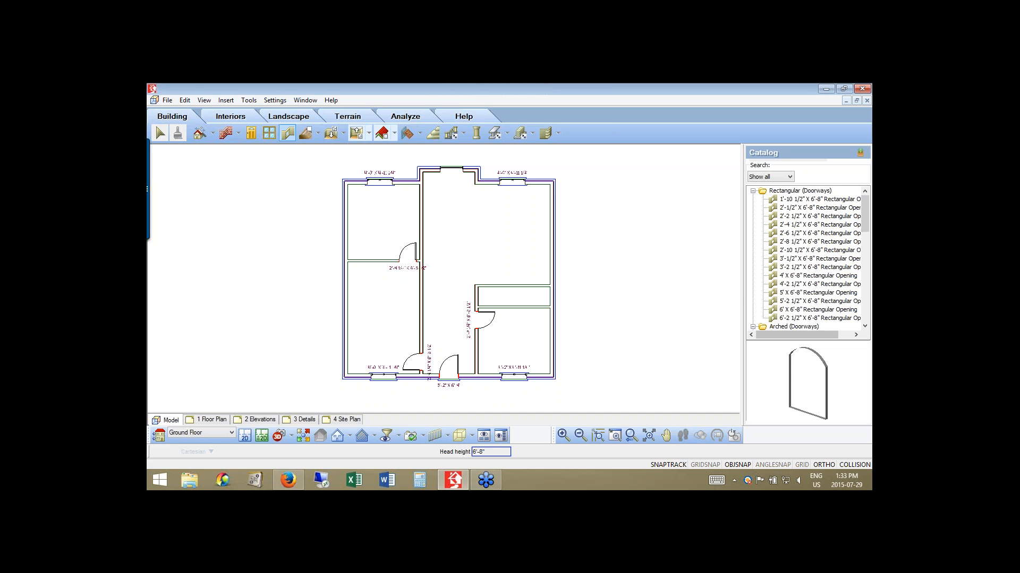
click(817, 292)
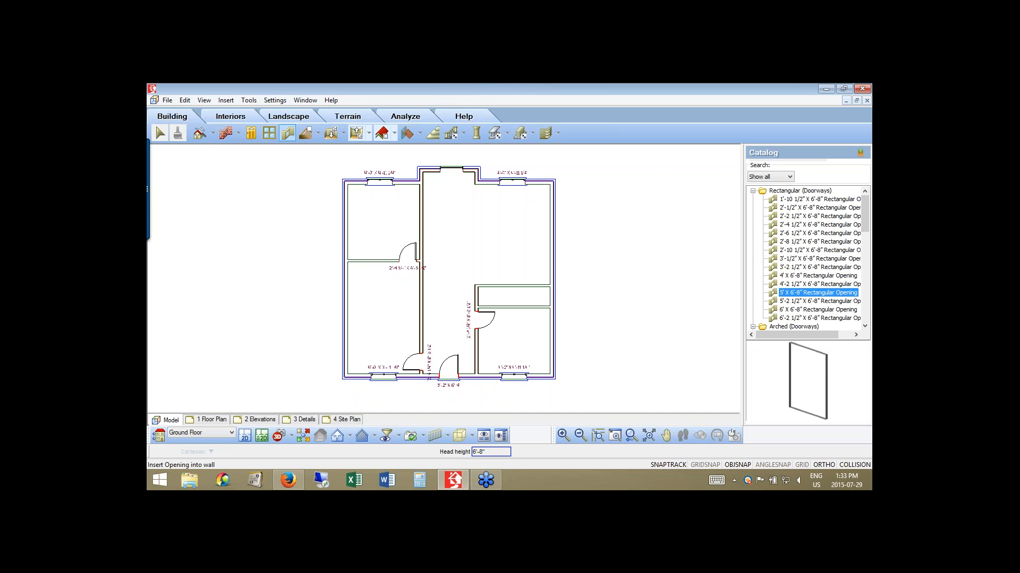
right_click(437, 226)
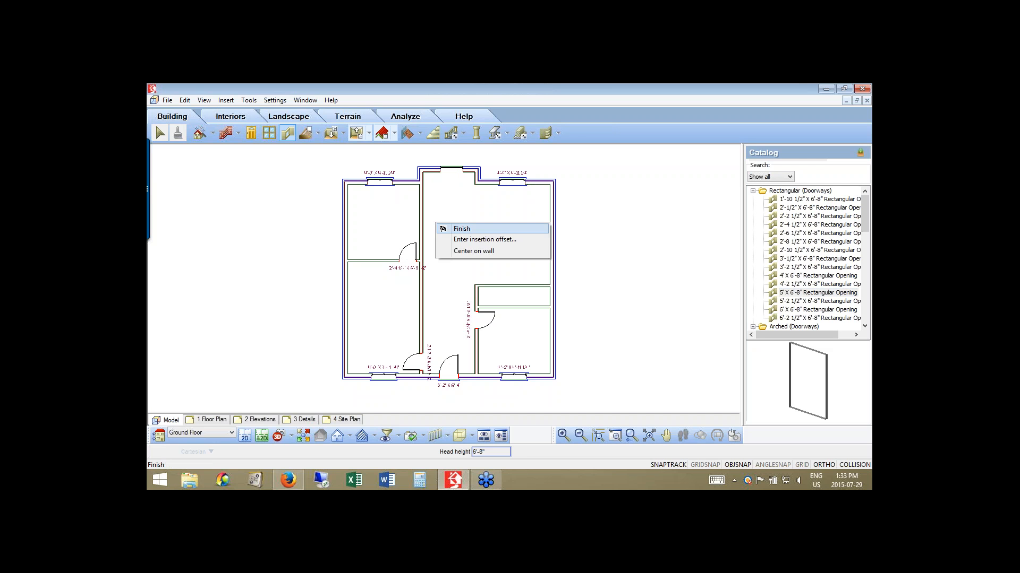
click(460, 229)
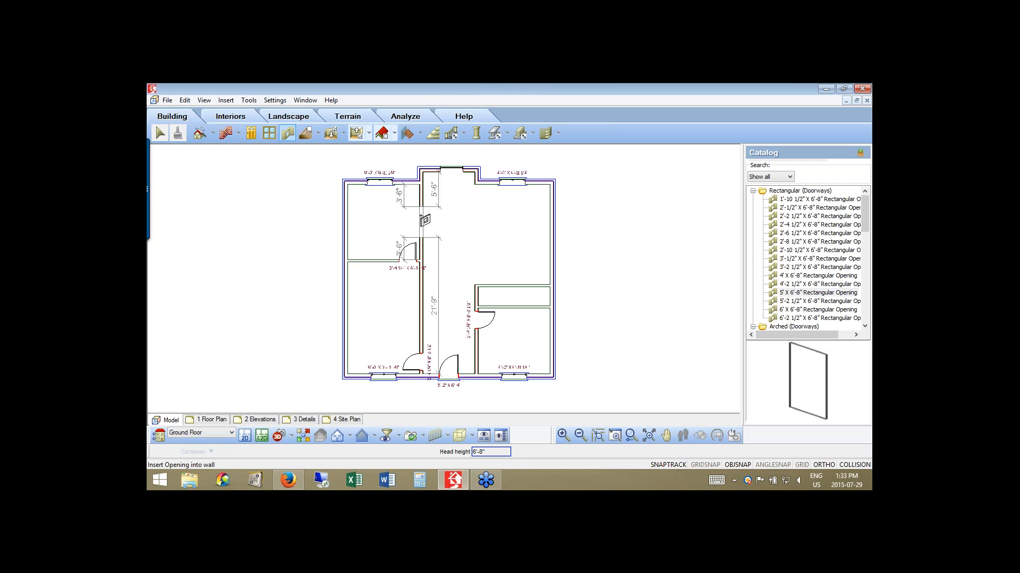
click(425, 219)
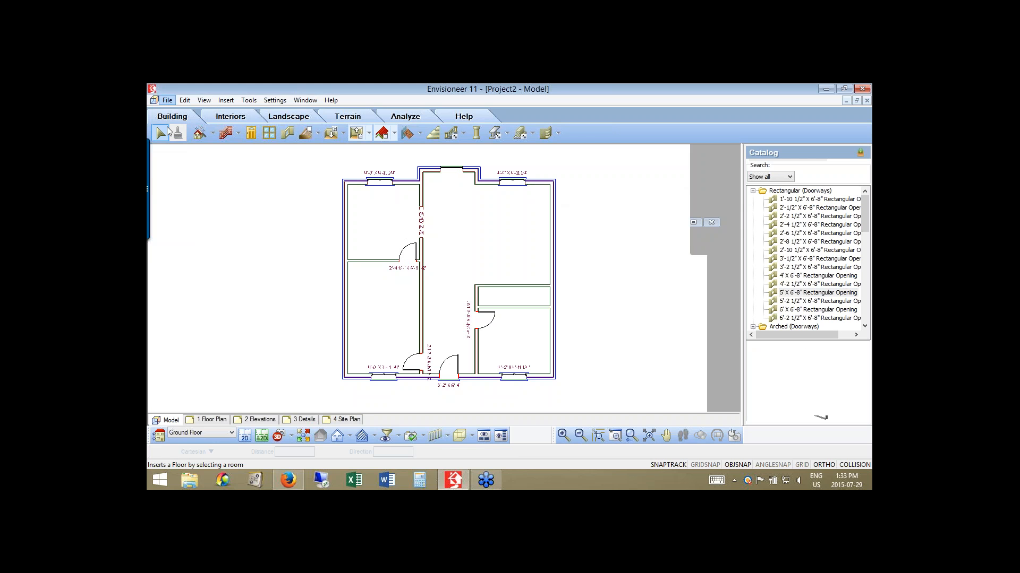
Save the project as Webinar.bld.
click(167, 99)
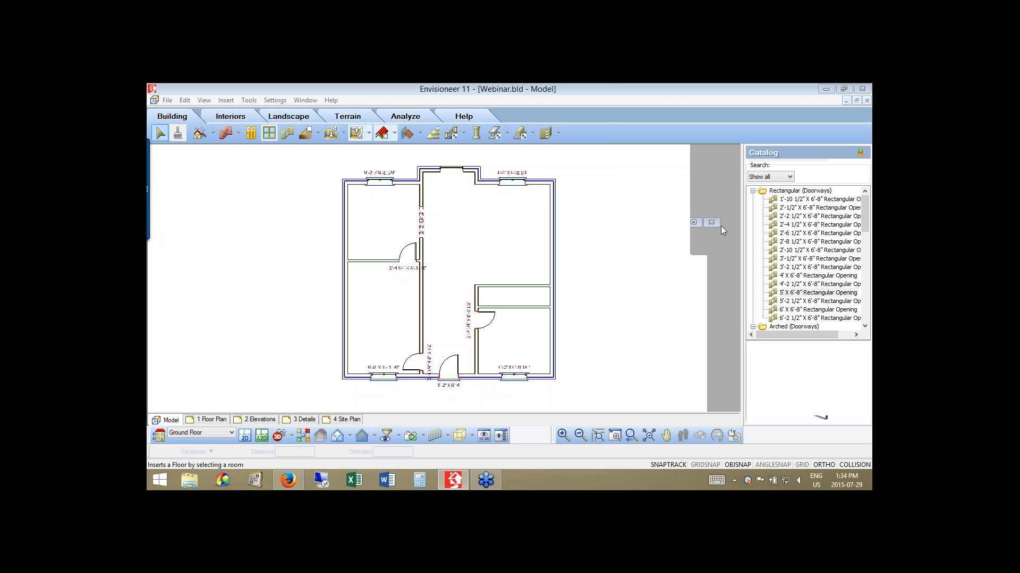
click(722, 244)
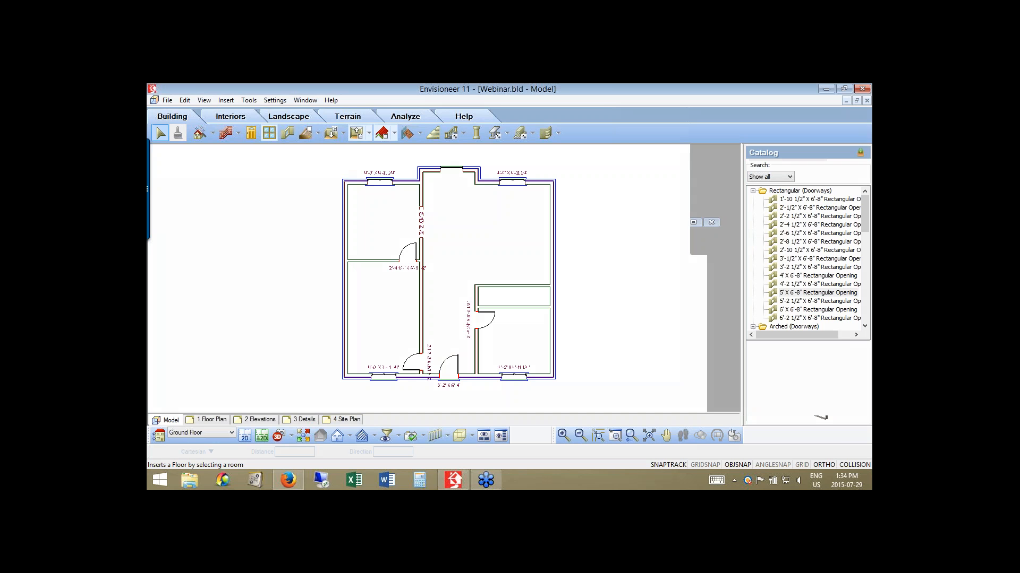
In the overhead view that shows materials in colour, apply Carpet 1 to the floor of the lower-right room and adjoining closet.
mouse_move(253, 430)
mouse_down()
mouse_move(276, 422)
mouse_move(251, 447)
mouse_move(258, 420)
mouse_up()
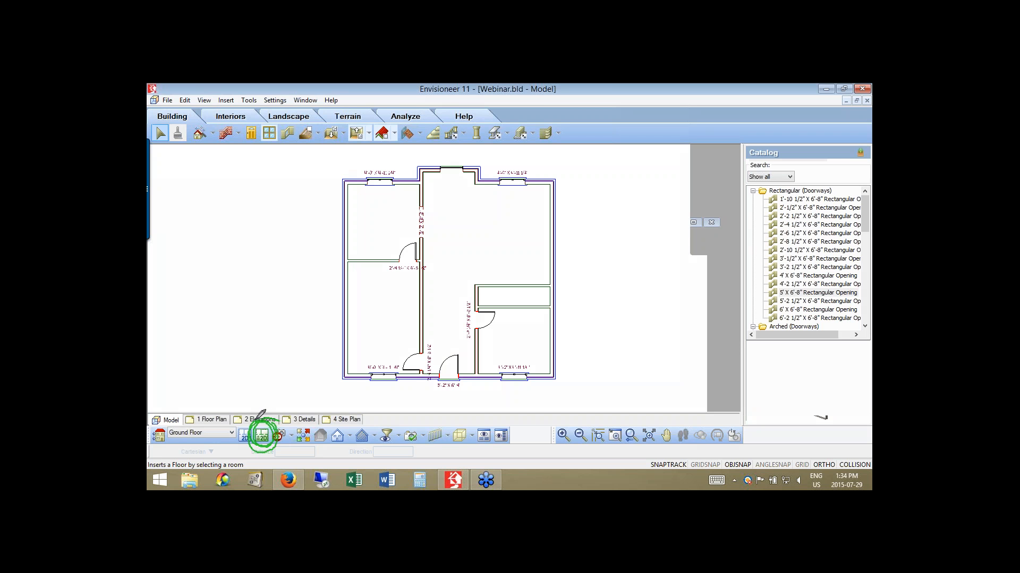
right_click(277, 426)
click(260, 317)
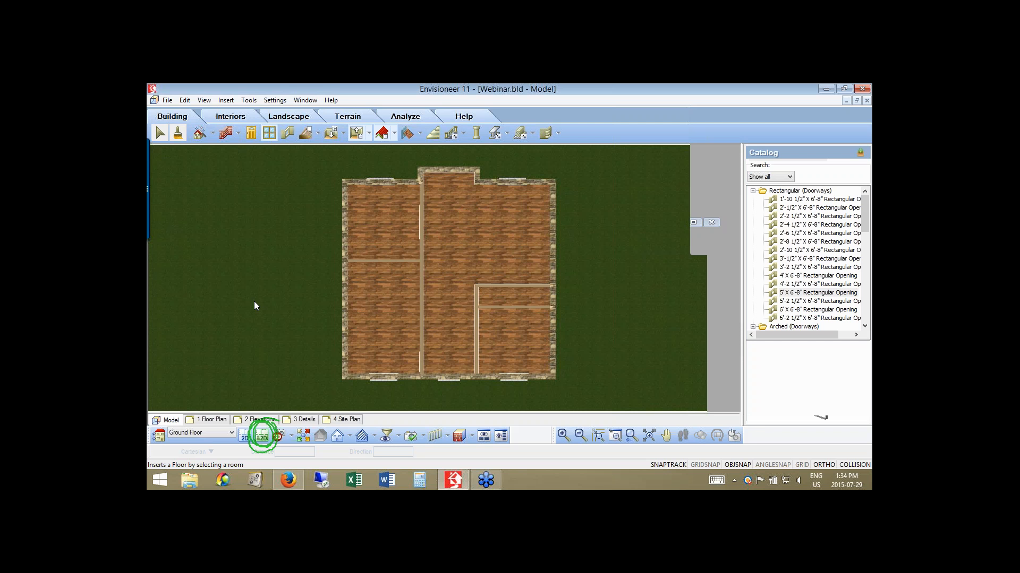
click(181, 136)
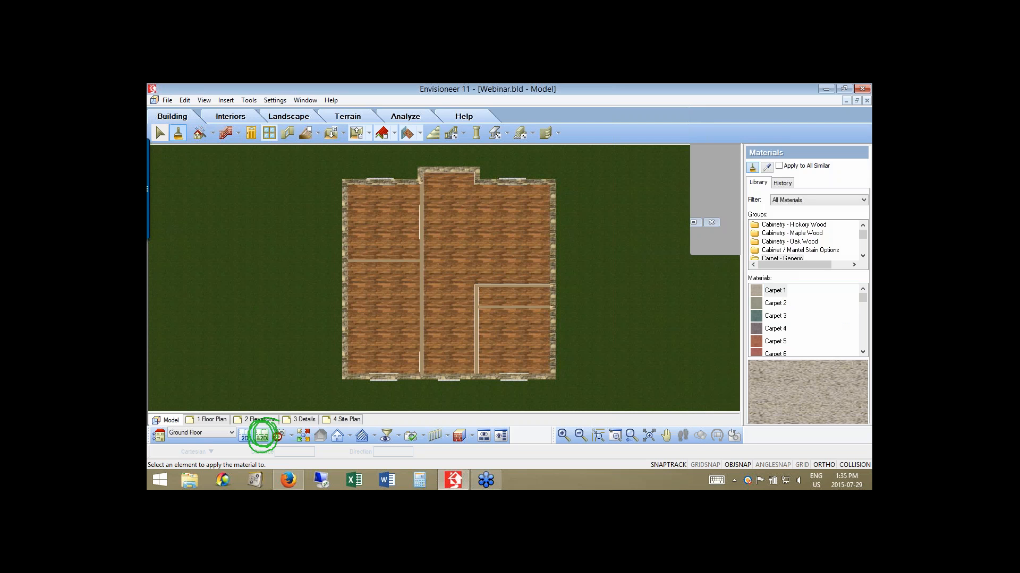
drag(862, 242, 863, 246)
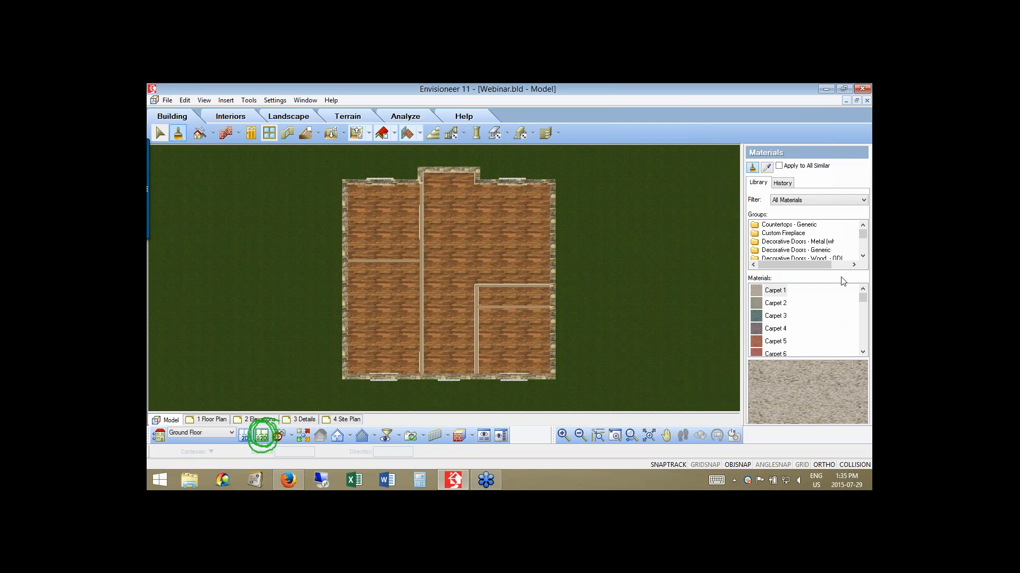
click(776, 290)
click(511, 340)
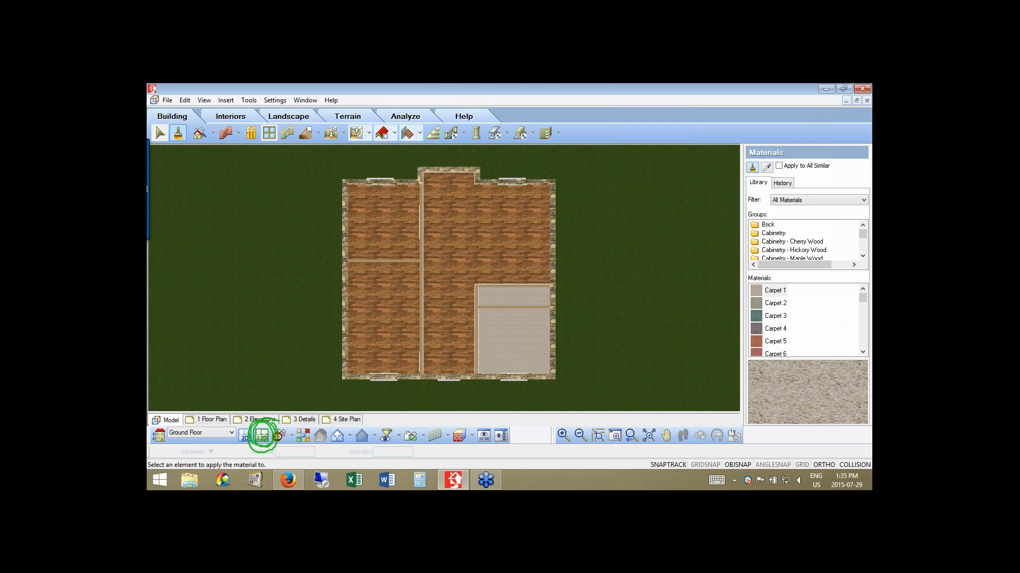
Compare the plain 2D plan with the coloured overhead view, and return to the 2D plan.
click(244, 436)
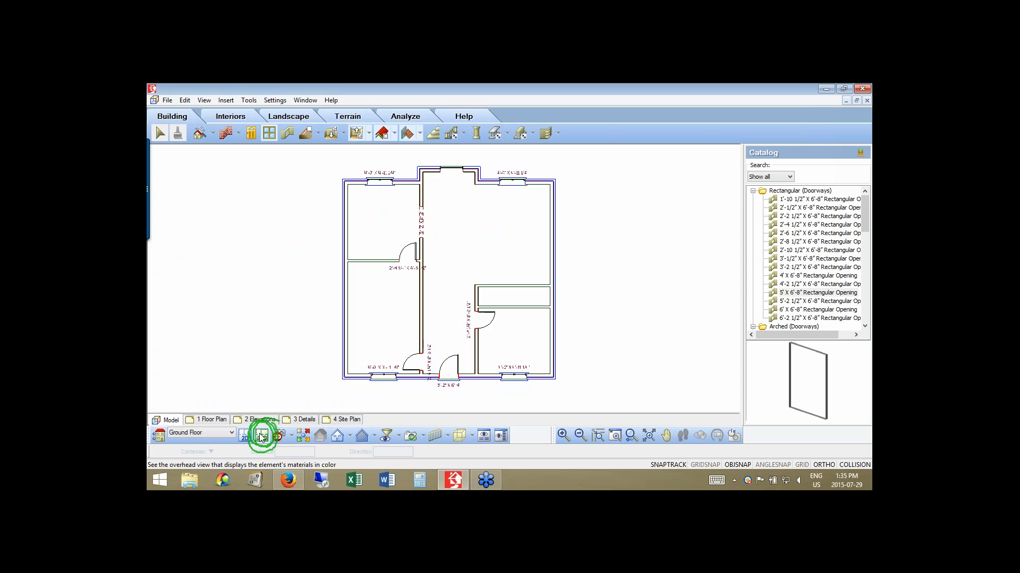
click(261, 436)
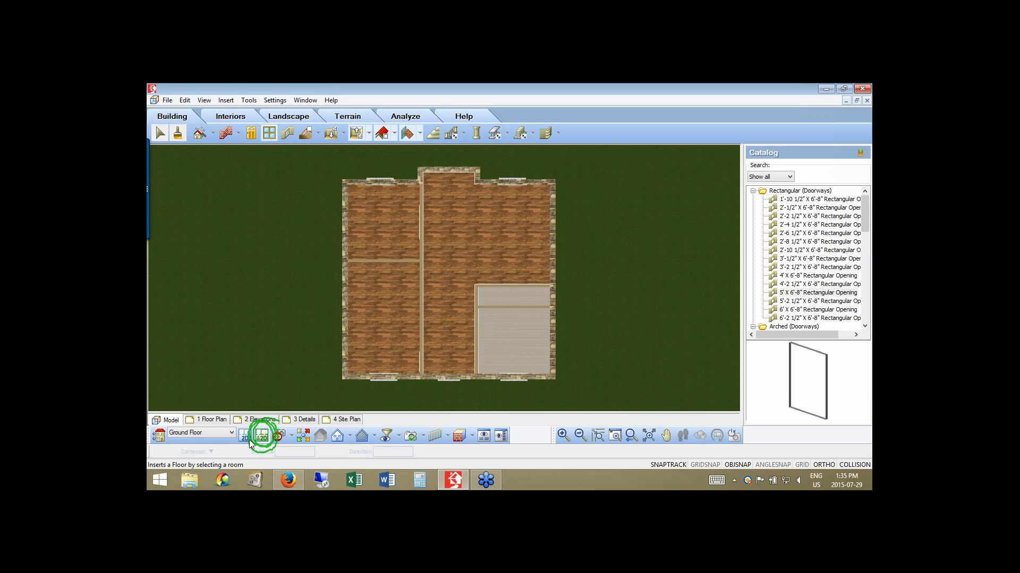
click(248, 434)
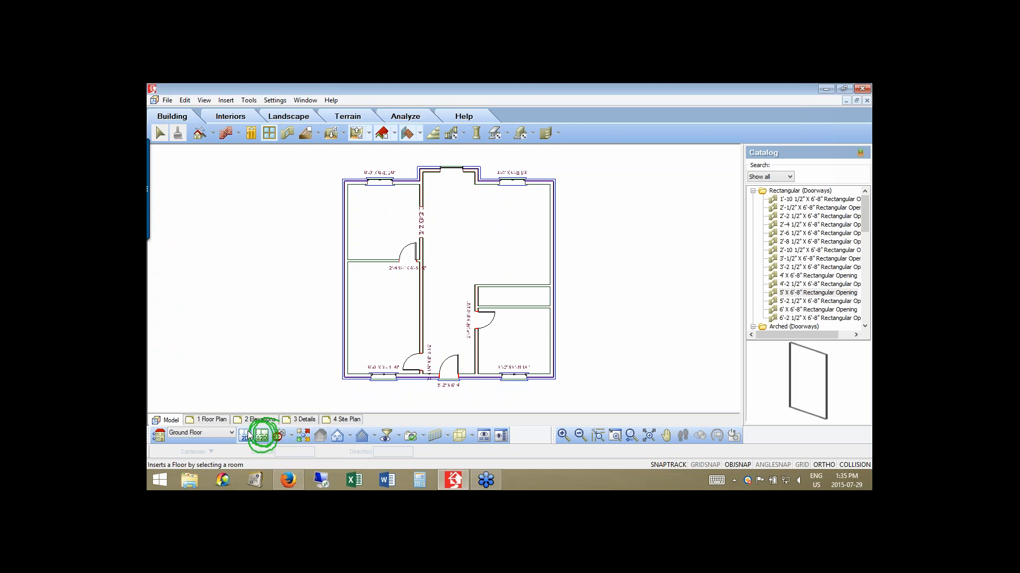
click(369, 134)
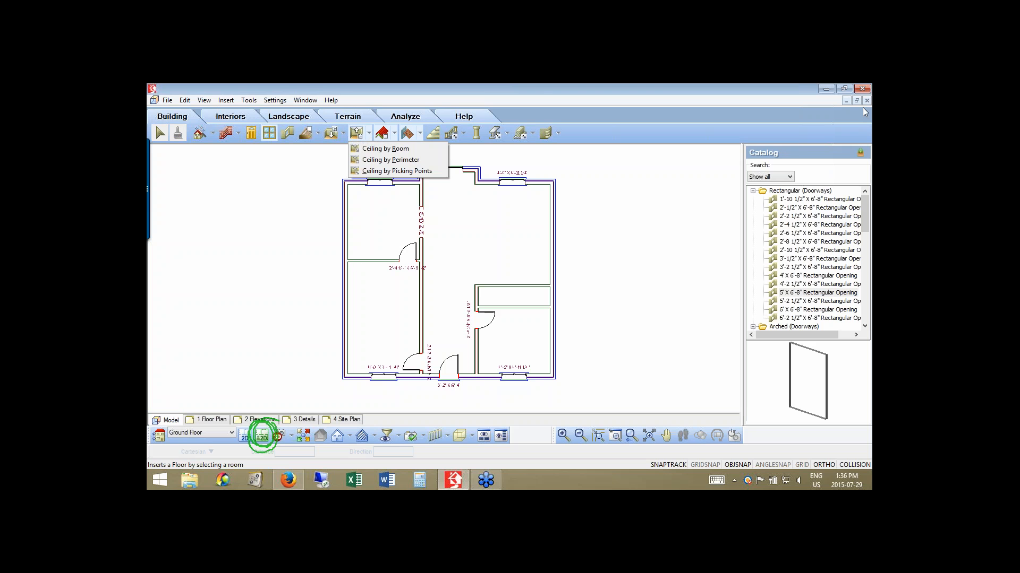
click(369, 135)
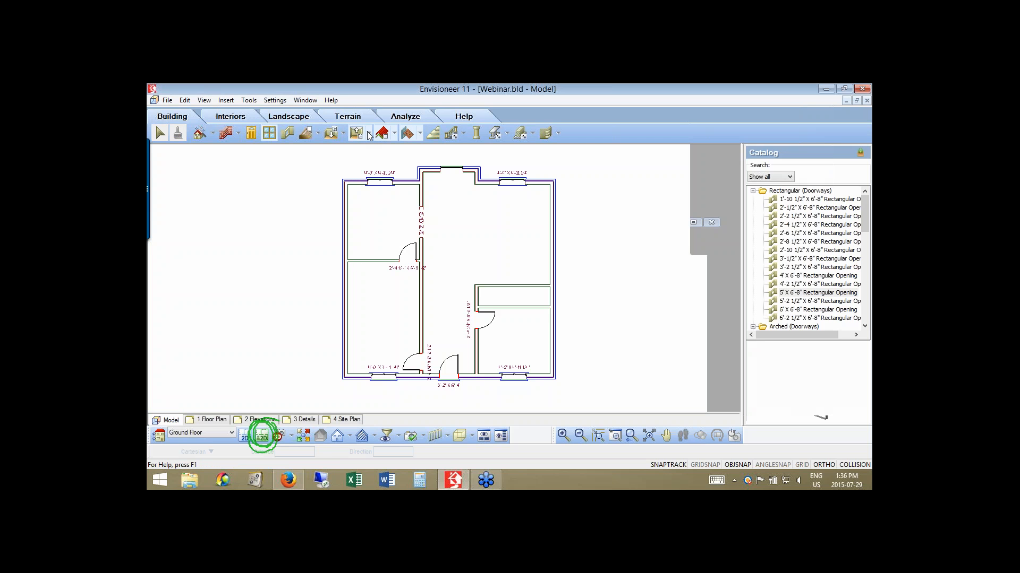
click(369, 134)
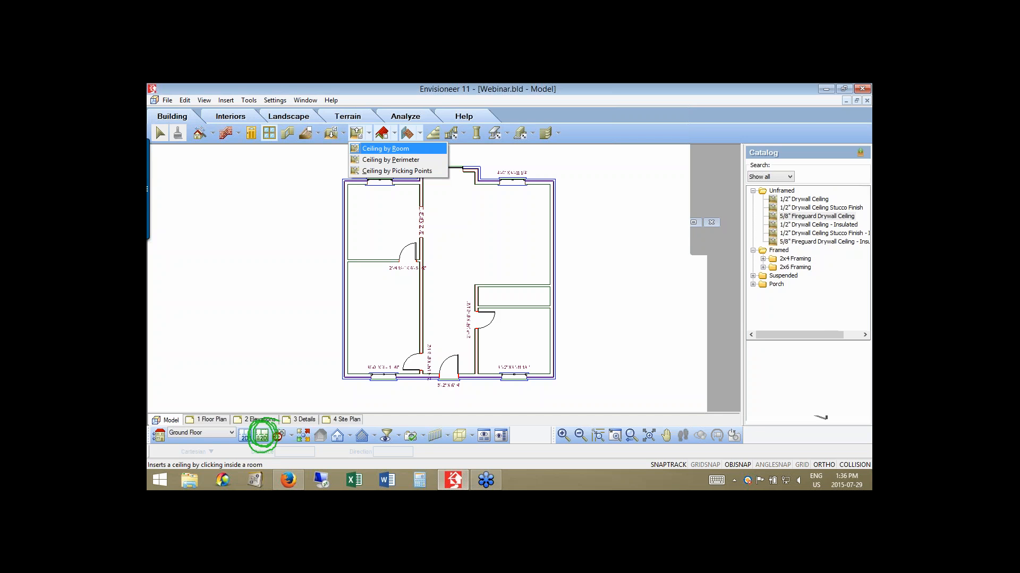
click(386, 148)
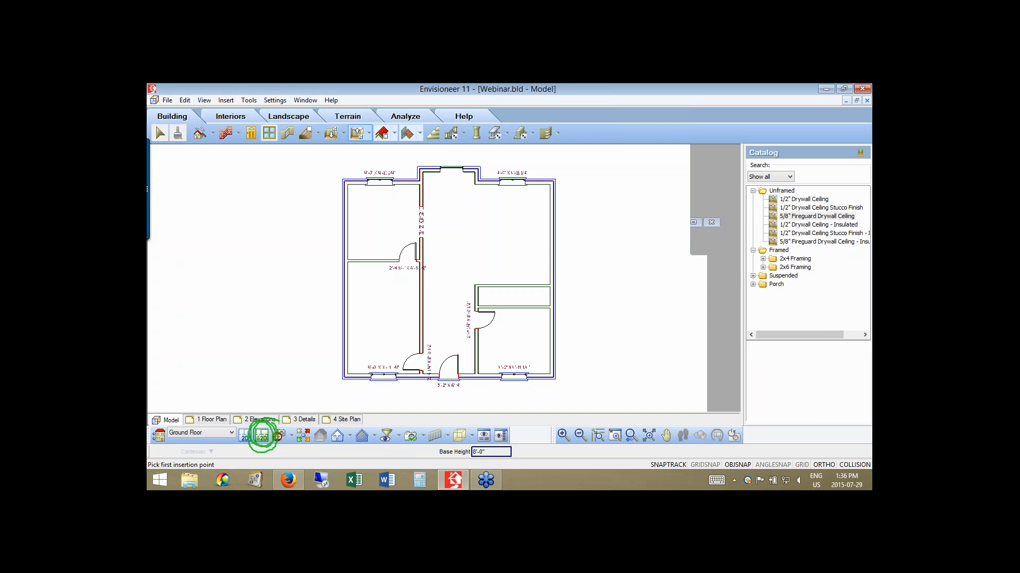
click(331, 135)
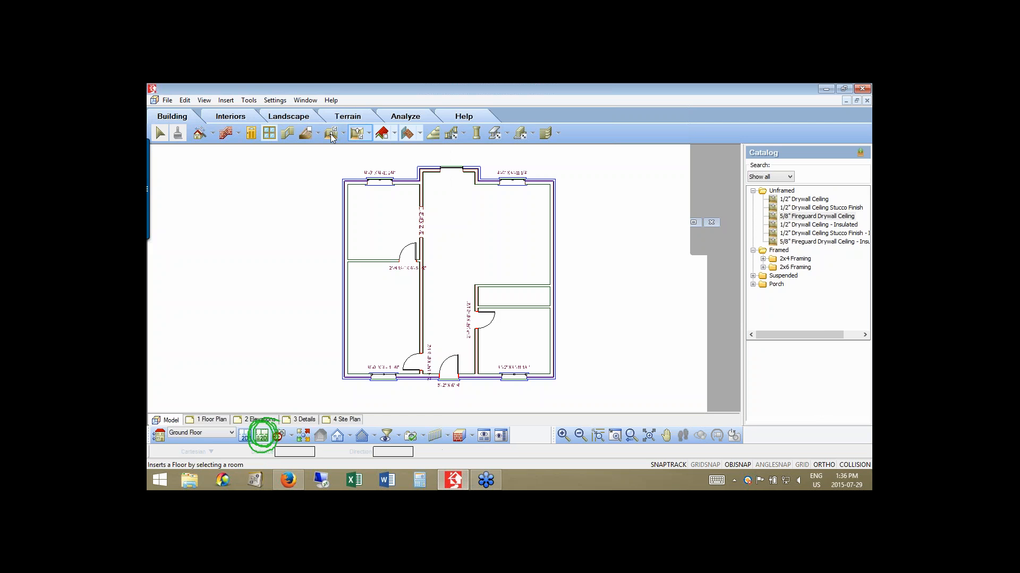
Insert 5/8" Fireguard Drywall ceilings by room in every ground-floor room, including the closet, at a base height of 8'-0".
click(370, 133)
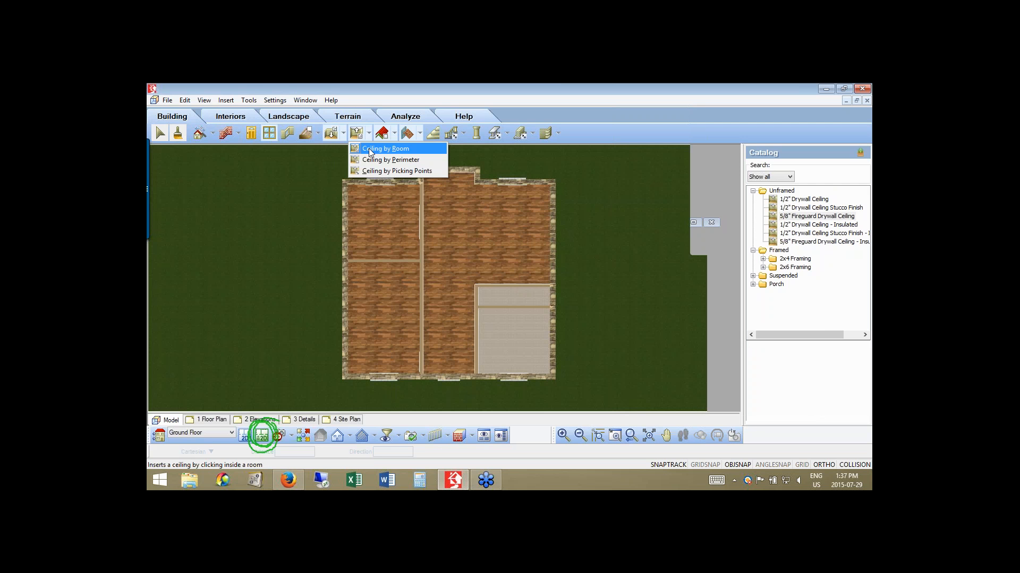
click(370, 150)
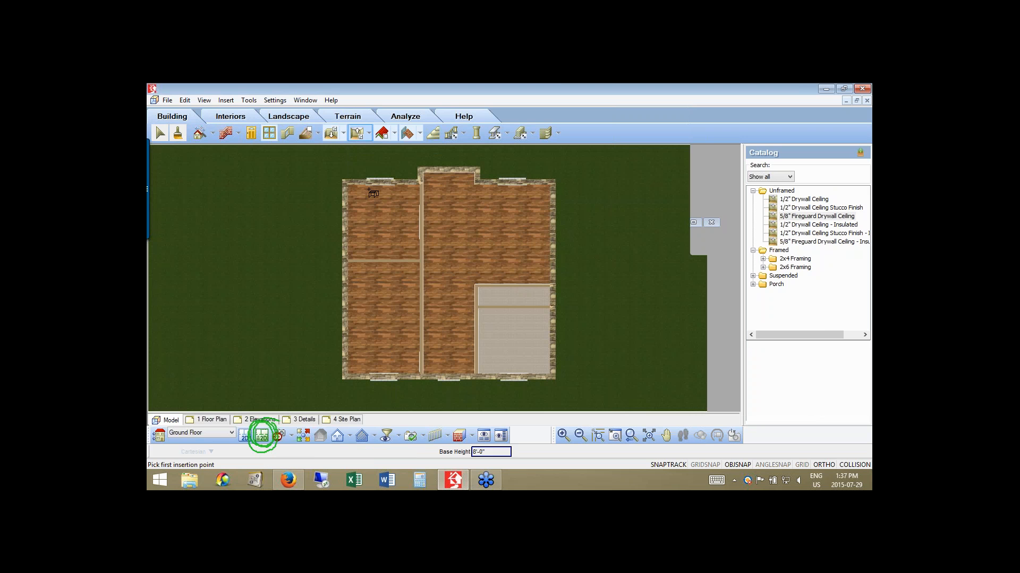
click(380, 218)
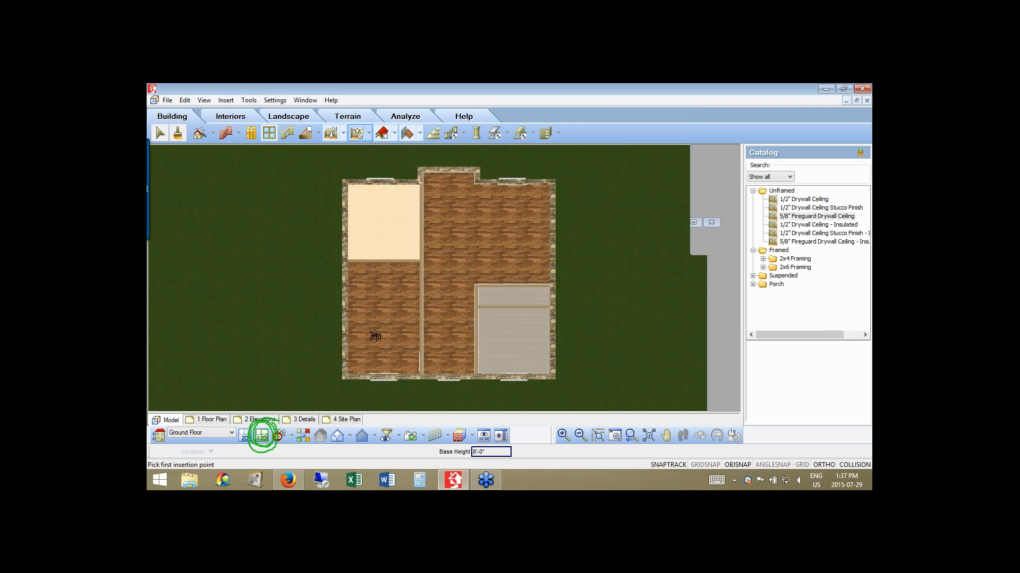
click(410, 327)
click(512, 331)
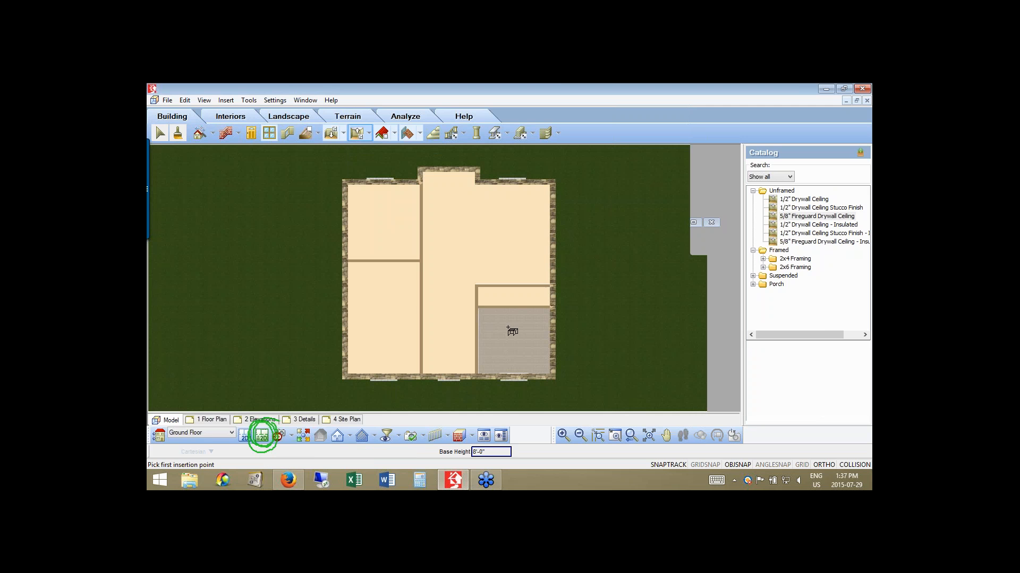
click(512, 332)
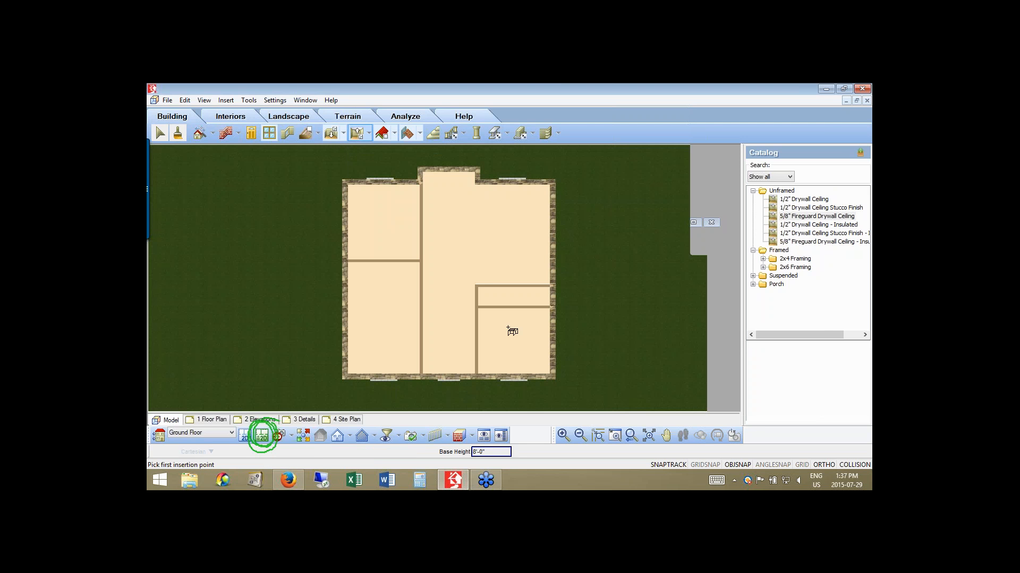
key(Escape)
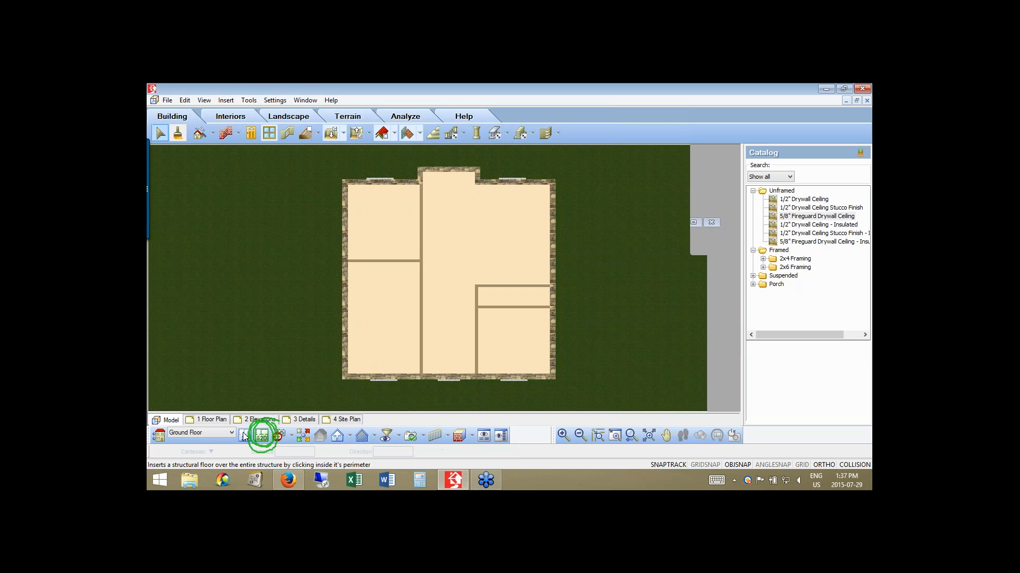
Examine the ceiling outlines around the closet in the 2D plan, and return to the full plan.
click(244, 436)
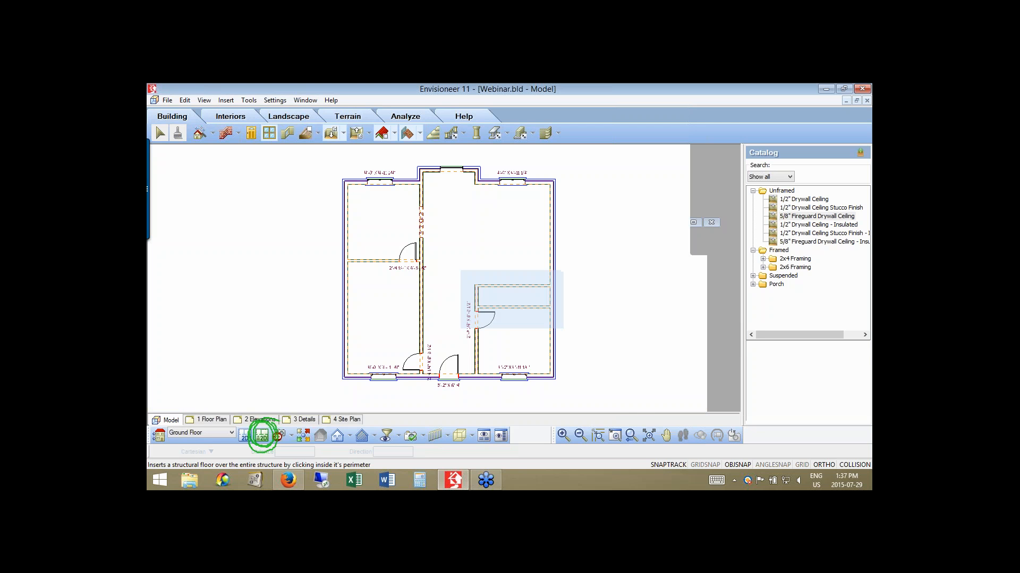
drag(460, 271, 563, 329)
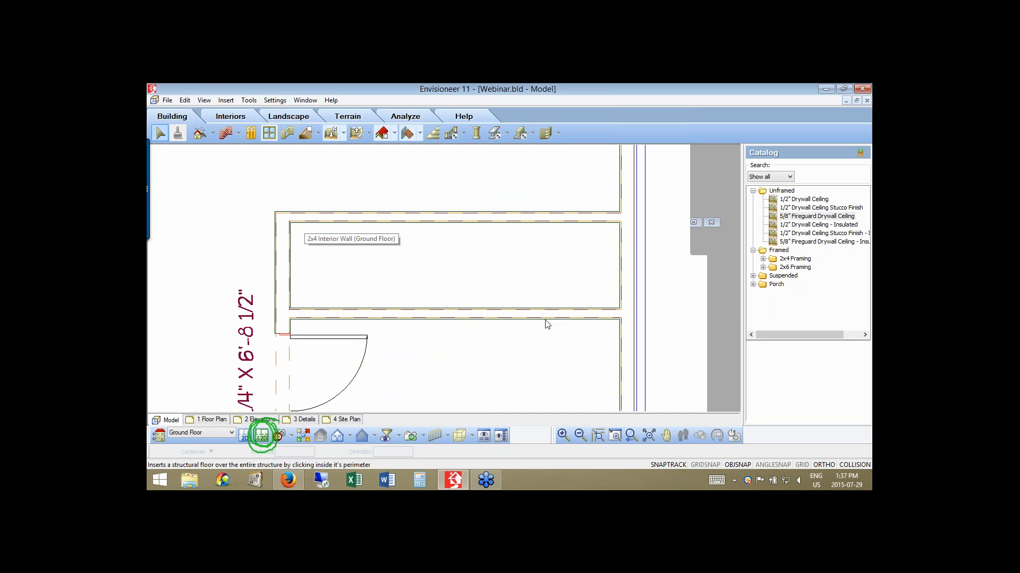
click(632, 436)
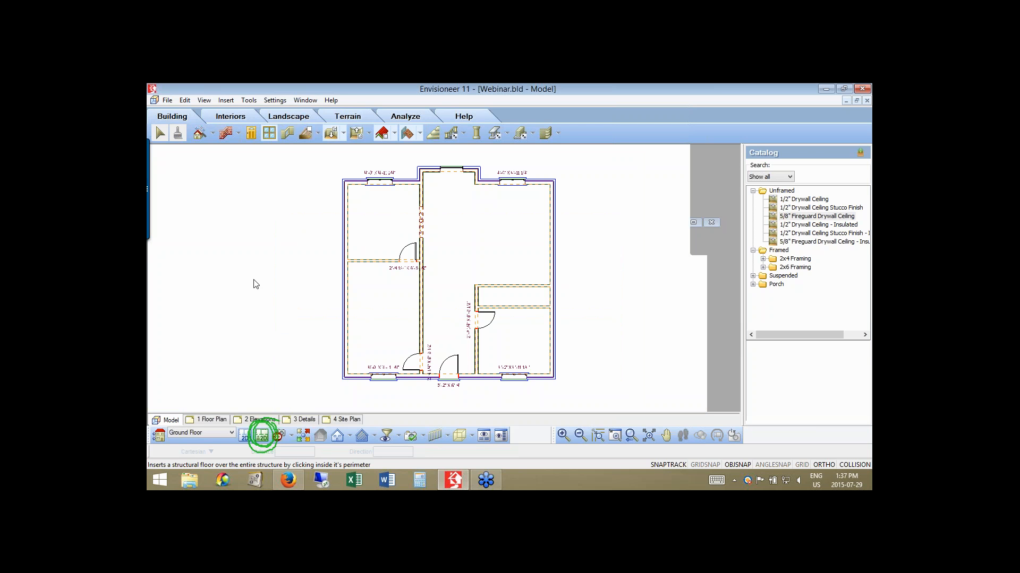
In the coloured overhead view, change the ceiling of the upper-left room to the Tray type.
click(263, 437)
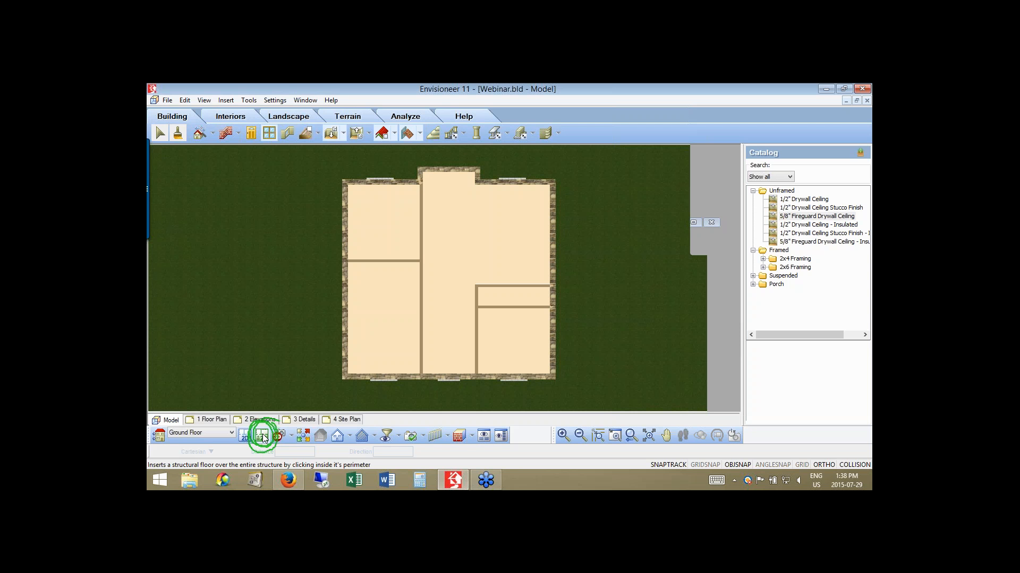
click(380, 228)
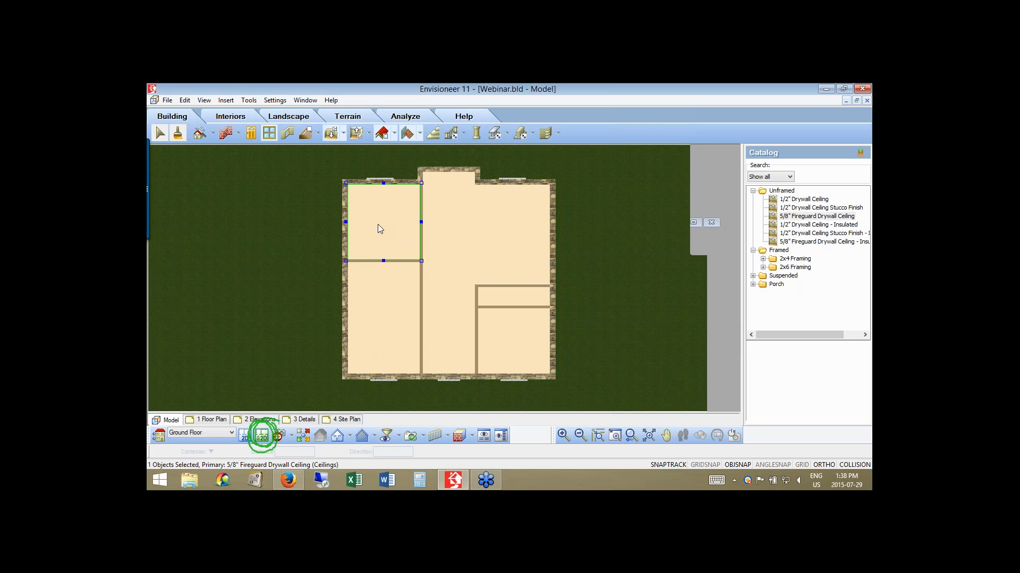
right_click(379, 229)
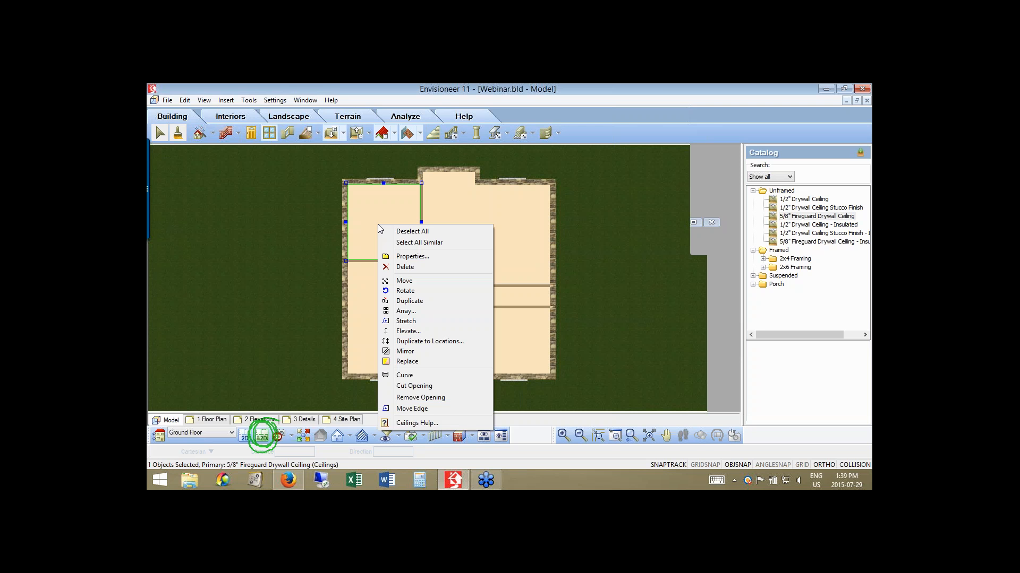
click(413, 257)
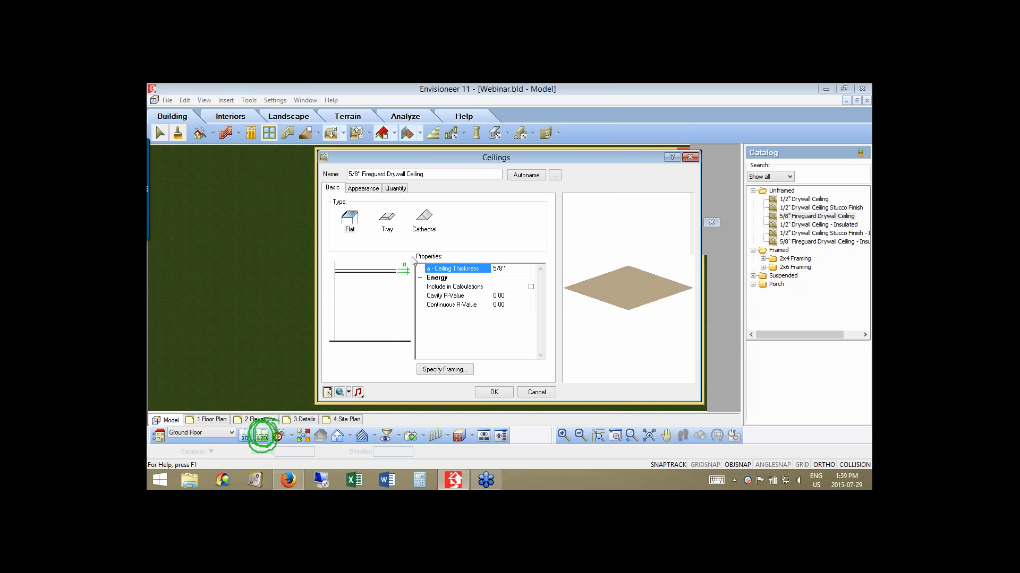
click(726, 242)
mouse_move(413, 194)
mouse_down()
mouse_move(343, 243)
mouse_move(348, 204)
mouse_up()
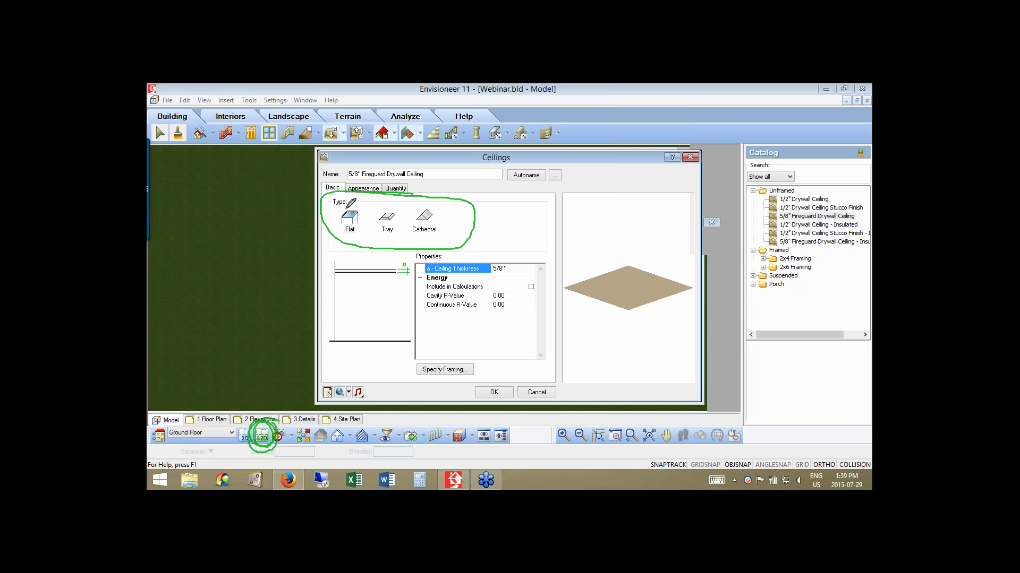
mouse_move(399, 232)
mouse_down()
mouse_move(378, 212)
mouse_move(398, 234)
mouse_up()
right_click(378, 213)
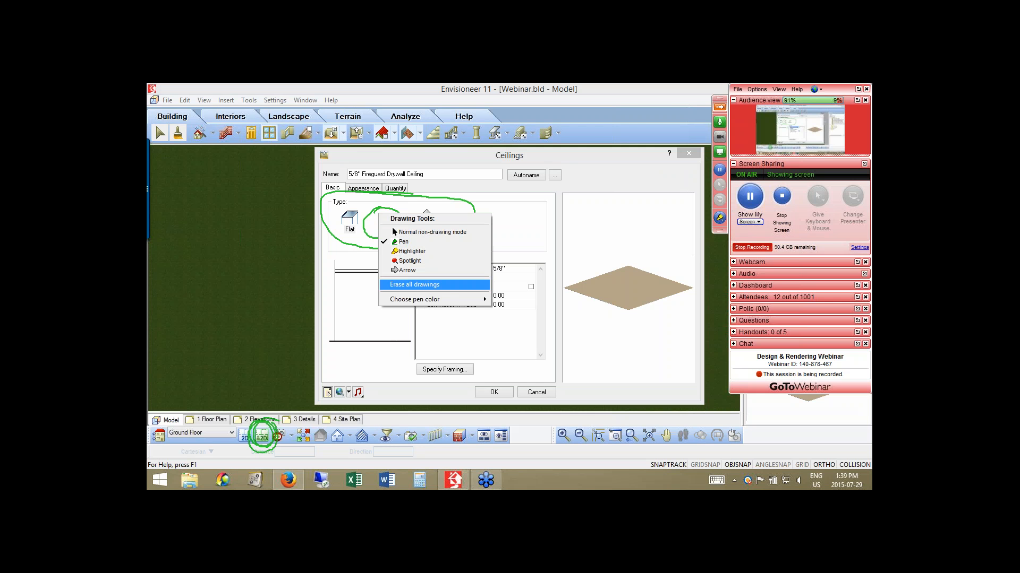
click(414, 284)
click(388, 218)
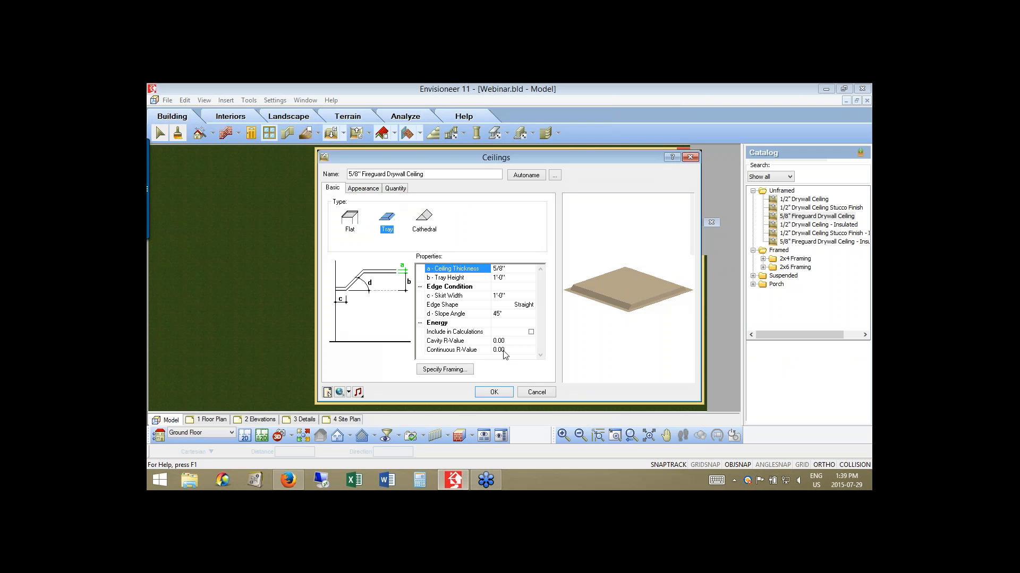
click(503, 395)
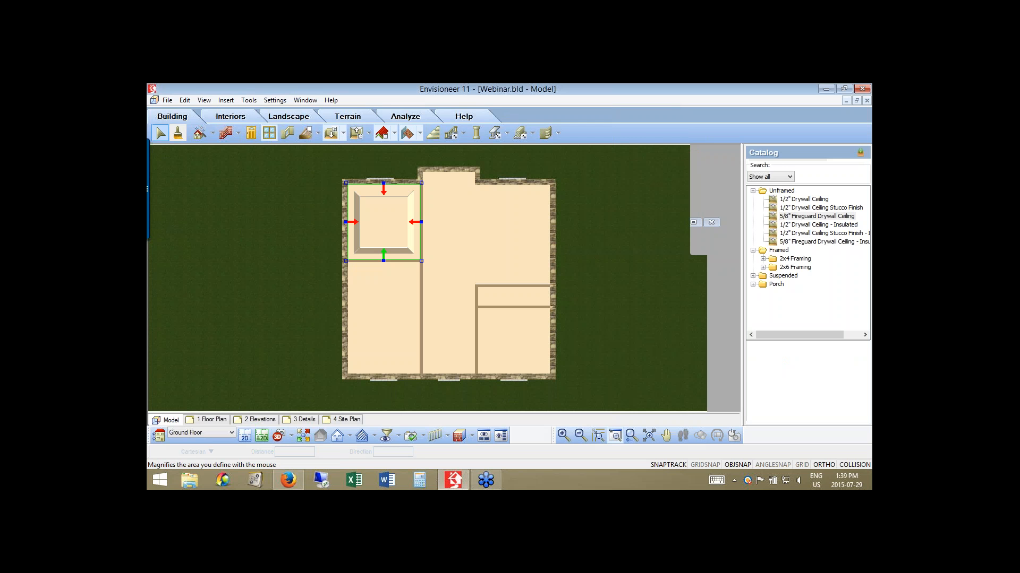
Set the slope angle of the upper-left room's tray ceiling to 30°.
click(615, 436)
drag(319, 275, 435, 172)
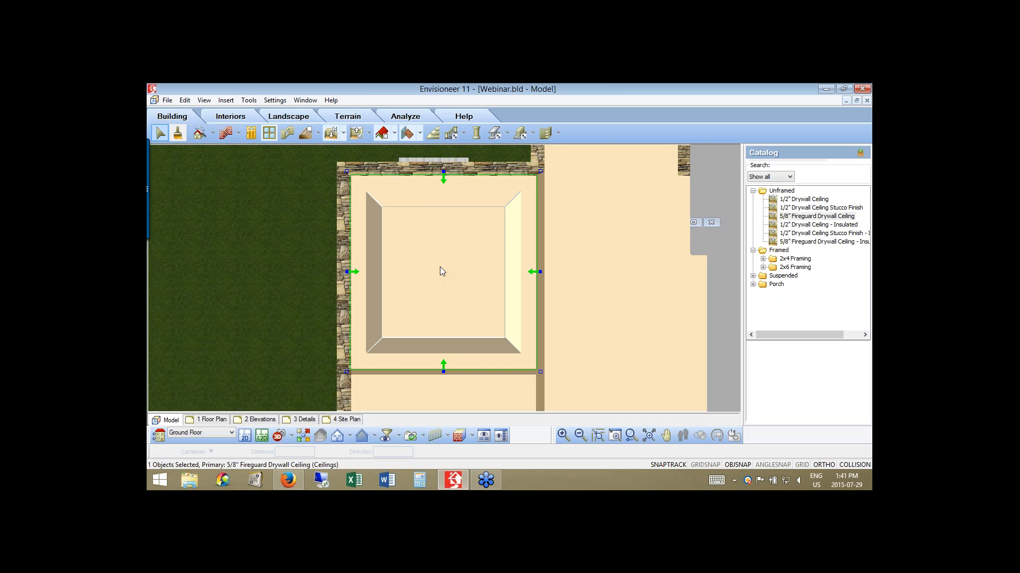
right_click(565, 207)
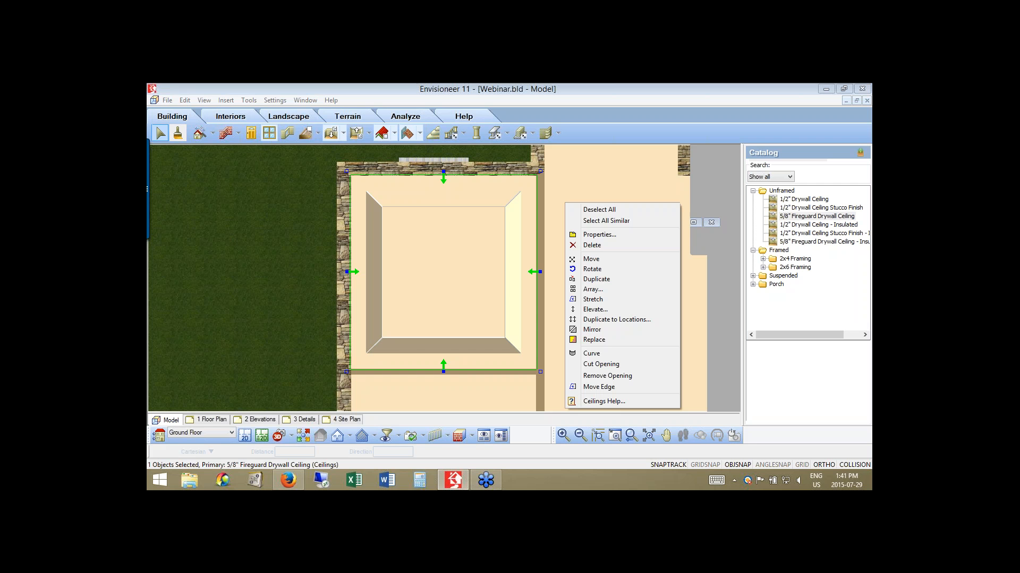
click(584, 234)
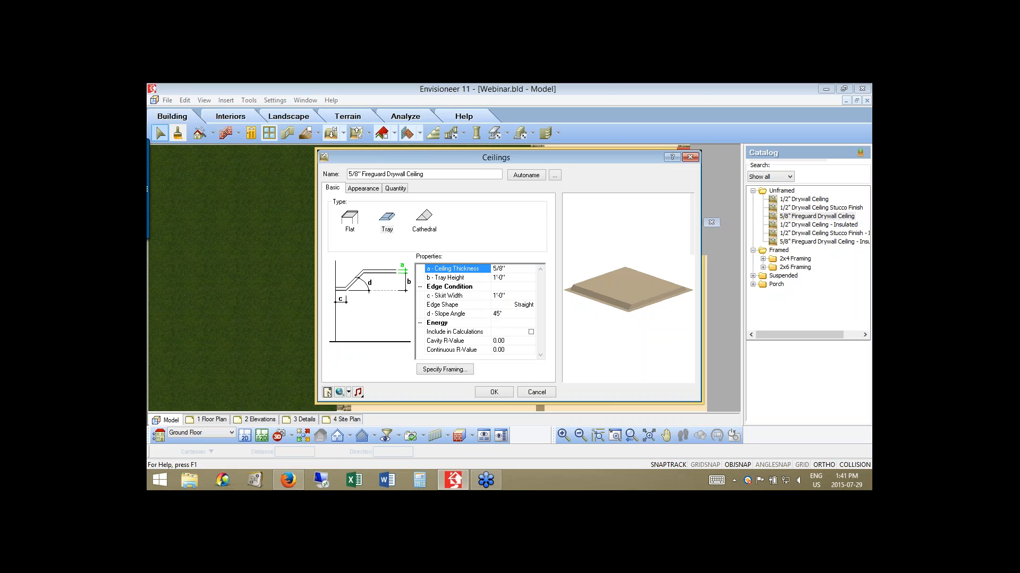
click(507, 279)
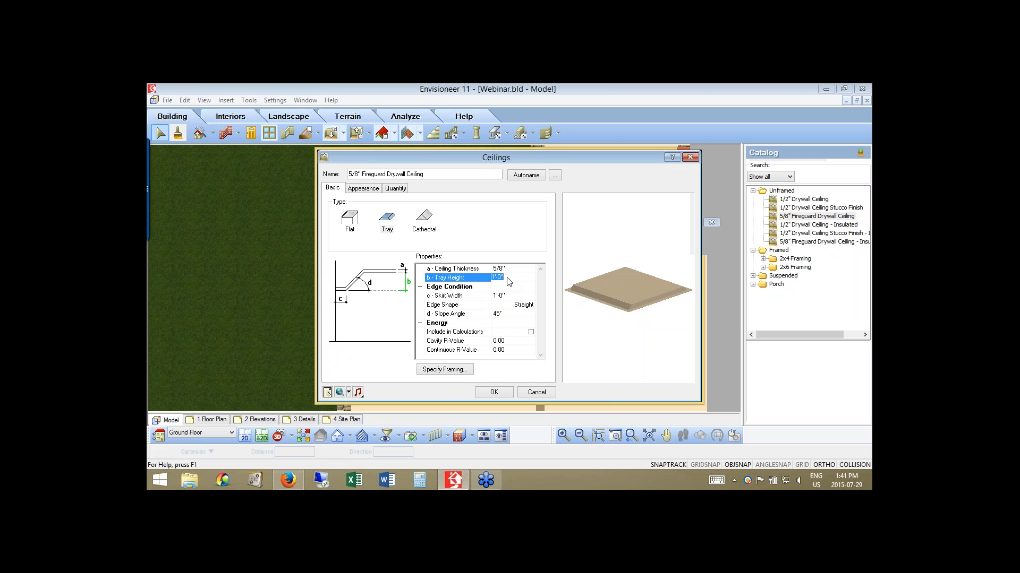
click(506, 317)
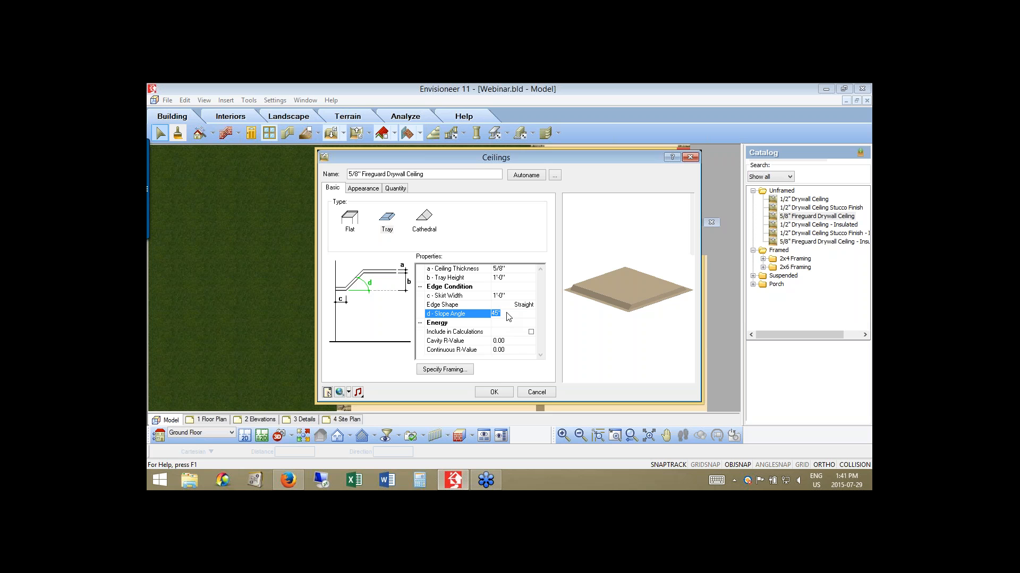
text(90)
click(507, 296)
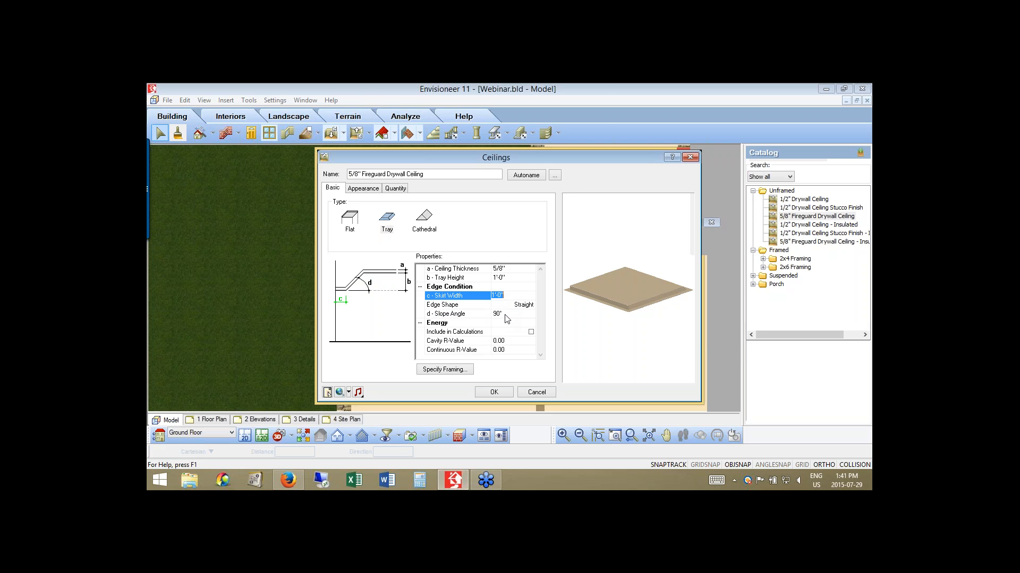
click(506, 315)
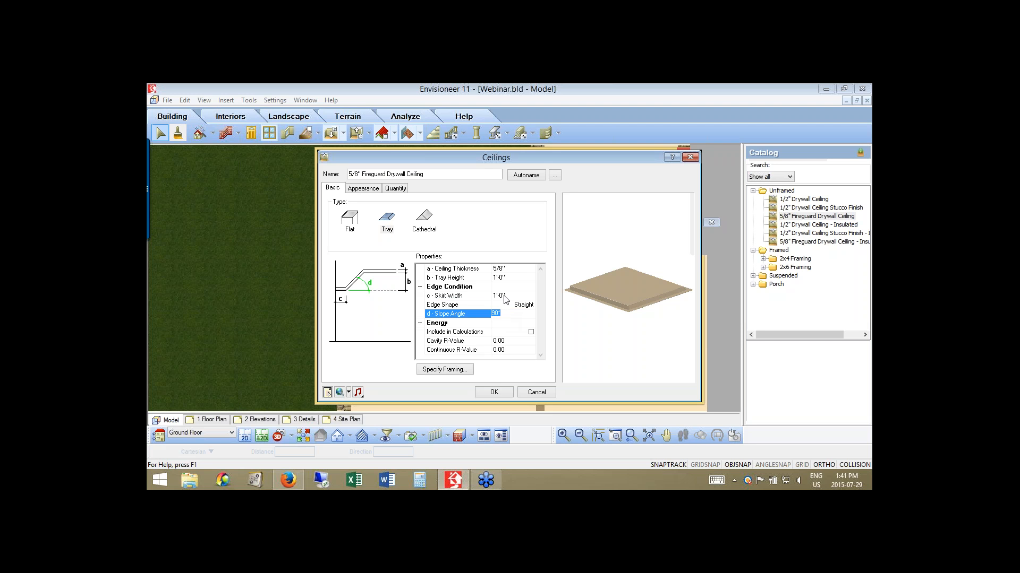
click(505, 299)
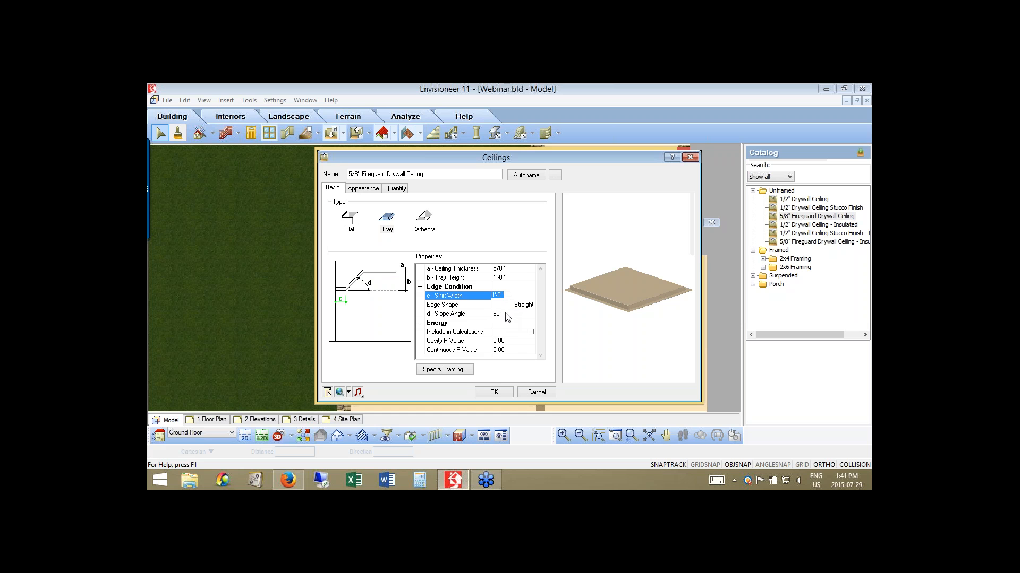
click(507, 317)
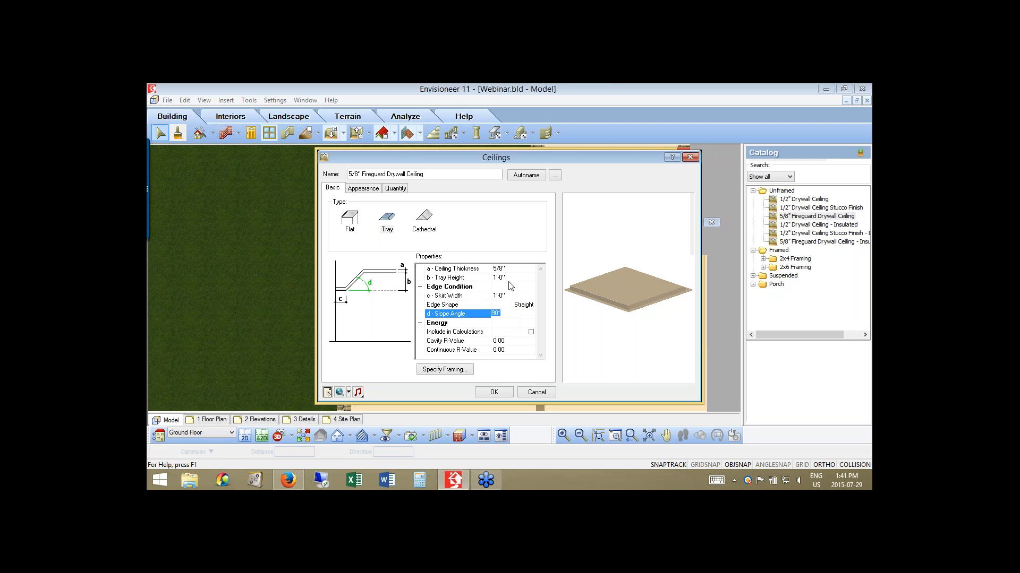
text(30)
key(Return)
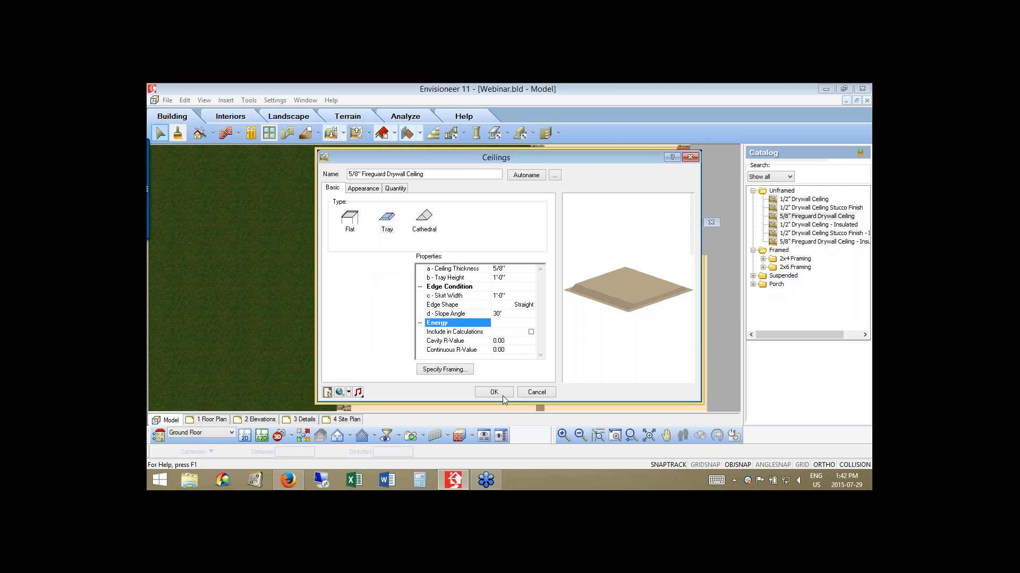
click(501, 395)
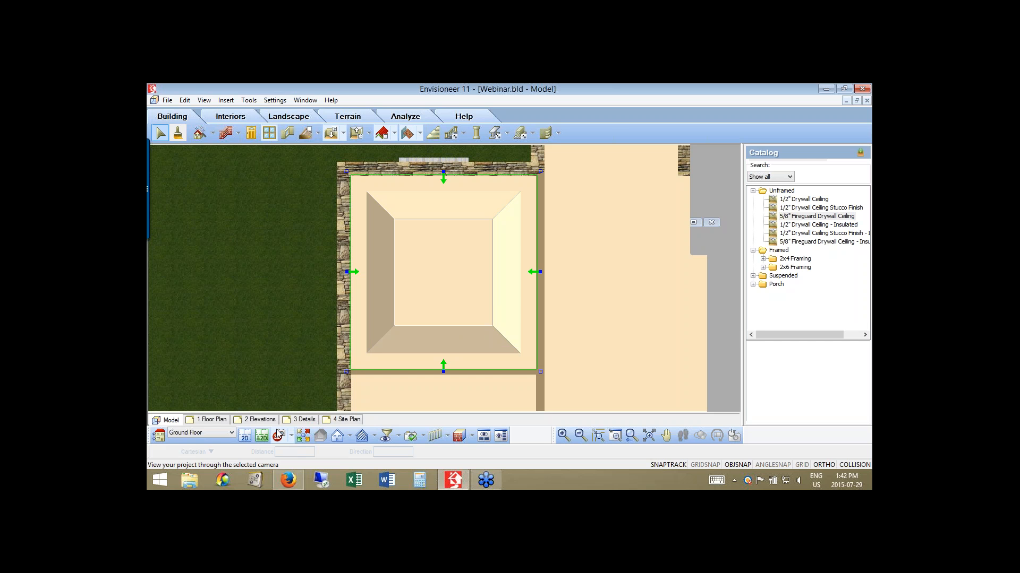
click(711, 247)
click(747, 252)
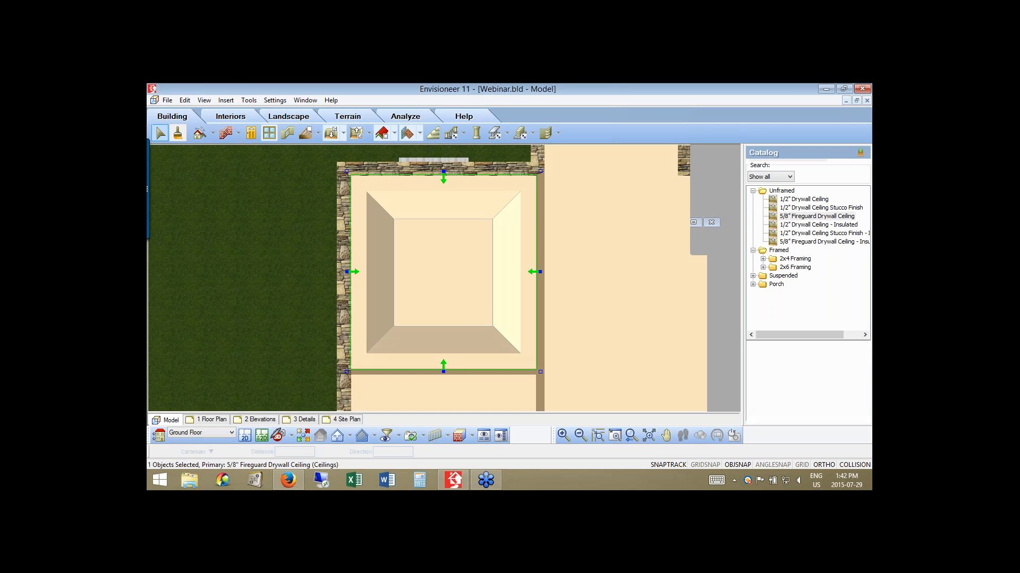
drag(284, 424, 268, 440)
right_click(294, 419)
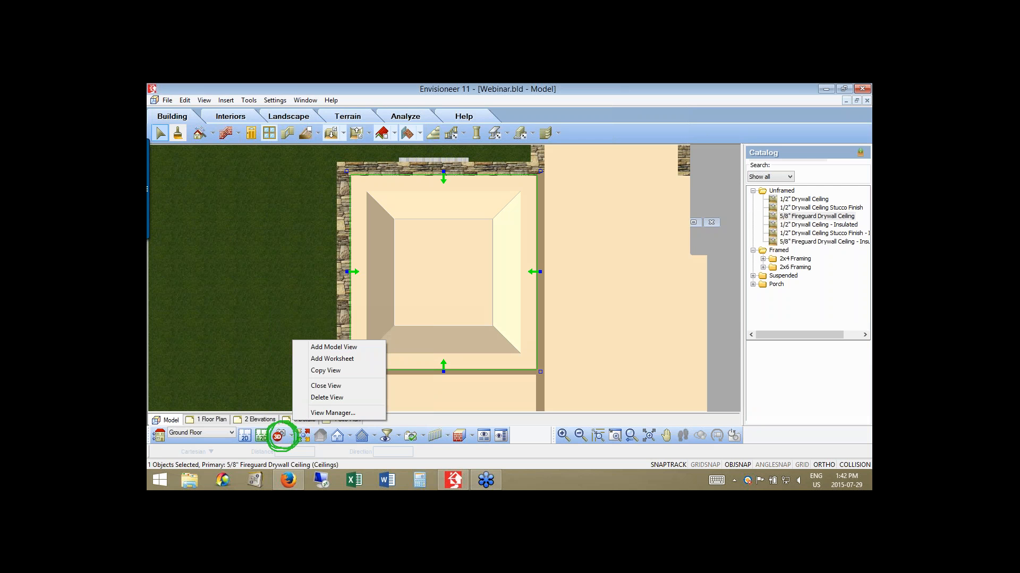
key(Escape)
Place a new camera near the upper-right corner of the tray-ceiling room, aimed at the room's lower-left corner.
click(291, 436)
click(317, 412)
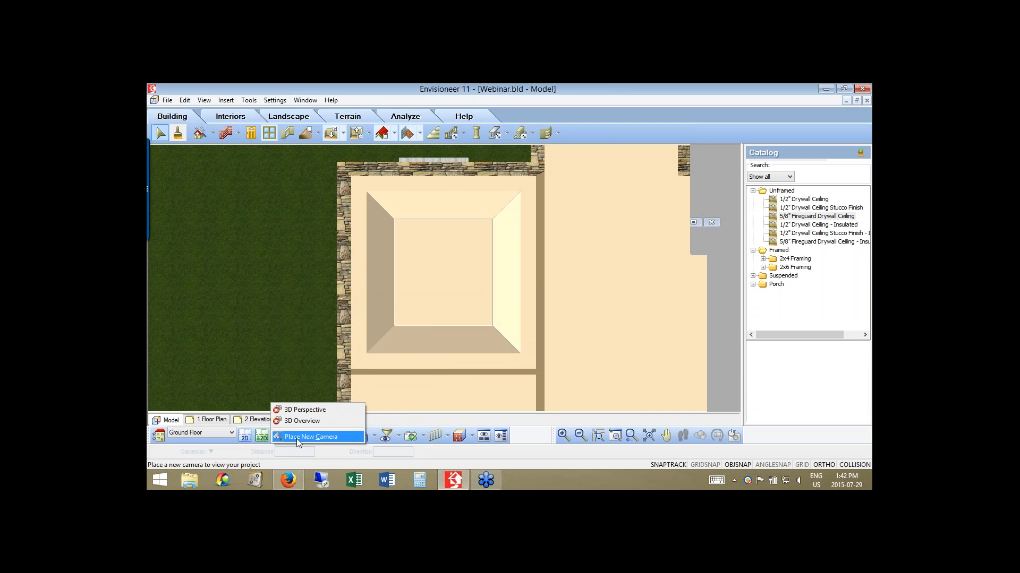
click(296, 439)
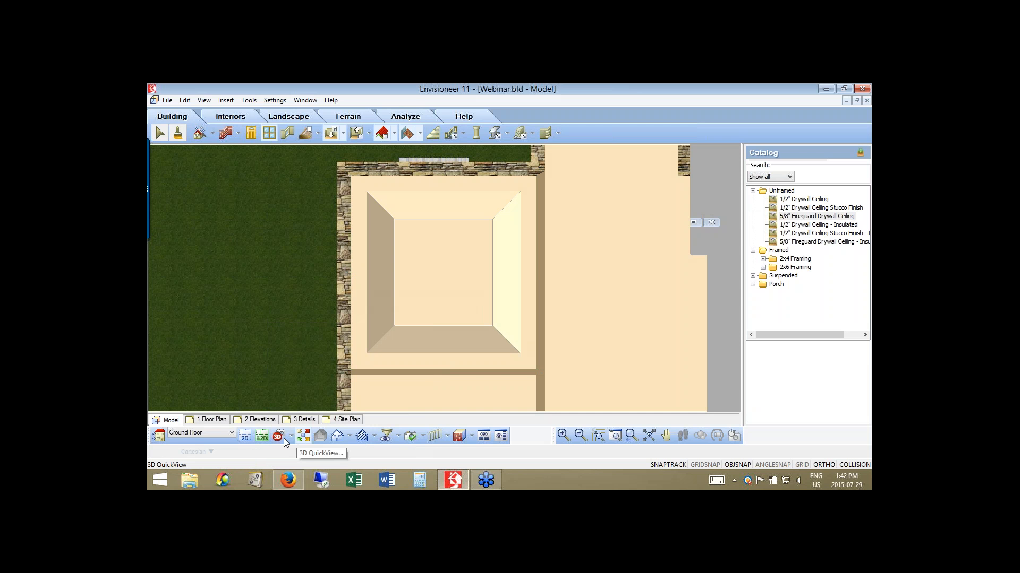
click(347, 323)
click(452, 276)
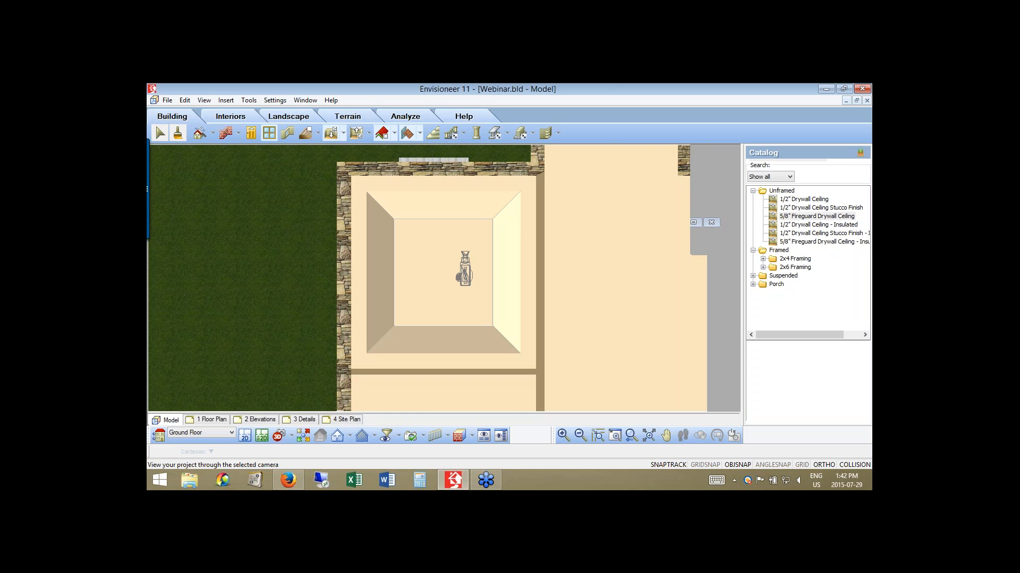
click(528, 222)
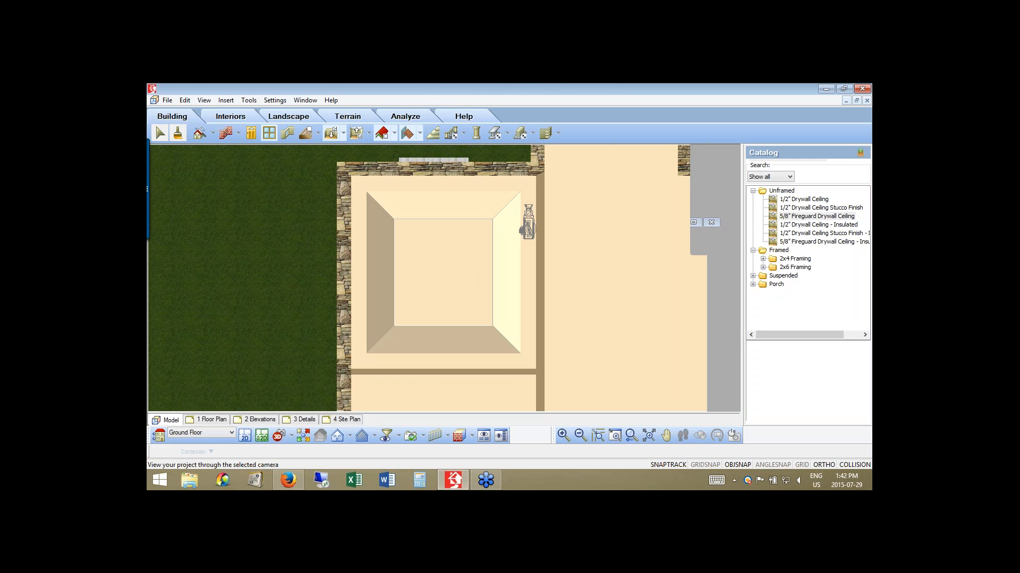
click(526, 208)
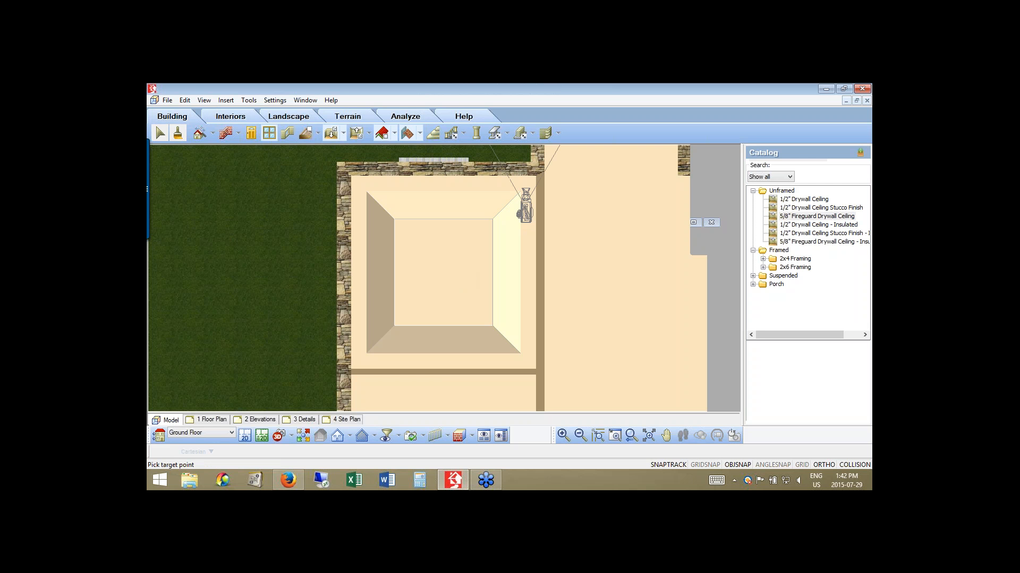
click(368, 345)
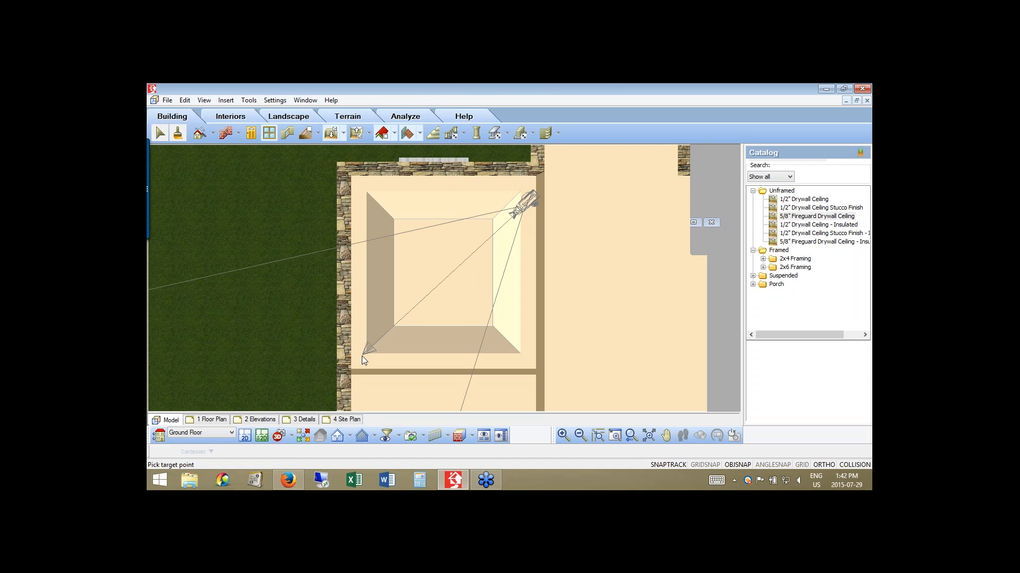
click(362, 356)
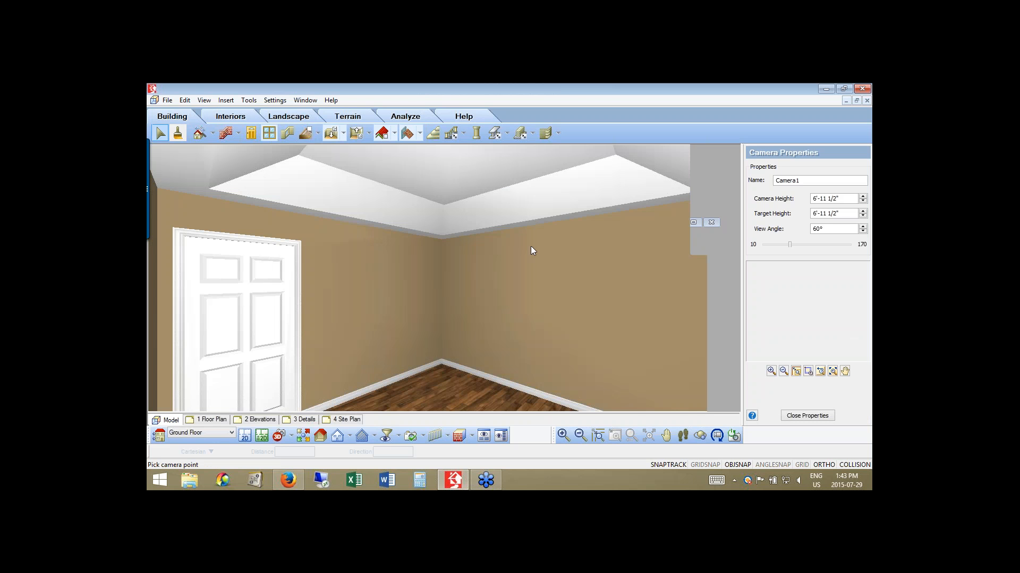
Spin the camera's view around and upward inside the room to examine the tray ceiling, and select the ceiling.
click(716, 436)
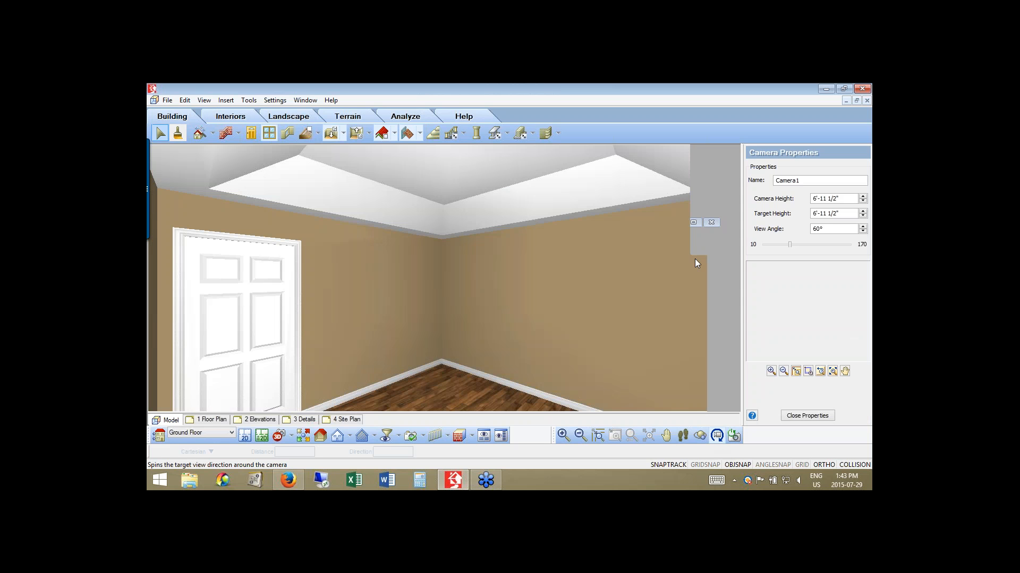
click(718, 232)
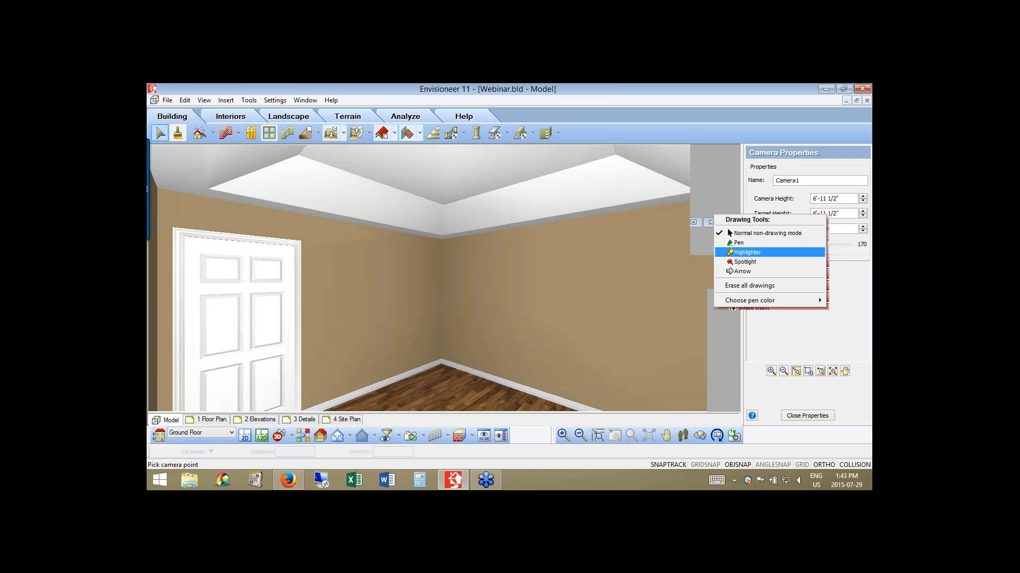
click(747, 253)
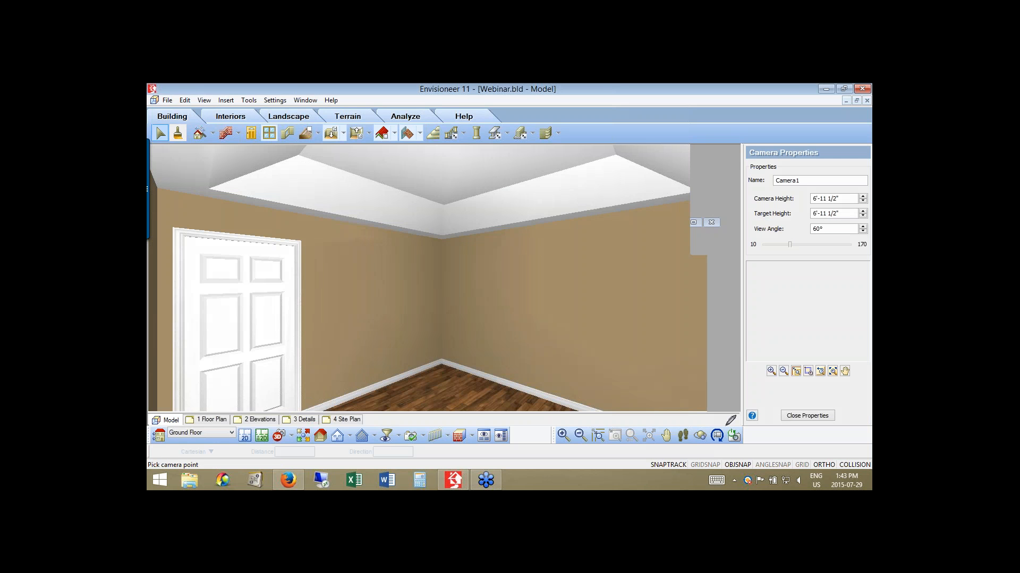
mouse_move(726, 424)
mouse_down()
mouse_move(709, 443)
mouse_move(706, 431)
mouse_up()
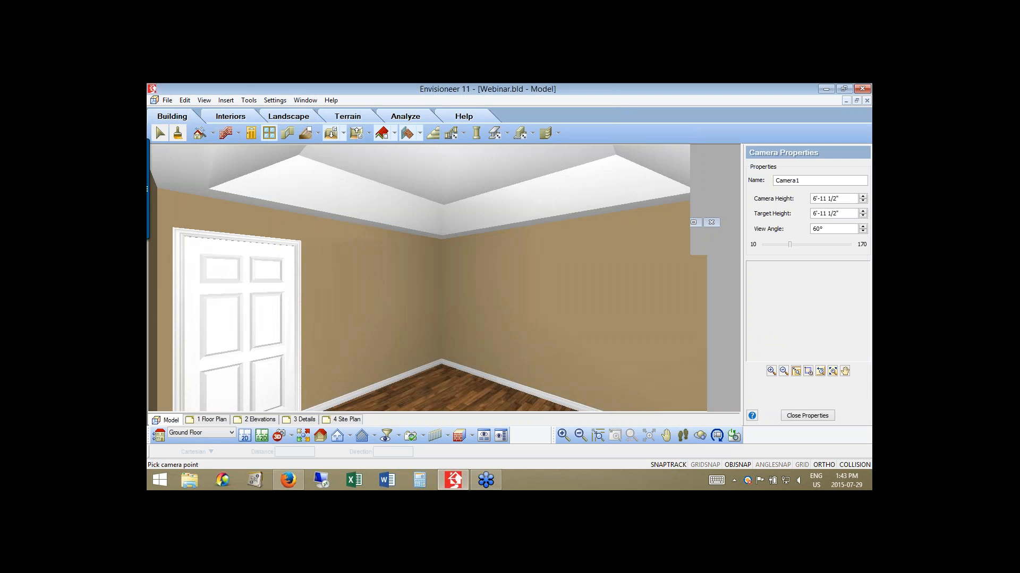
drag(481, 304, 435, 290)
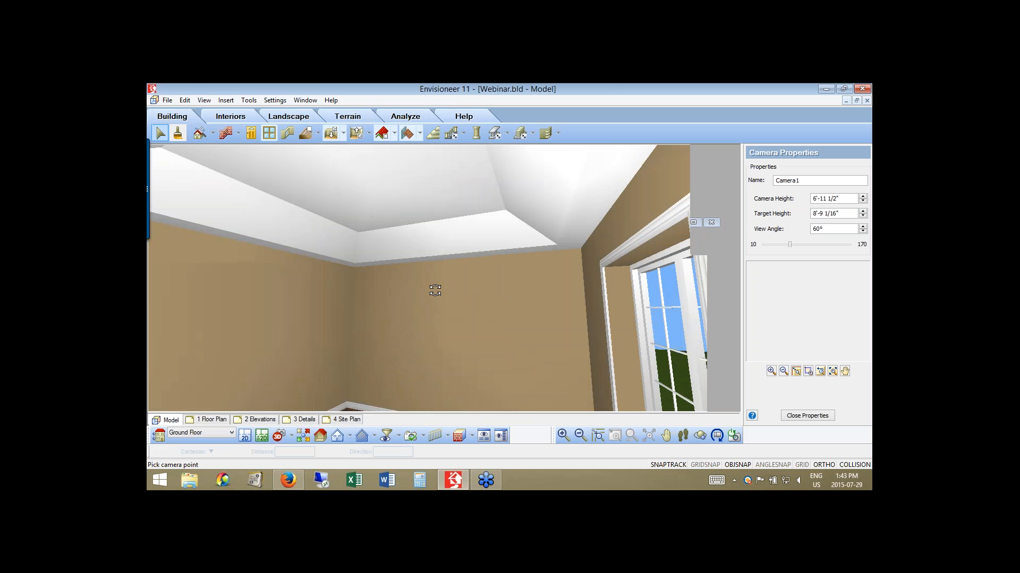
drag(435, 290, 442, 256)
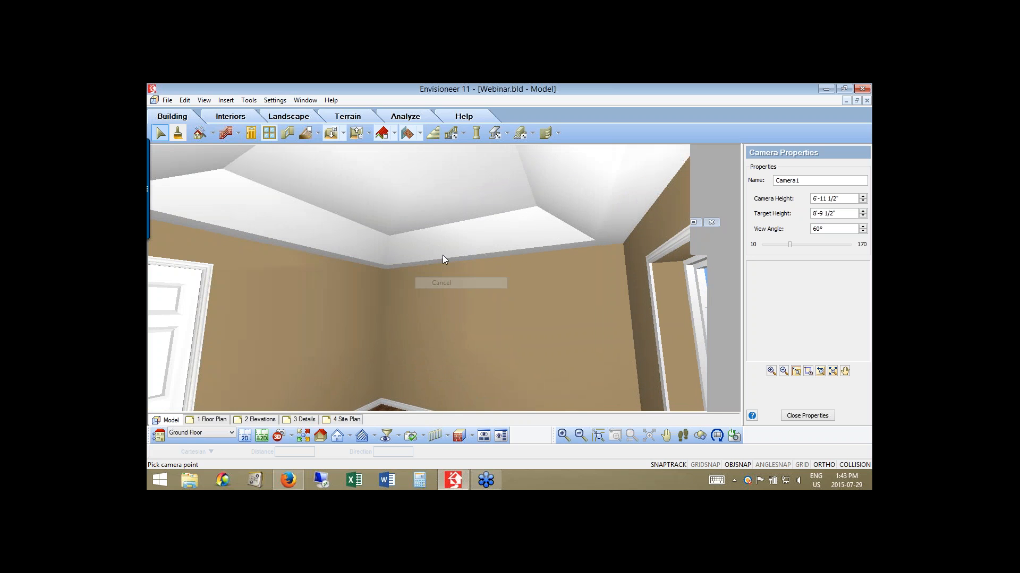
click(443, 256)
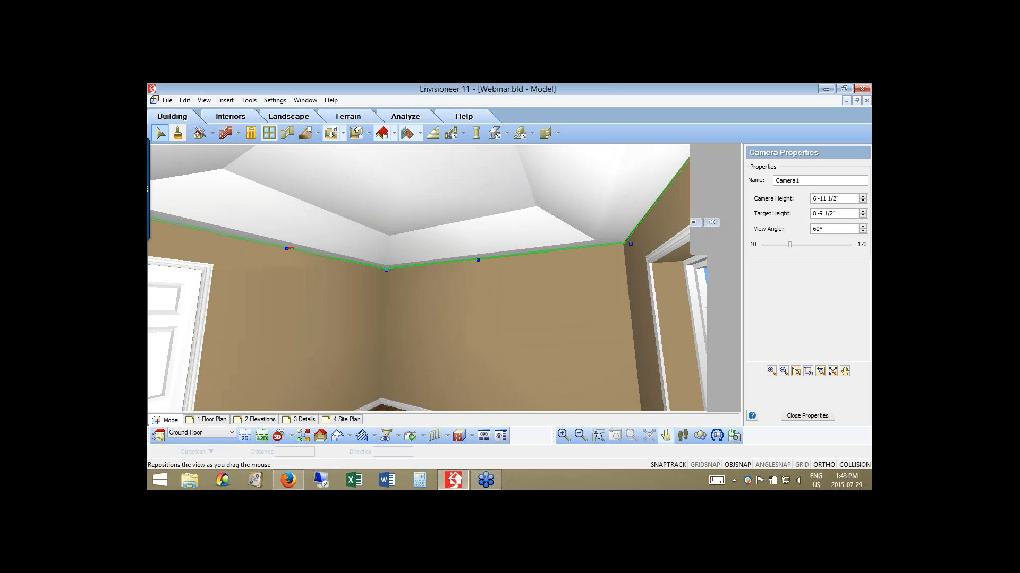
Set the tray ceiling's slope angle to 90° and its tray height to 6".
click(683, 436)
drag(532, 338, 341, 234)
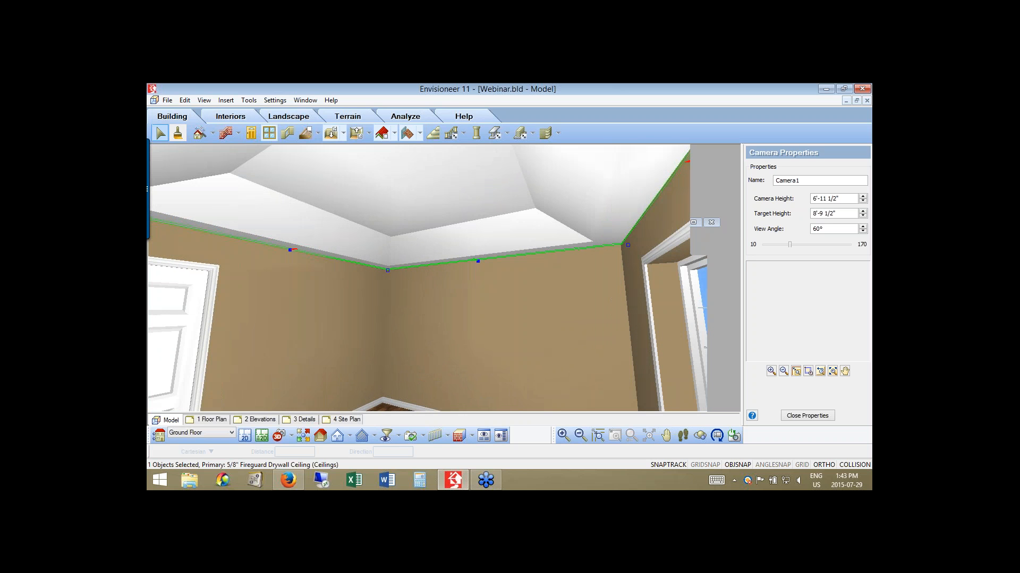
right_click(659, 166)
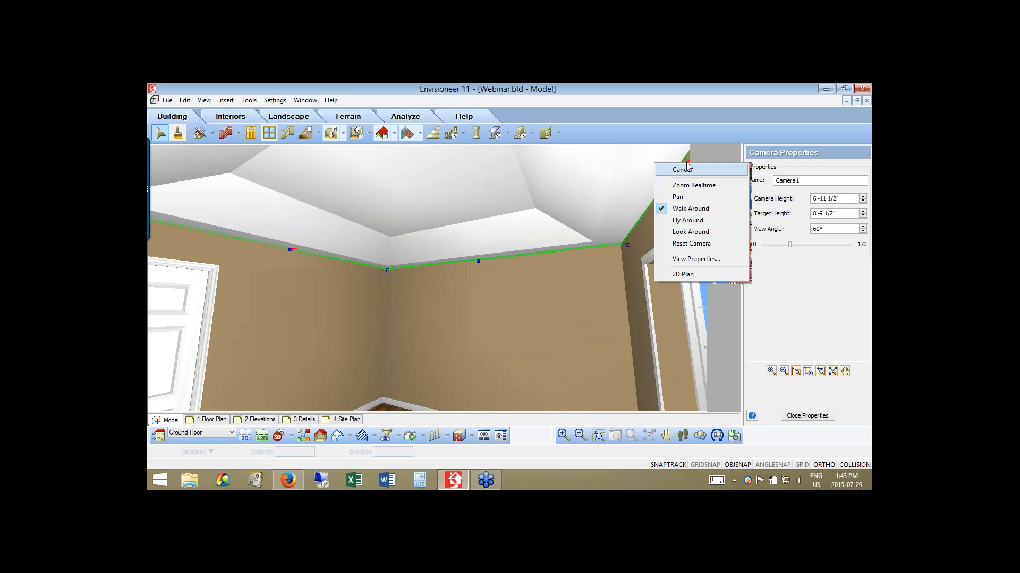
click(686, 167)
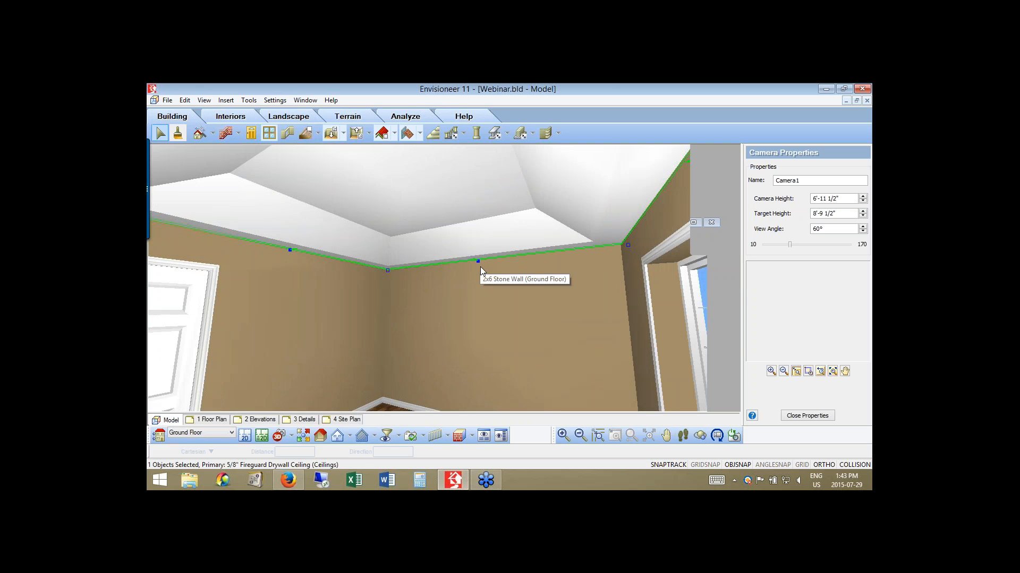
right_click(463, 245)
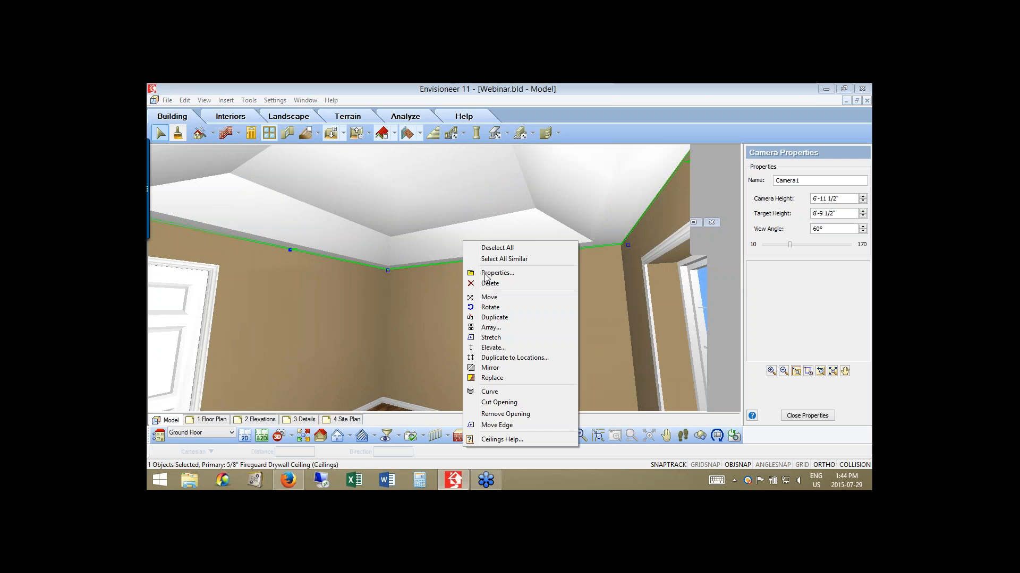
click(485, 274)
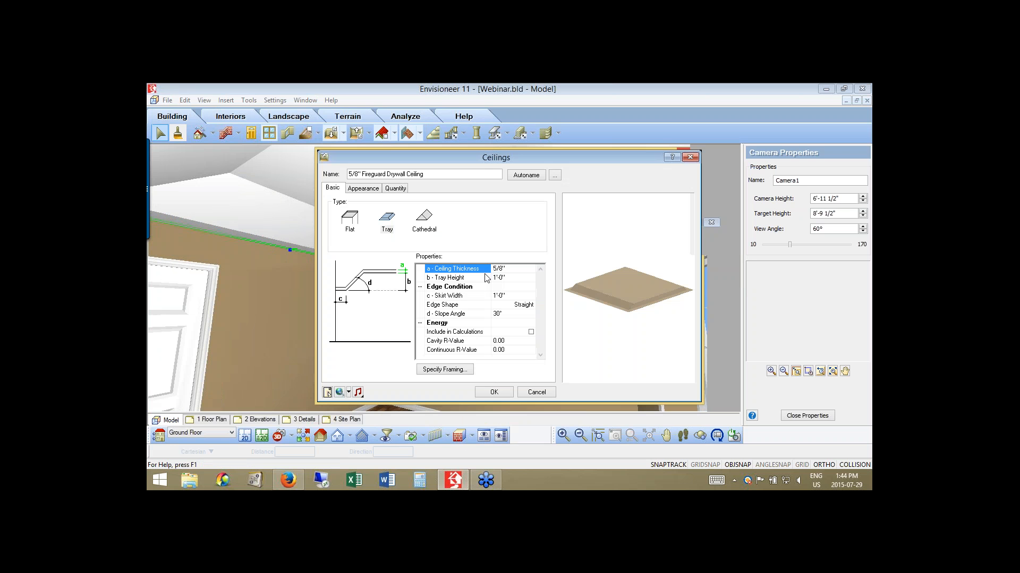
click(505, 315)
text(90)
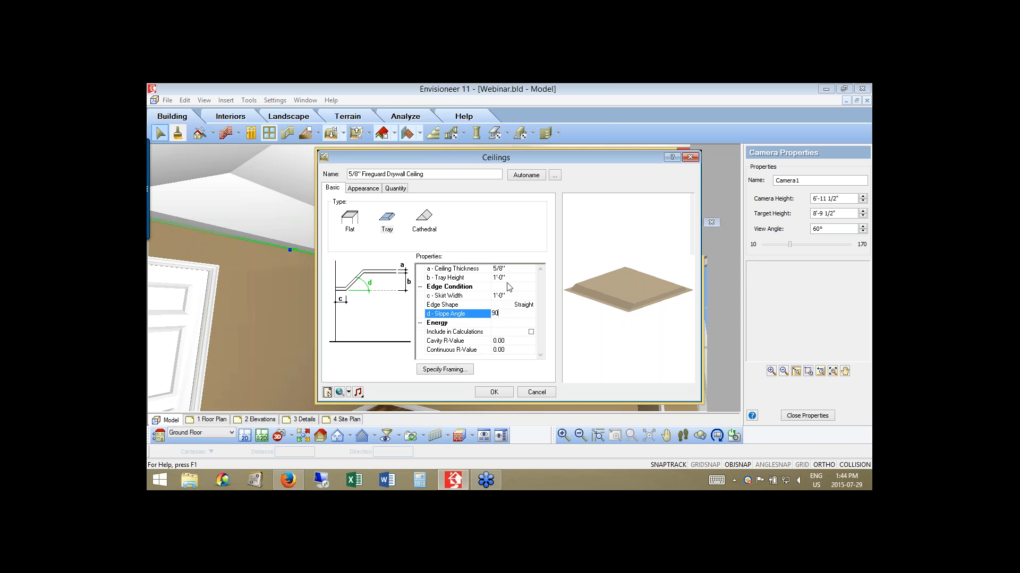
click(507, 278)
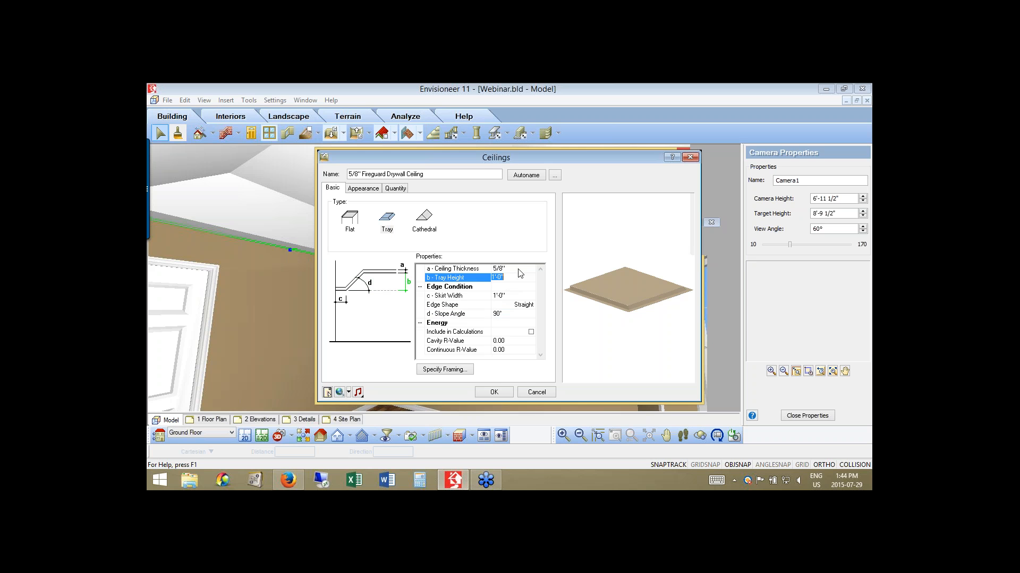
text(6)
click(519, 269)
click(509, 396)
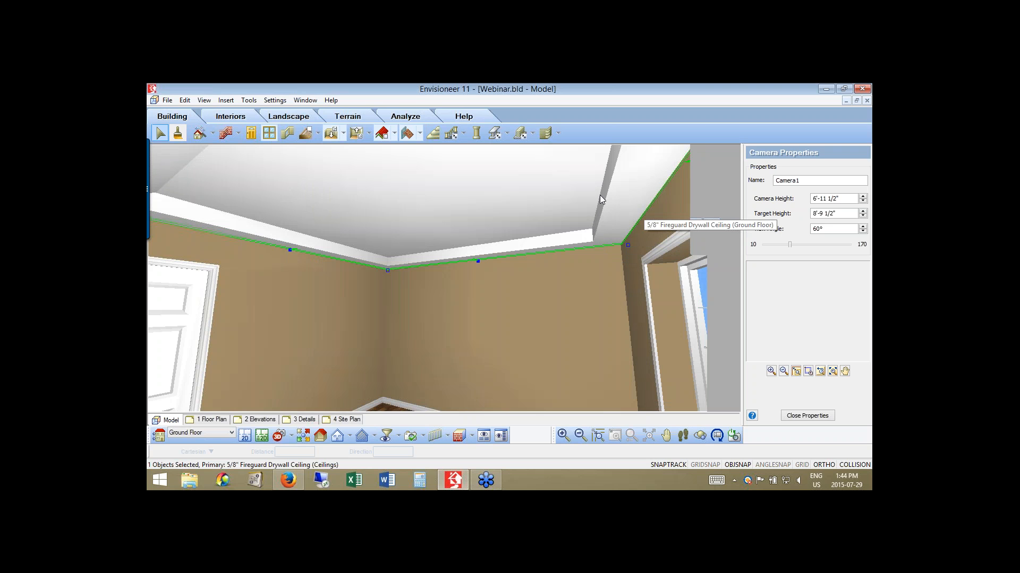
In the coloured overhead view, set the skirt width of the tray ceiling's right edge to 6" and its slope angle to 90°.
click(260, 438)
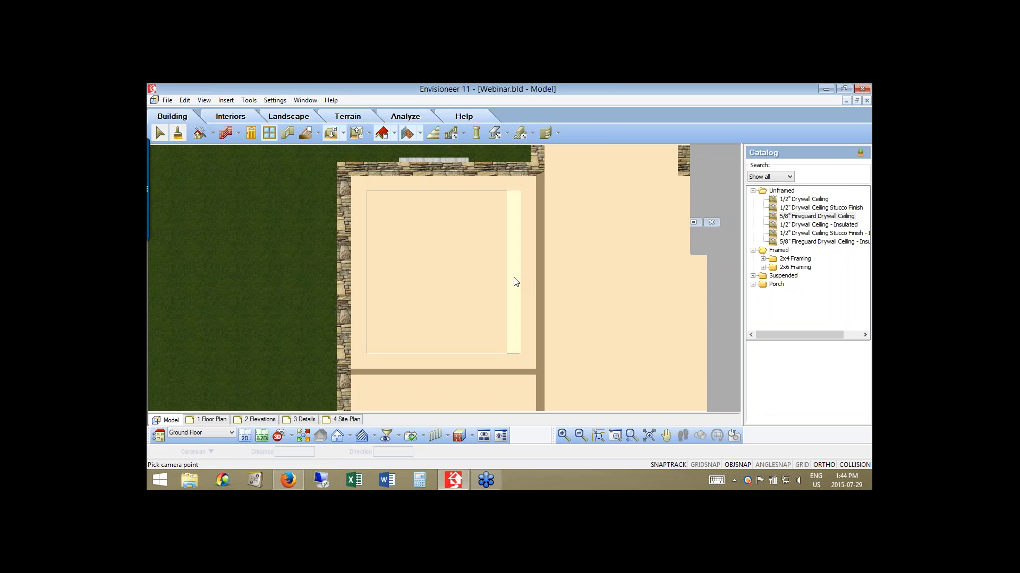
click(516, 282)
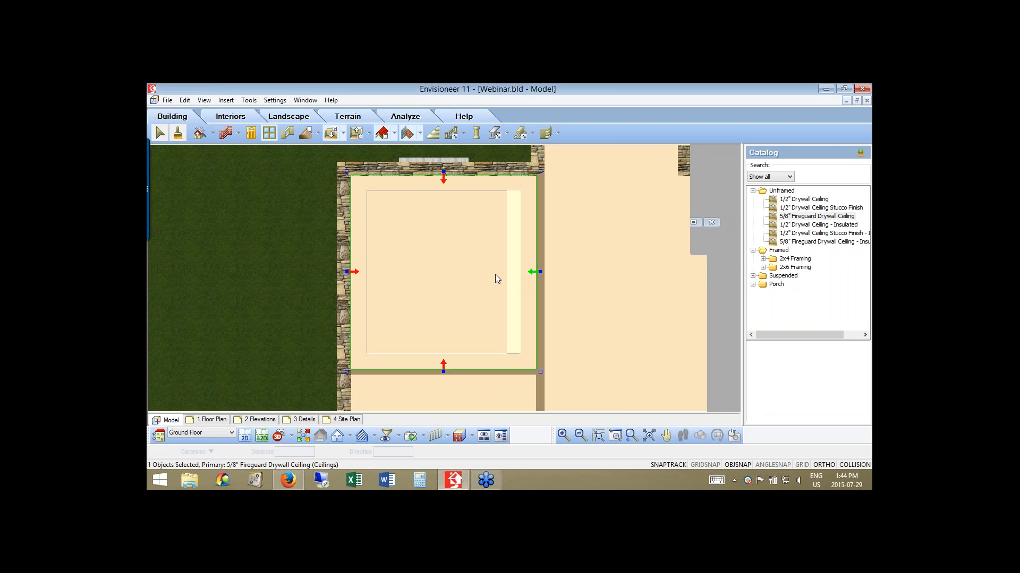
right_click(523, 294)
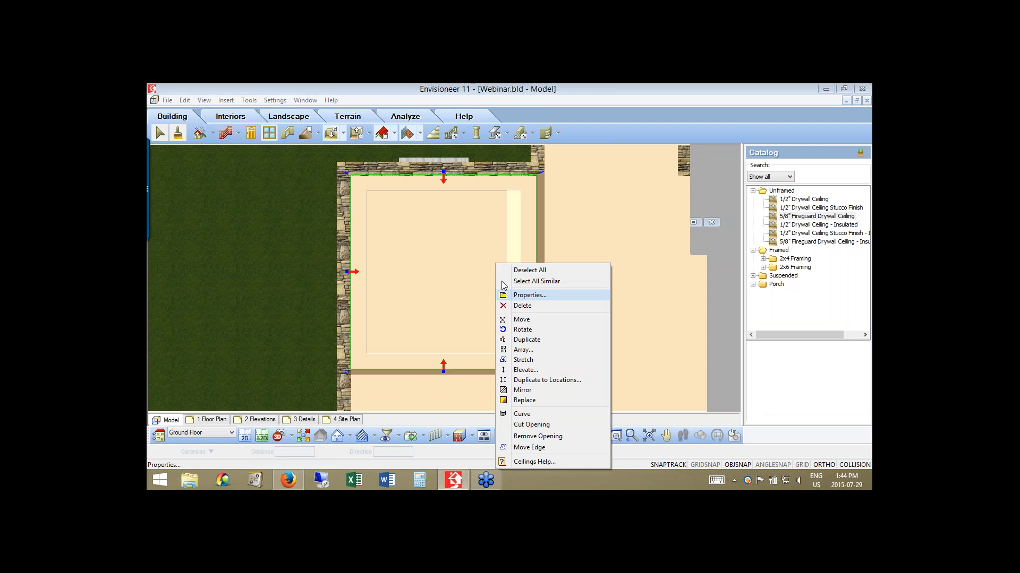
click(524, 294)
click(507, 297)
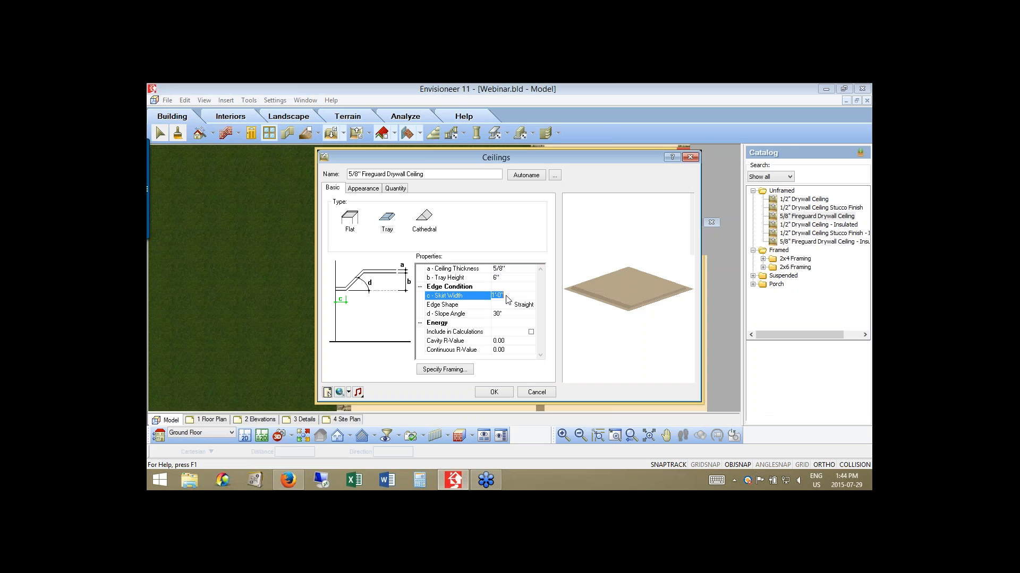
text(6)
click(508, 314)
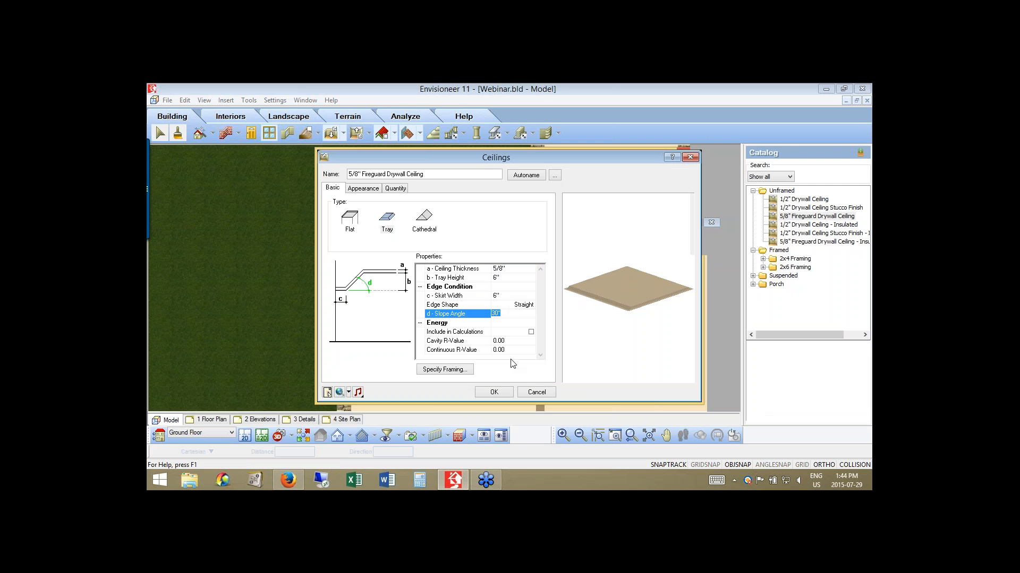
text(90)
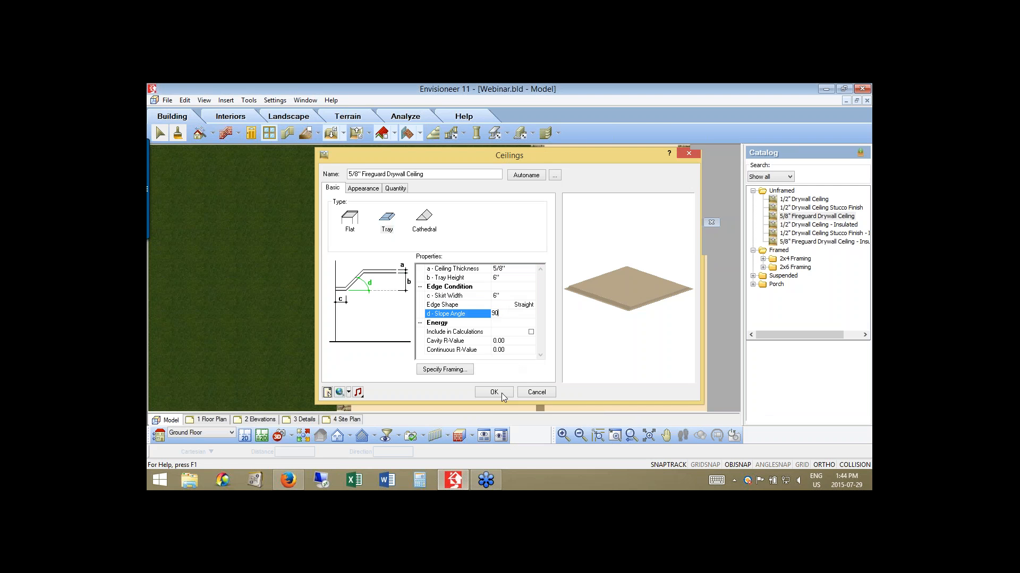
click(494, 393)
Change the ceiling of the lower-left room to the Cathedral type.
click(632, 436)
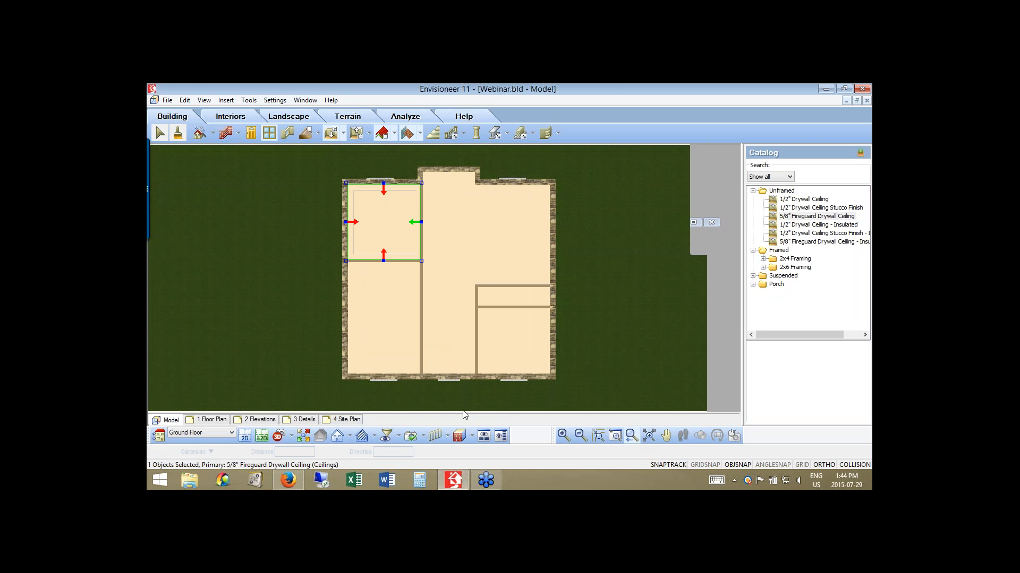
click(374, 305)
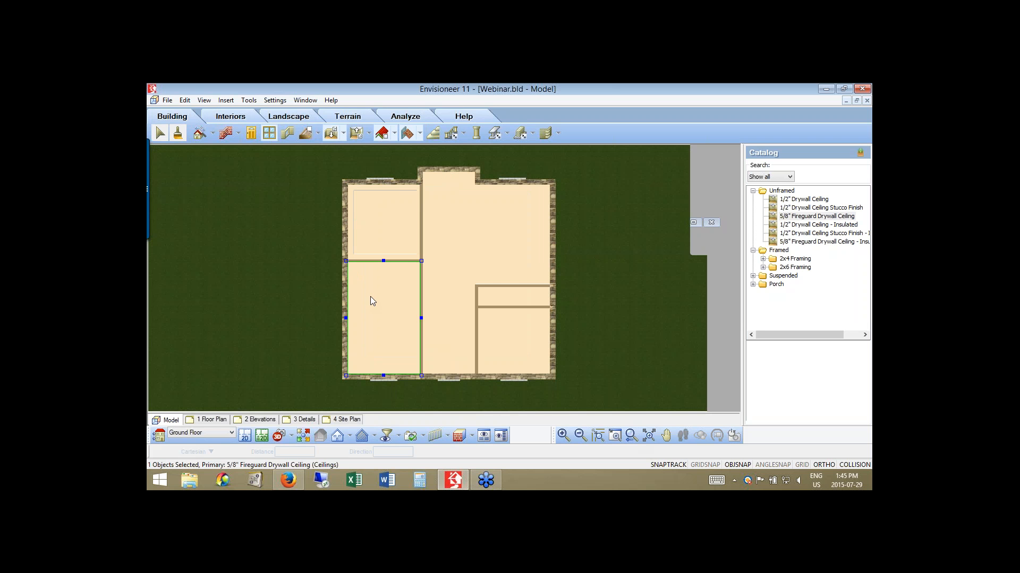
right_click(386, 310)
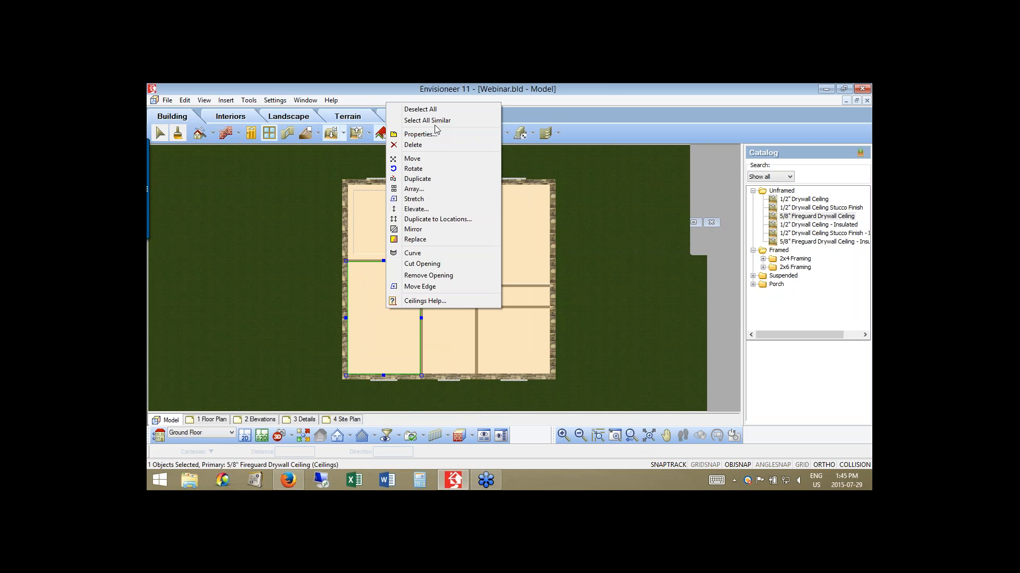
click(432, 139)
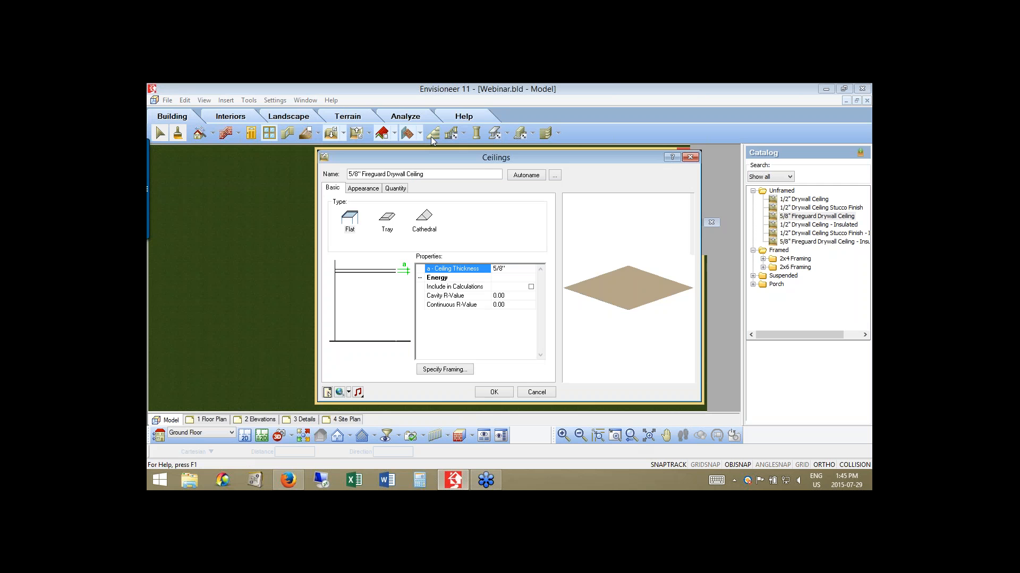
click(426, 224)
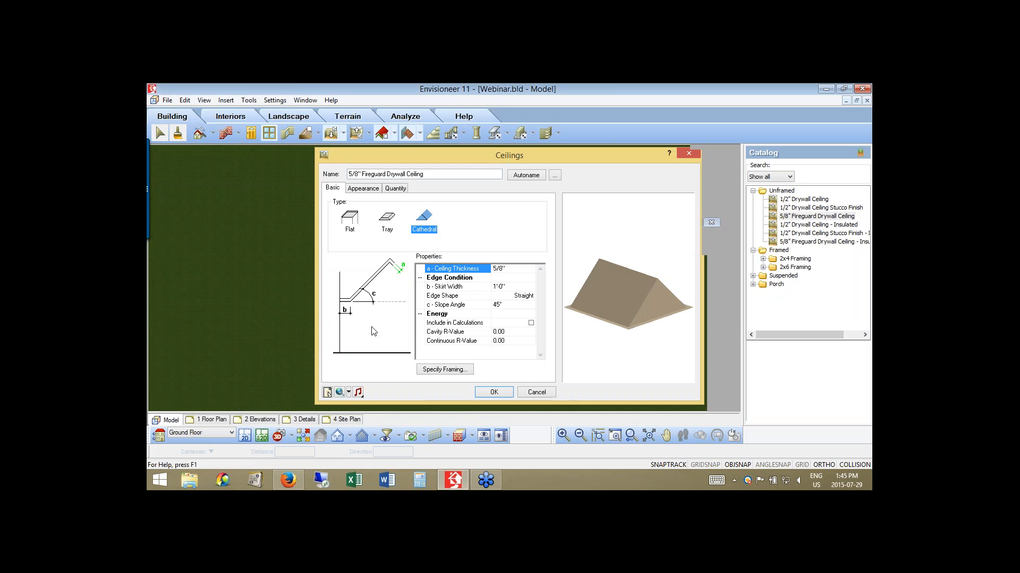
key(Return)
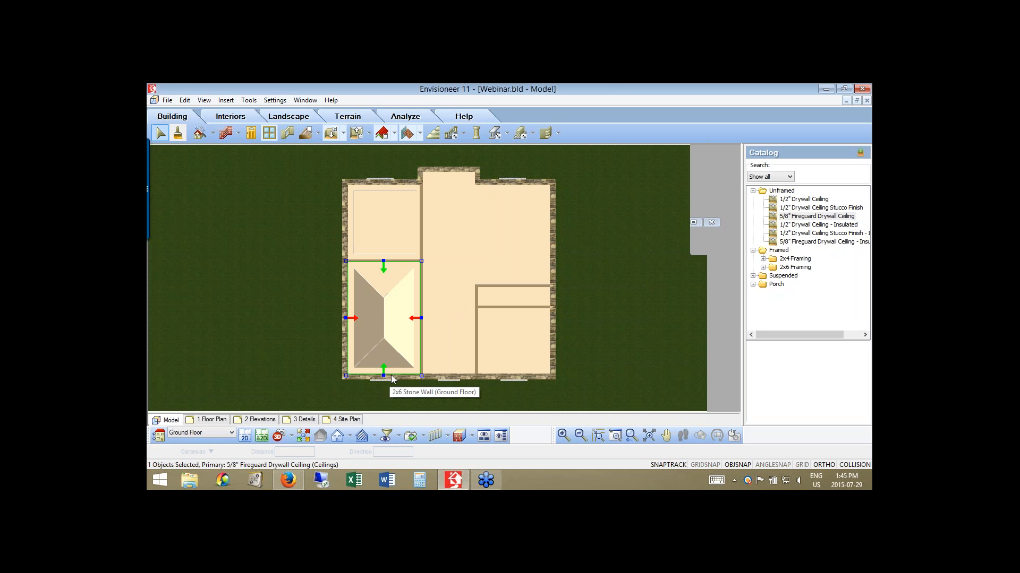
Set the slope angle to 90° for the upper and lower edges of the lower-left room's cathedral ceiling.
right_click(482, 293)
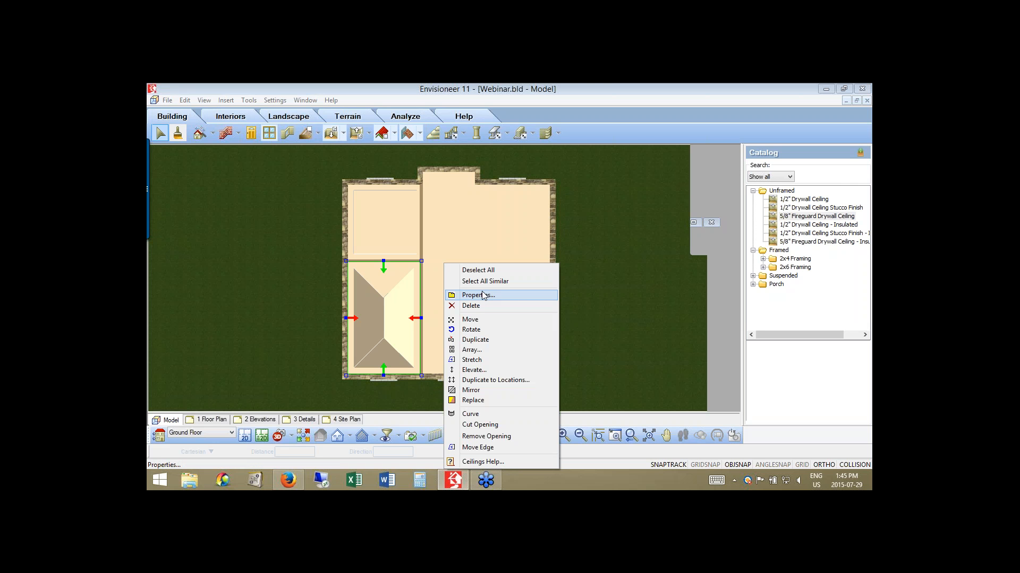
click(483, 295)
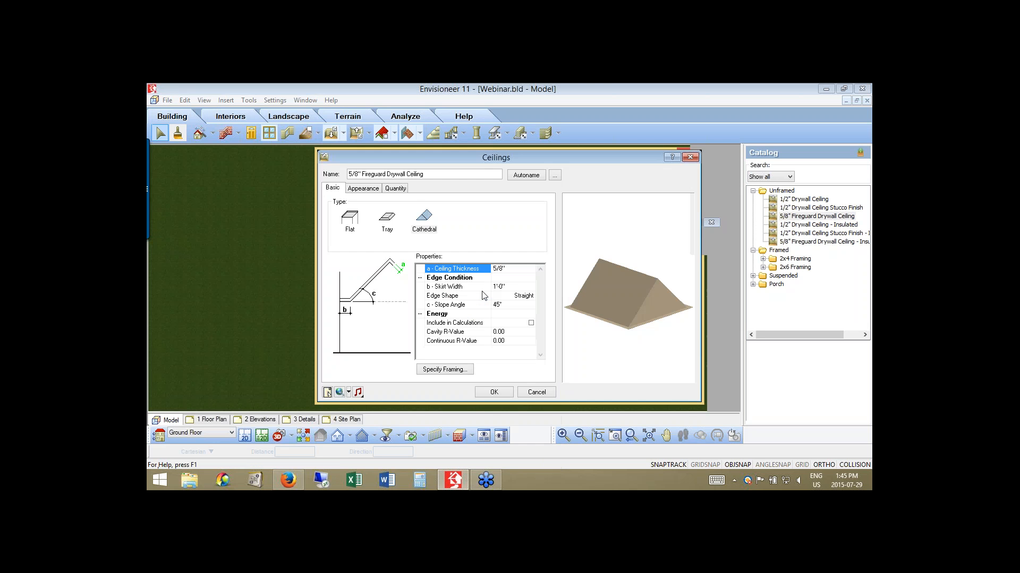
click(507, 305)
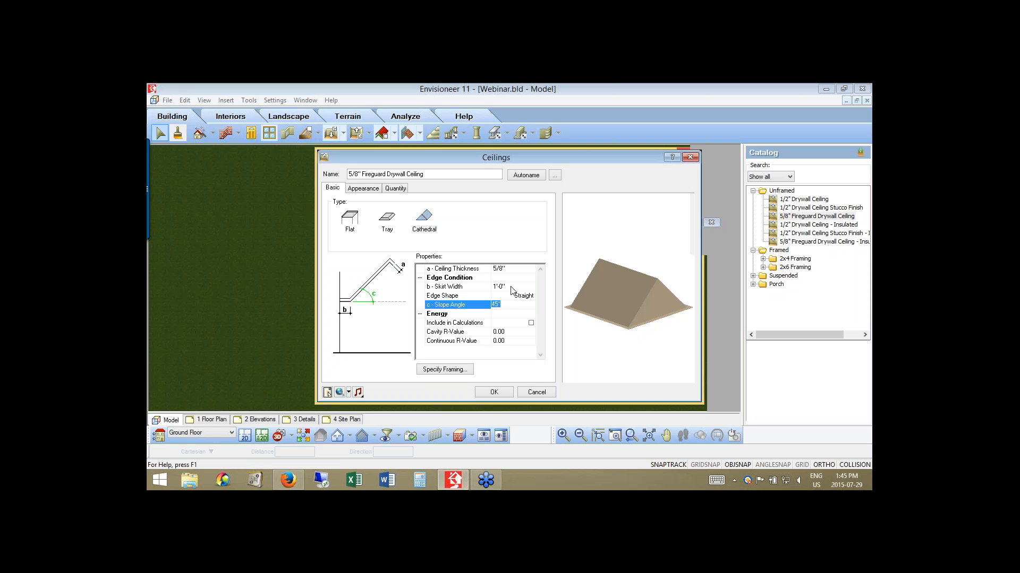
text(90)
click(509, 287)
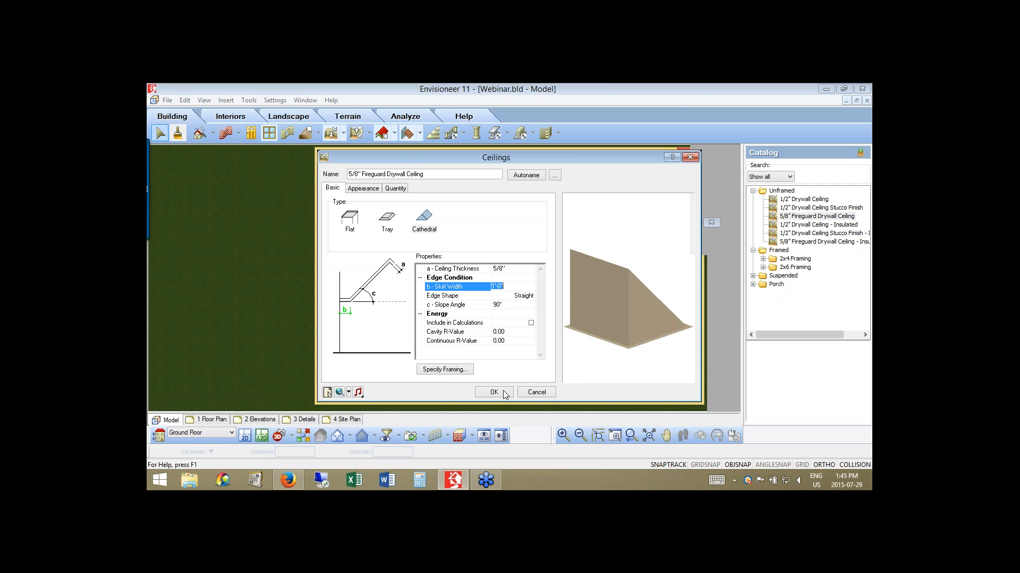
click(504, 394)
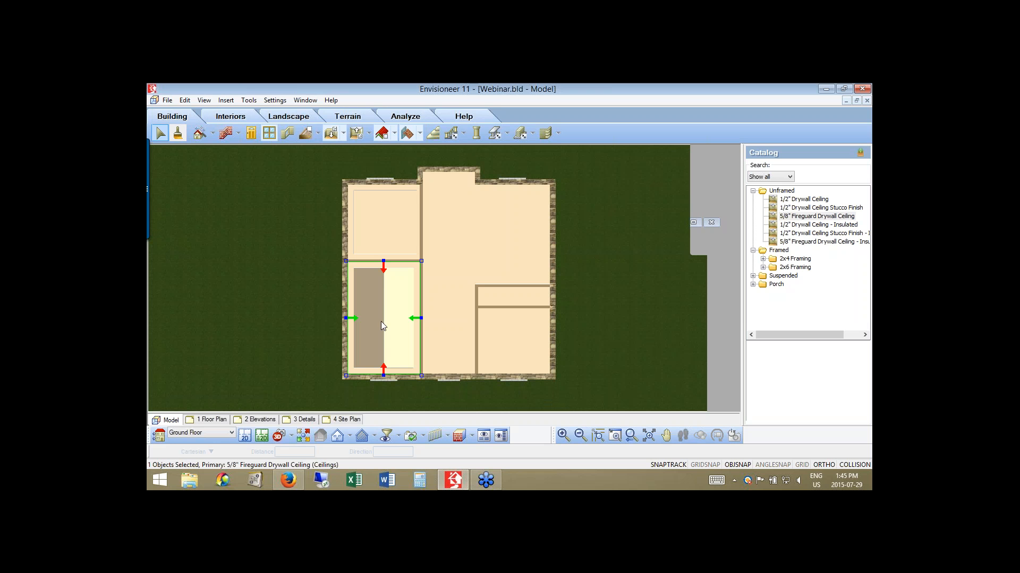
Set the slope angle to 15° for the two long side edges of the cathedral ceiling.
right_click(390, 303)
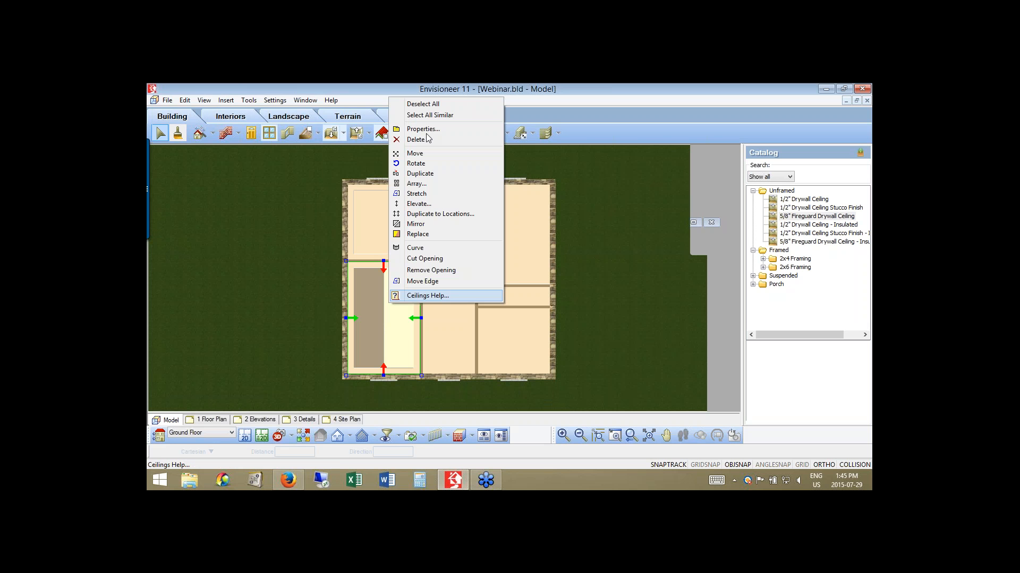
key(Return)
click(508, 305)
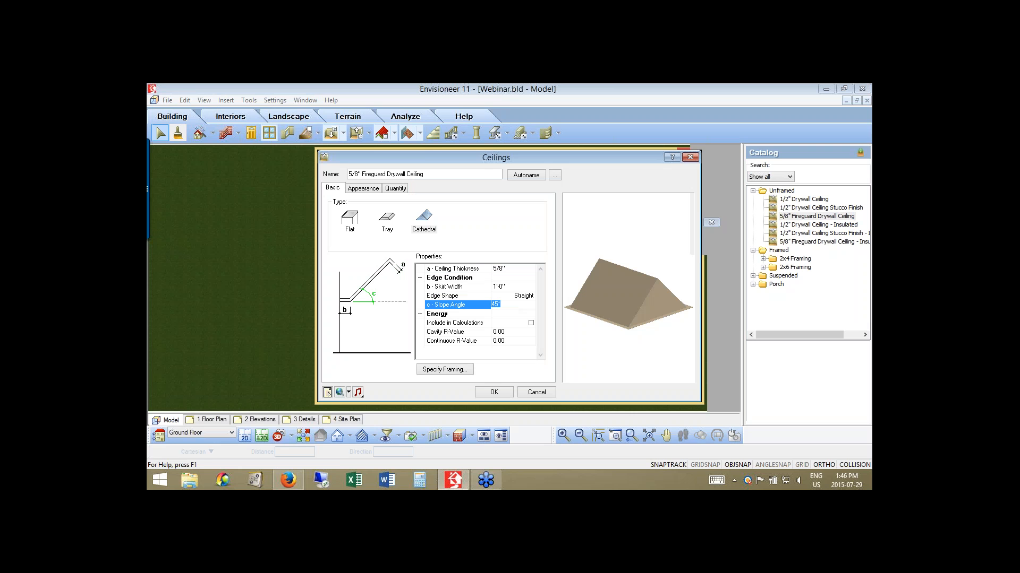
text(15)
key(Return)
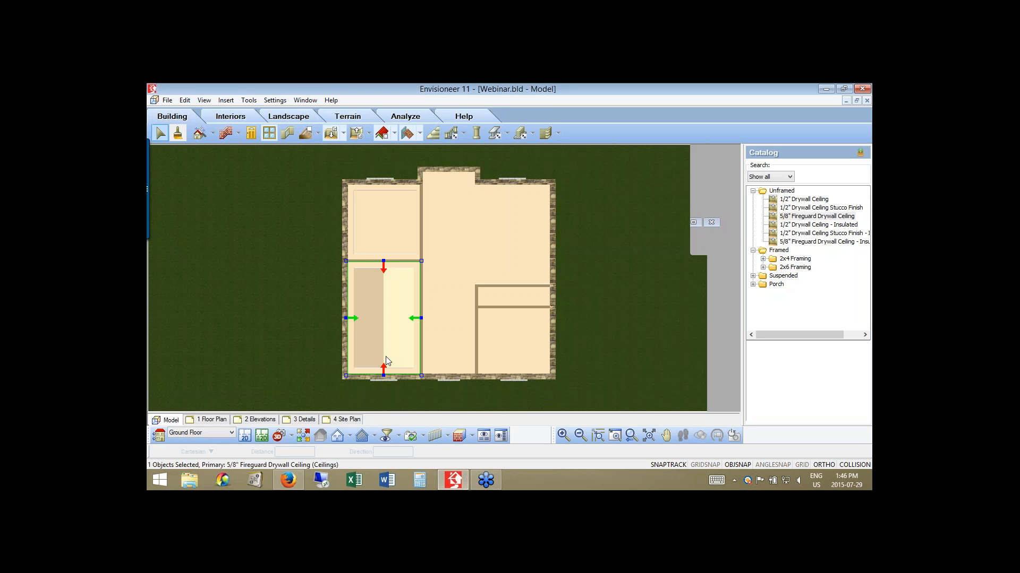
Place a new camera near the lower-right corner of the cathedral-ceiling room, aimed at the room's upper-left corner.
click(291, 438)
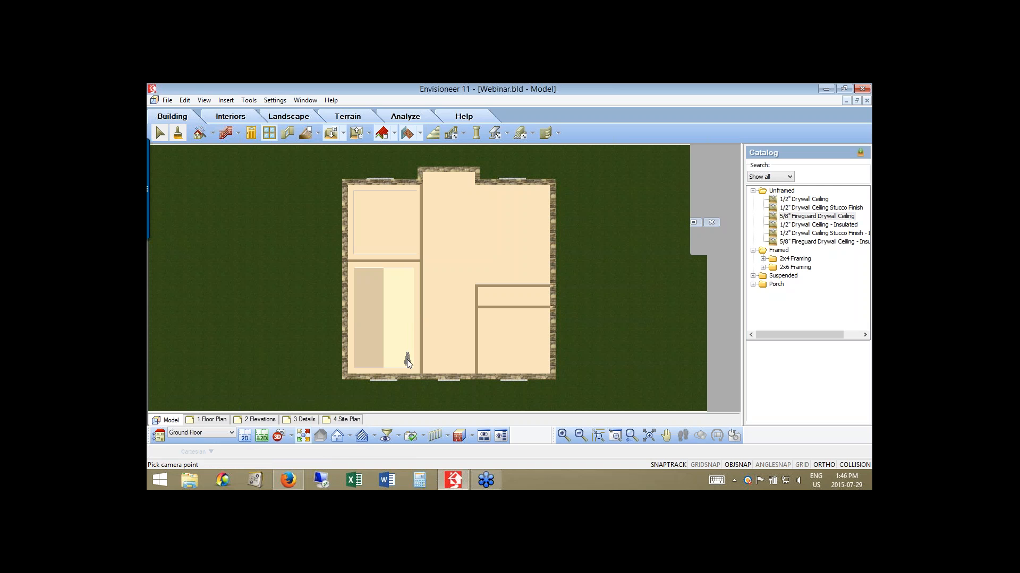
click(406, 359)
click(402, 349)
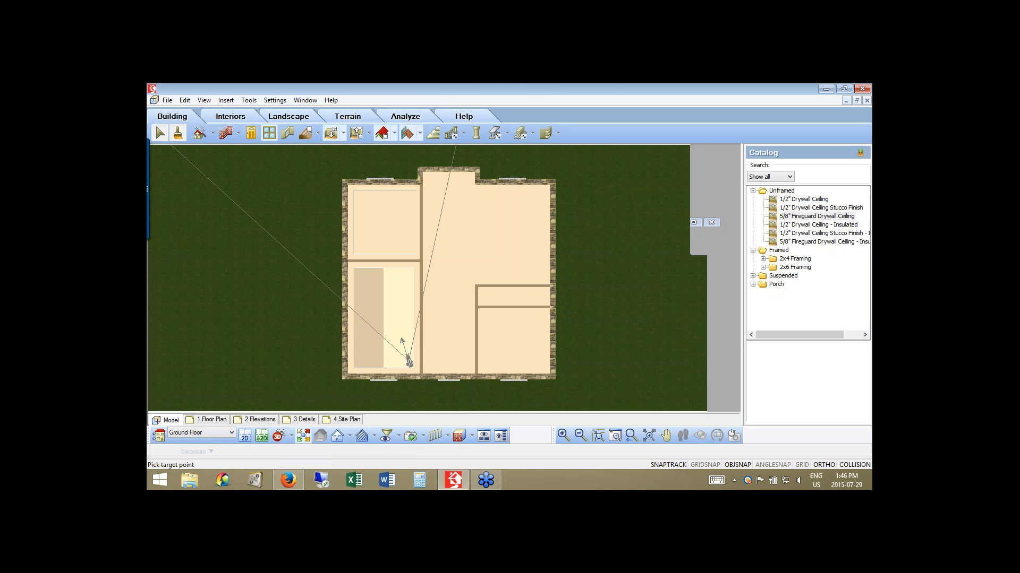
click(363, 271)
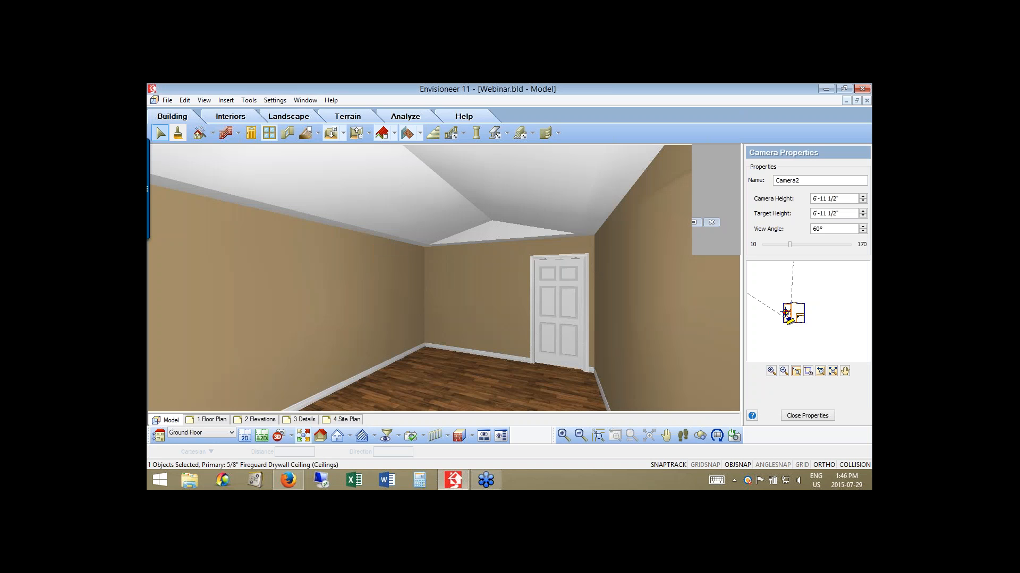
Name the new camera Living Room and list the saved camera views.
drag(802, 181, 775, 181)
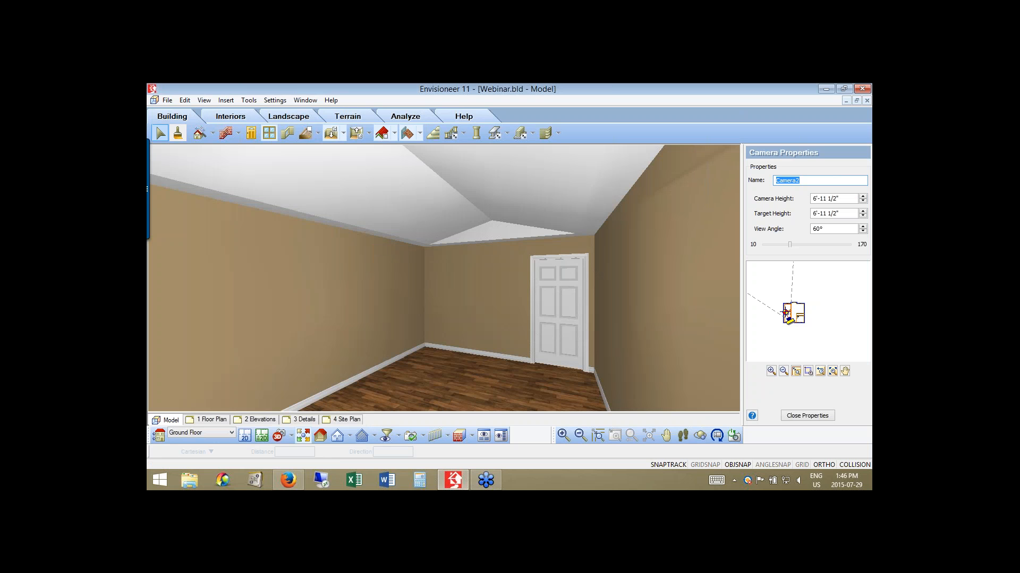
text(Living Room)
key(Tab)
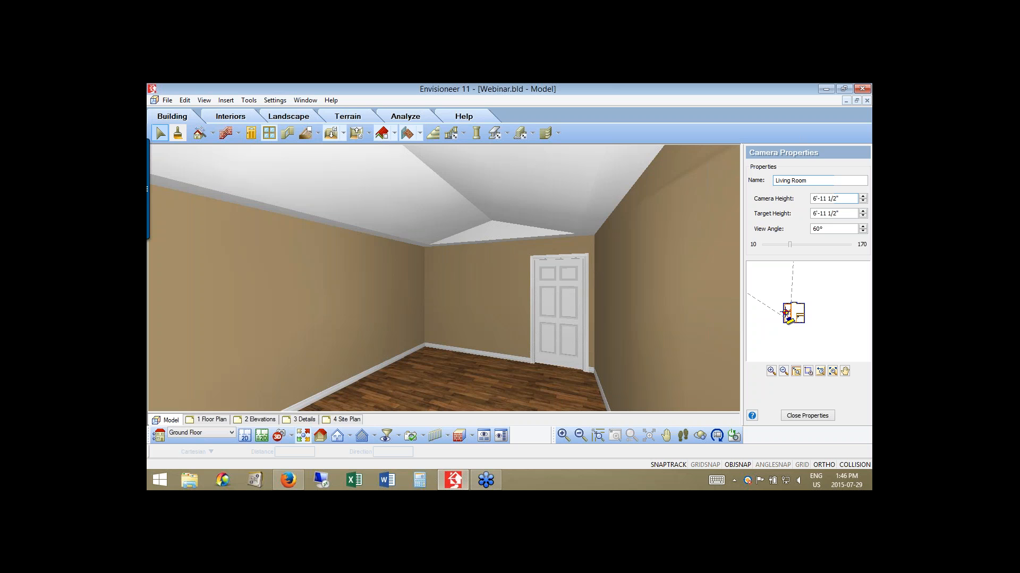
click(290, 437)
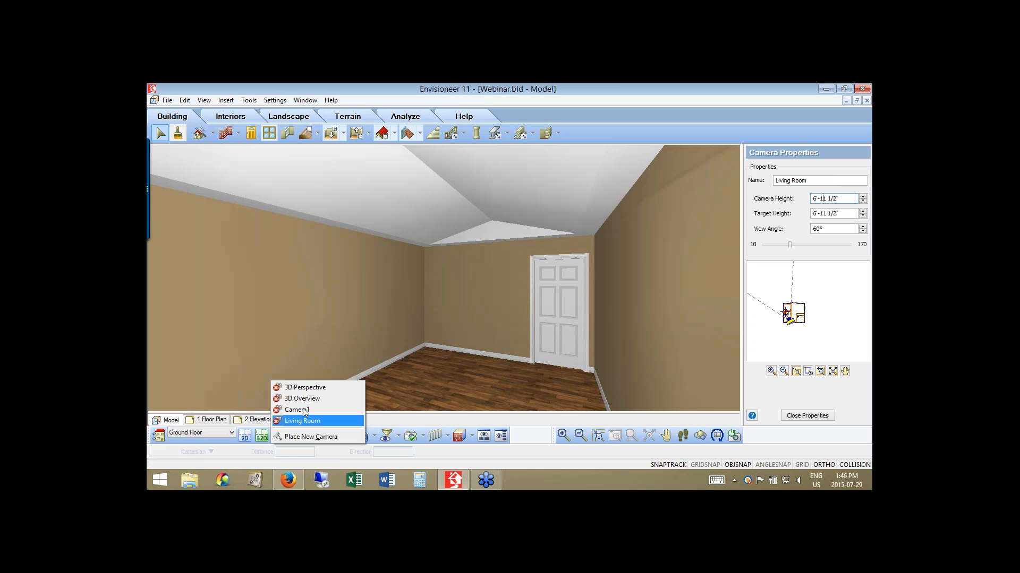
Rename the Camera1 view as Dining Room and switch to the Living Room camera view.
click(297, 410)
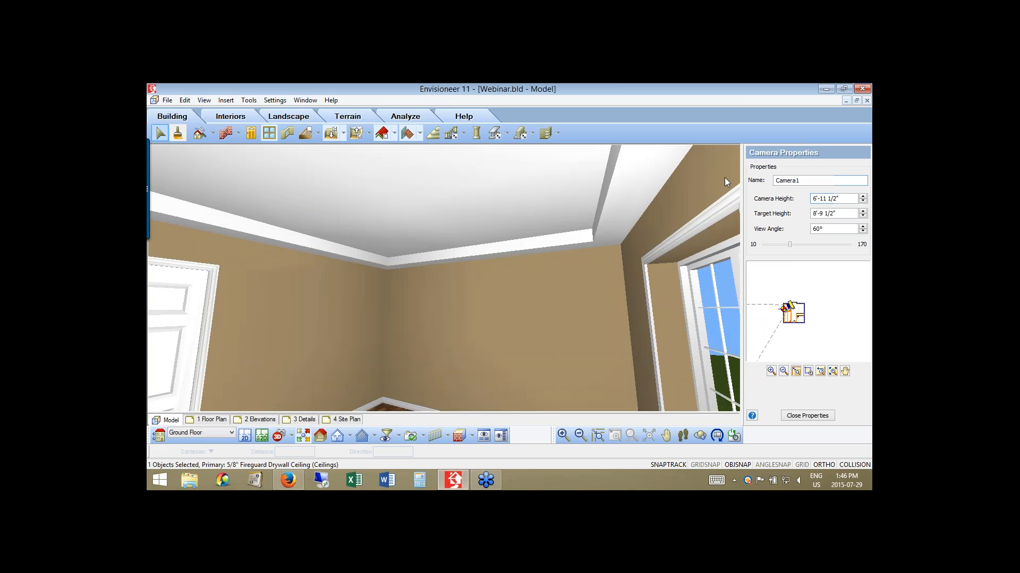
double_click(787, 180)
text(Dinin)
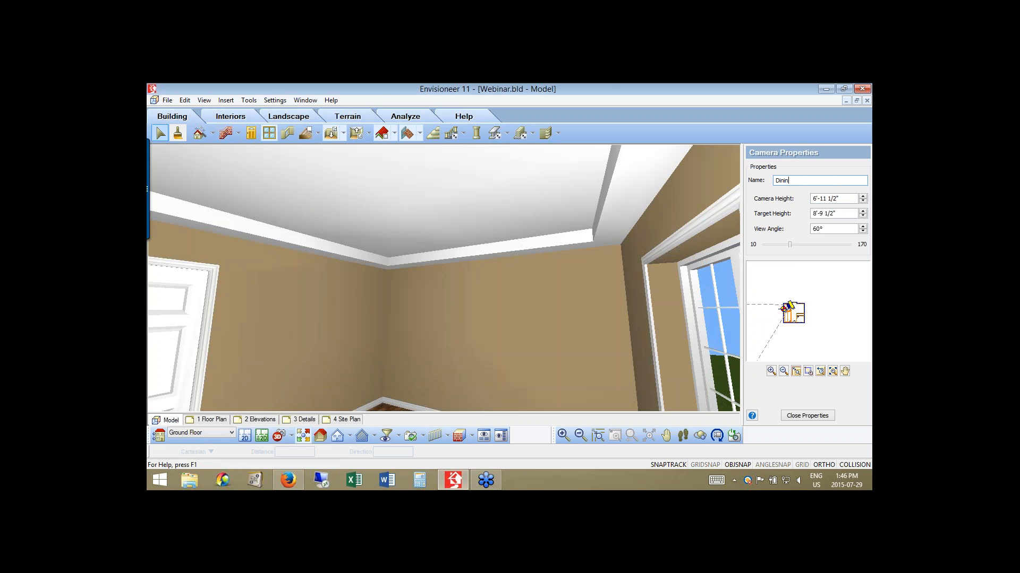
text(g Room)
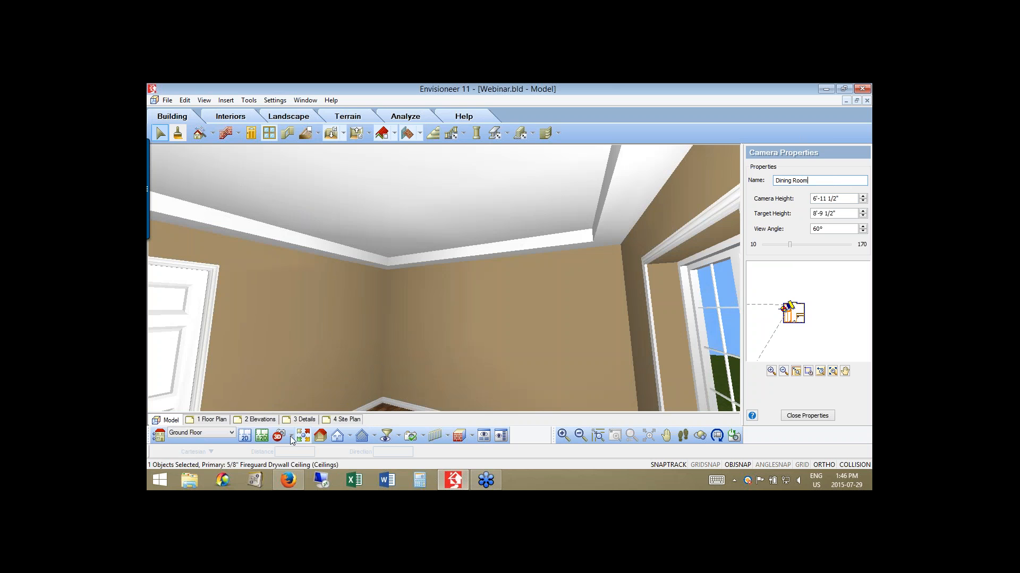
click(291, 436)
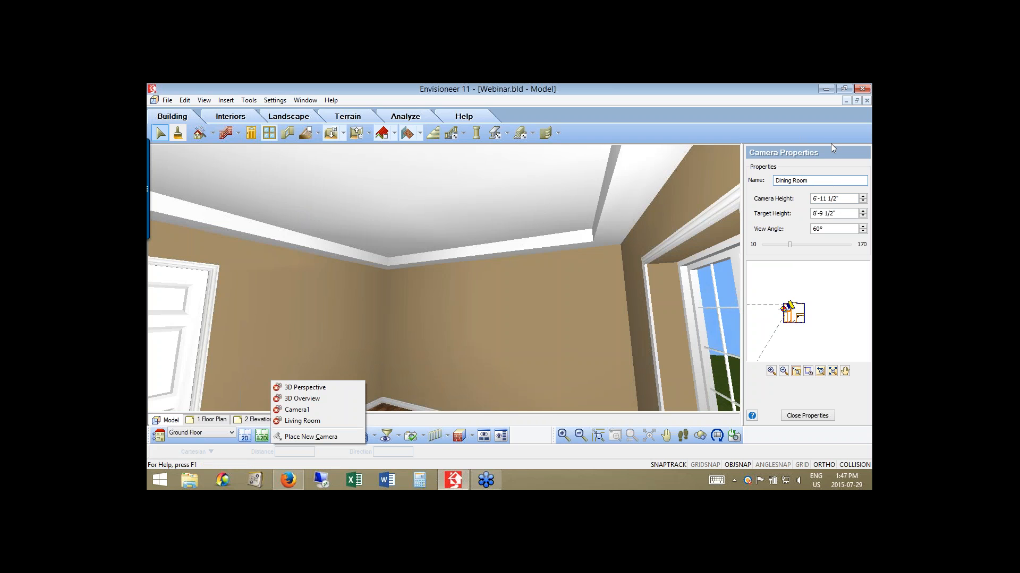
click(827, 198)
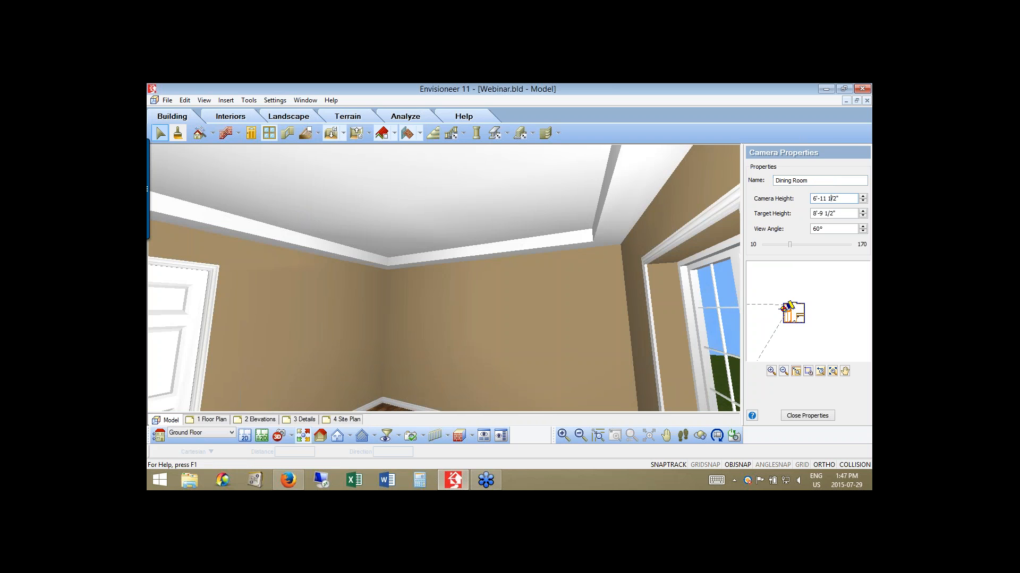
click(292, 437)
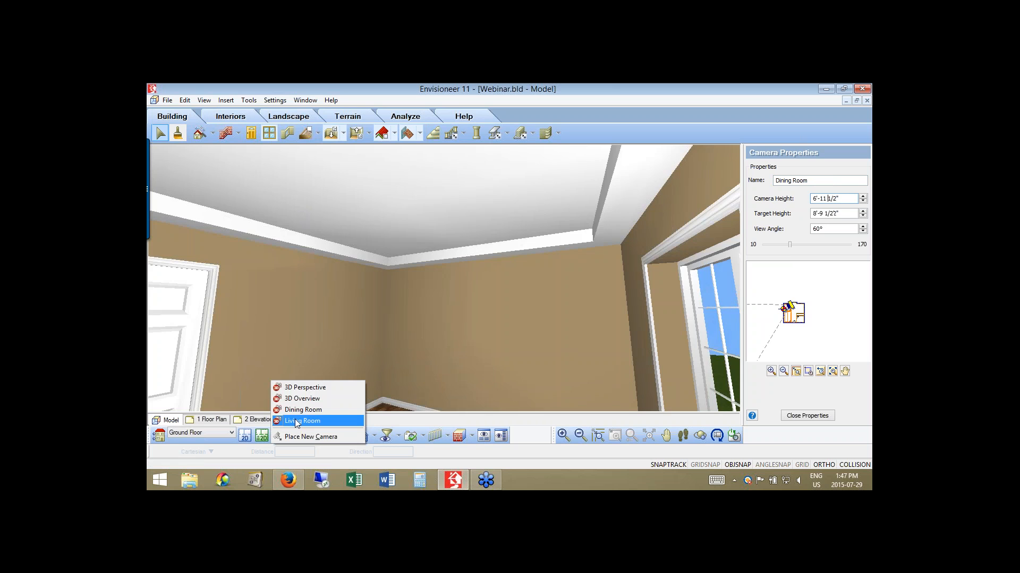
click(297, 422)
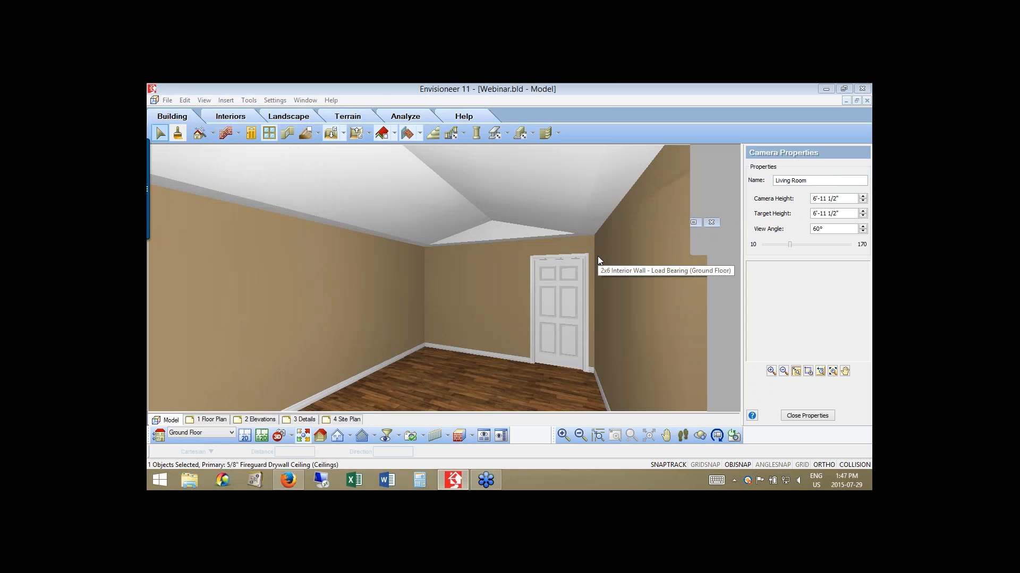
In the textured 2D plan, change the ceiling type of the front-right room to Cathedral.
click(245, 436)
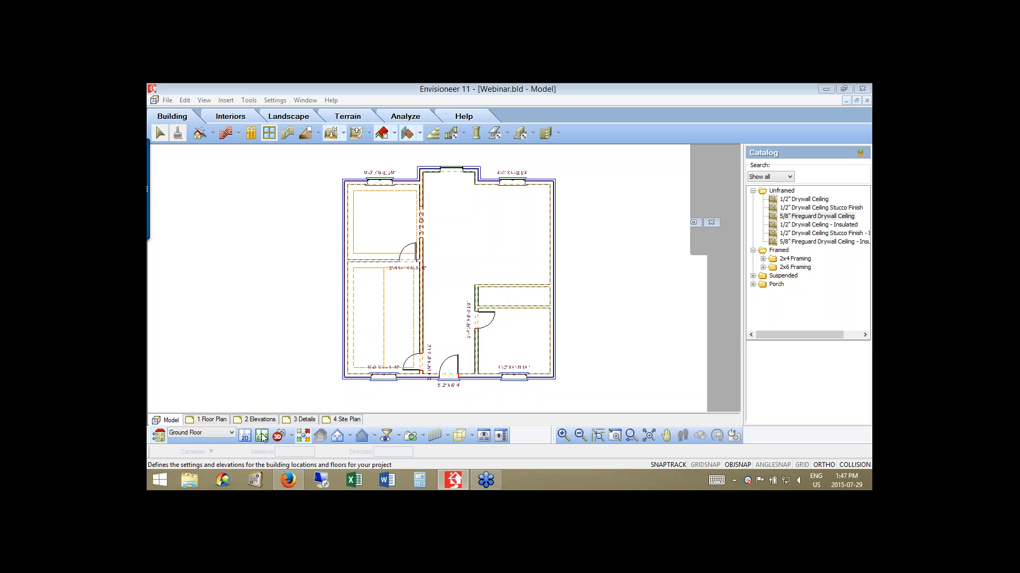
click(262, 436)
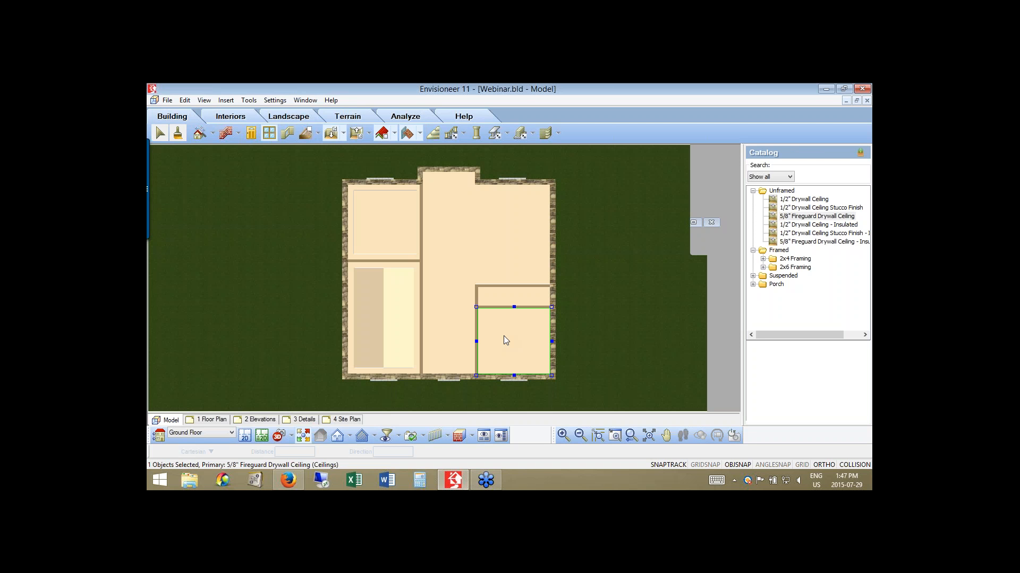
right_click(571, 142)
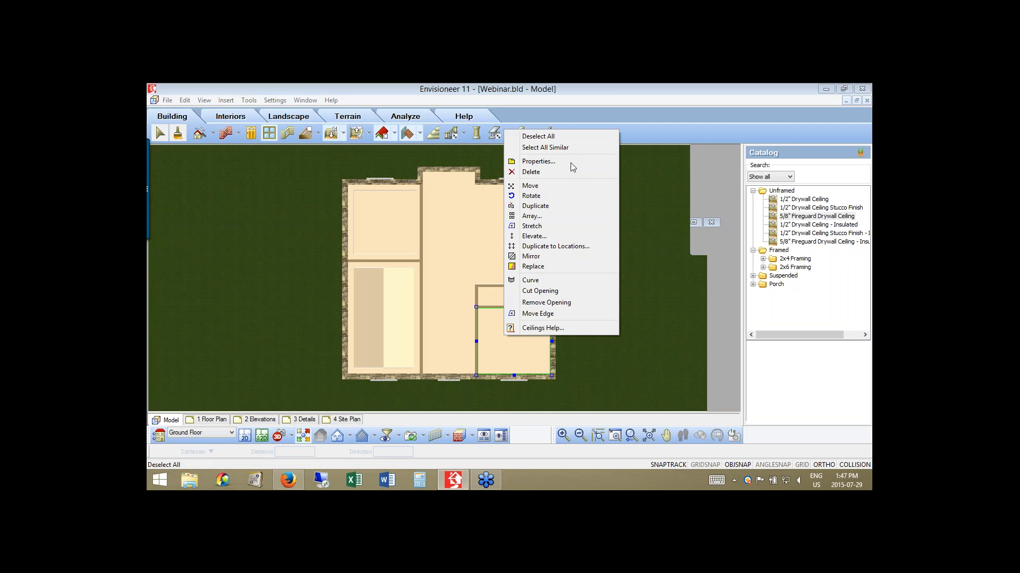
click(570, 162)
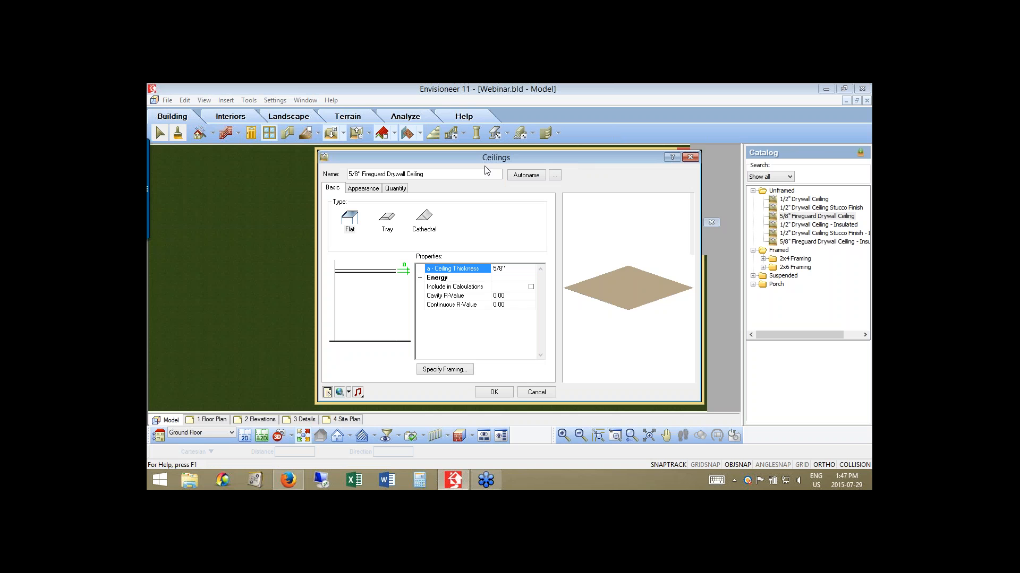
click(424, 220)
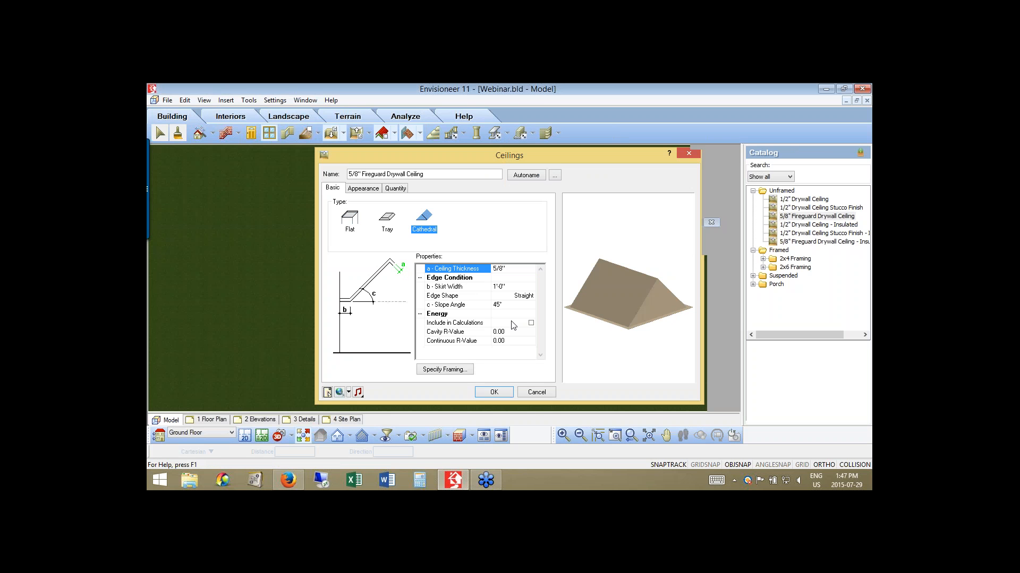
key(Return)
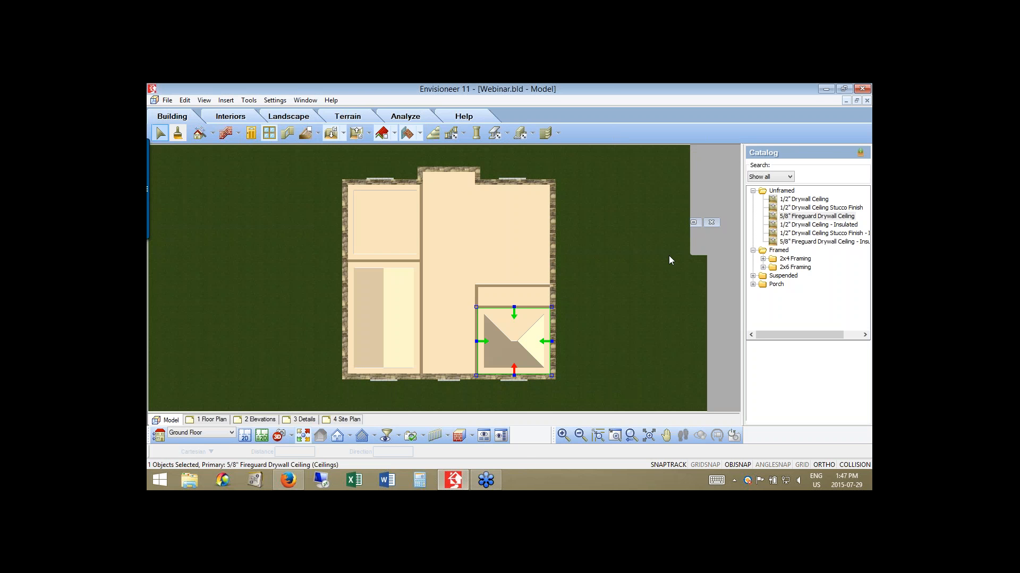
Sketch pen annotations of a single-slope ceiling profile beside the house and mark the slope direction and edges on the front-right ceiling.
right_click(722, 221)
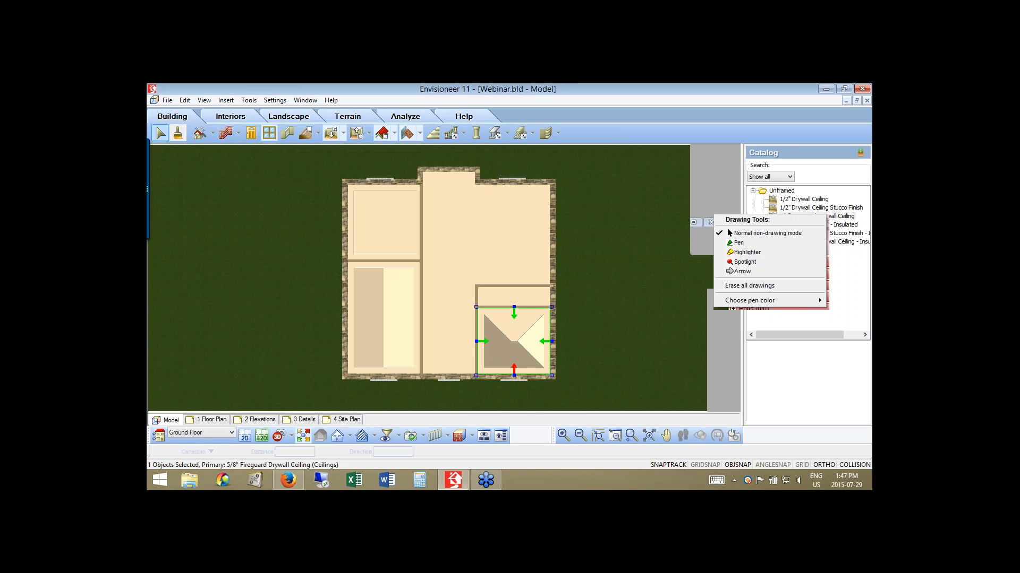
click(738, 243)
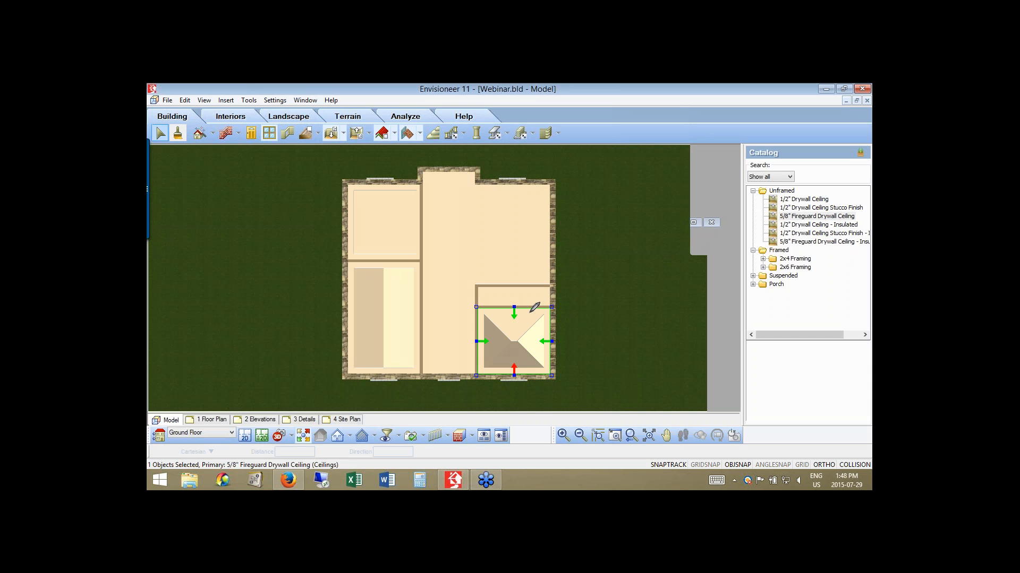
drag(529, 367, 528, 315)
drag(567, 377, 636, 375)
drag(637, 312, 636, 375)
mouse_move(566, 376)
mouse_down()
mouse_move(567, 317)
mouse_move(639, 304)
mouse_move(585, 308)
mouse_move(593, 305)
mouse_up()
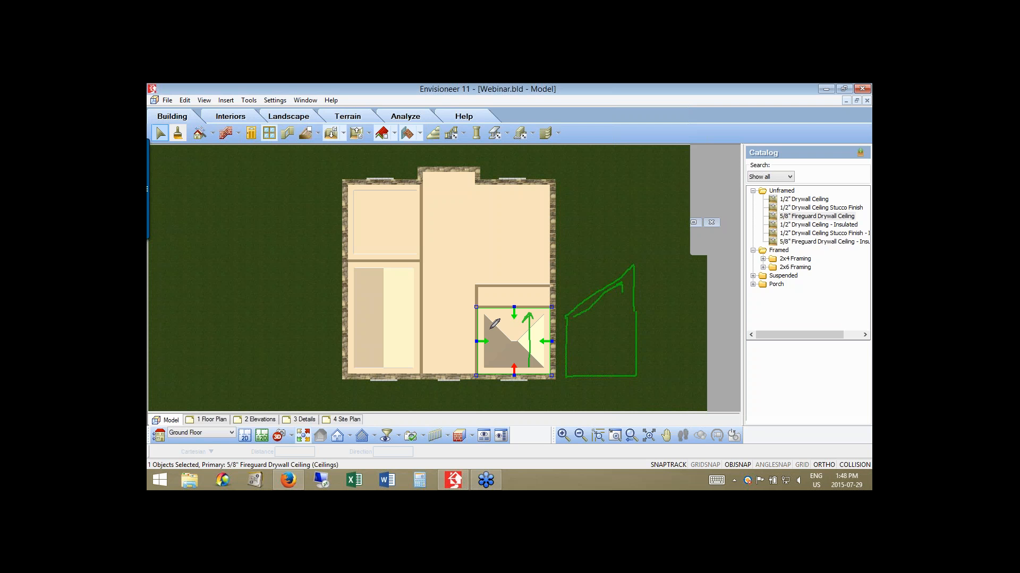
drag(490, 331, 519, 320)
drag(541, 335, 536, 340)
right_click(501, 272)
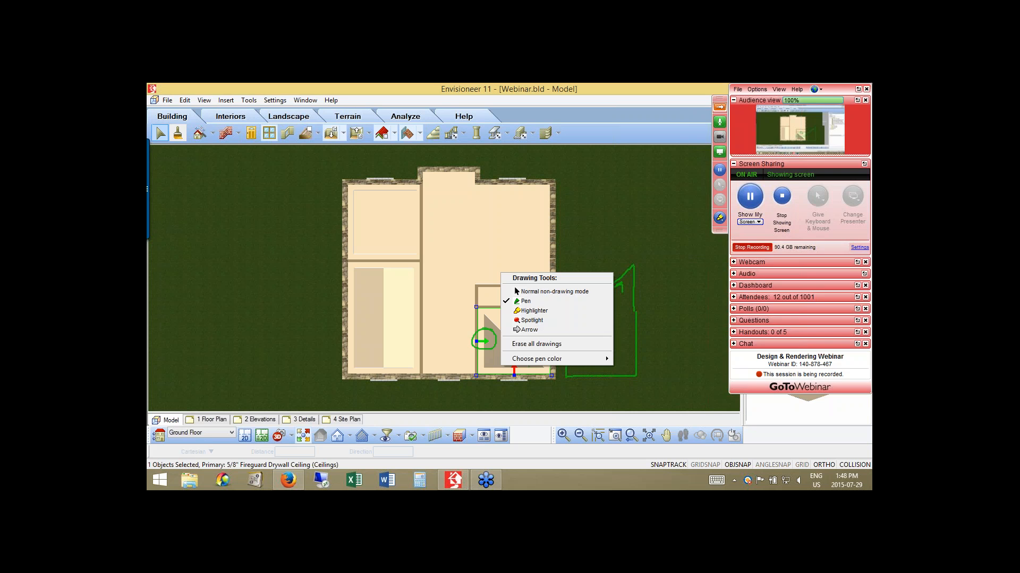
click(552, 292)
Set the edge shape to Gable for the front-right cathedral ceiling's three edges other than the front one.
right_click(525, 262)
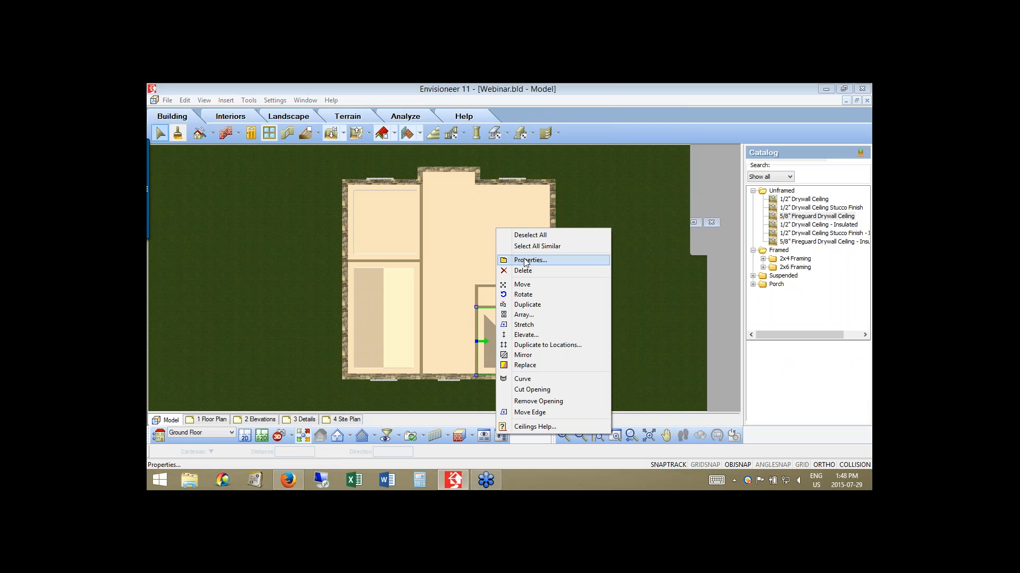
click(526, 261)
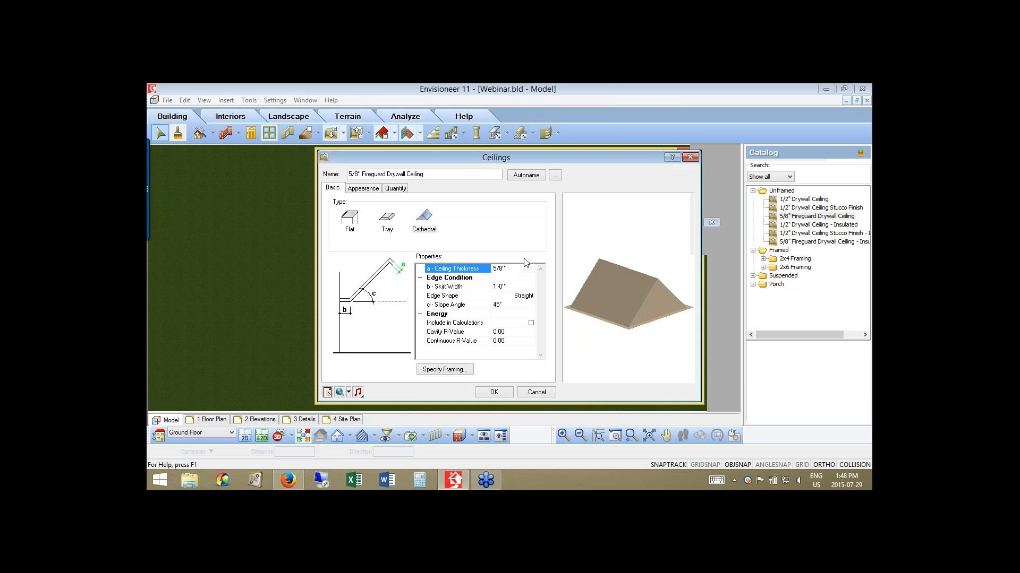
click(531, 302)
click(531, 297)
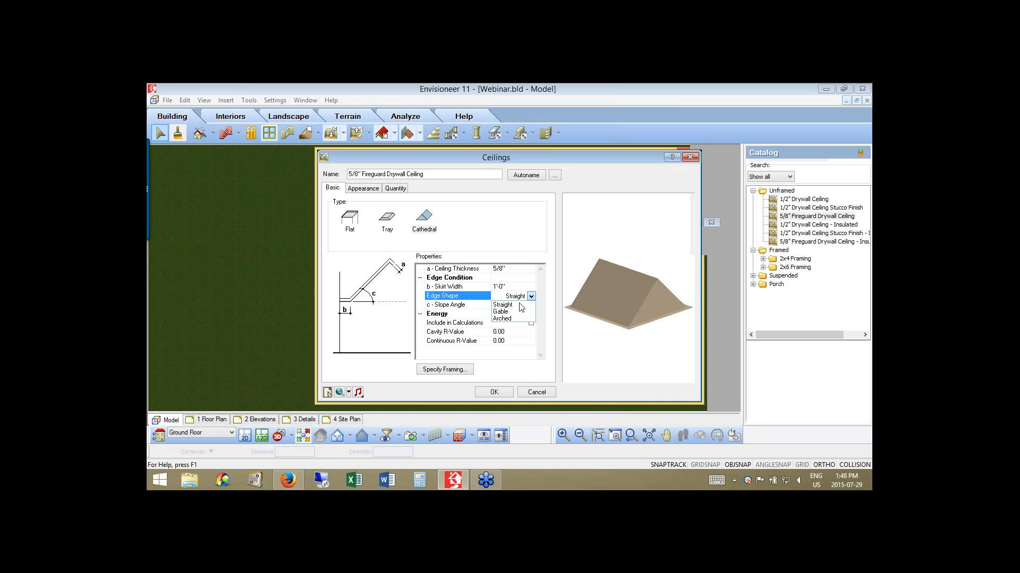
click(509, 313)
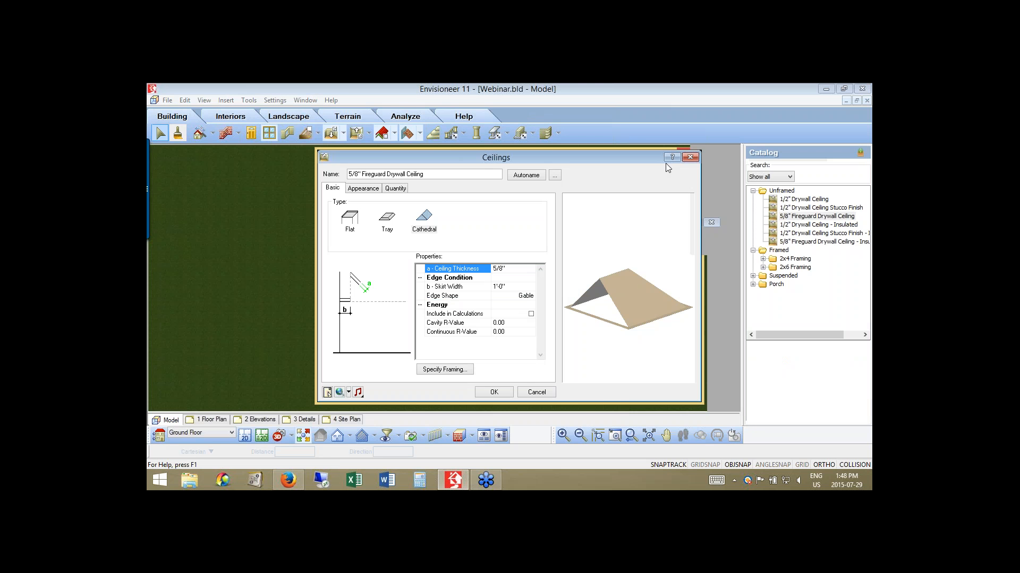
drag(664, 164, 882, 172)
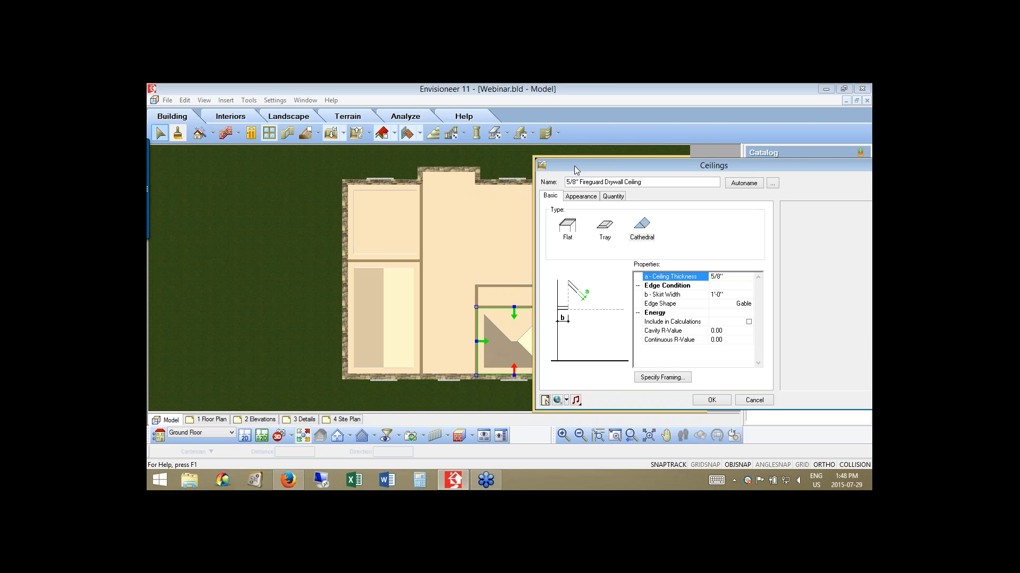
drag(576, 170, 493, 165)
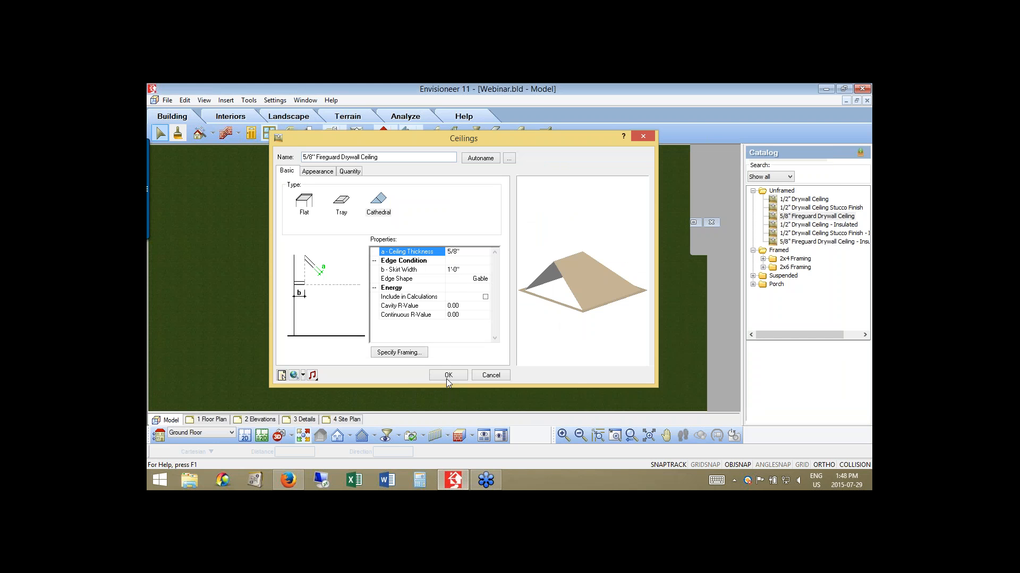
click(447, 375)
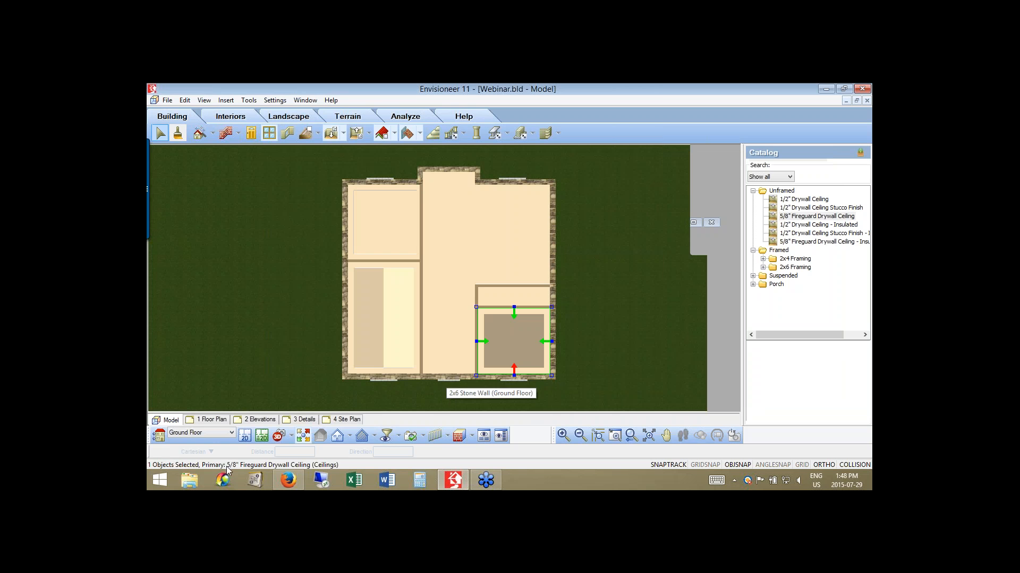
Show the house in 3D from its front-right corner.
click(301, 435)
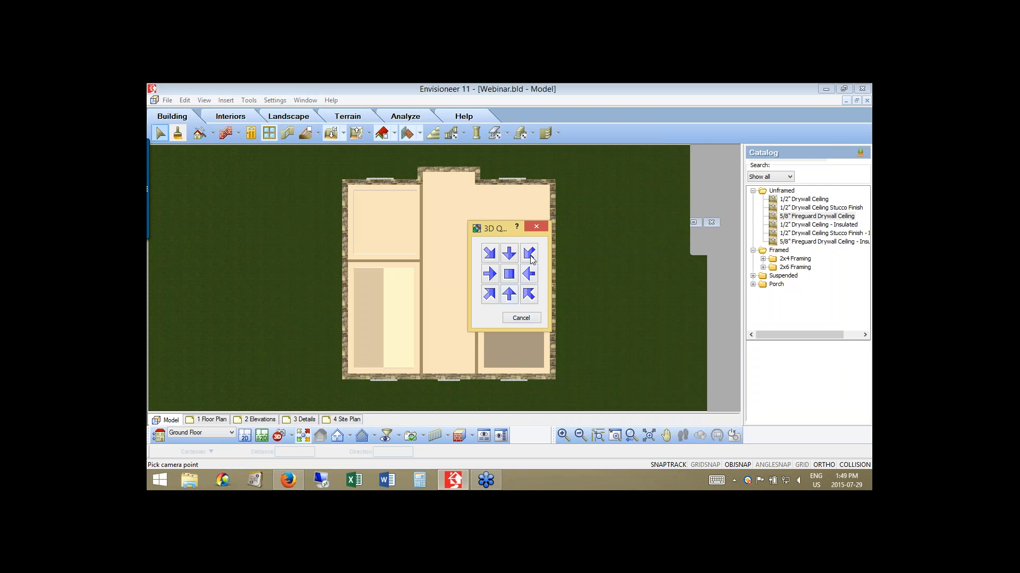
click(528, 296)
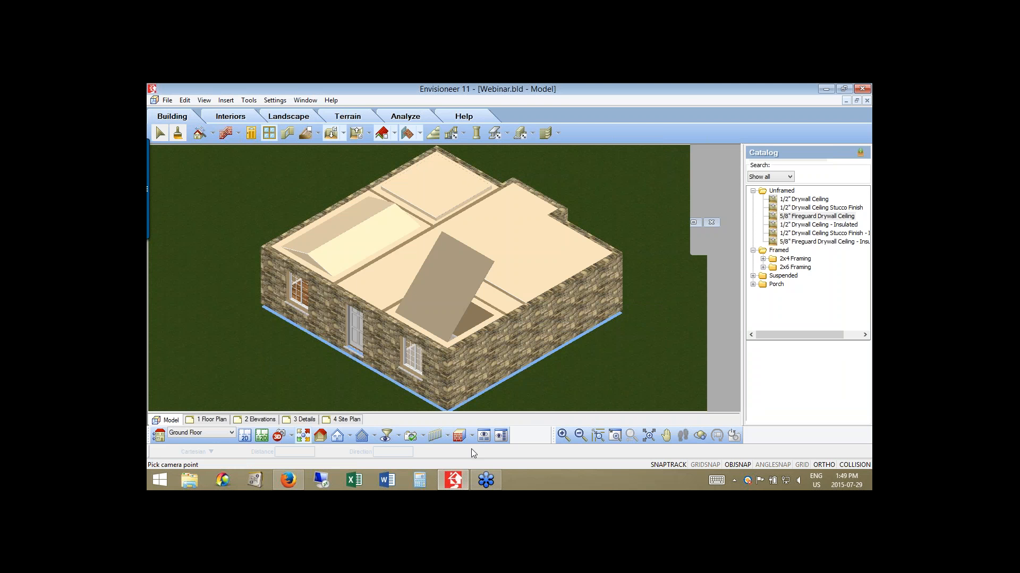
Set the slope angle of the front-right cathedral ceiling's front edge to 5°.
click(421, 315)
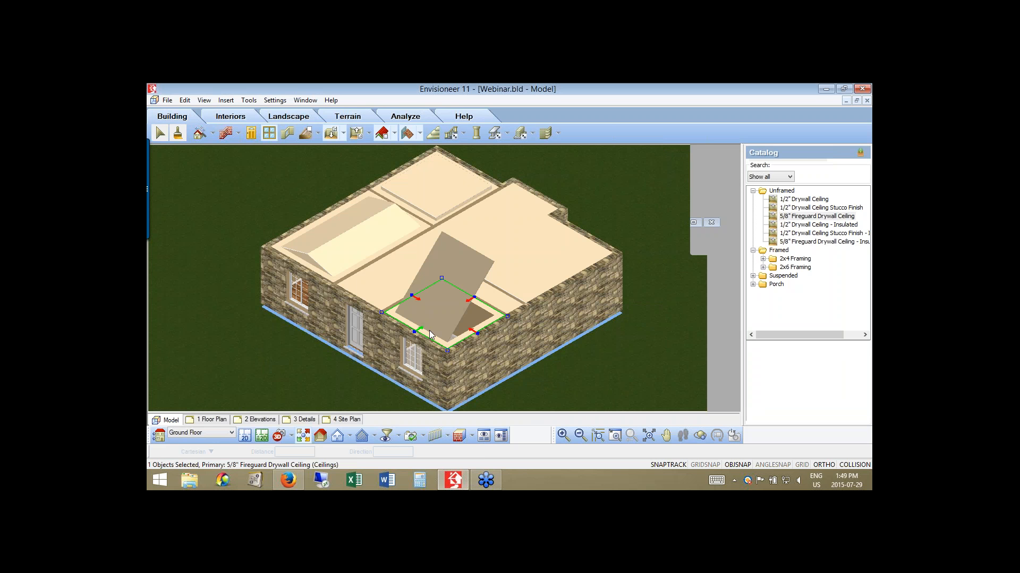
right_click(438, 301)
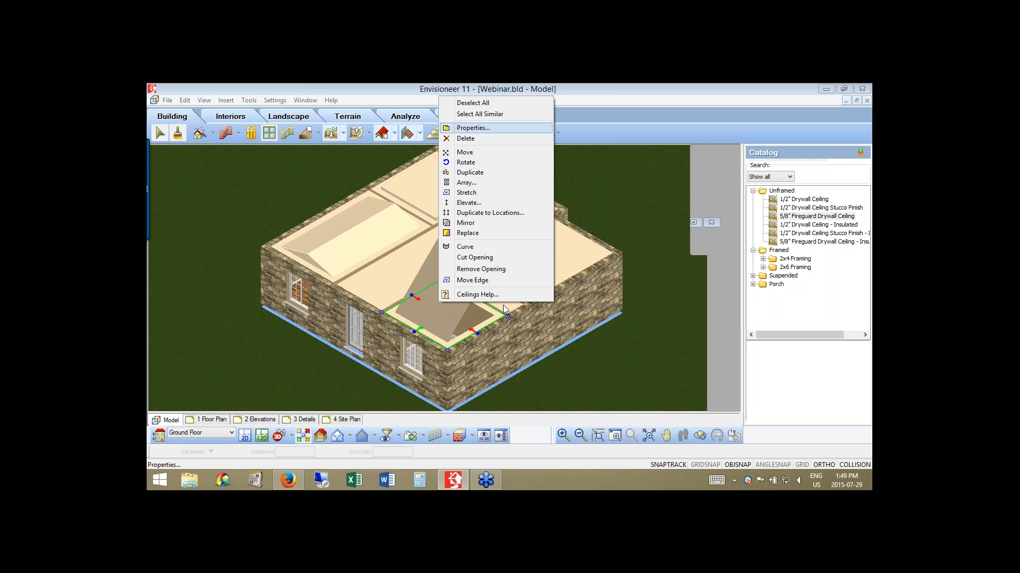
key(Return)
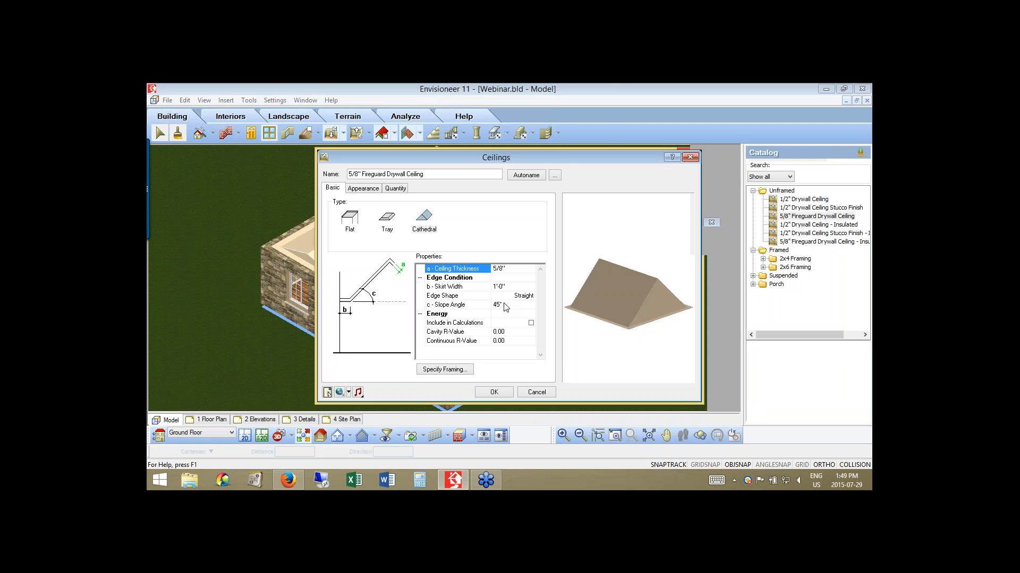
click(504, 305)
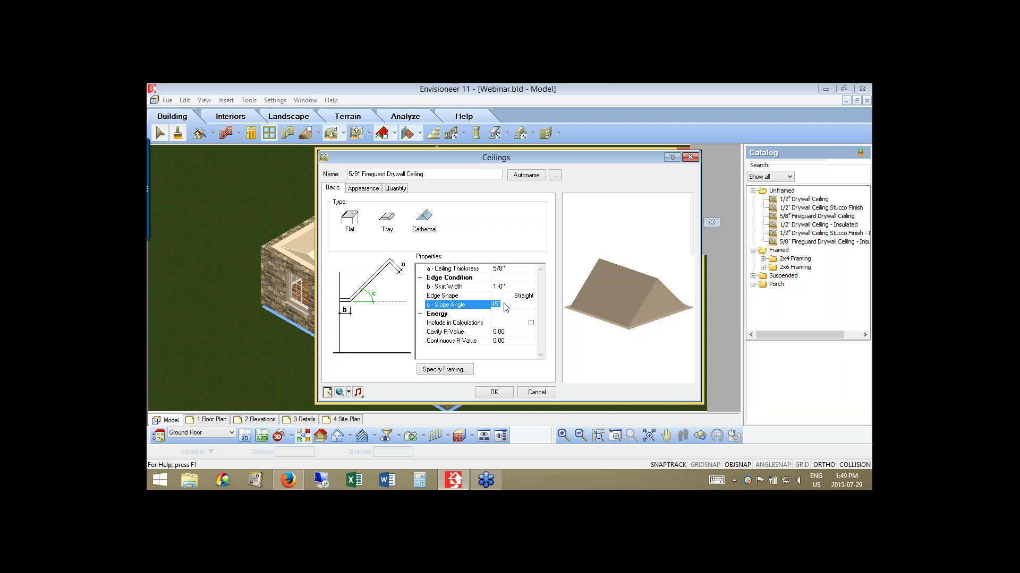
text(5)
key(Return)
Set the slope angle of the front-right cathedral ceiling's front edge to 20°.
right_click(448, 316)
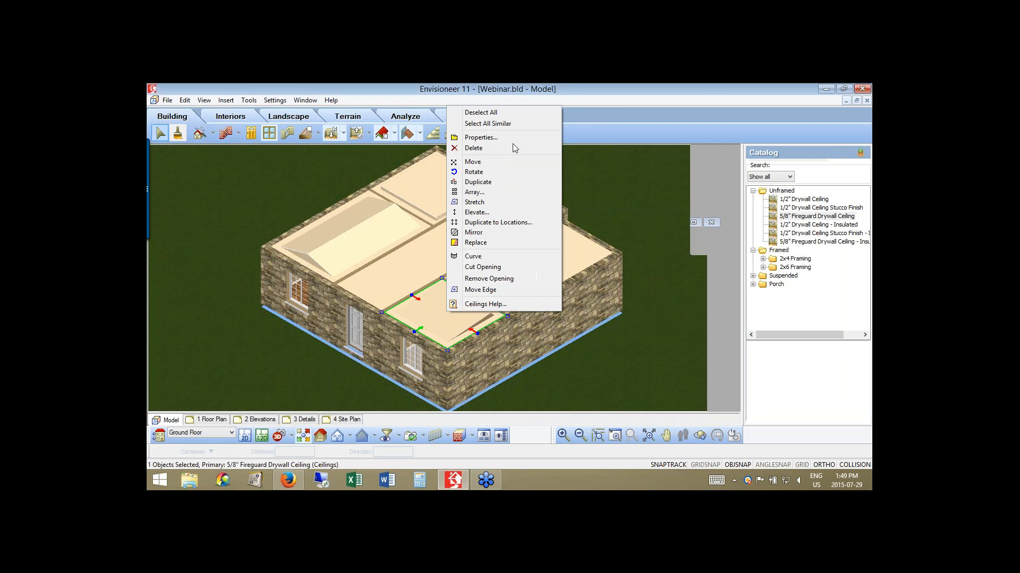
key(Return)
click(500, 306)
text(2)
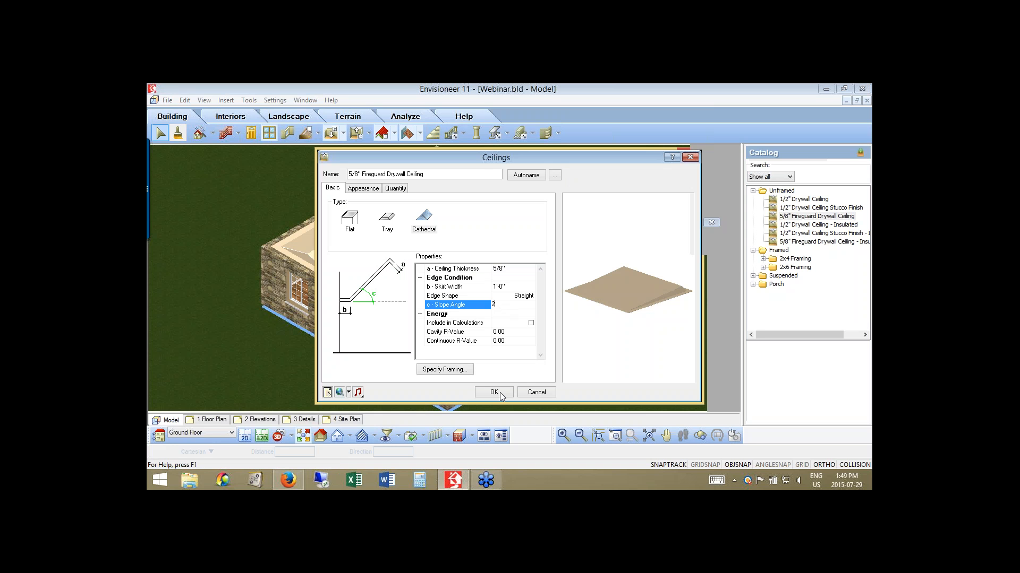
text(0)
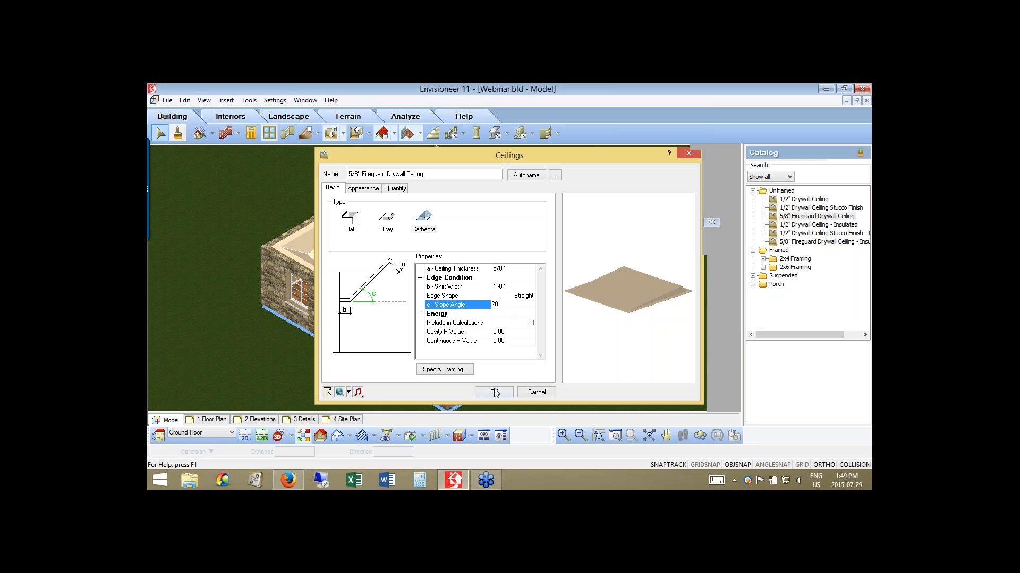
click(494, 393)
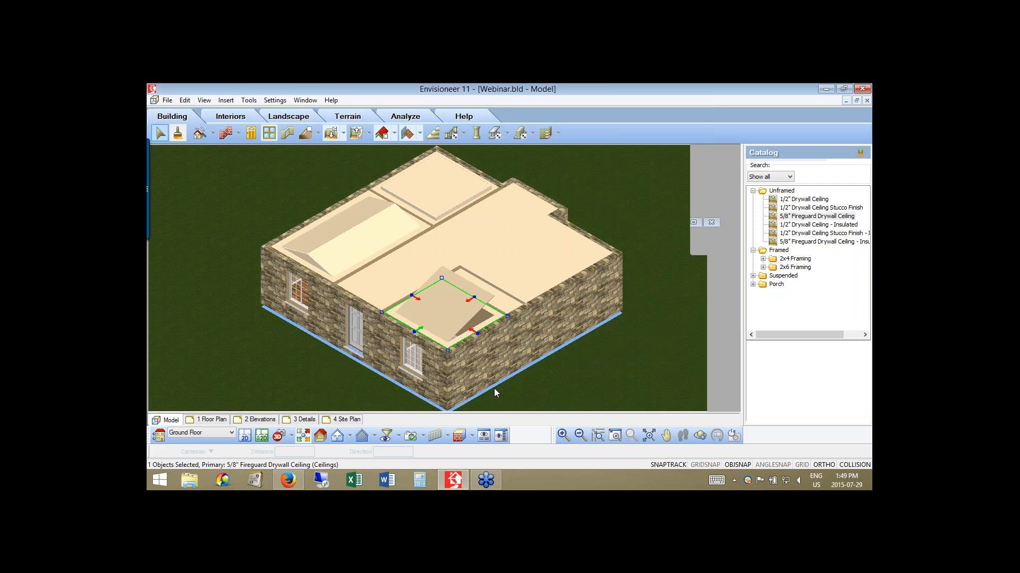
Show the ground floor in the 2D designer's plan, focused on the back-left room's ceiling.
click(494, 235)
right_click(495, 239)
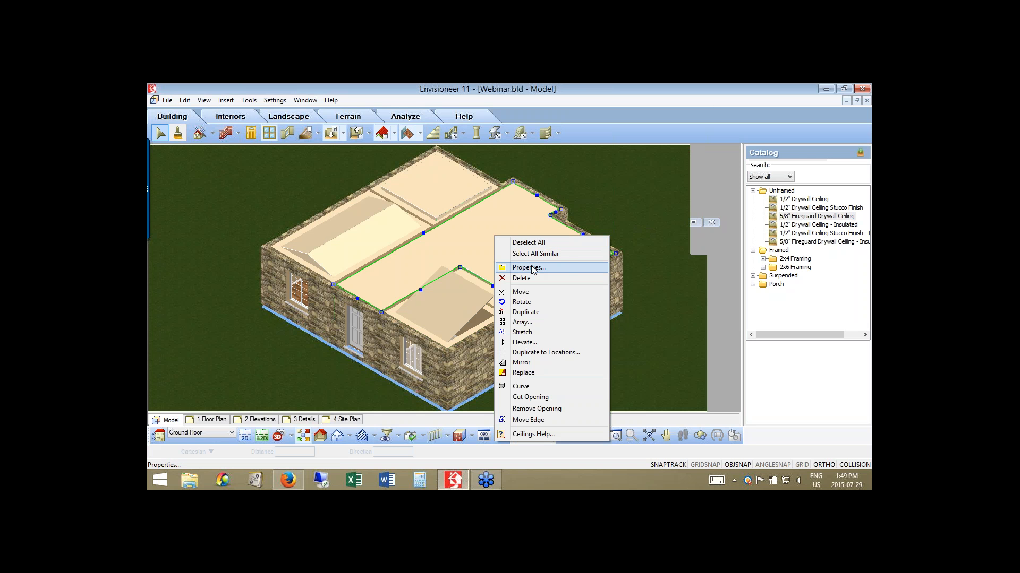
click(261, 436)
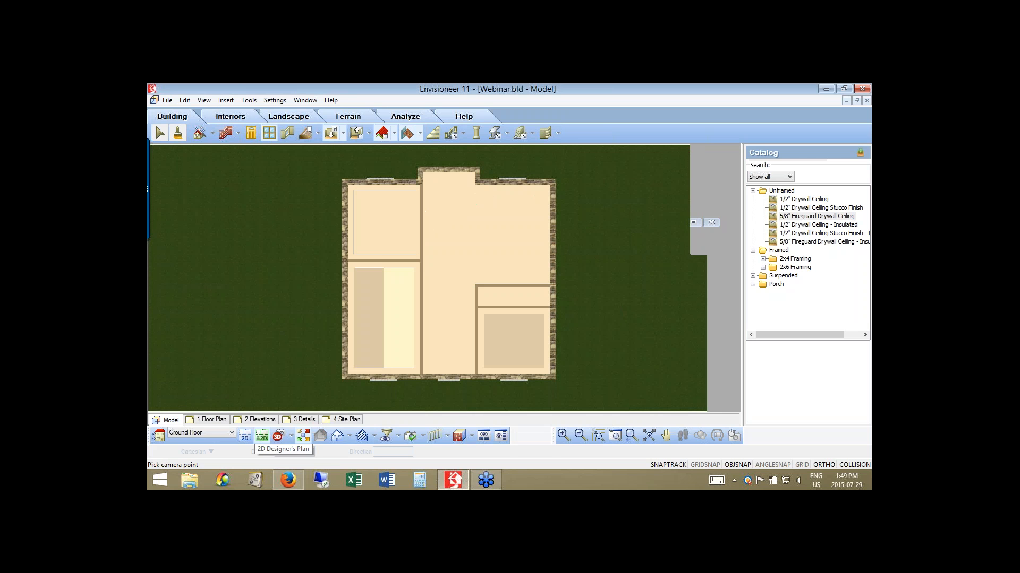
right_click(402, 223)
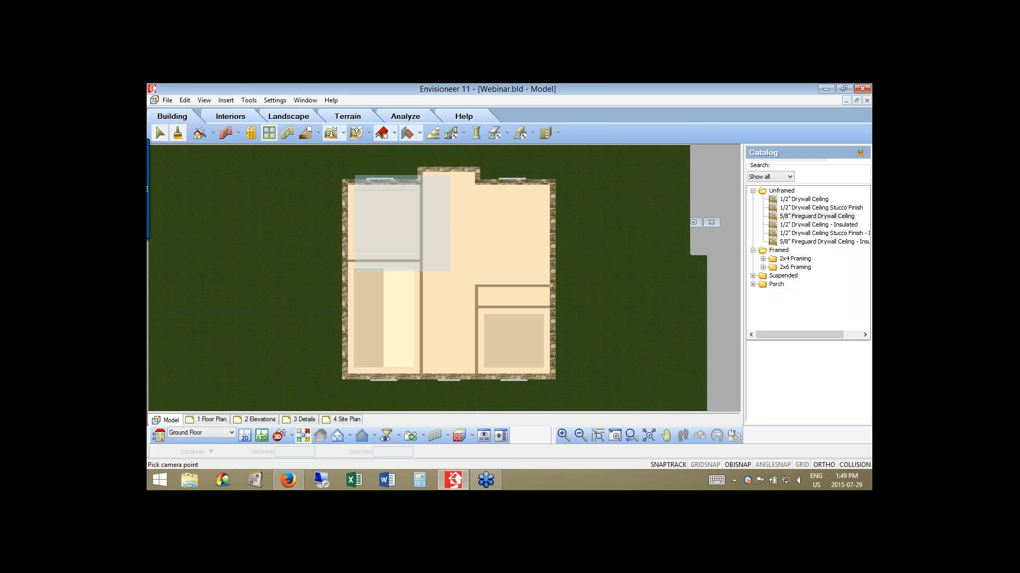
drag(355, 176, 450, 271)
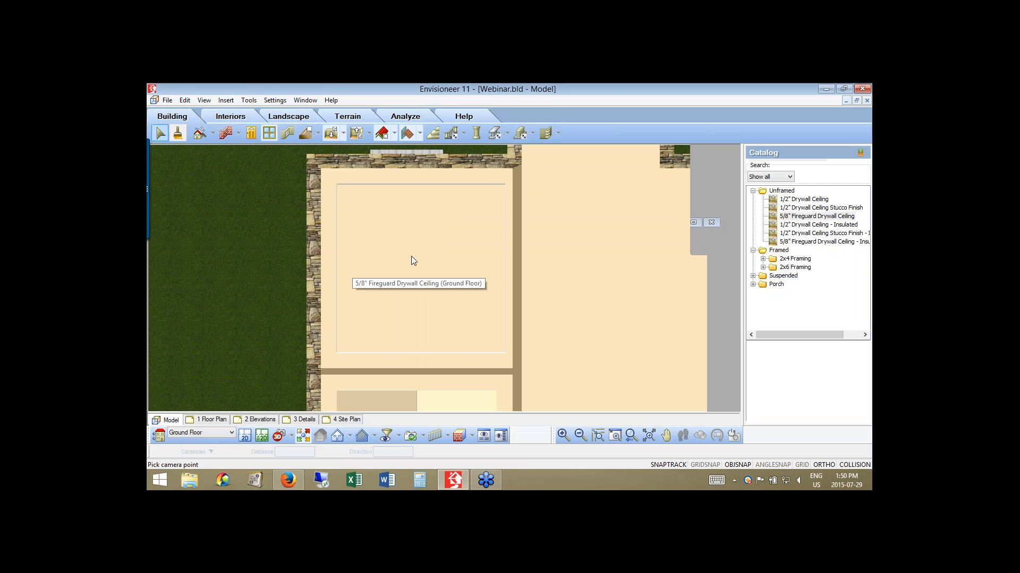
Try to cut an opening in the back-left room's tray ceiling by tracing the corners of its raised inner outline.
click(412, 257)
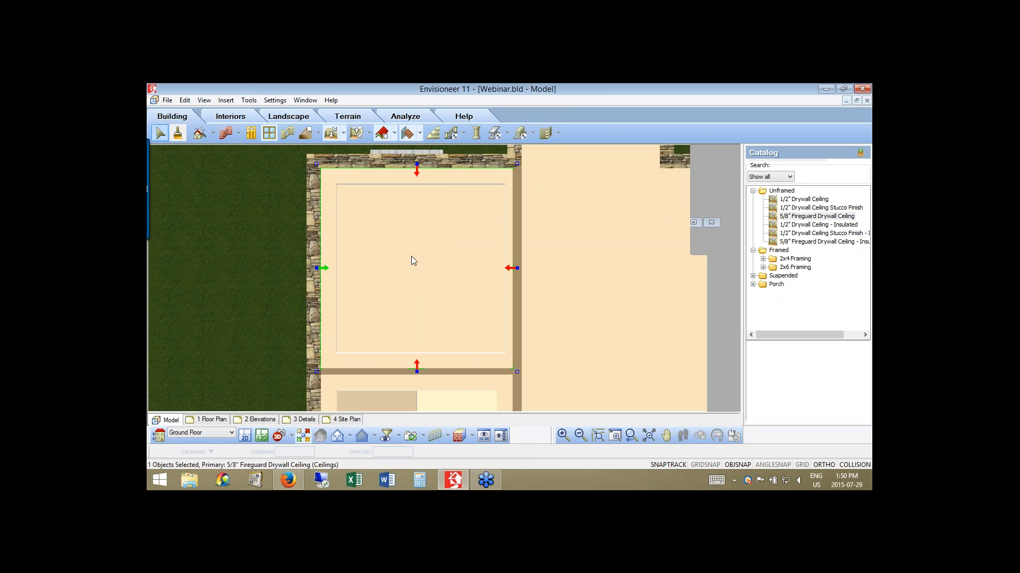
right_click(412, 257)
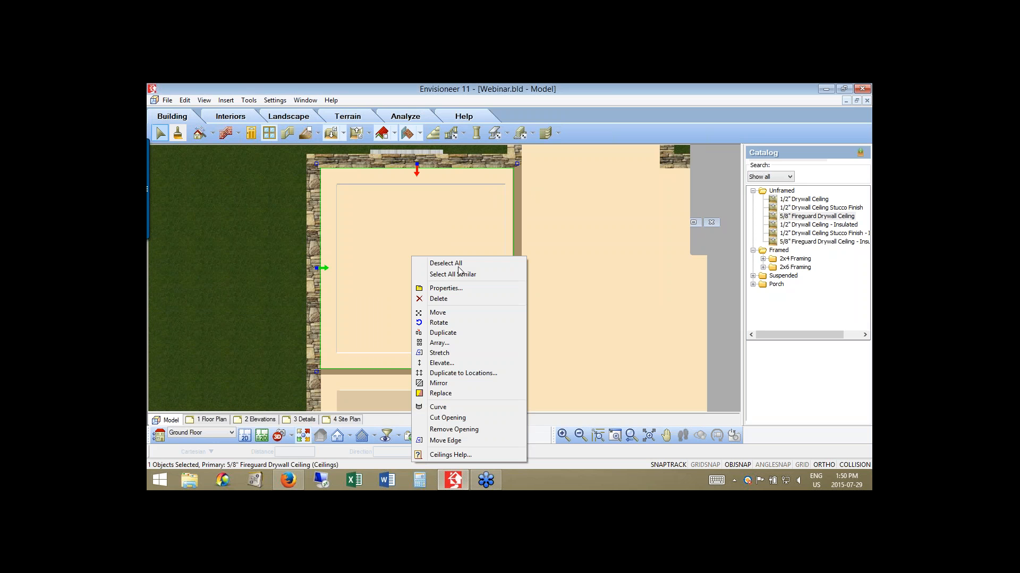
click(470, 419)
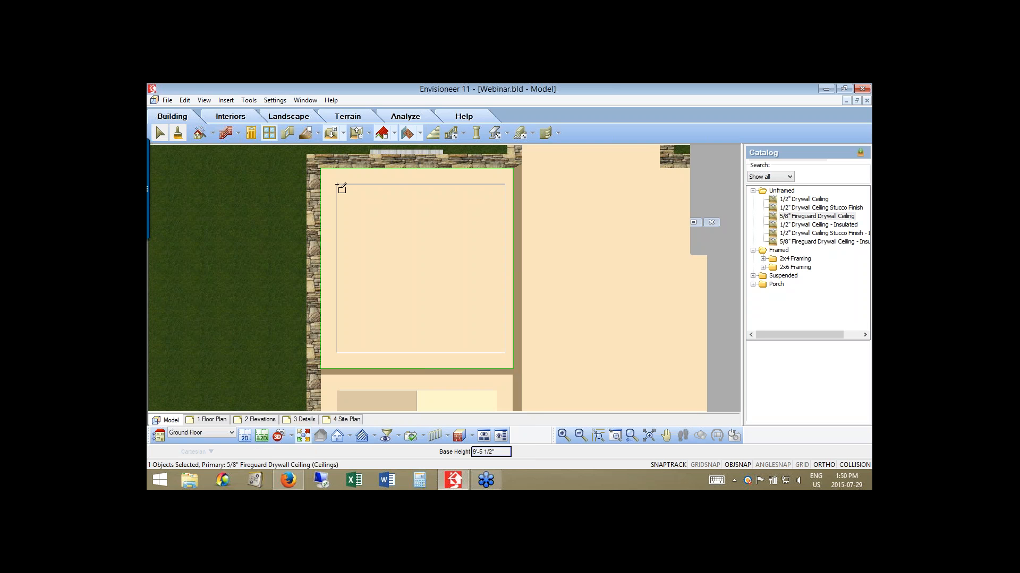
click(505, 186)
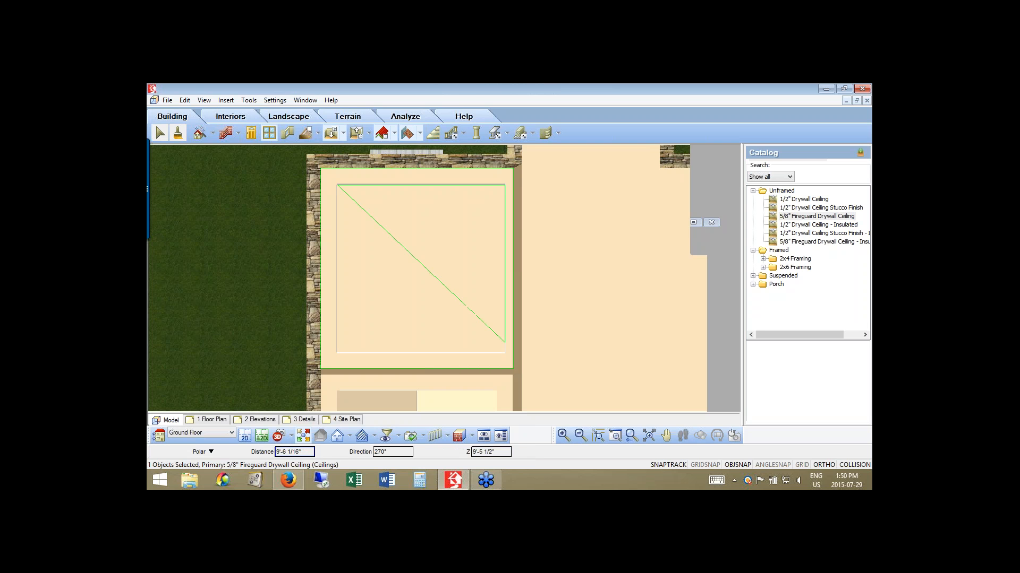
click(505, 353)
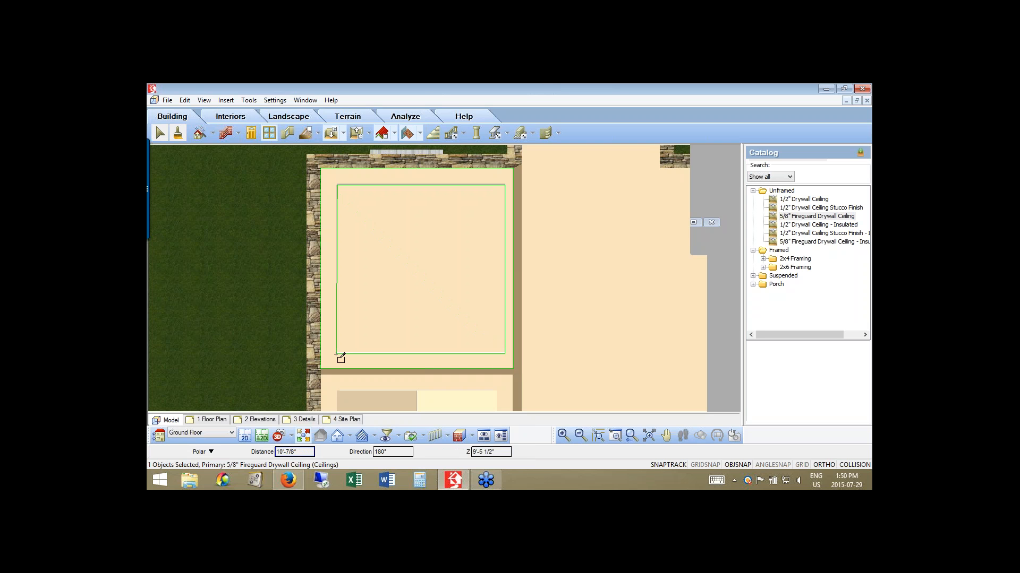
click(336, 353)
drag(336, 354, 367, 353)
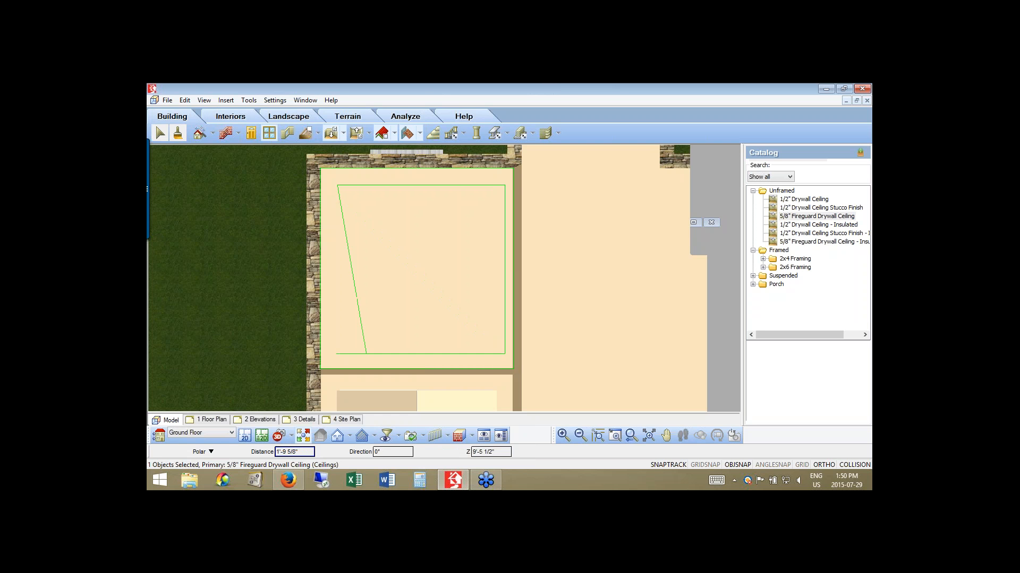
right_click(359, 327)
click(372, 336)
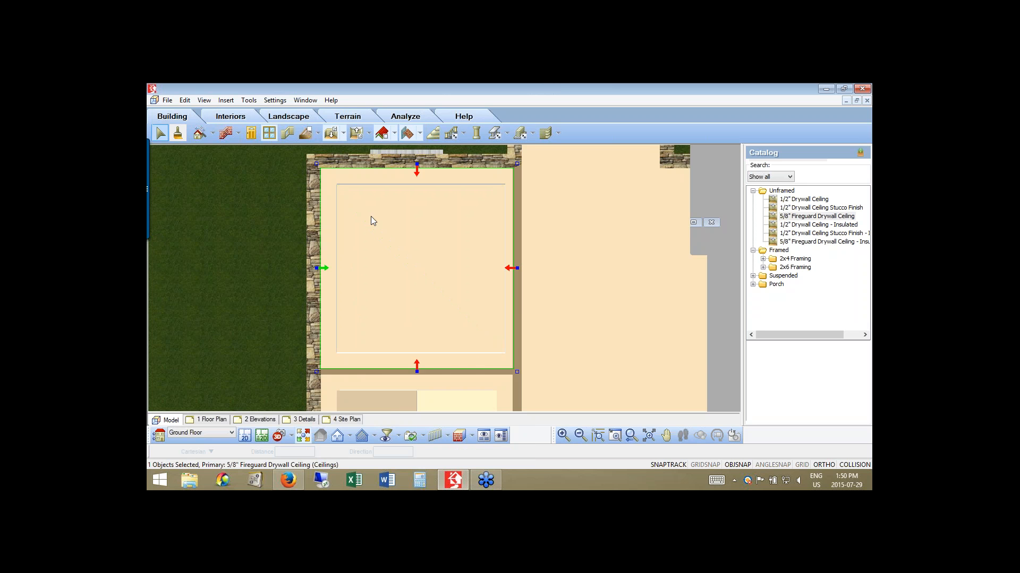
Cut a 7' by 7' square opening in the back-left room's tray ceiling, inside its raised inner outline.
right_click(371, 216)
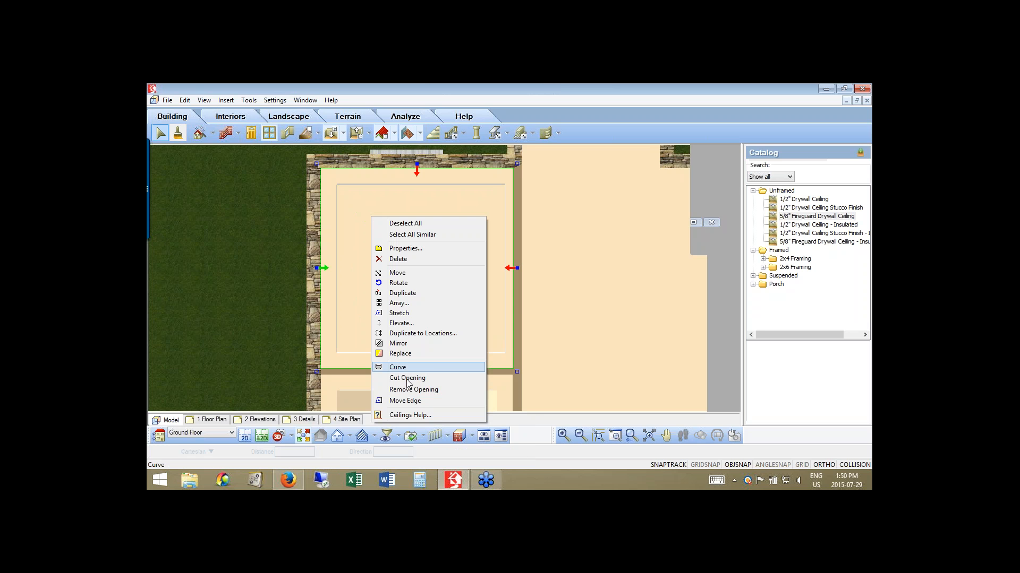
click(407, 378)
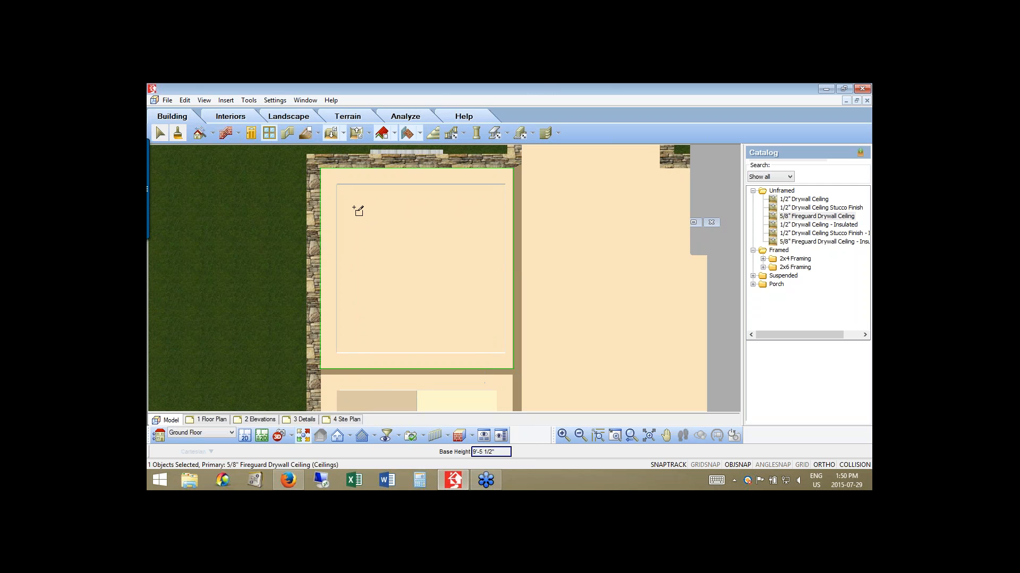
click(423, 208)
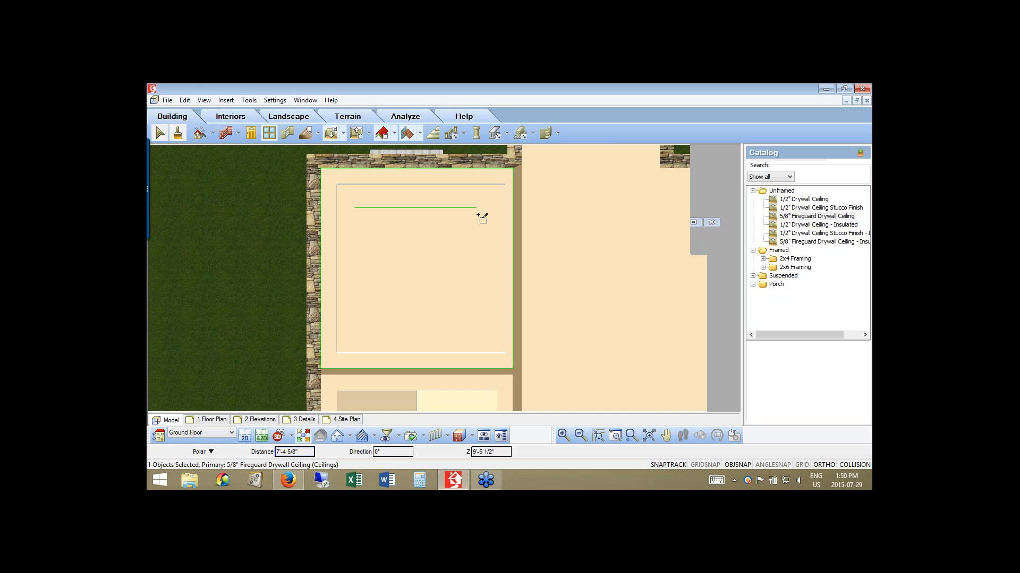
text(7)
key(Return)
click(478, 315)
text(7)
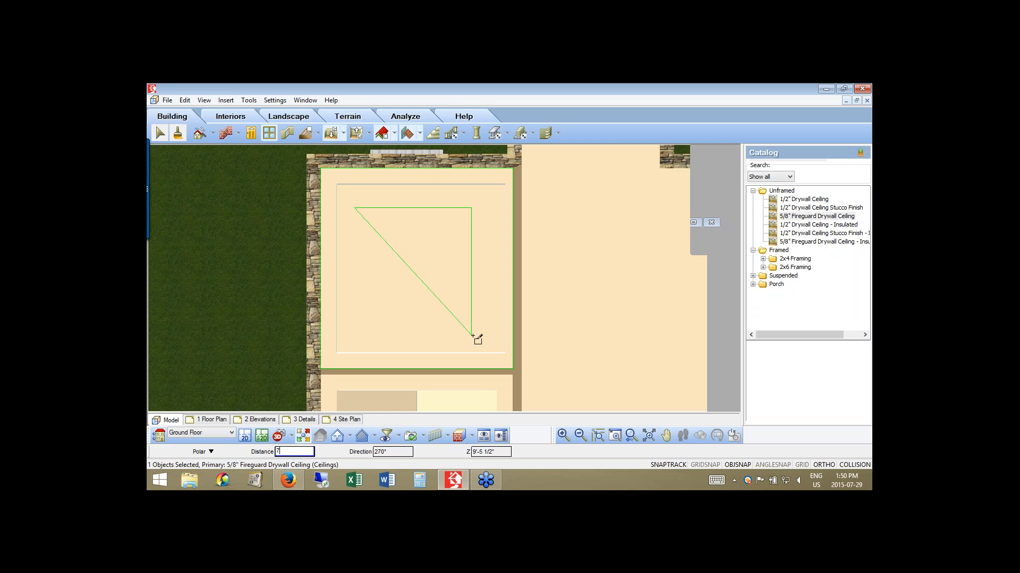
text( 11/16")
key(Return)
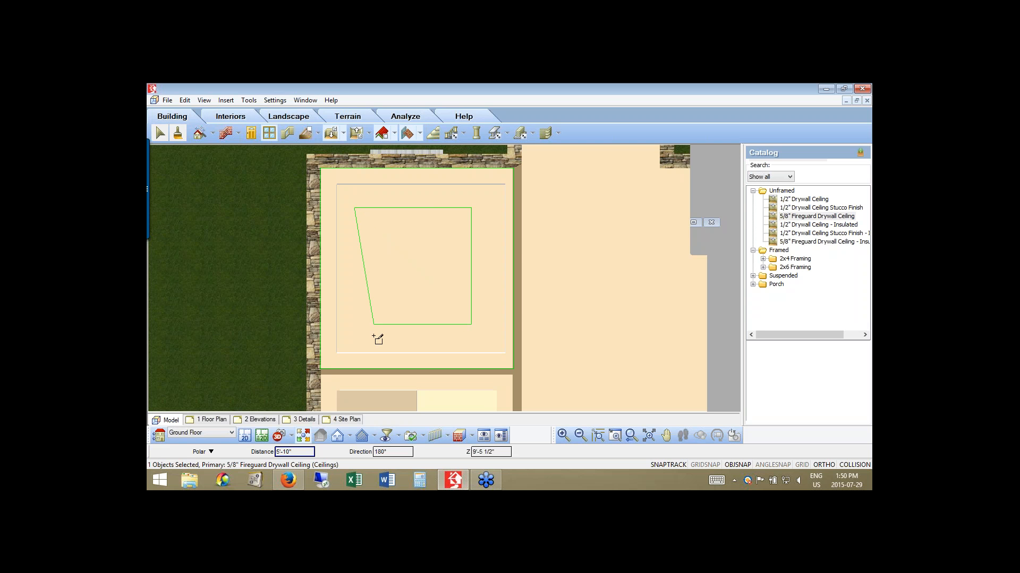
text(7)
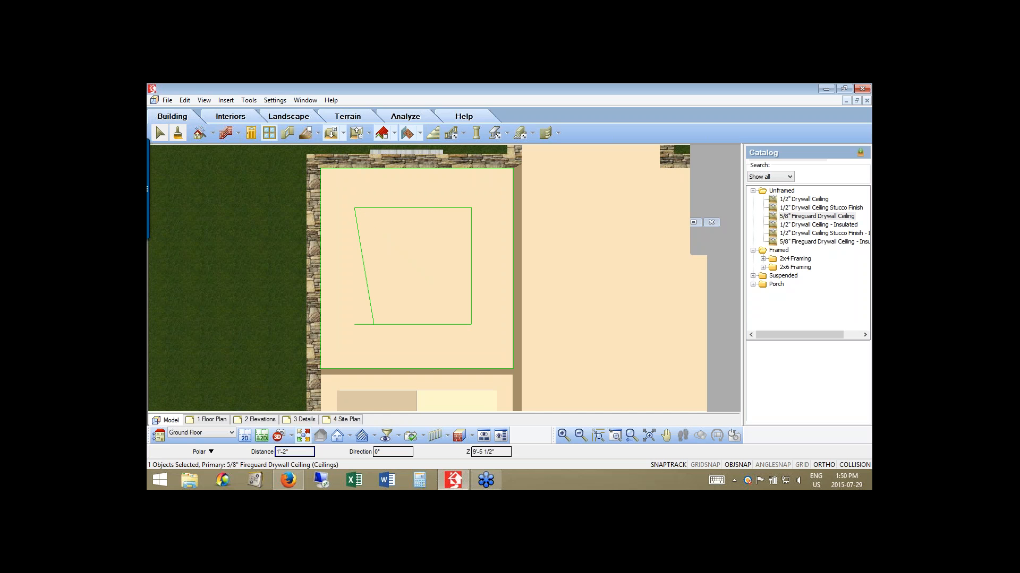
key(Return)
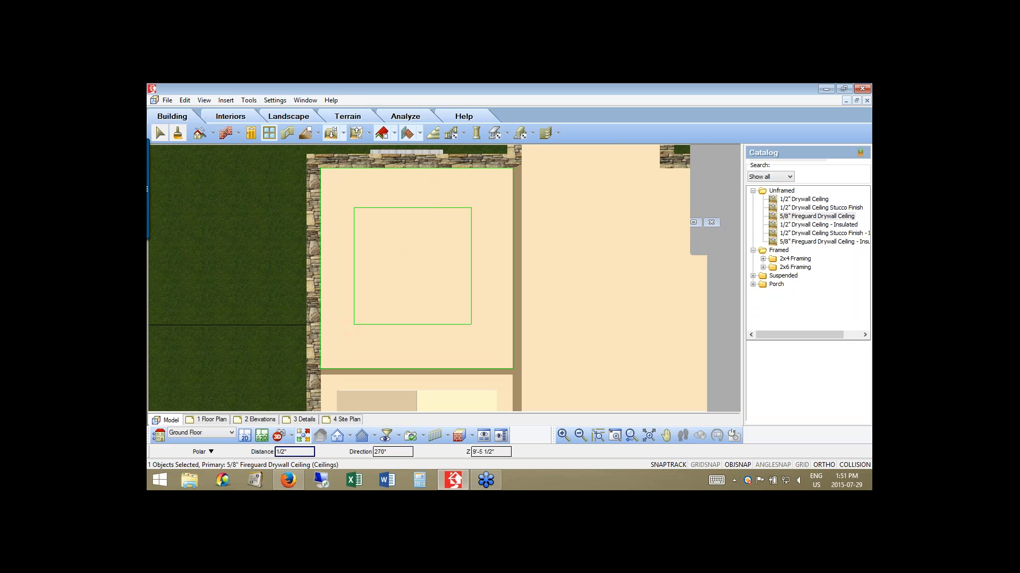
right_click(350, 328)
click(375, 333)
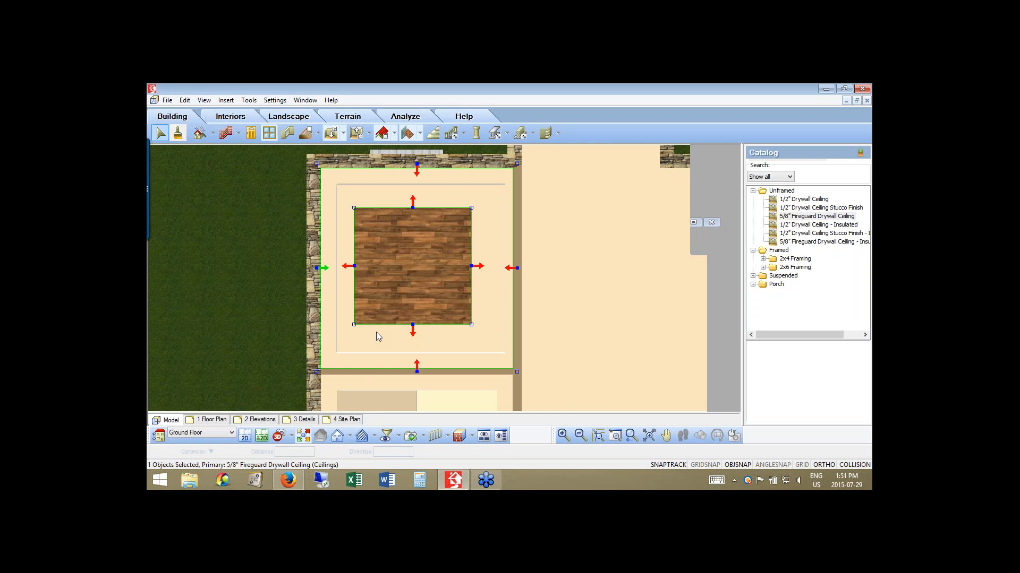
Look at the ceiling opening through the Dining Room camera.
click(291, 436)
click(297, 410)
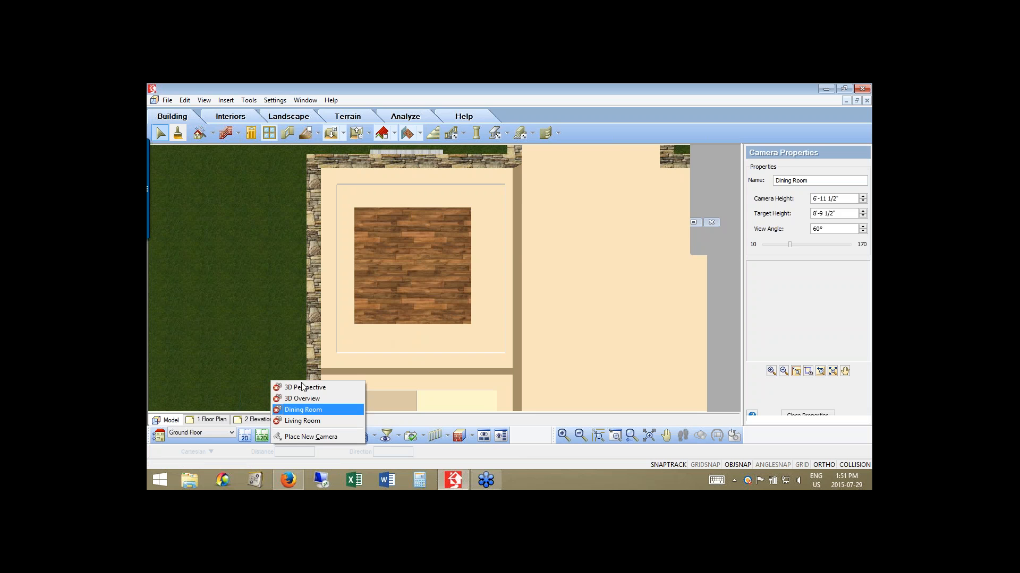
click(302, 387)
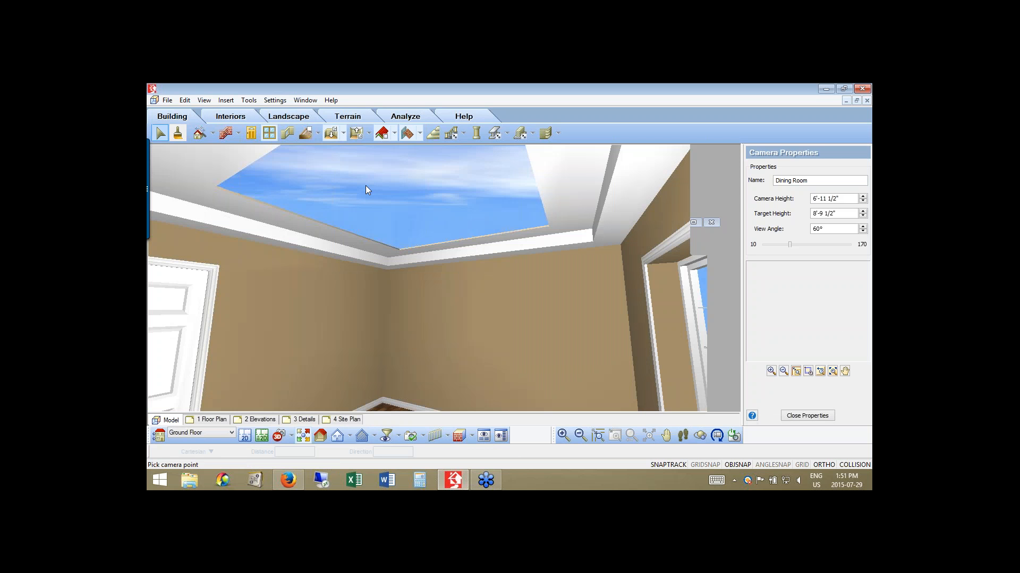
In the 2D designer's plan, insert a 5/8" Fireguard Drywall Ceiling by picking the four corners of the 7' square opening.
click(262, 436)
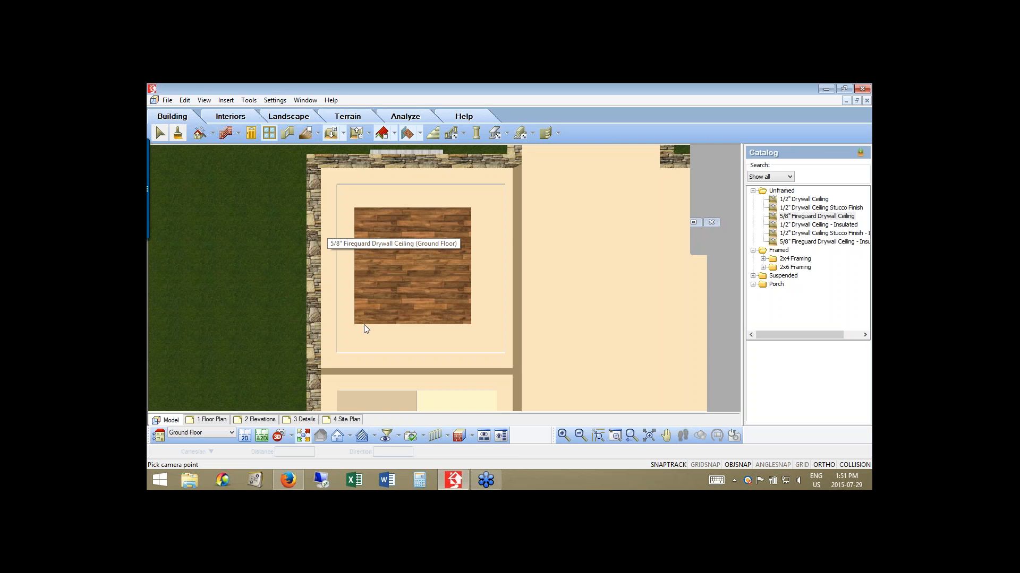
click(369, 134)
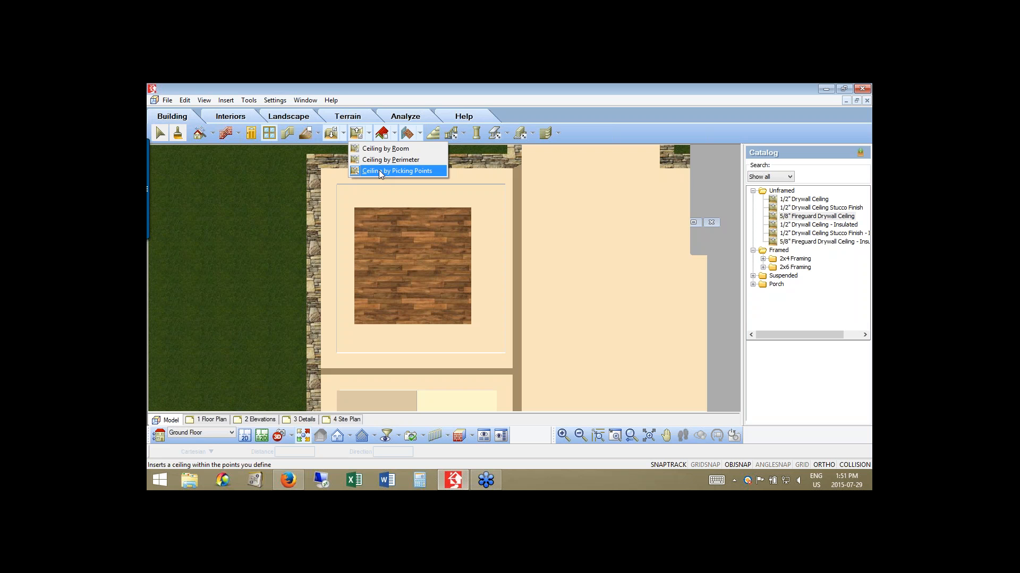
click(380, 171)
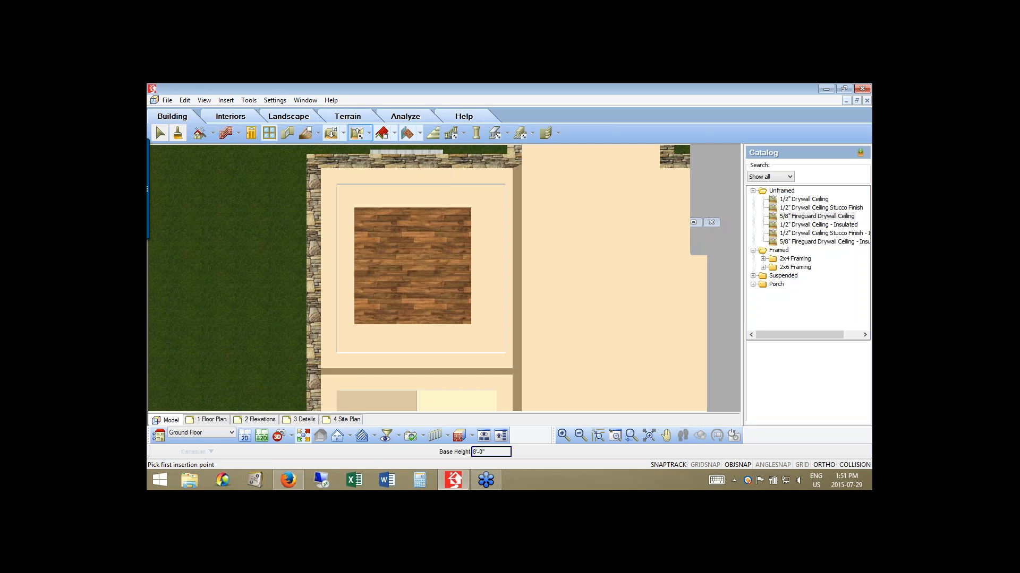
click(471, 208)
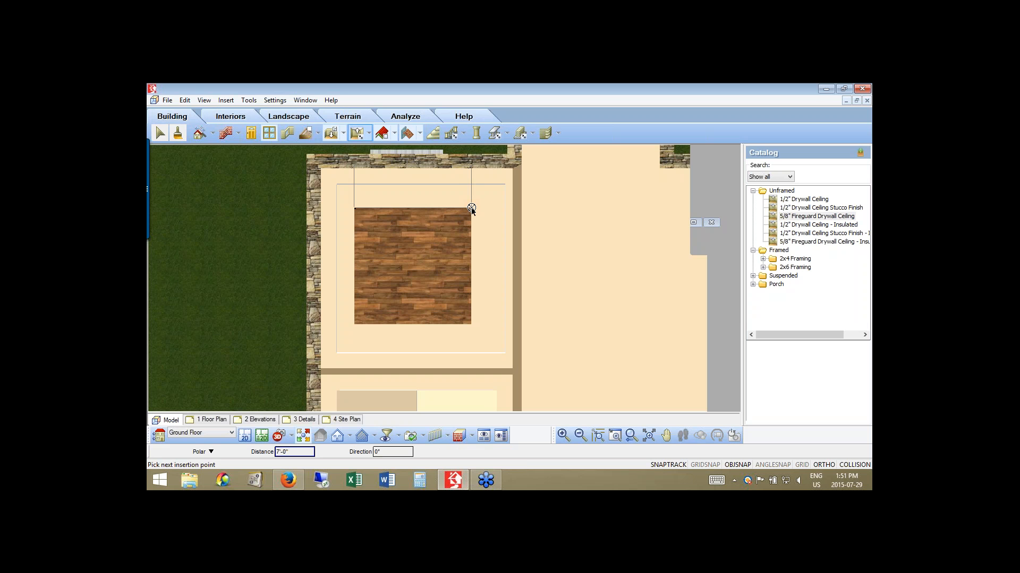
click(471, 325)
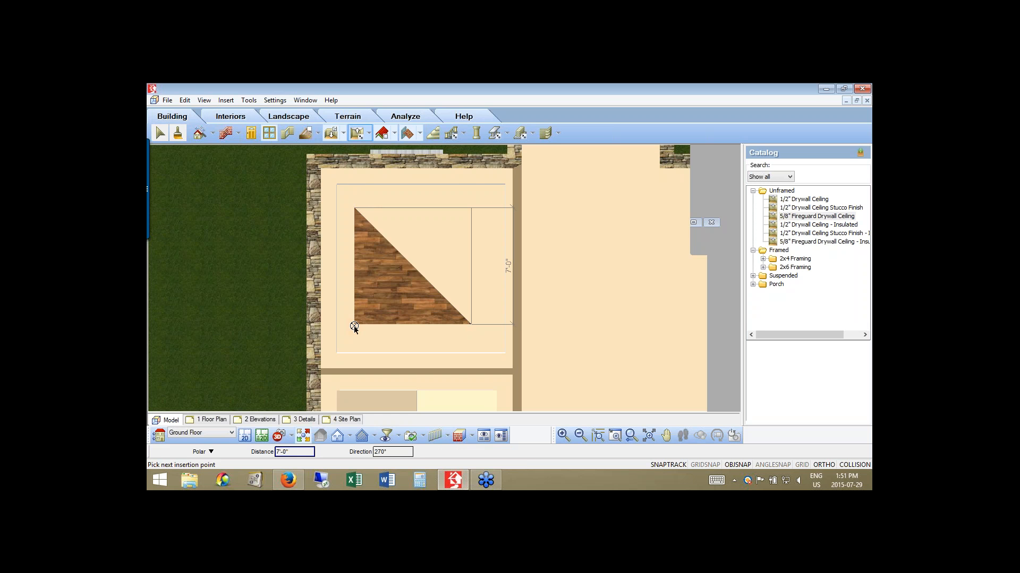
click(355, 327)
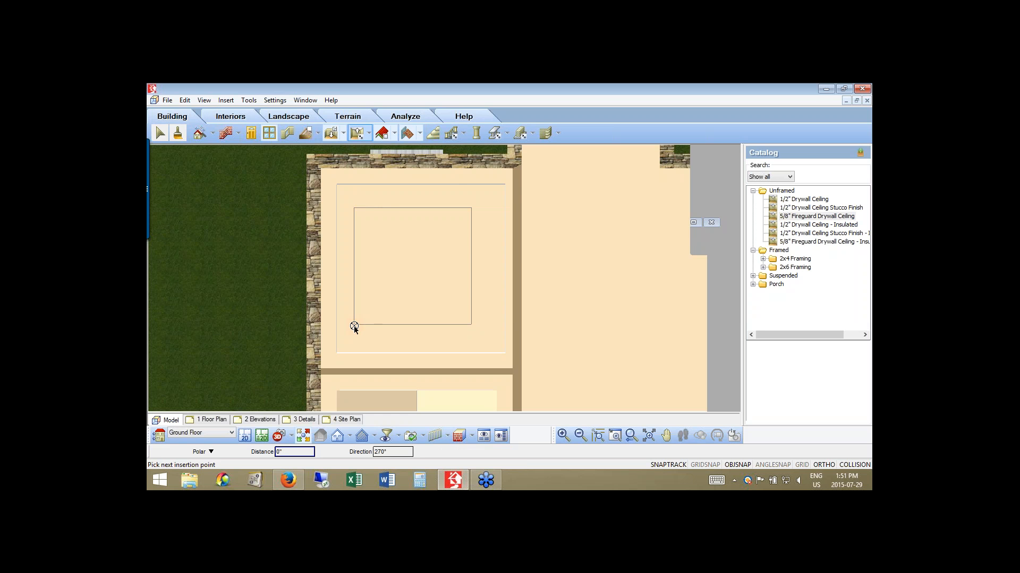
right_click(354, 327)
click(382, 333)
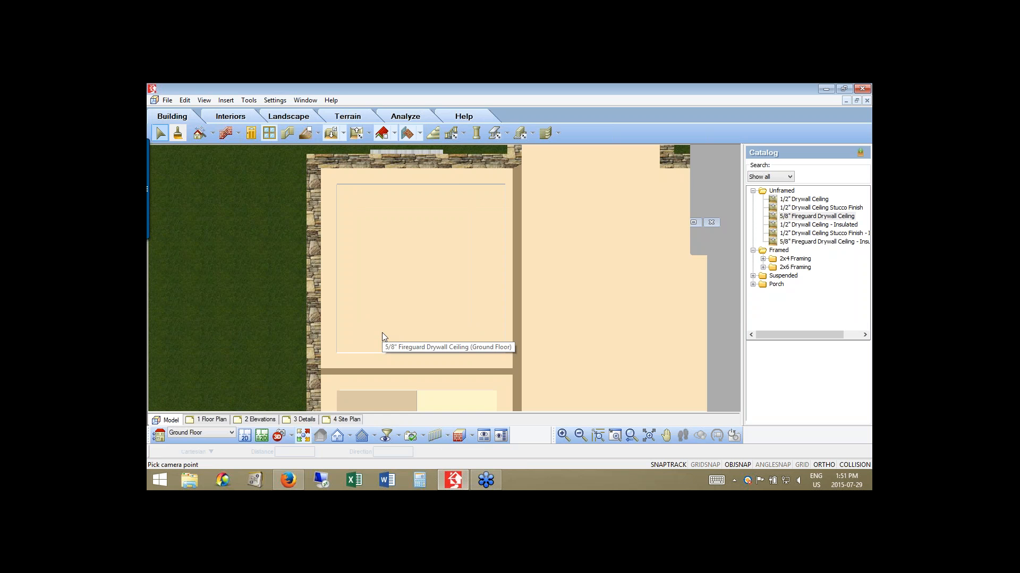
Change the 5/8" Fireguard Drywall Ceiling filling the 7' square opening to the Tray type, working through the Dining Room camera.
click(416, 278)
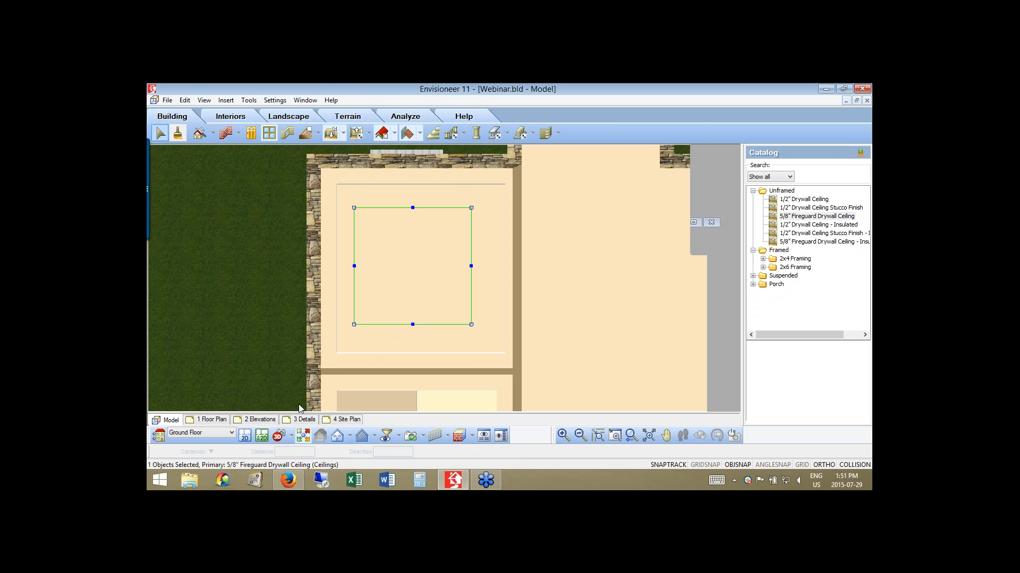
click(293, 435)
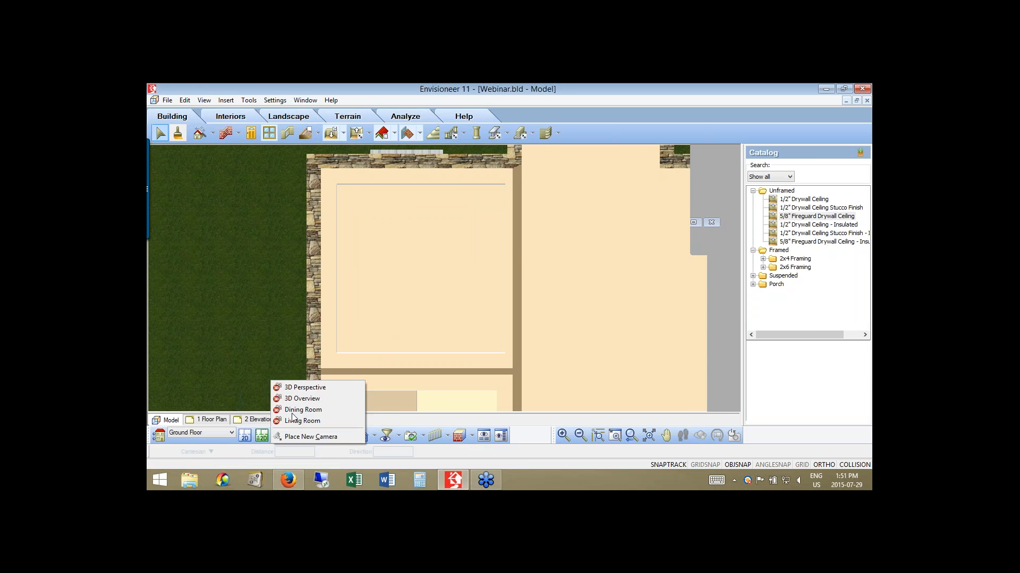
click(293, 412)
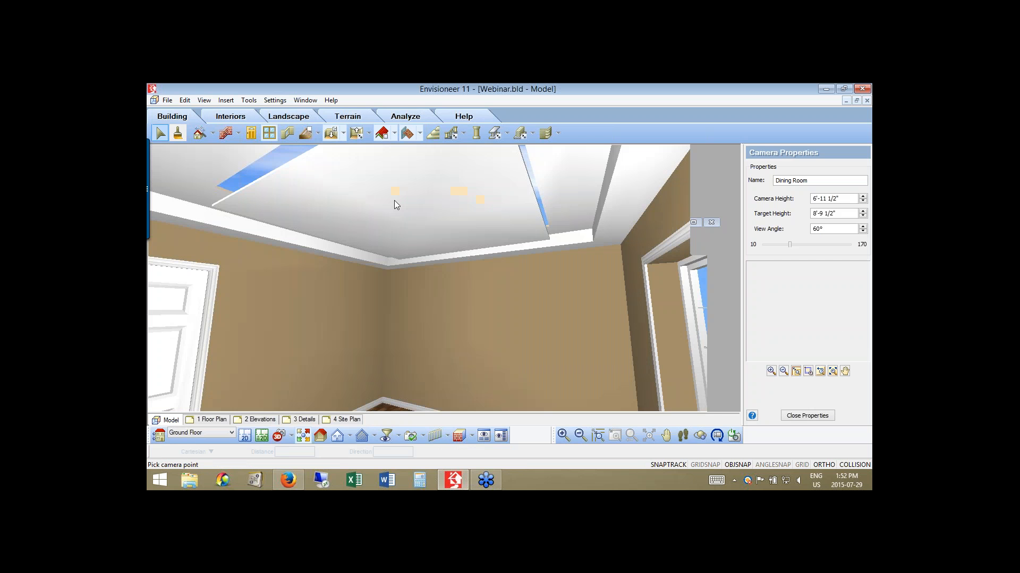
click(394, 202)
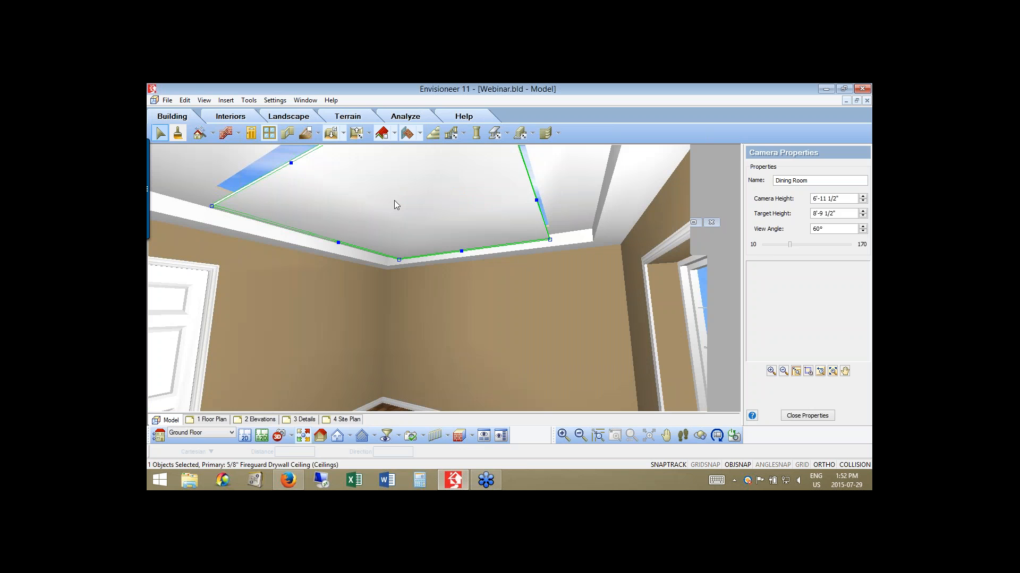
right_click(394, 204)
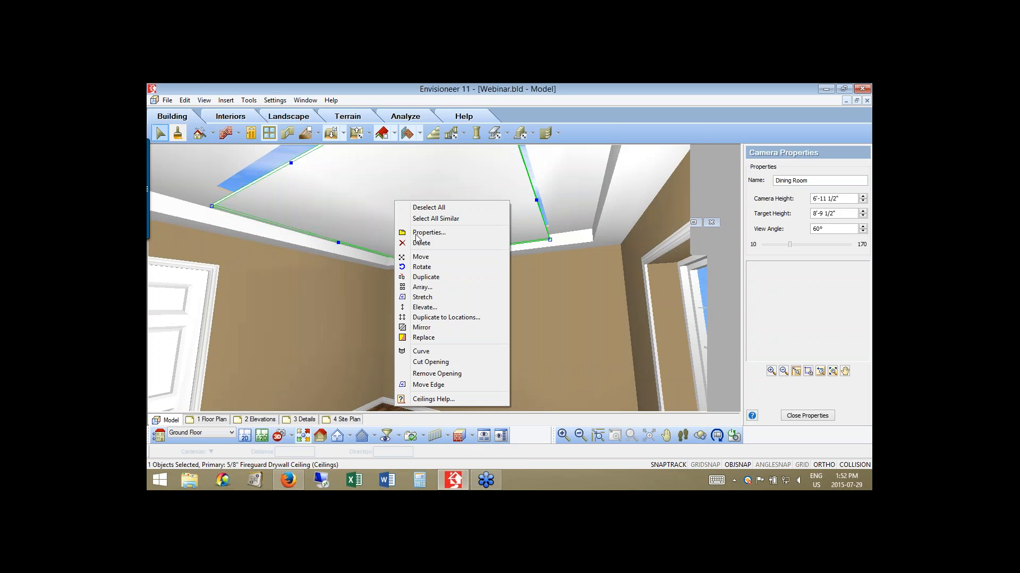
click(417, 233)
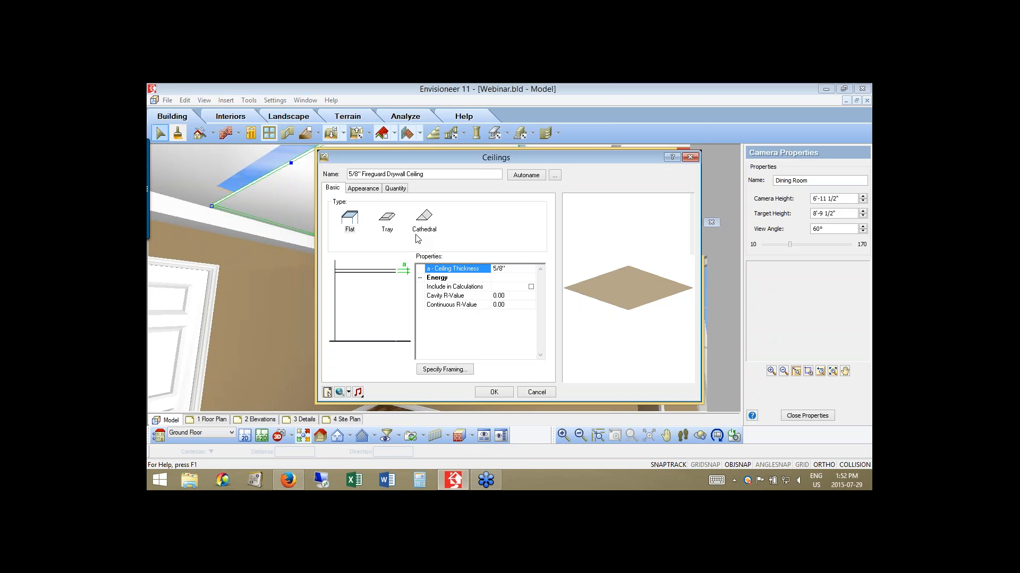
click(387, 218)
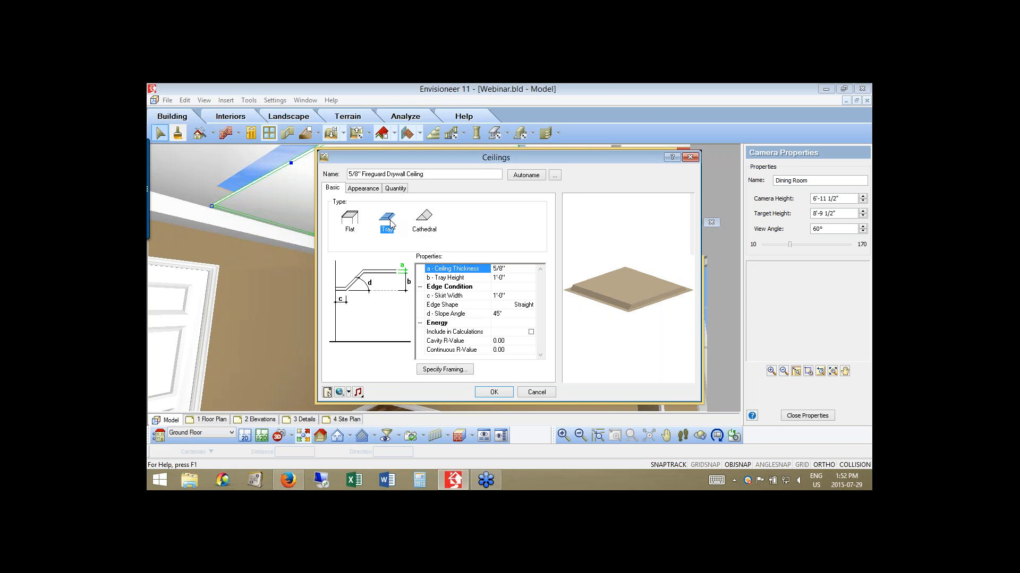
click(493, 392)
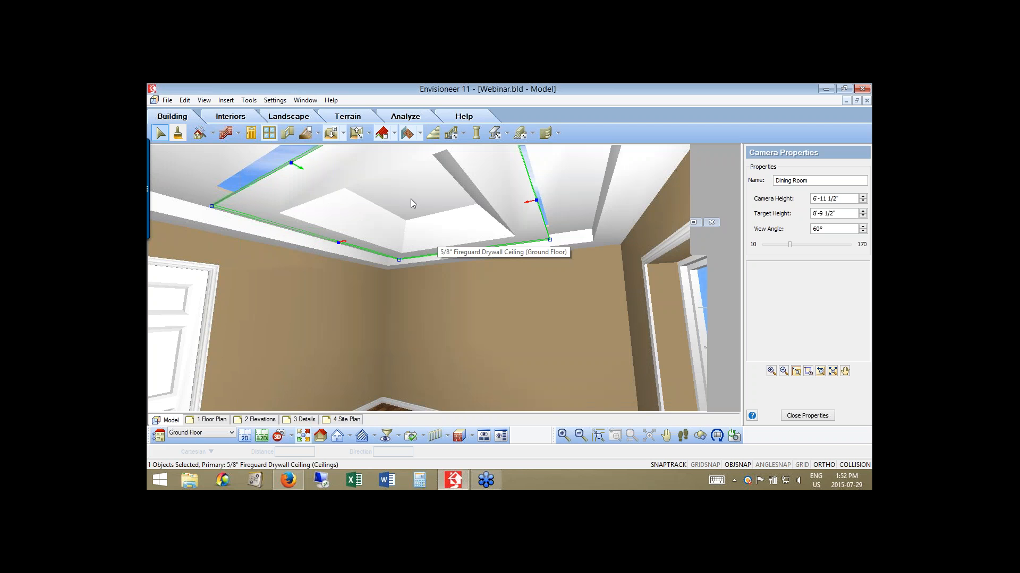
Elevate the inner tray ceiling to 8'-6".
right_click(431, 279)
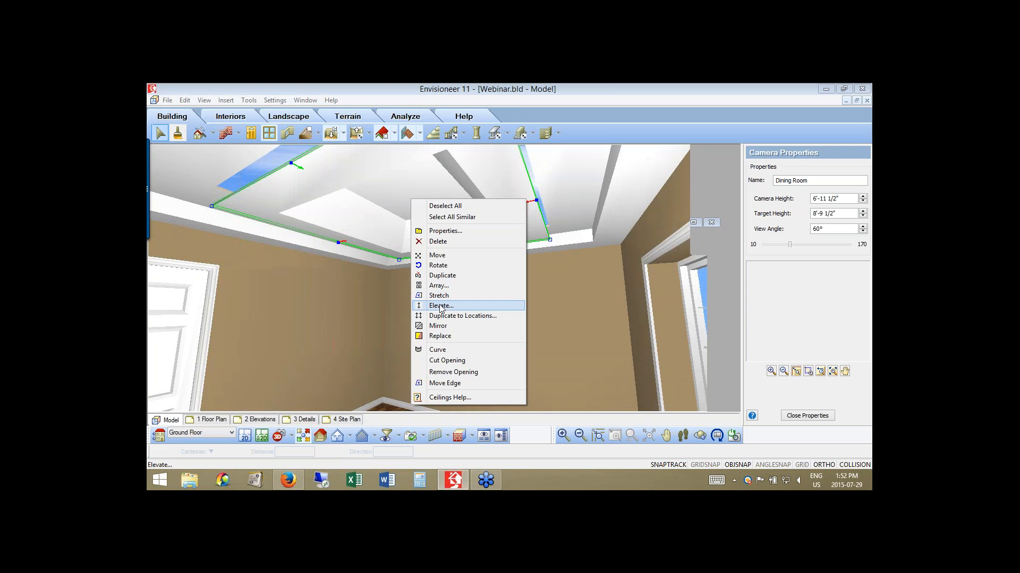
click(440, 306)
text(8)
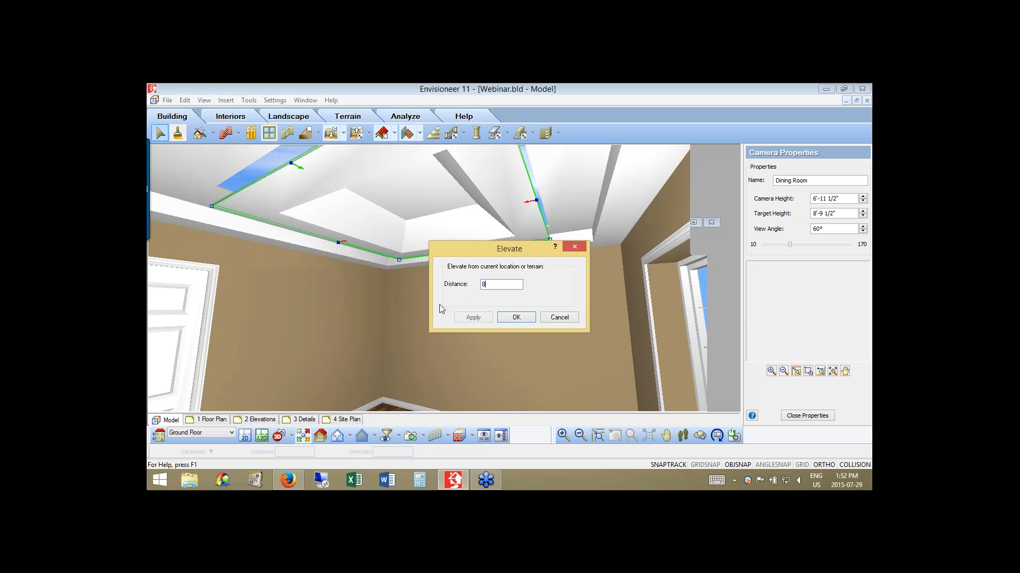
text('-6)
click(473, 317)
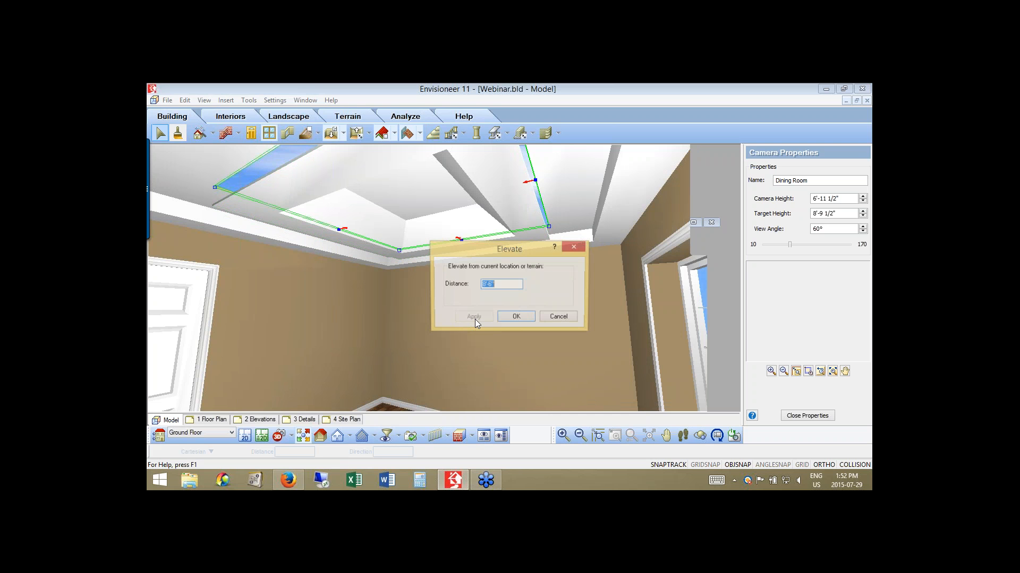
click(515, 317)
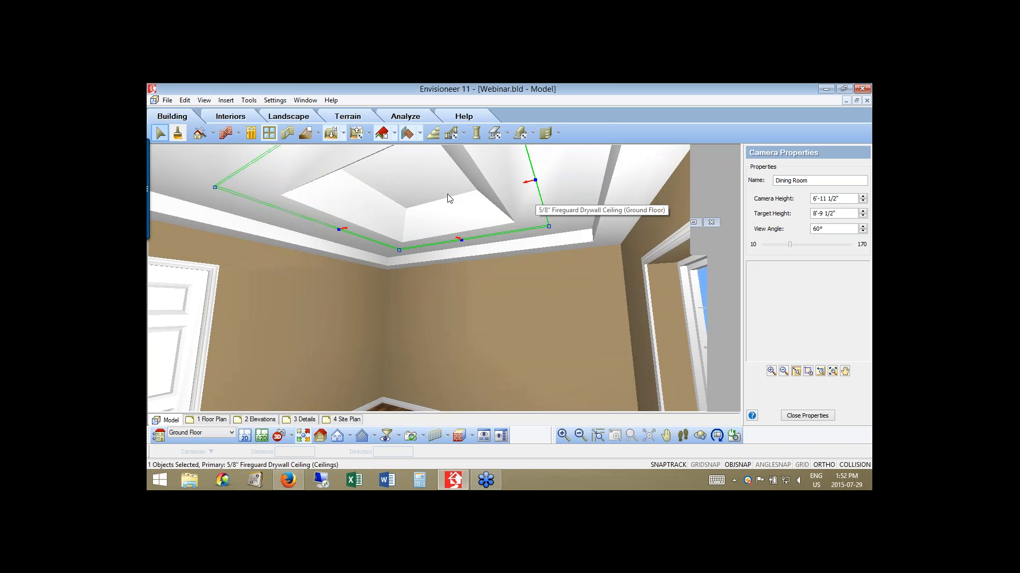
Return to the 2D plan and save the project.
click(368, 135)
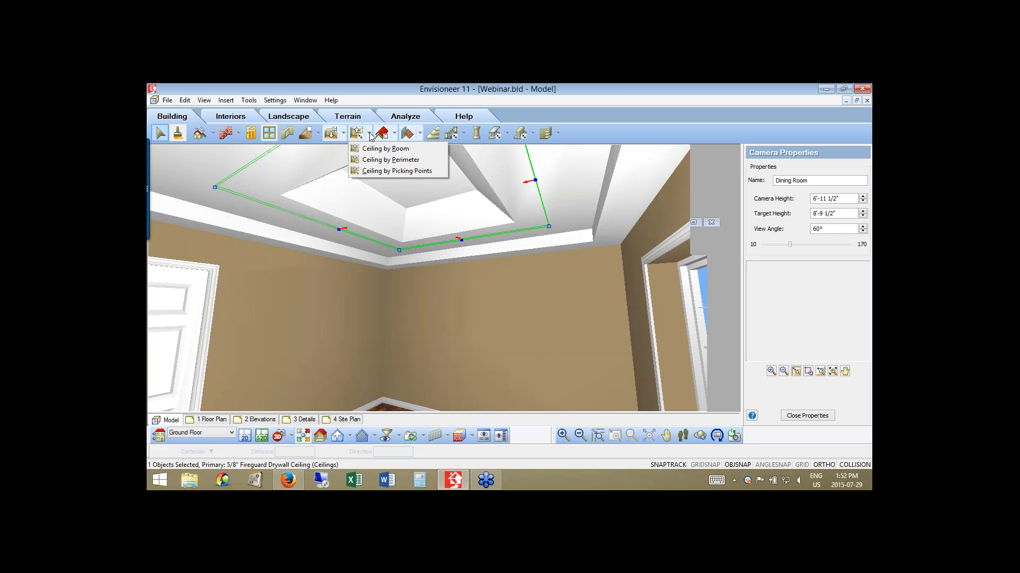
click(246, 441)
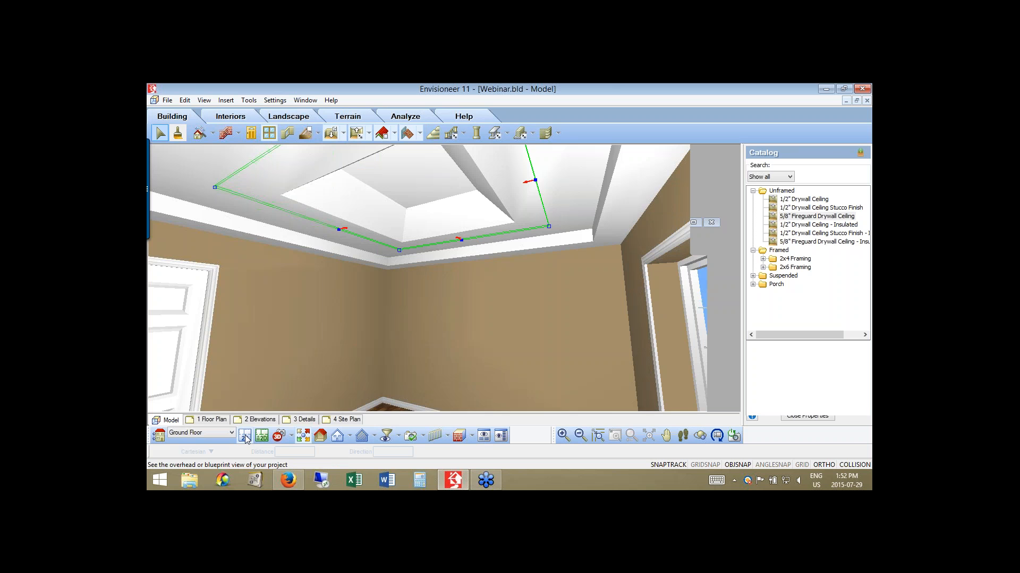
key(alt+f)
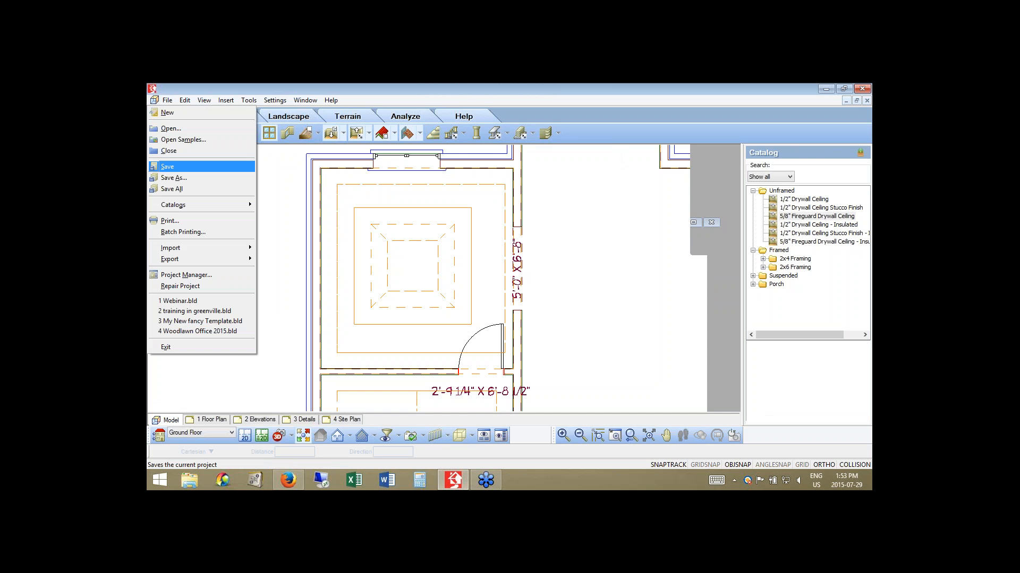
click(167, 167)
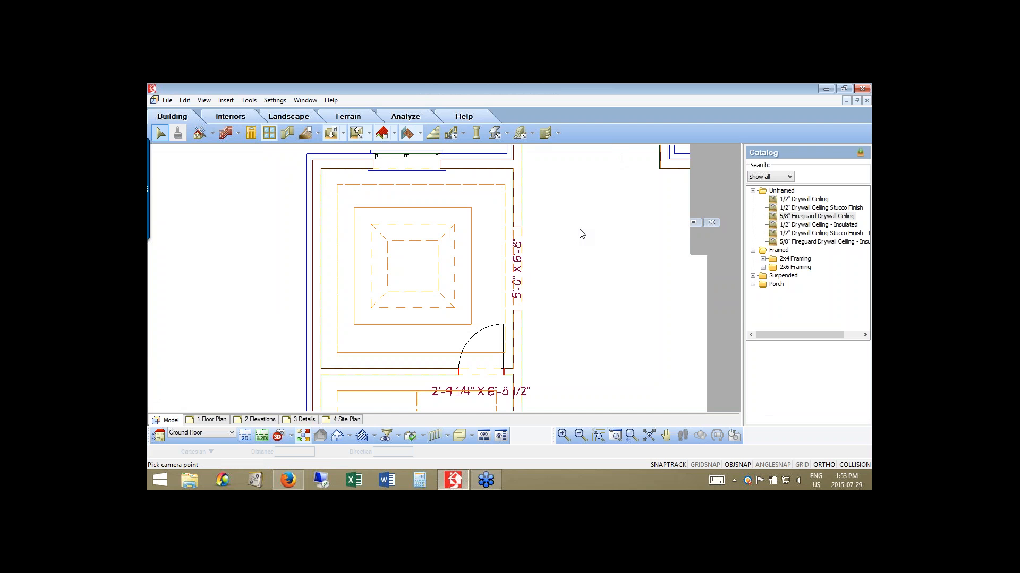
Place a new camera at the 5'-0" opening in the tray-ceiling room's wall, aimed across the adjoining large room, and walk the view back slightly.
click(292, 436)
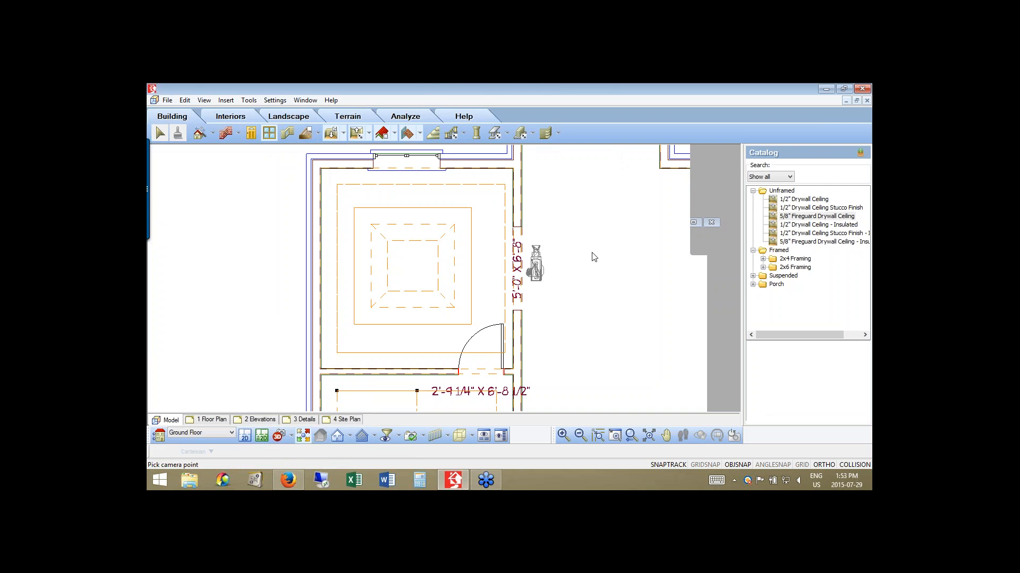
click(534, 264)
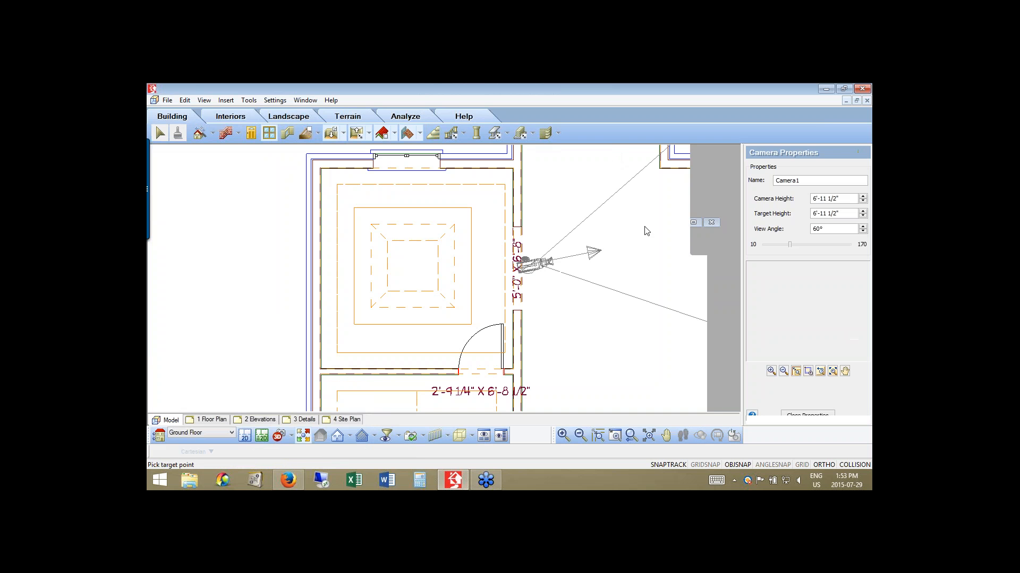
click(646, 231)
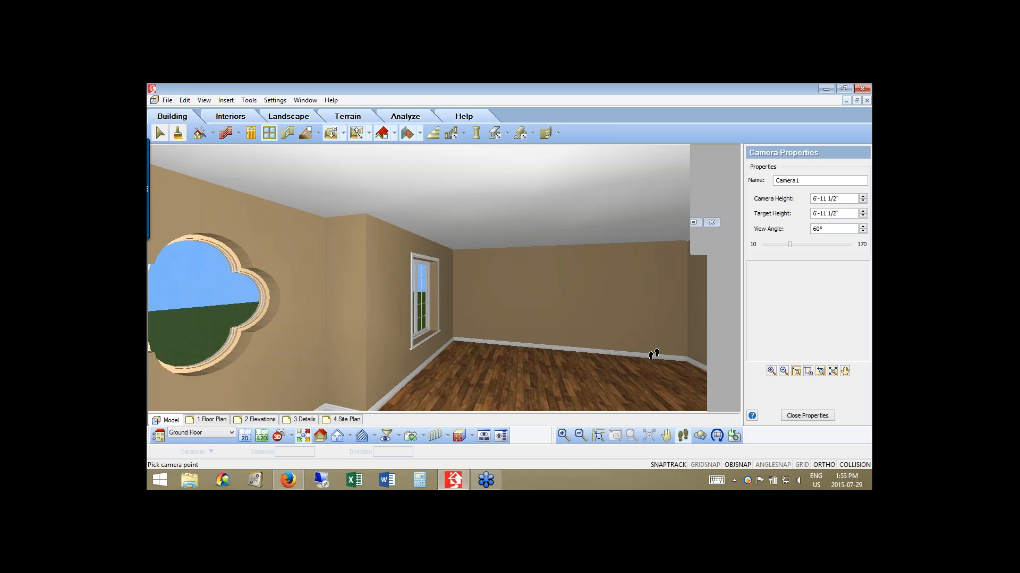
drag(653, 354, 589, 341)
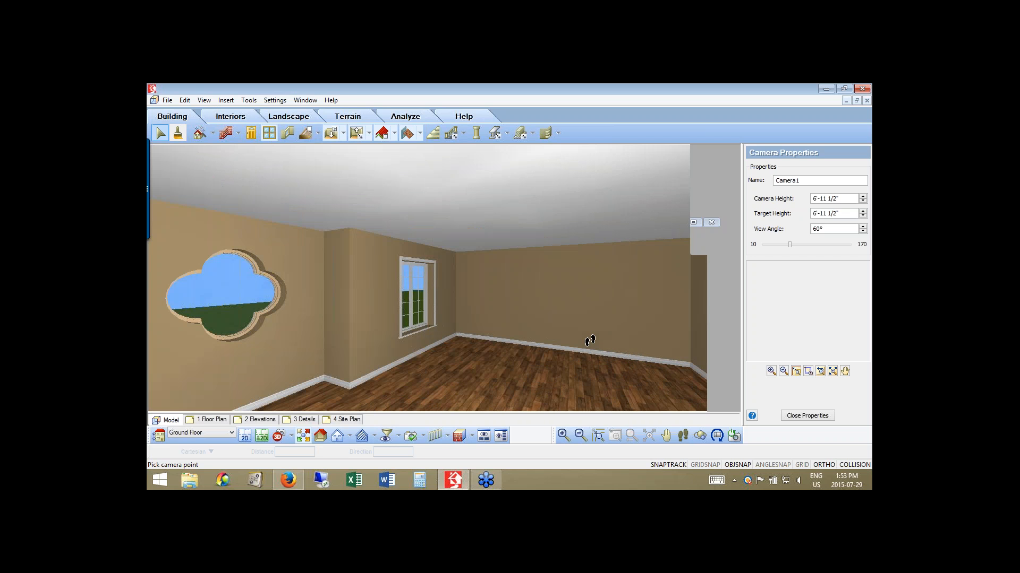
right_click(481, 293)
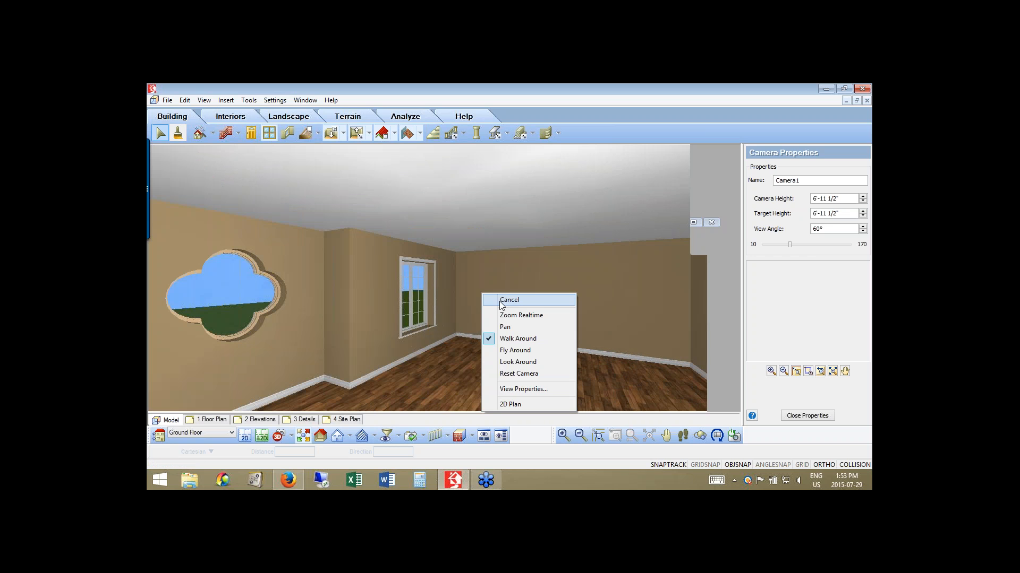
click(501, 300)
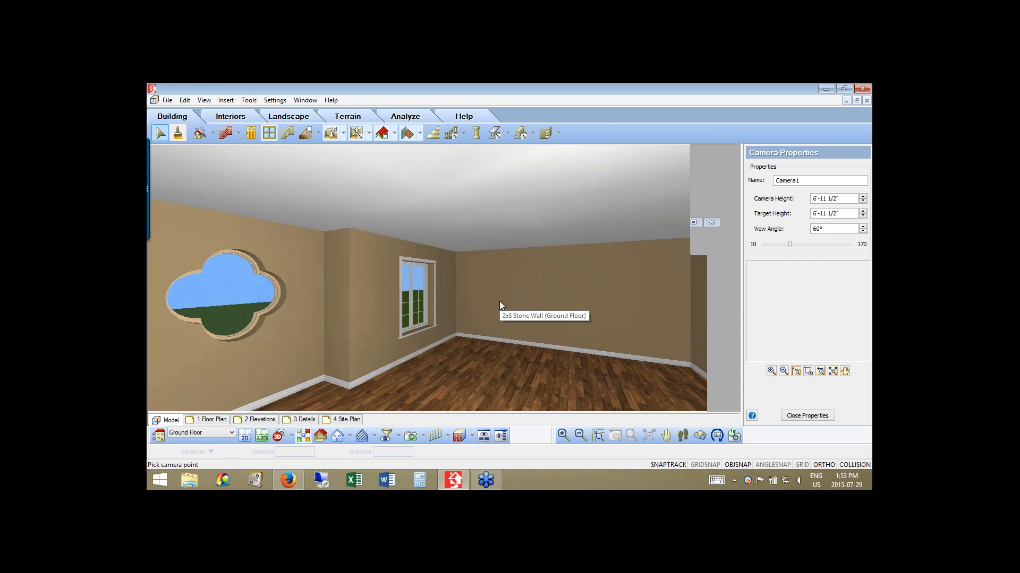
Insert a Modern Love Seat near the far wall of the large room.
click(223, 116)
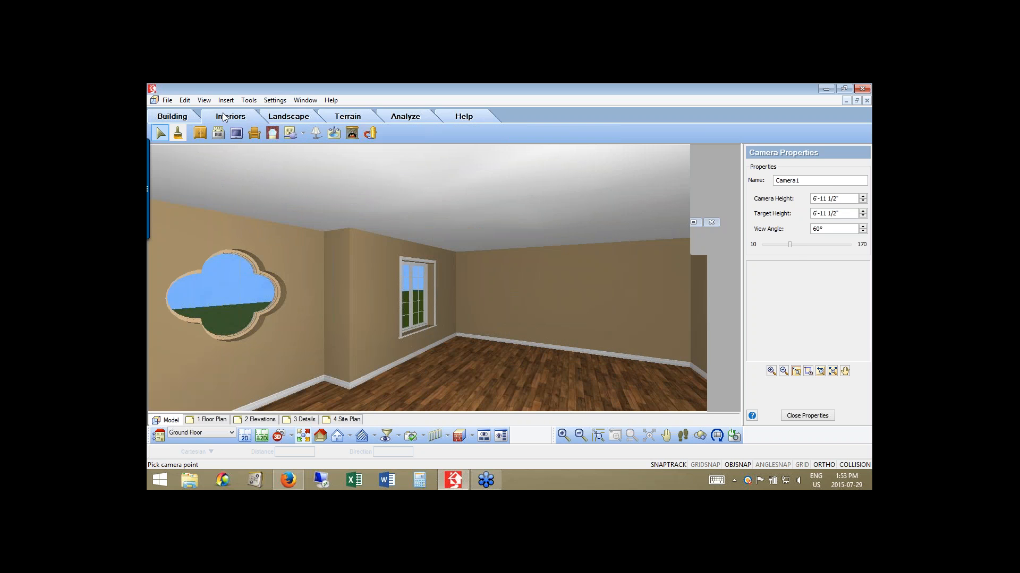
click(254, 133)
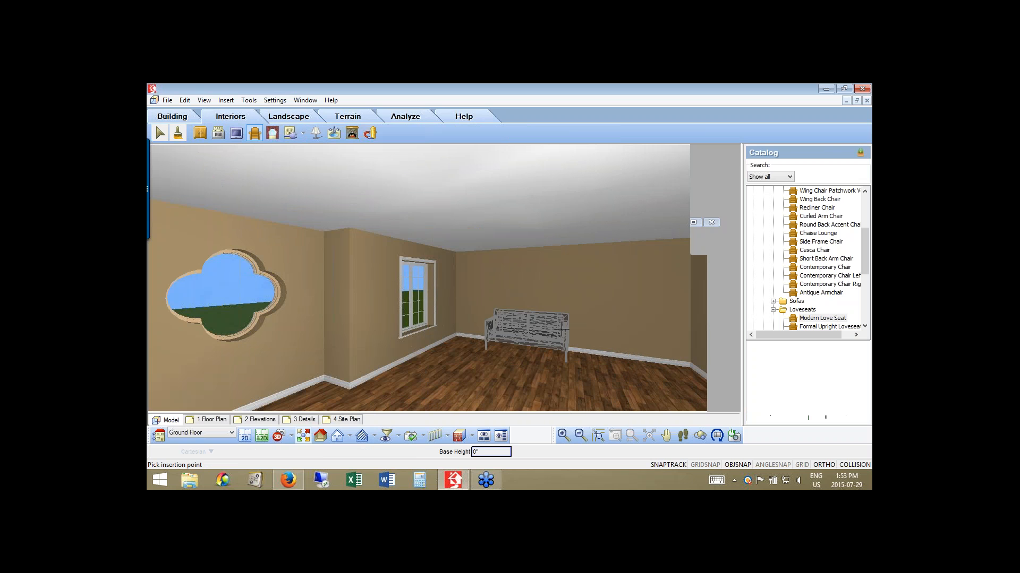
click(560, 328)
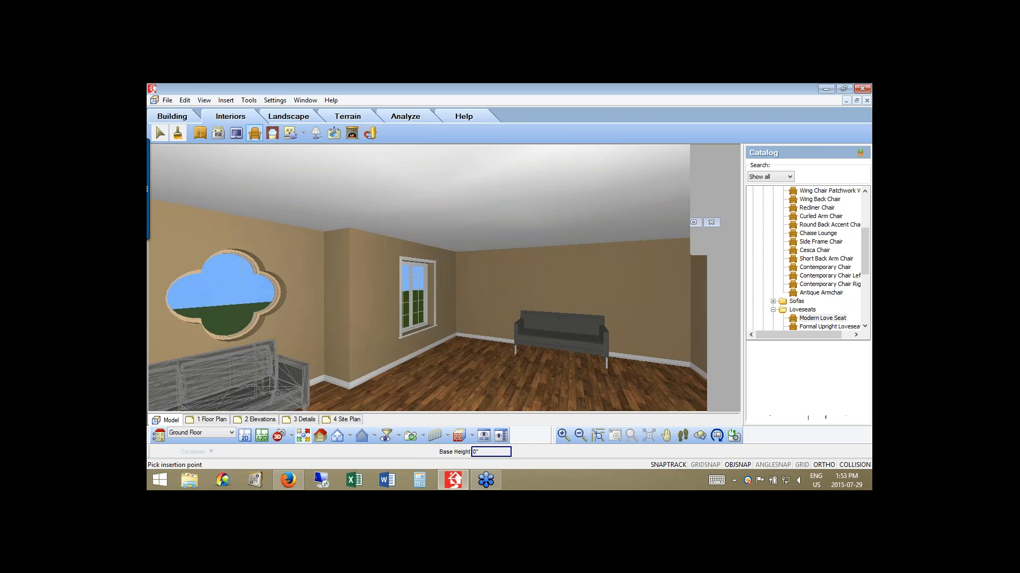
Insert two Sling Chairs in front of the love seat, one on each side, facing each other.
click(813, 216)
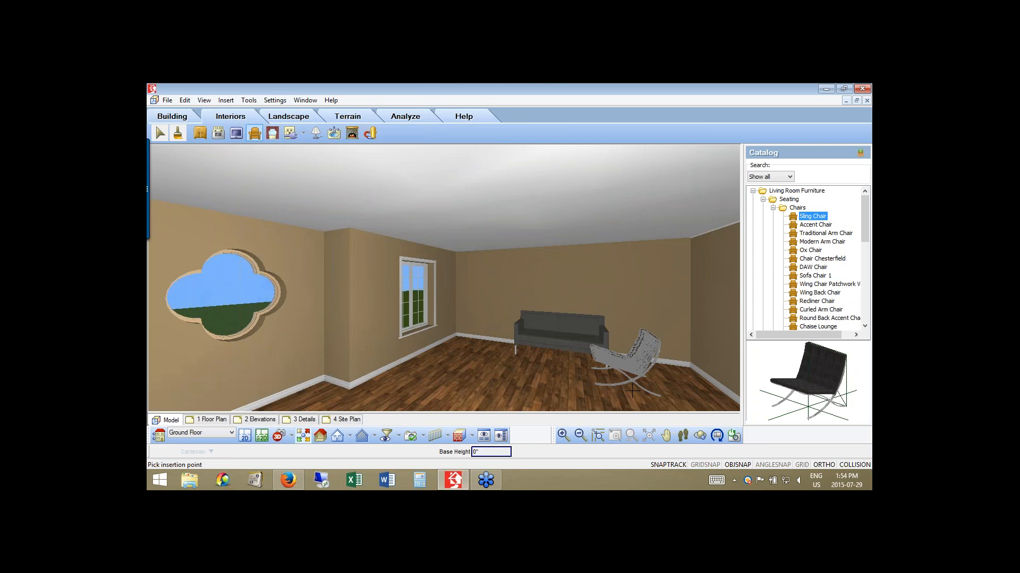
click(488, 376)
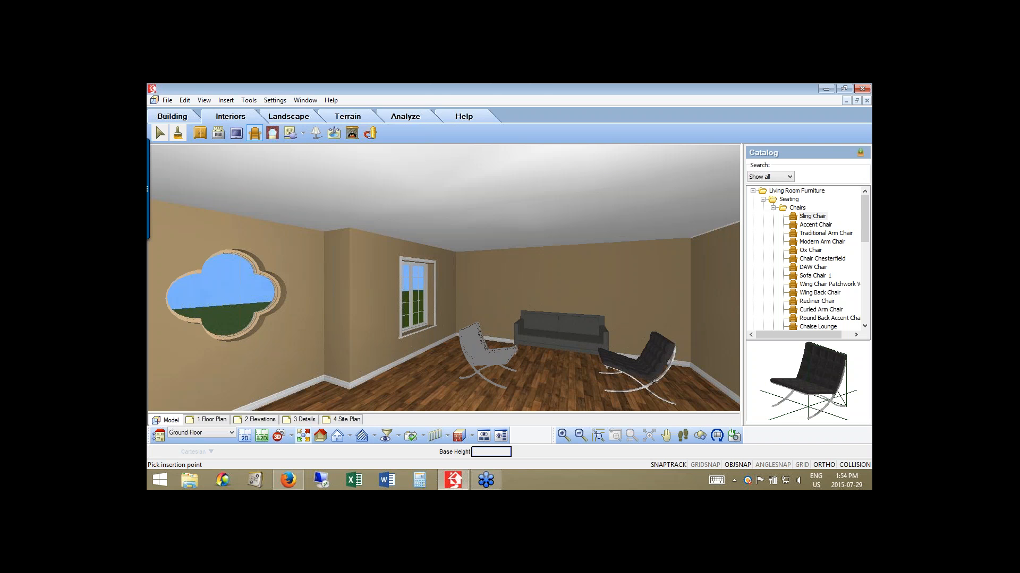
right_click(508, 354)
click(516, 385)
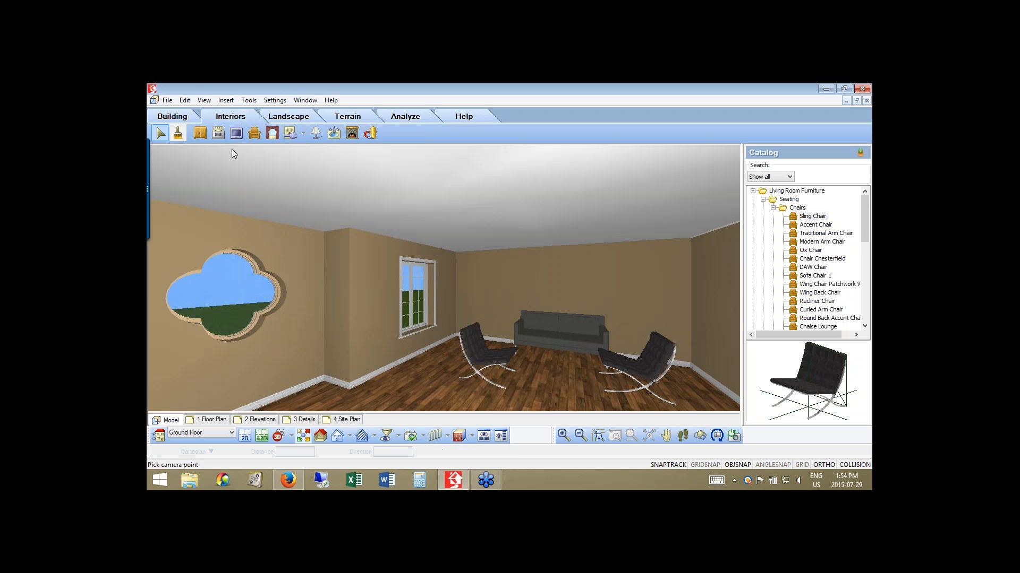
Insert Rectangle Area Rug 1 on the floor between the two Sling Chairs.
click(273, 134)
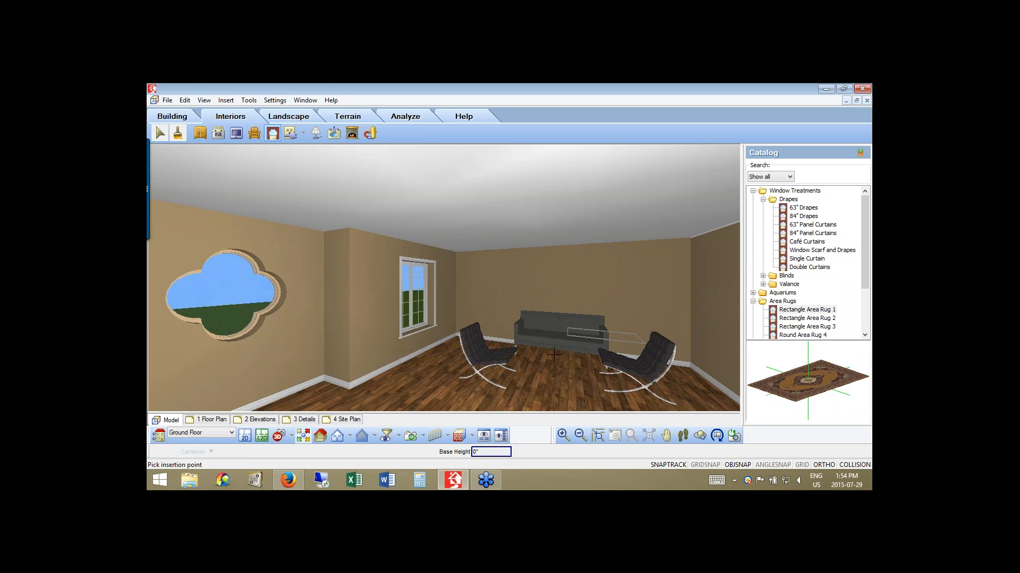
click(514, 388)
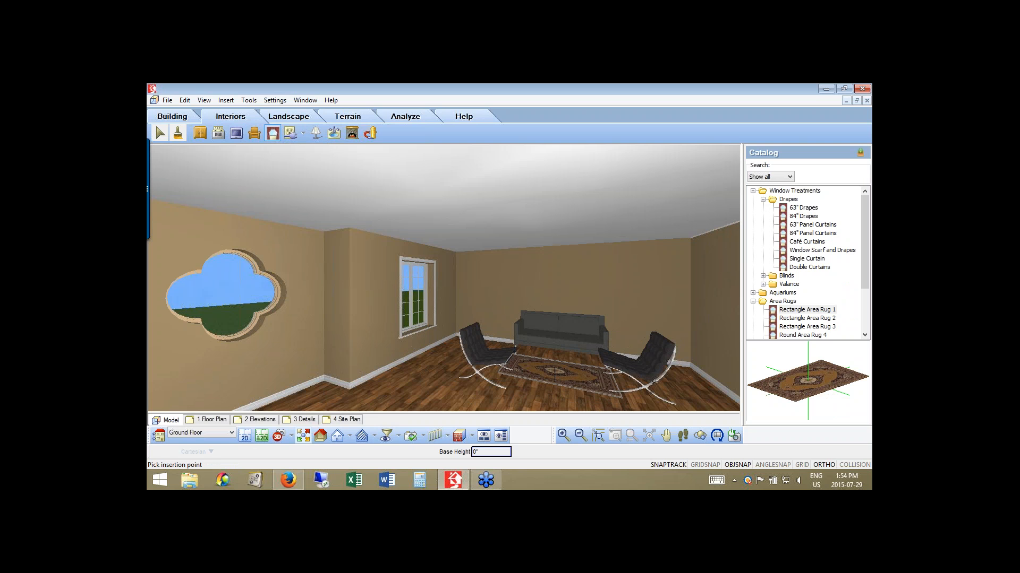
click(555, 375)
right_click(555, 375)
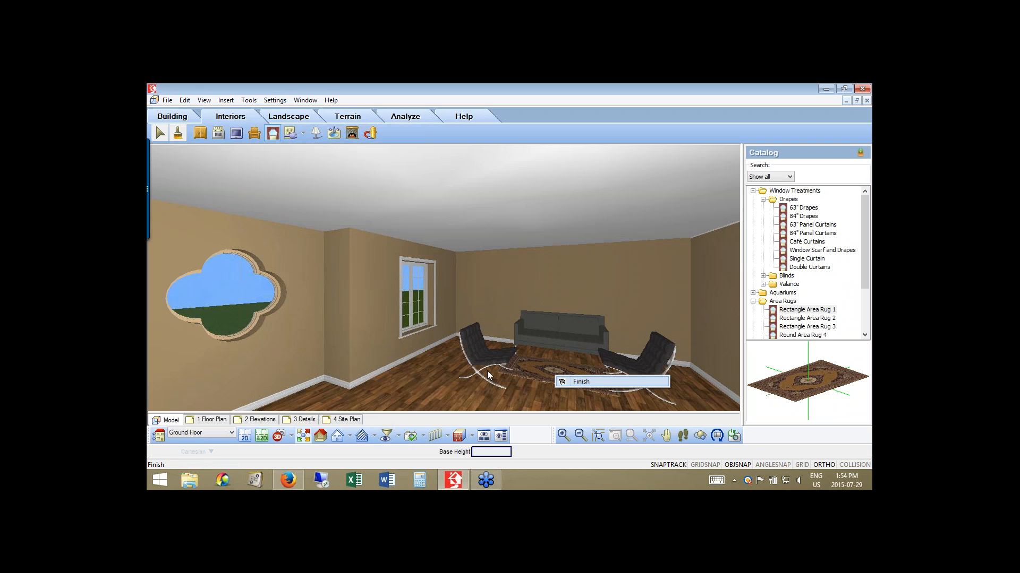
click(571, 382)
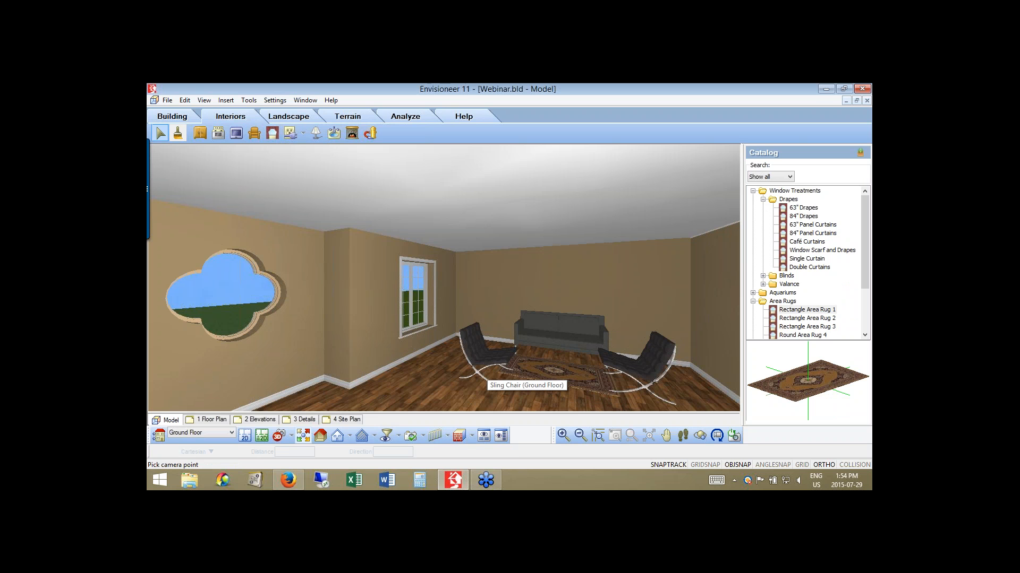
Move the Sling Chair nearest the window slightly back towards the far wall, and look around the furnished room.
click(488, 367)
drag(488, 367, 495, 357)
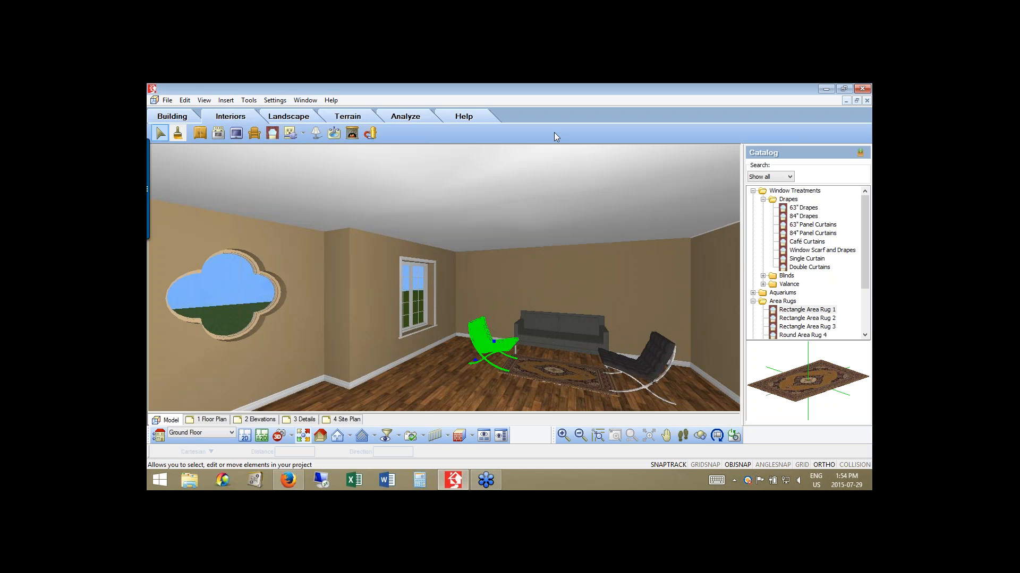
click(711, 438)
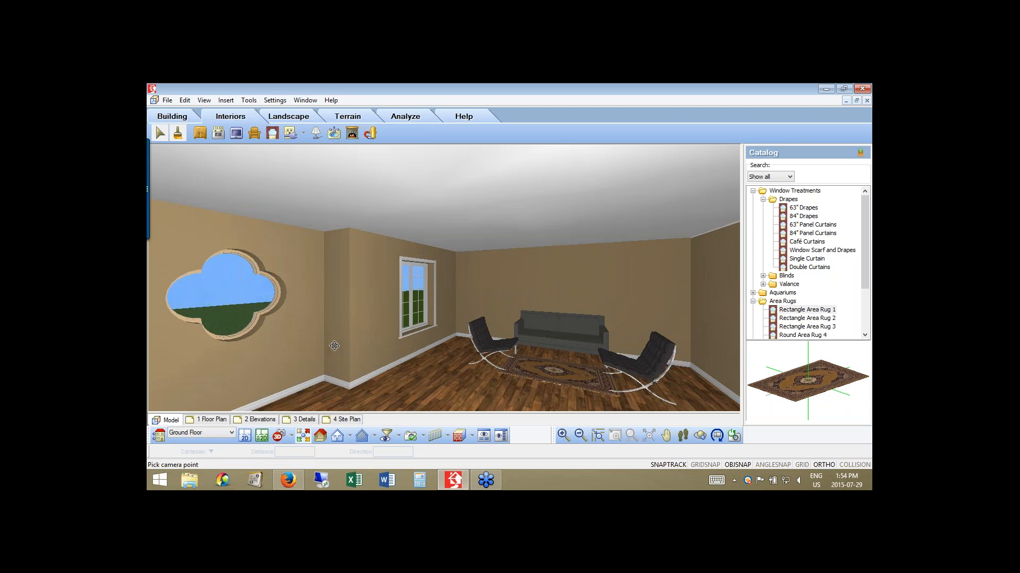
drag(334, 346, 459, 353)
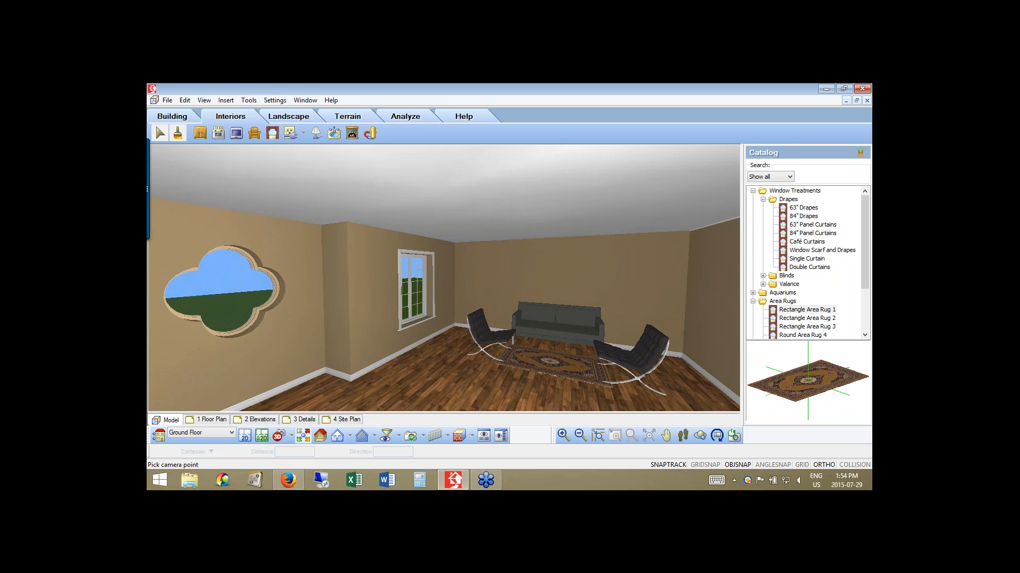
Turn the view towards the love seat, chairs and rug, and end the Walk Around mode.
drag(678, 404, 542, 362)
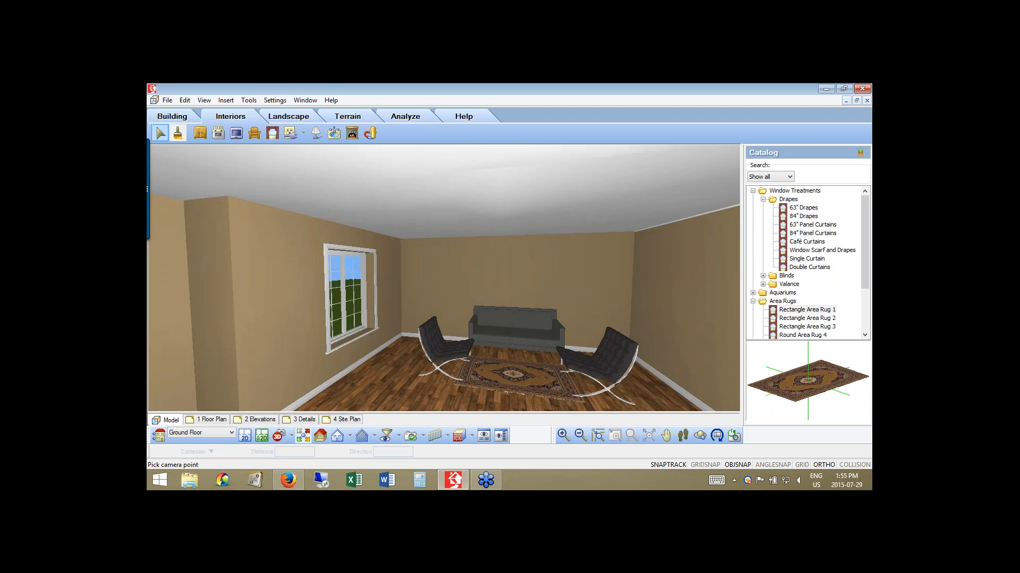
right_click(517, 343)
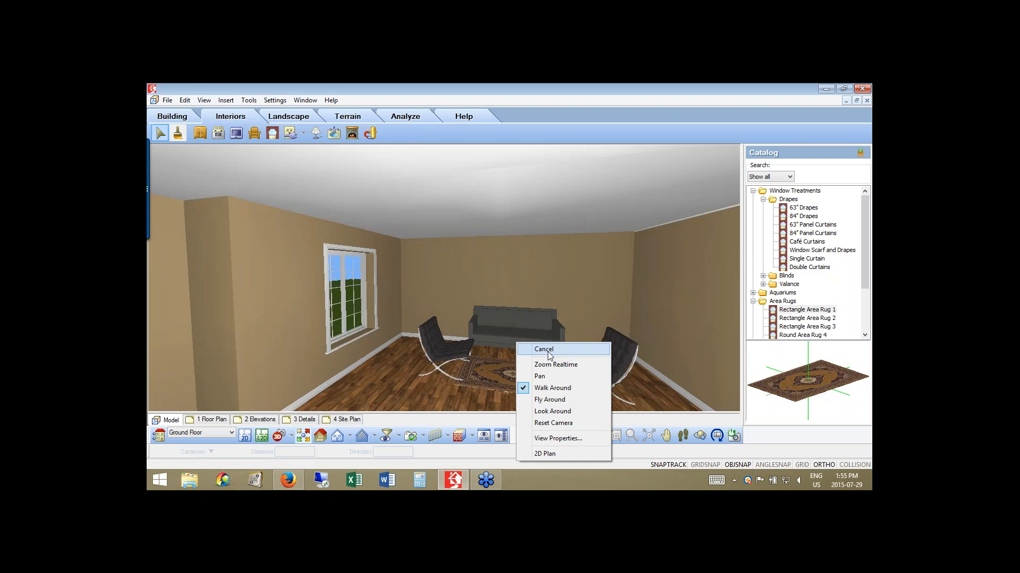
click(547, 350)
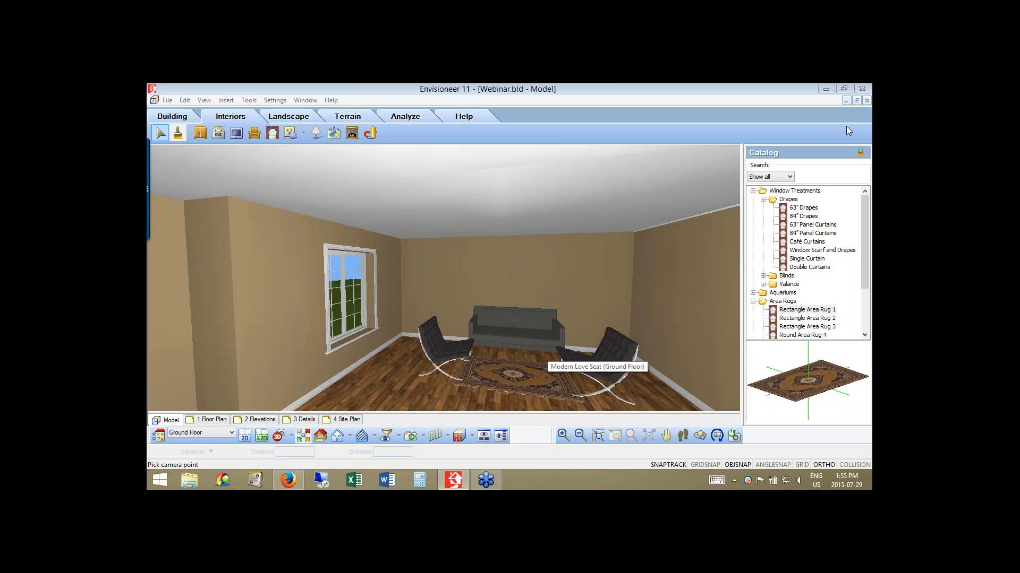
click(857, 100)
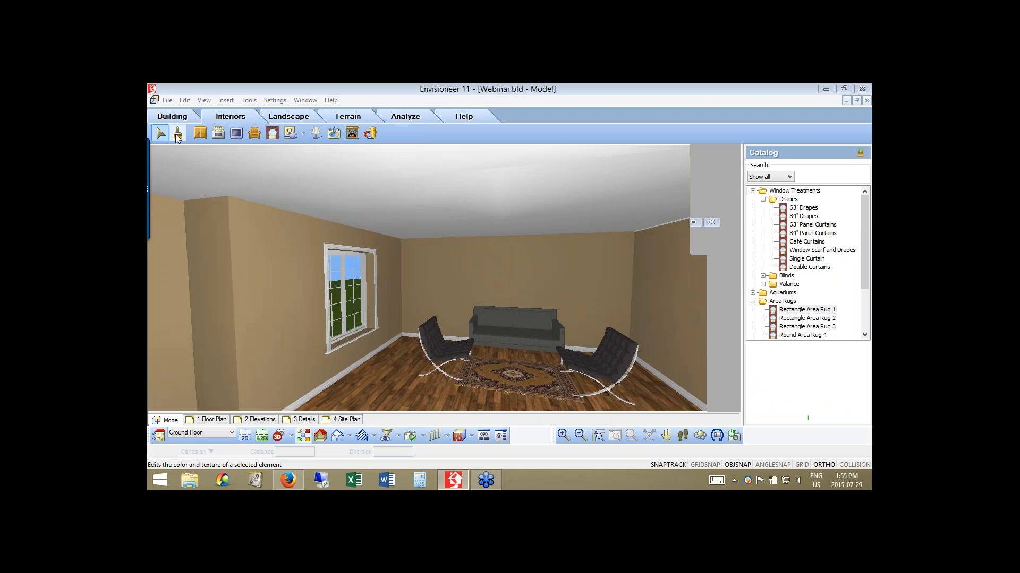
Add a material named New Carpet to the Carpet - Generic group, using Area Rug 17 as the starting point.
click(177, 135)
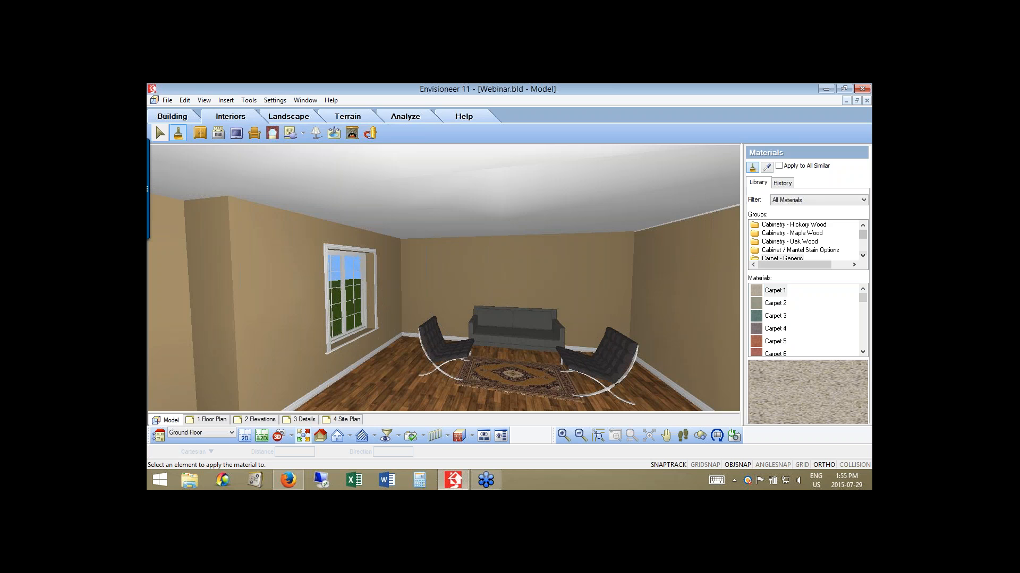
click(863, 255)
click(863, 256)
click(791, 242)
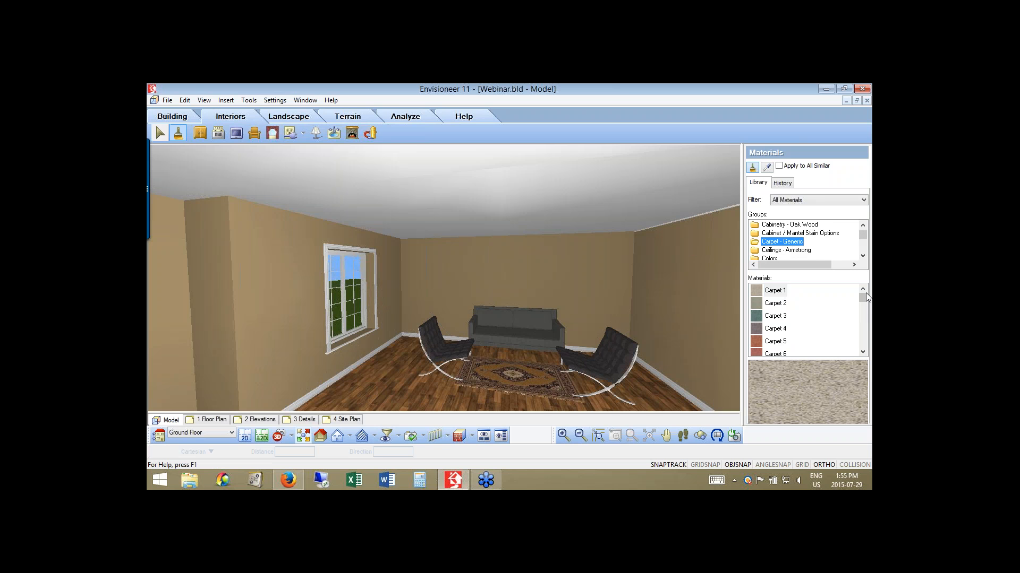
drag(865, 293, 861, 350)
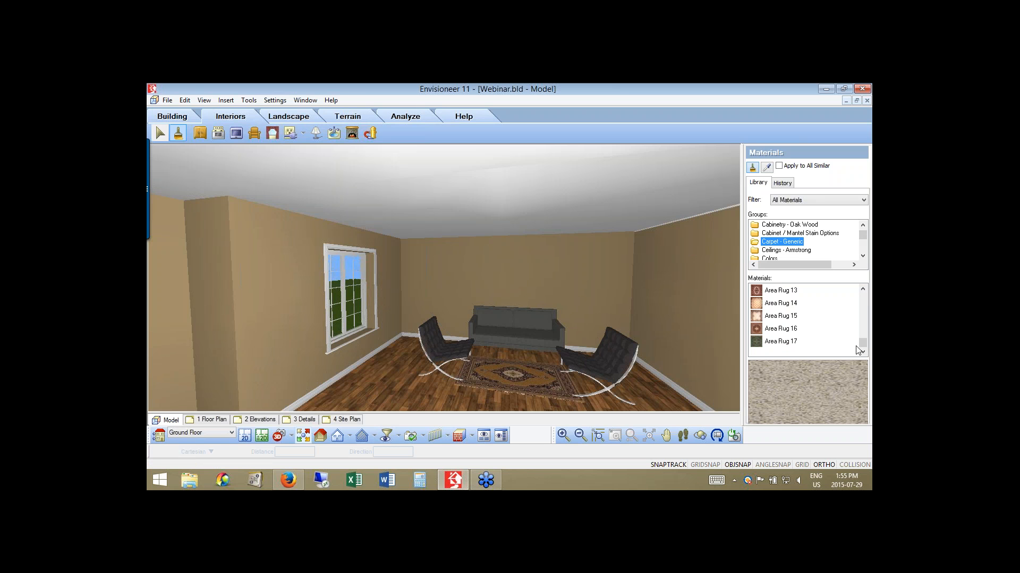
right_click(775, 343)
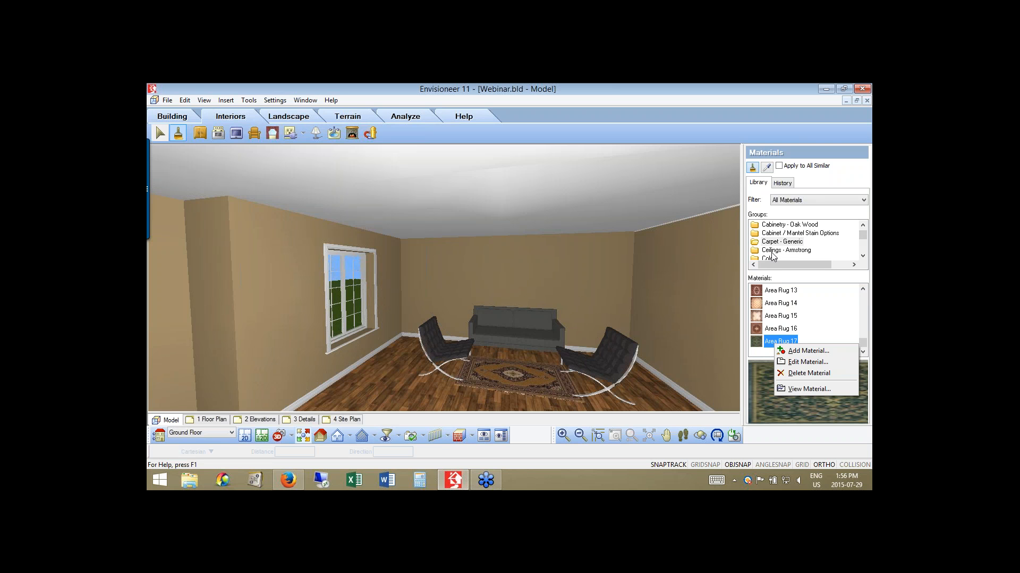
click(809, 351)
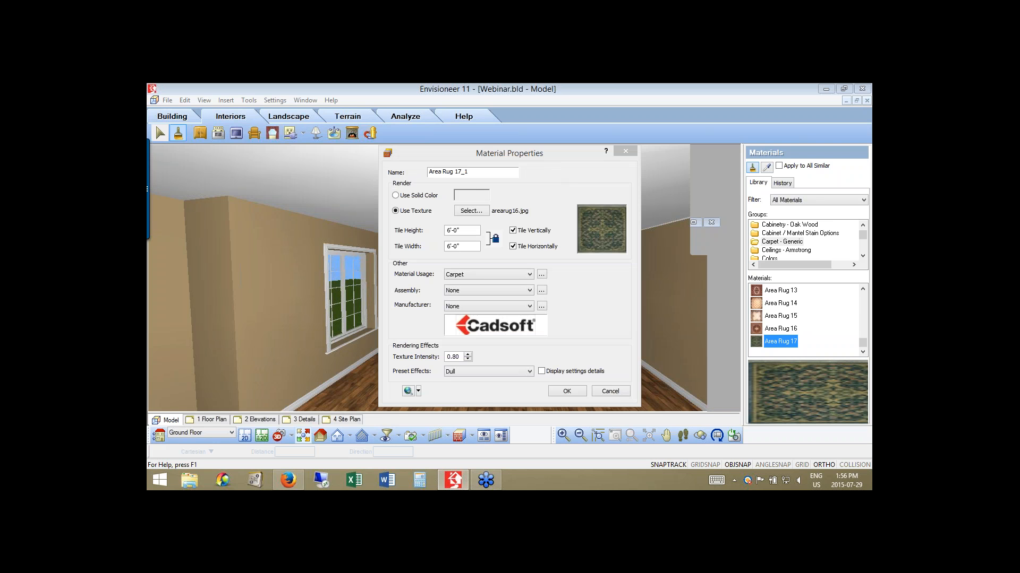
drag(470, 172, 428, 172)
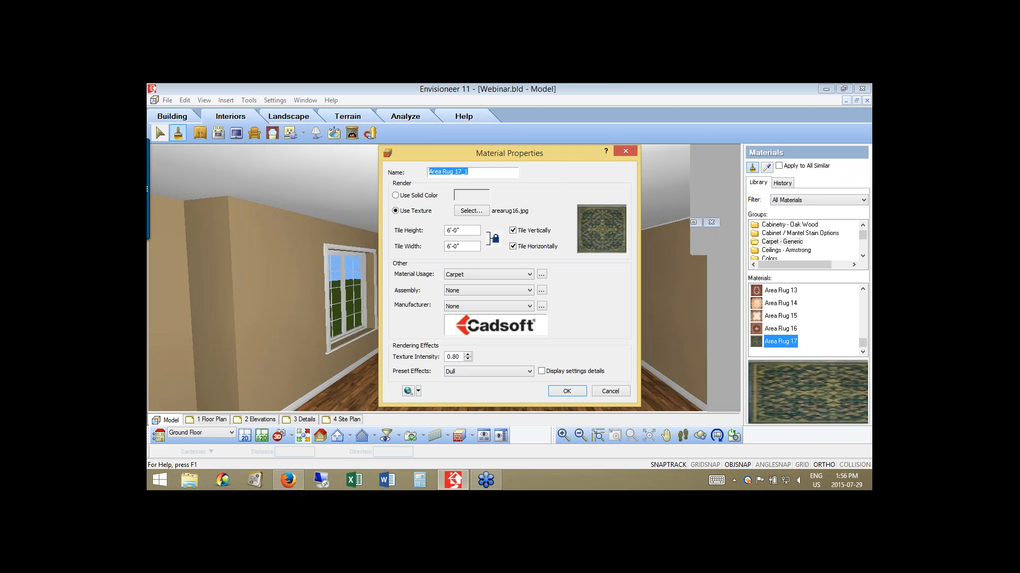
text(New Carpet)
Give the New Carpet material a solid light cyan colour.
click(450, 200)
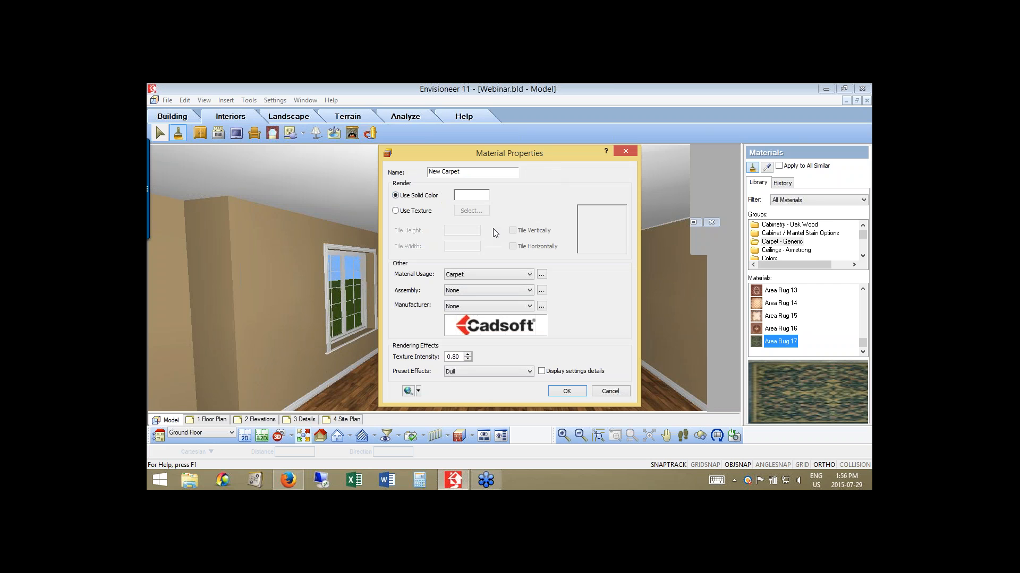
click(471, 195)
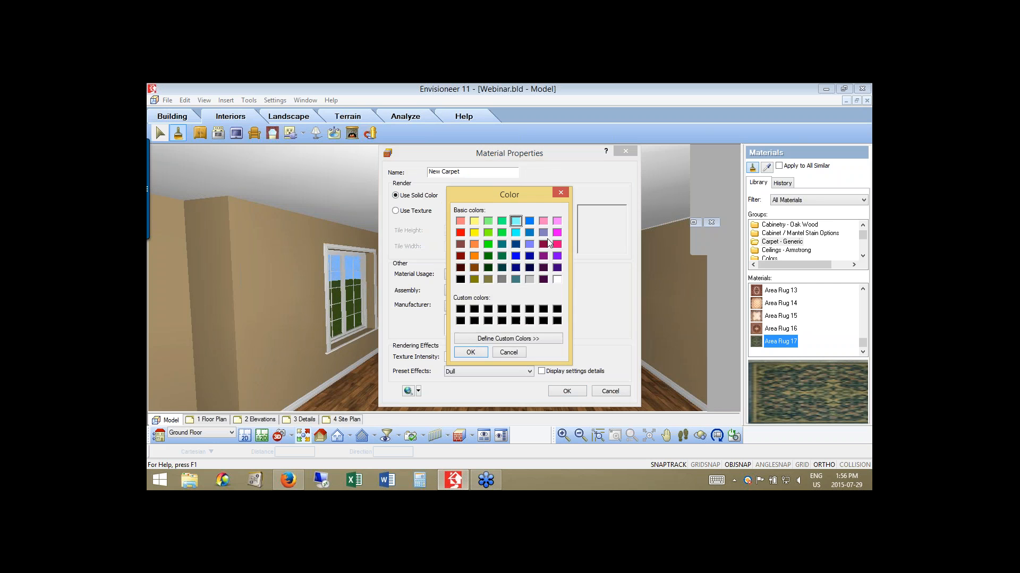
click(481, 353)
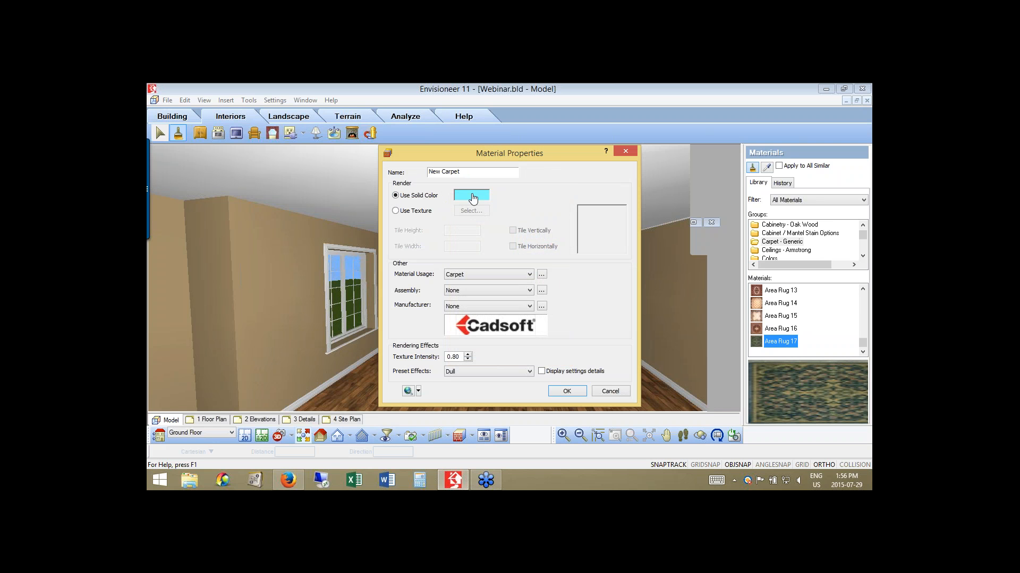
Use the image Rug Texture.jpg from the Sketchup Blocks folder as the New Carpet material's texture.
click(395, 212)
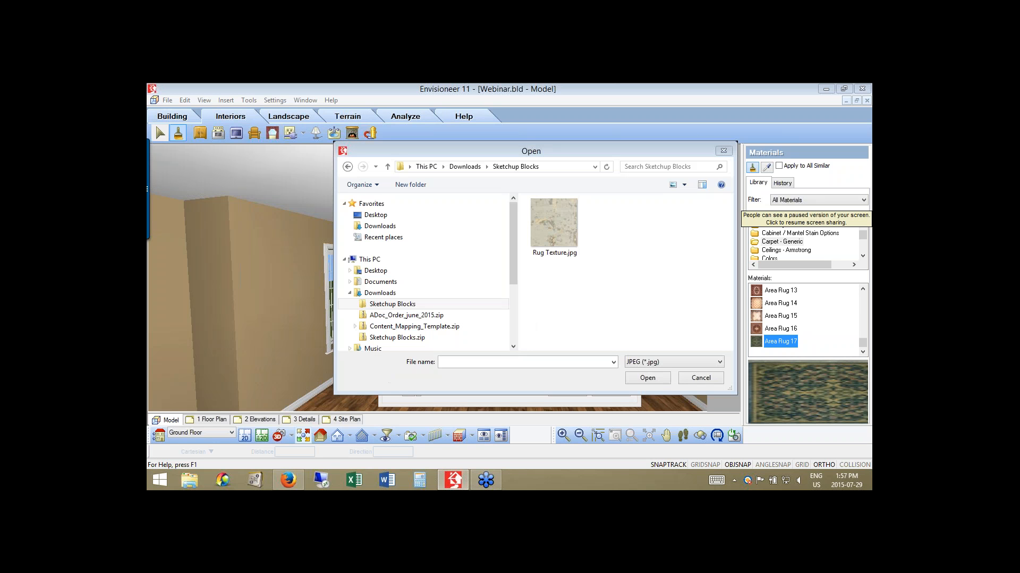
click(550, 223)
click(645, 363)
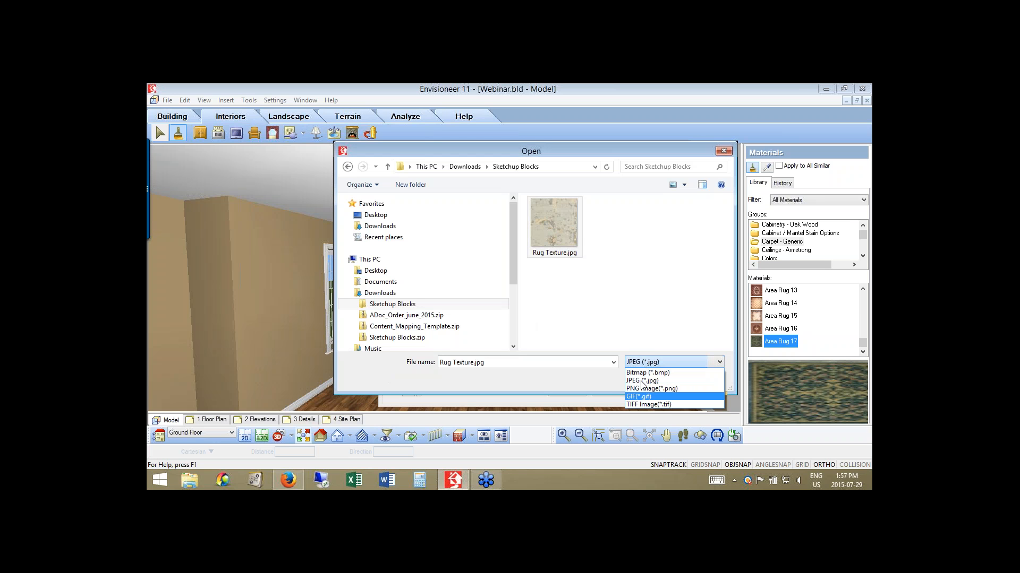
click(641, 381)
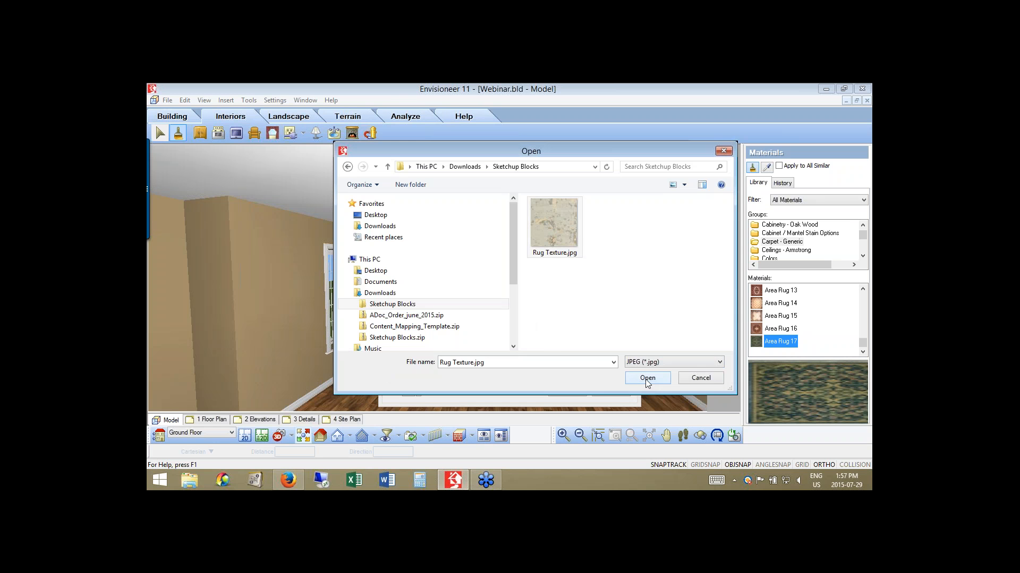
click(648, 378)
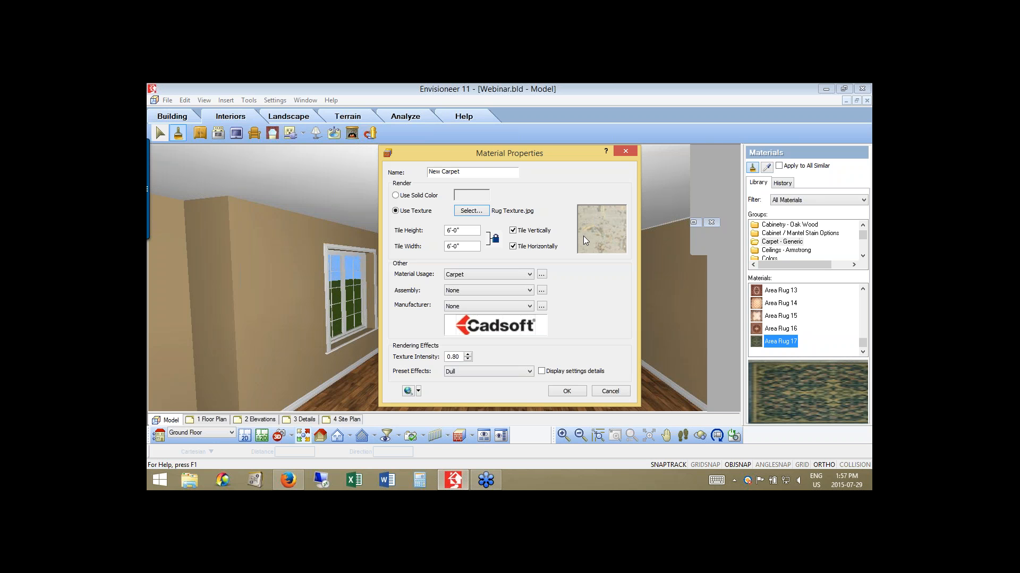
Display the rendering effect details of the New Carpet material and save the material.
drag(462, 153, 448, 94)
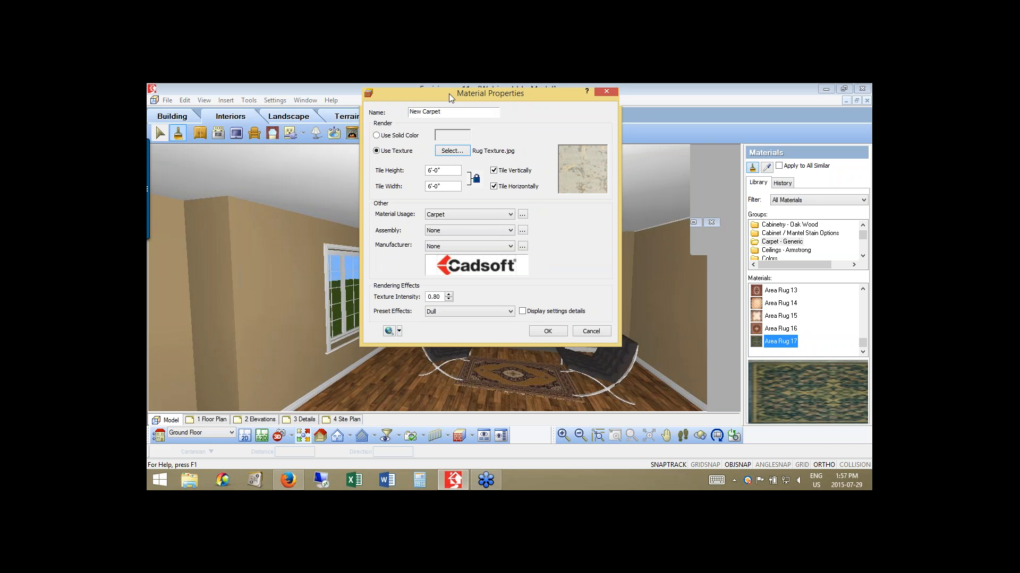
click(534, 318)
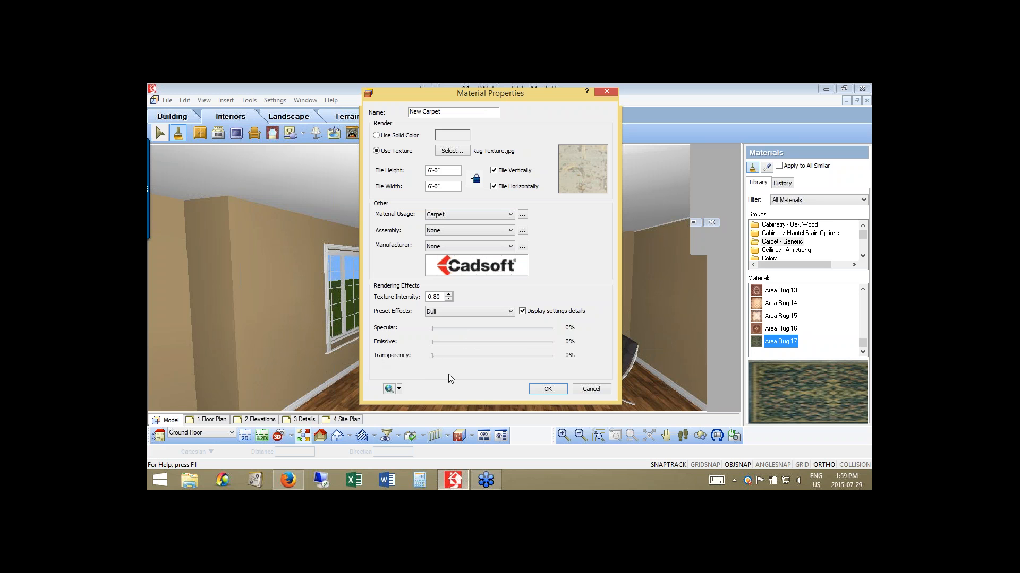
click(548, 390)
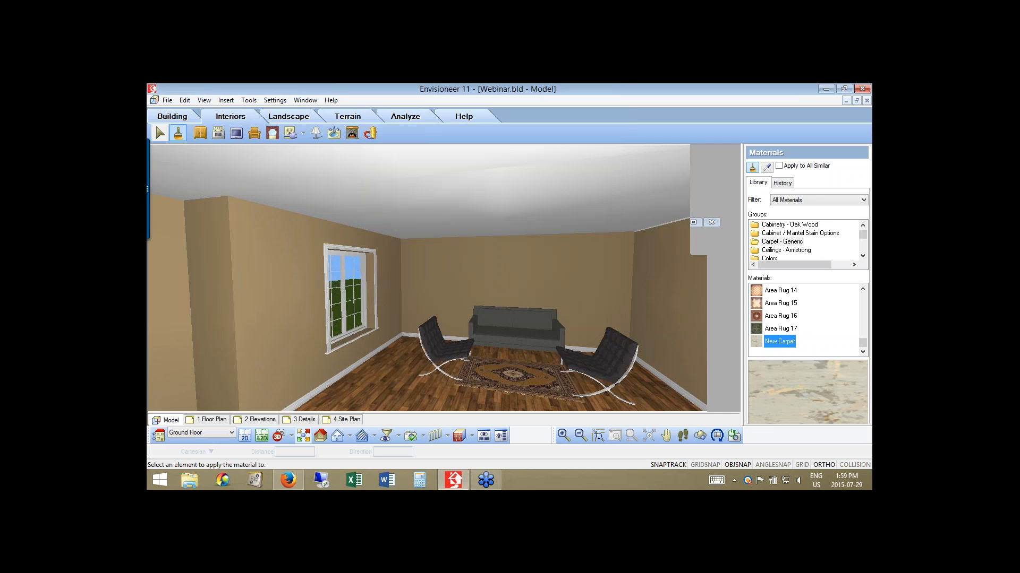
Apply the New Carpet material to the area rug despite its intended usage, and end material painting.
click(519, 375)
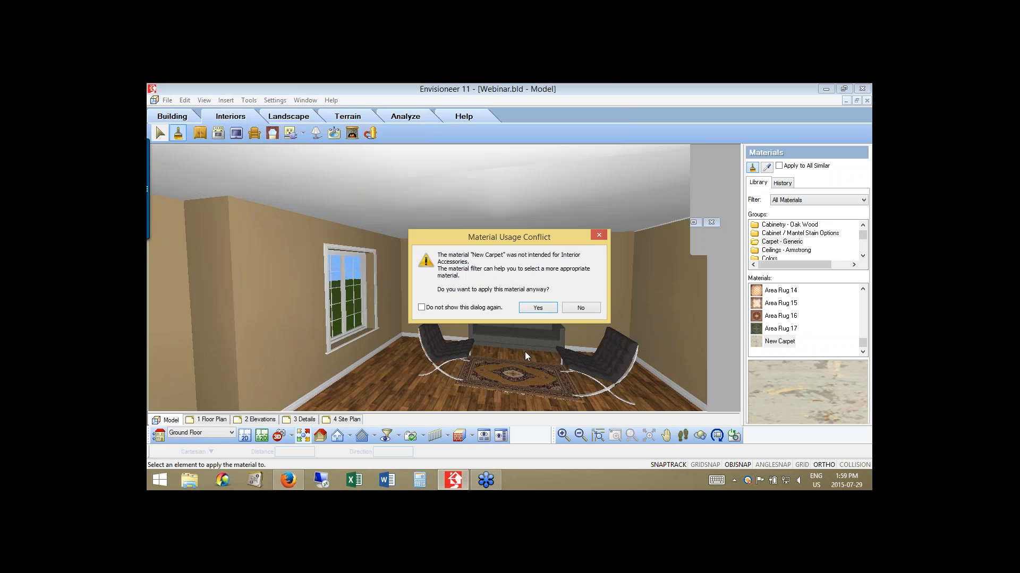
click(537, 308)
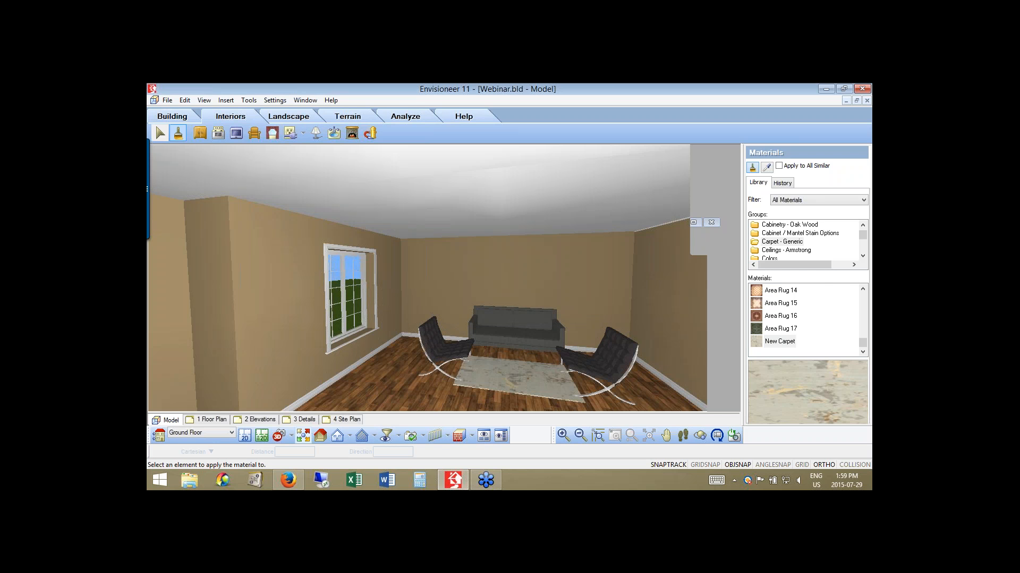
right_click(542, 307)
click(579, 312)
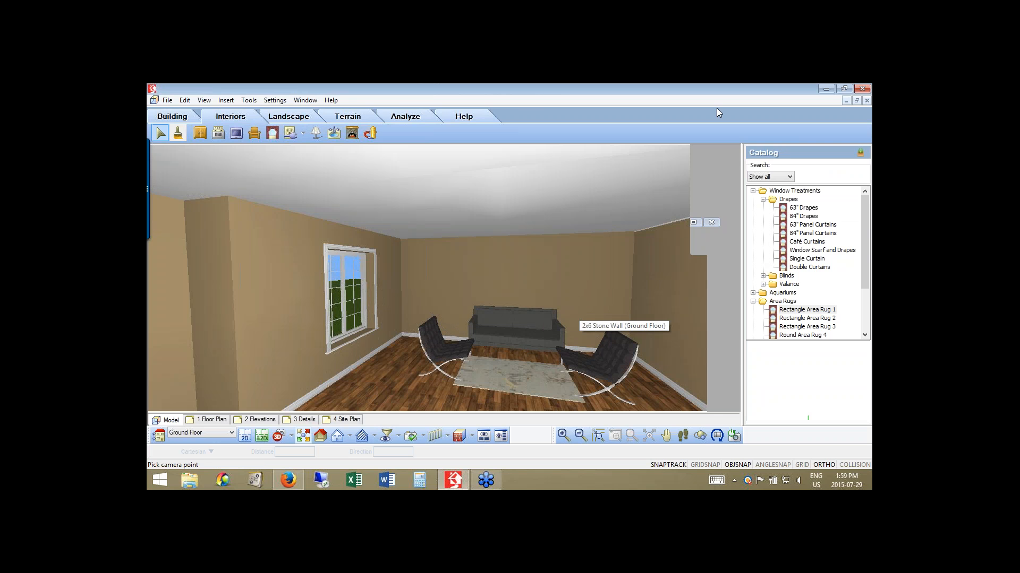
Apply the Area Rug 12 material to the area rug, accepting the usage conflict.
click(533, 377)
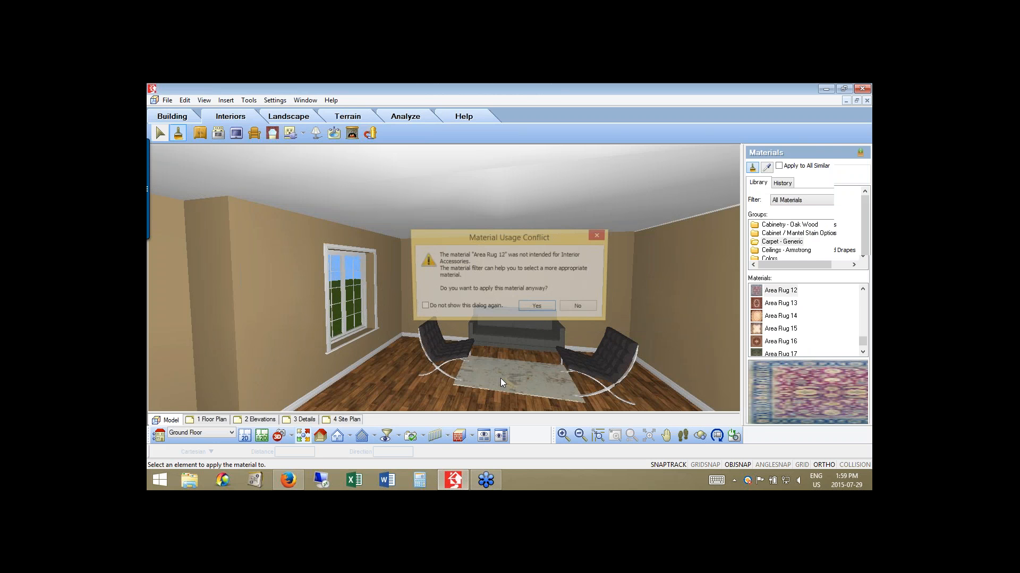
key(Return)
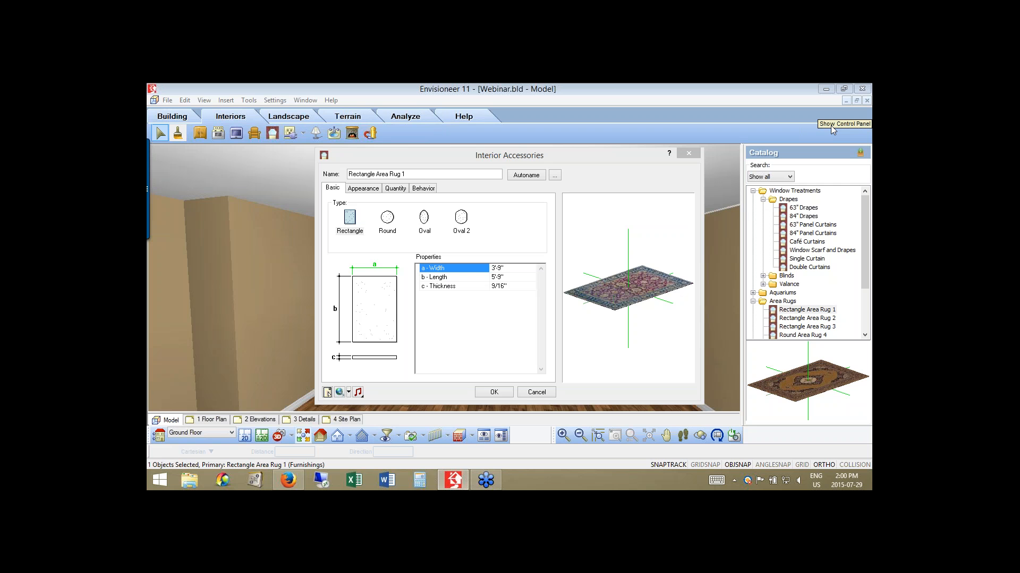
Set the area rug's width to 5' and its length to 8', and inspect its preview from above.
click(509, 270)
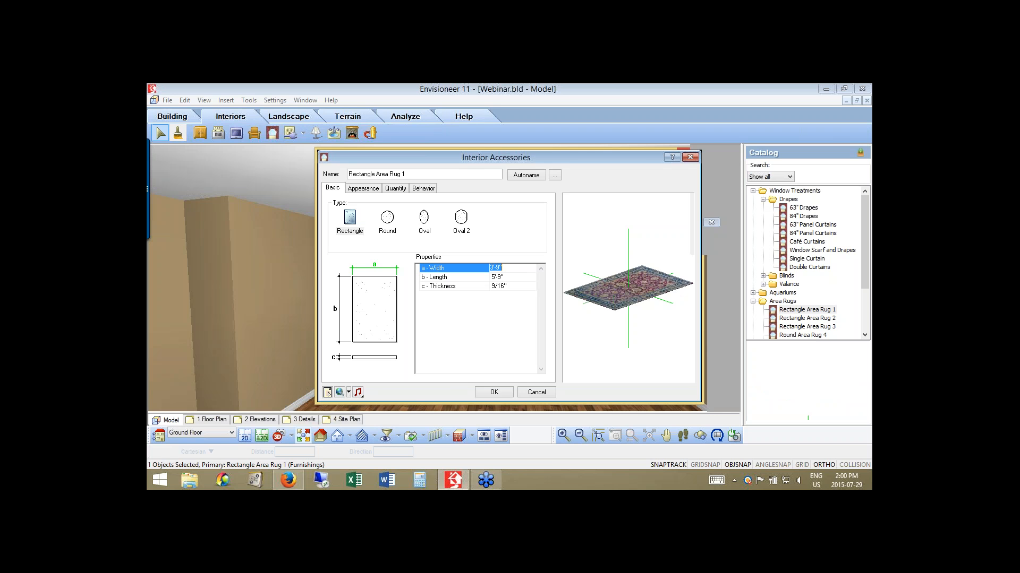
text(5')
key(Return)
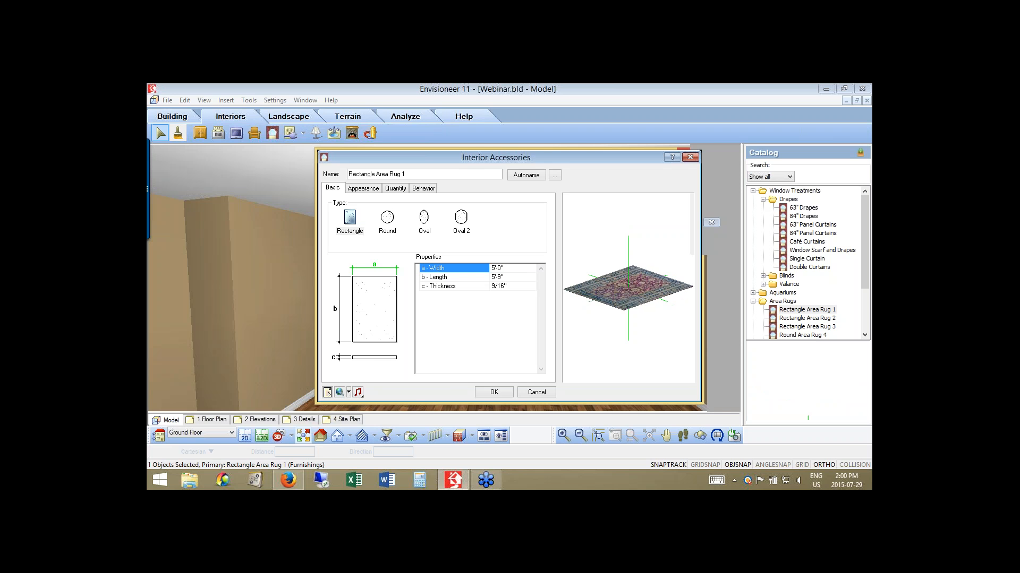
key(Tab)
text(8)
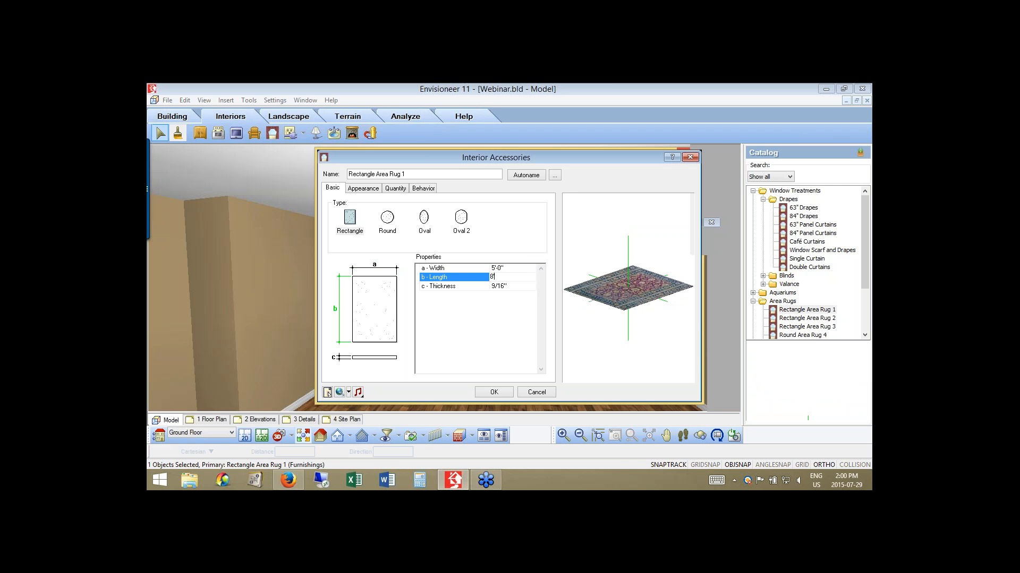
key(Tab)
drag(628, 272, 650, 326)
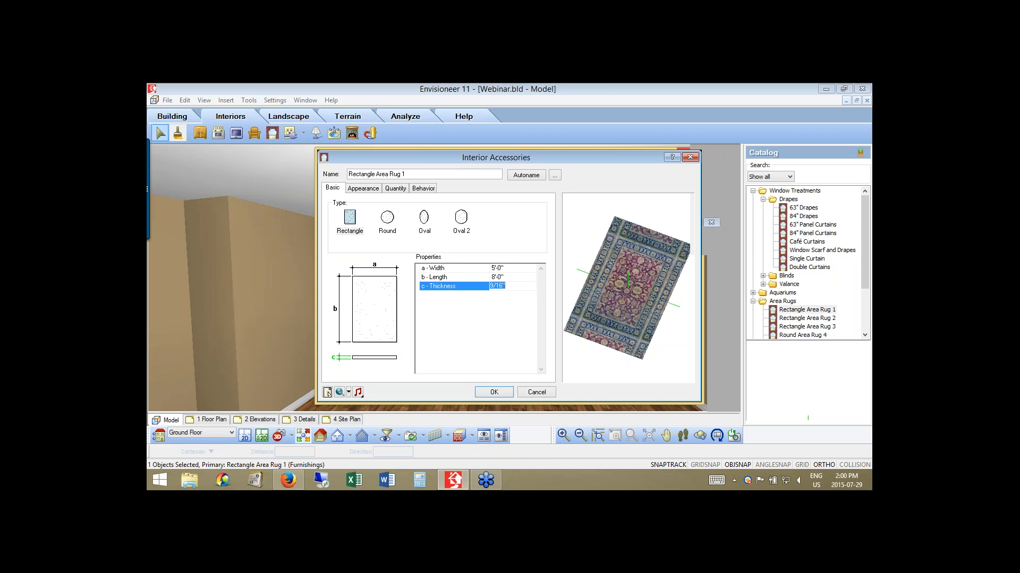
Override the tile size of the rug's Area Rug 12 material mapping with height 8' and width 5'.
click(363, 188)
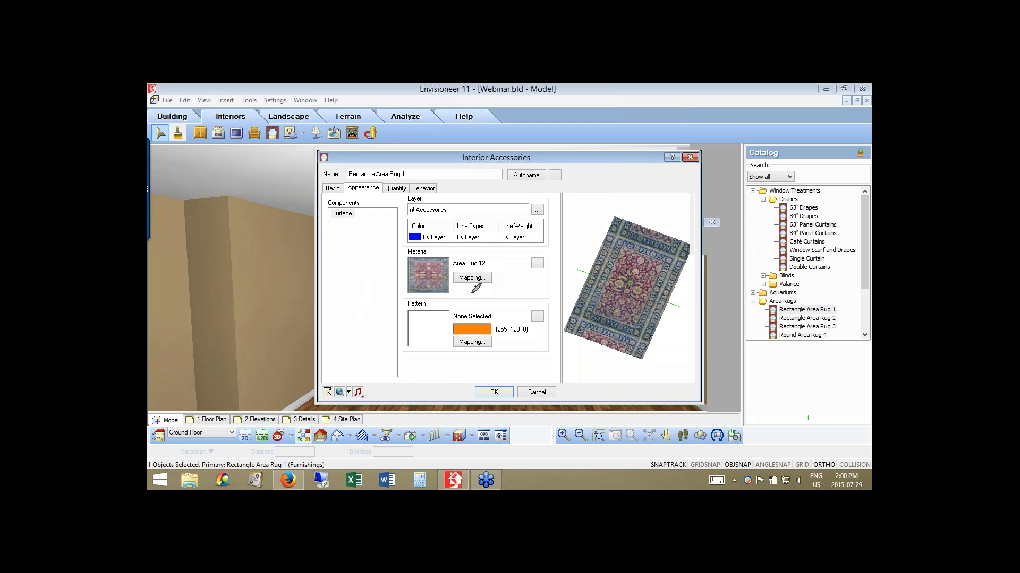
drag(472, 293, 497, 277)
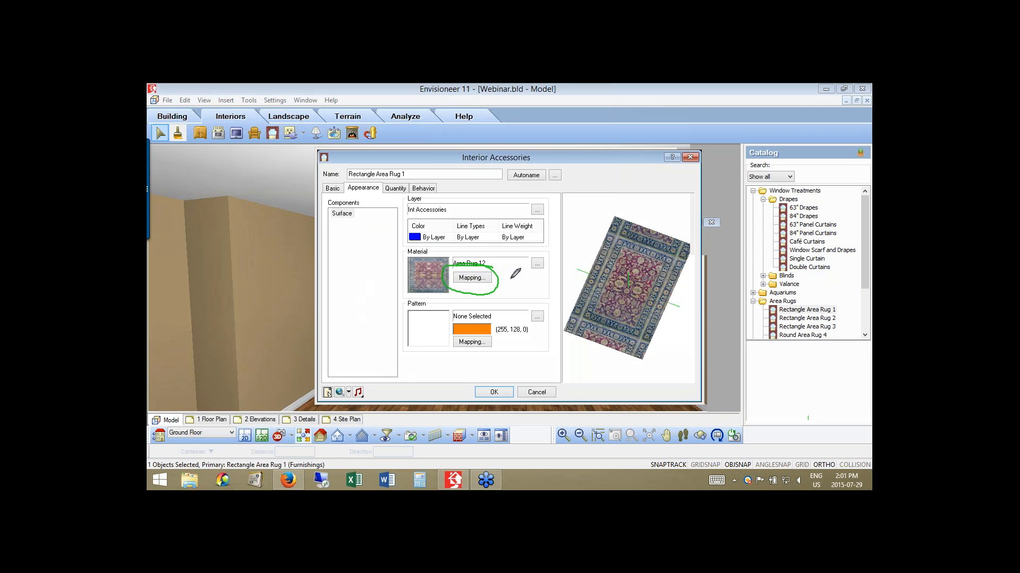
right_click(510, 278)
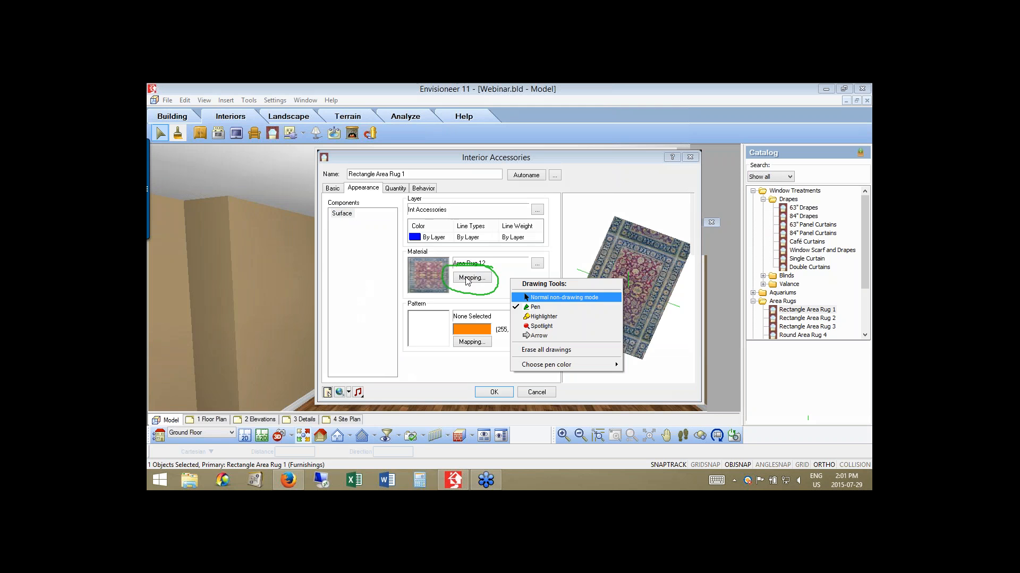
click(468, 281)
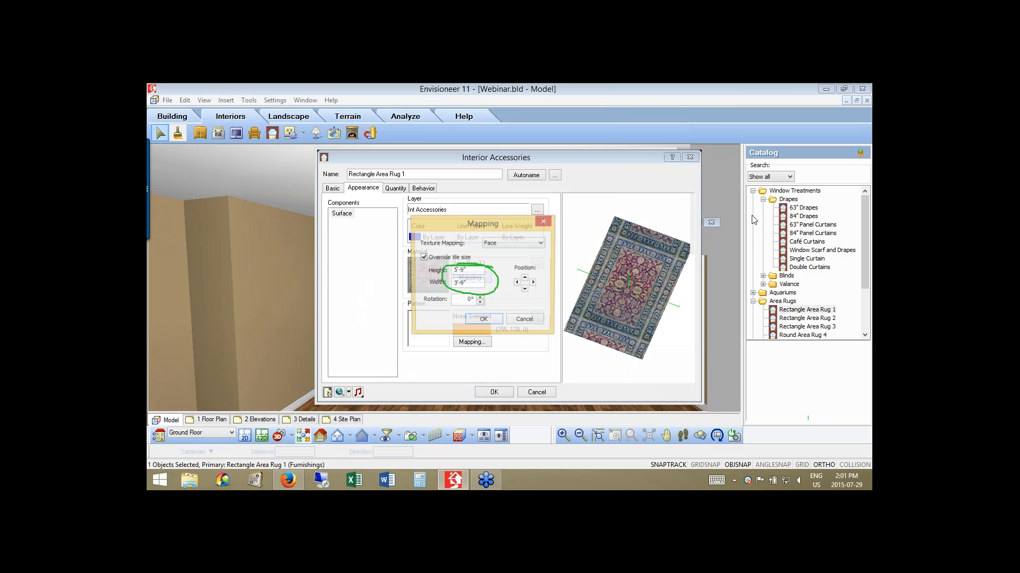
click(733, 285)
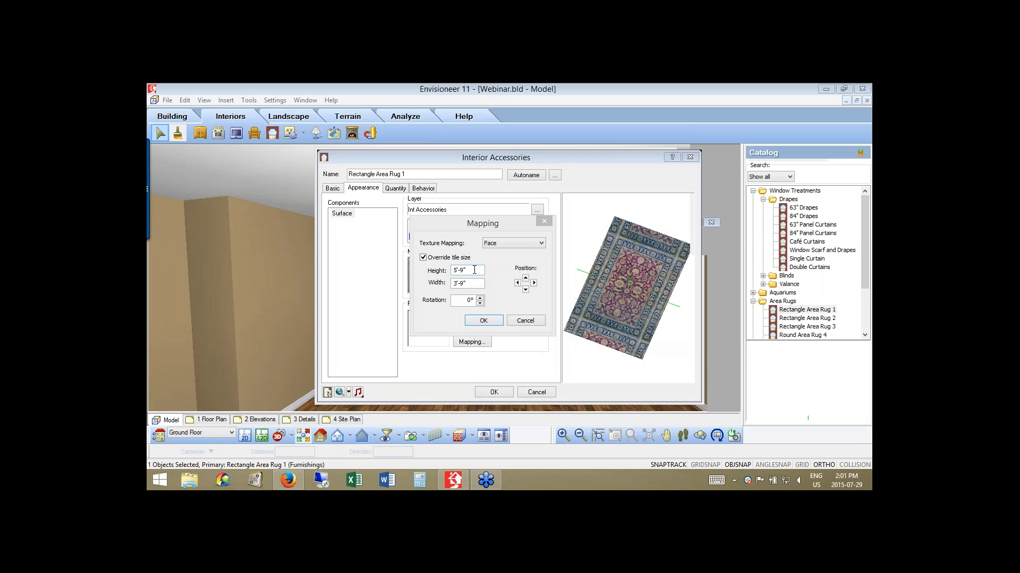
click(474, 270)
text(8)
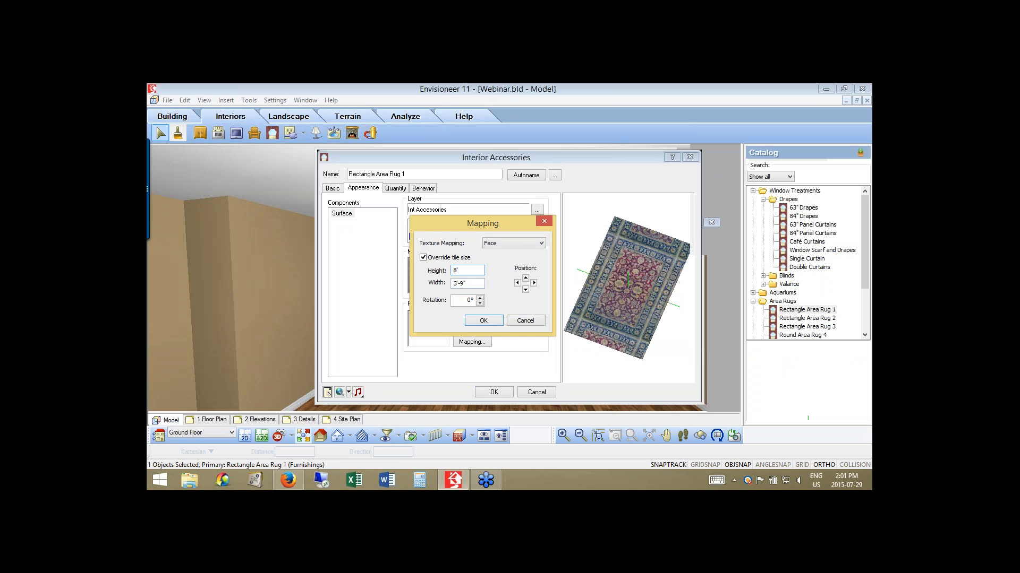
key(Tab)
text(5)
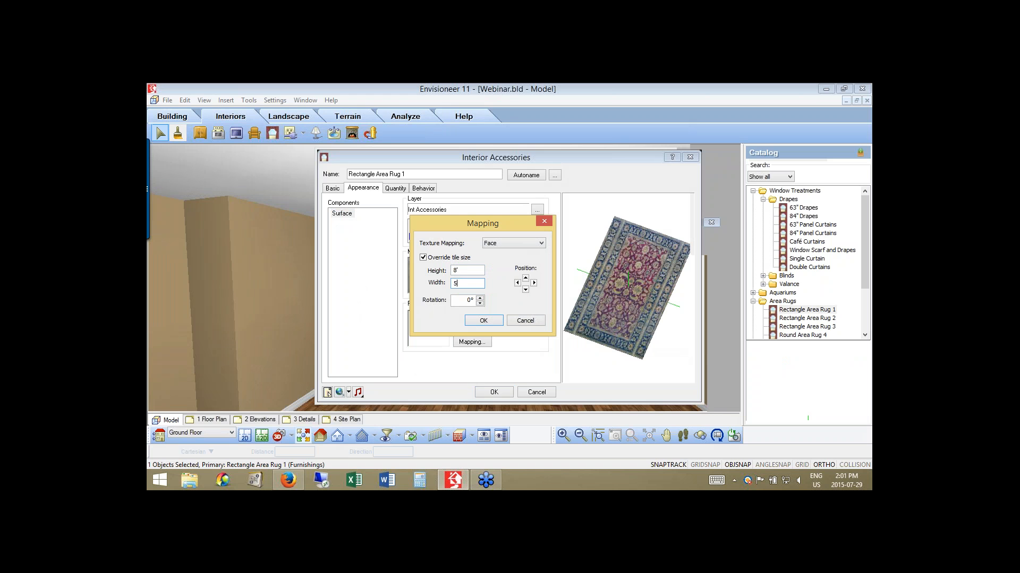
click(466, 271)
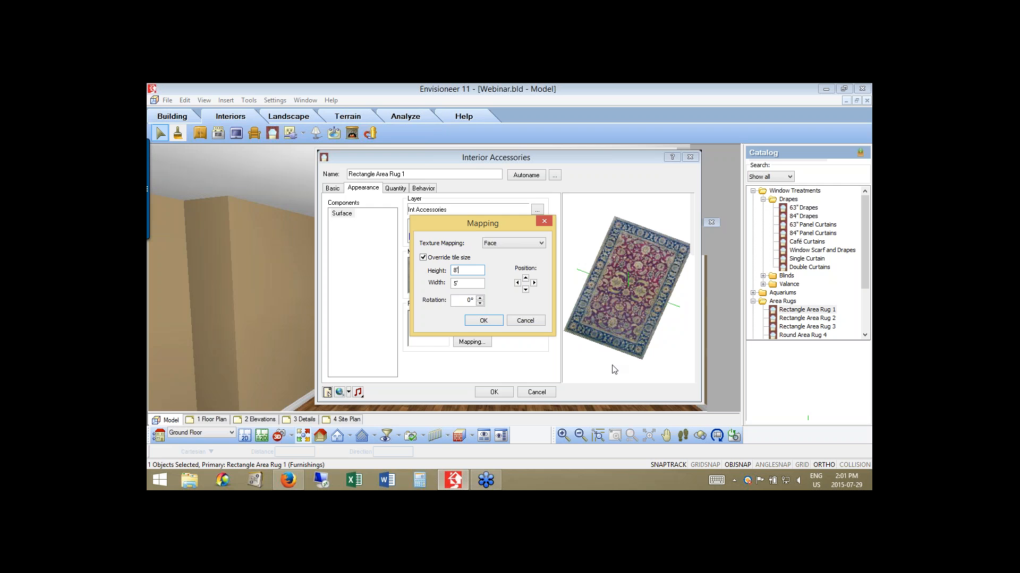
Shift the rug's texture mapping rightward in repeated increments until the pattern's border runs through the middle of the rug.
click(534, 283)
click(534, 283)
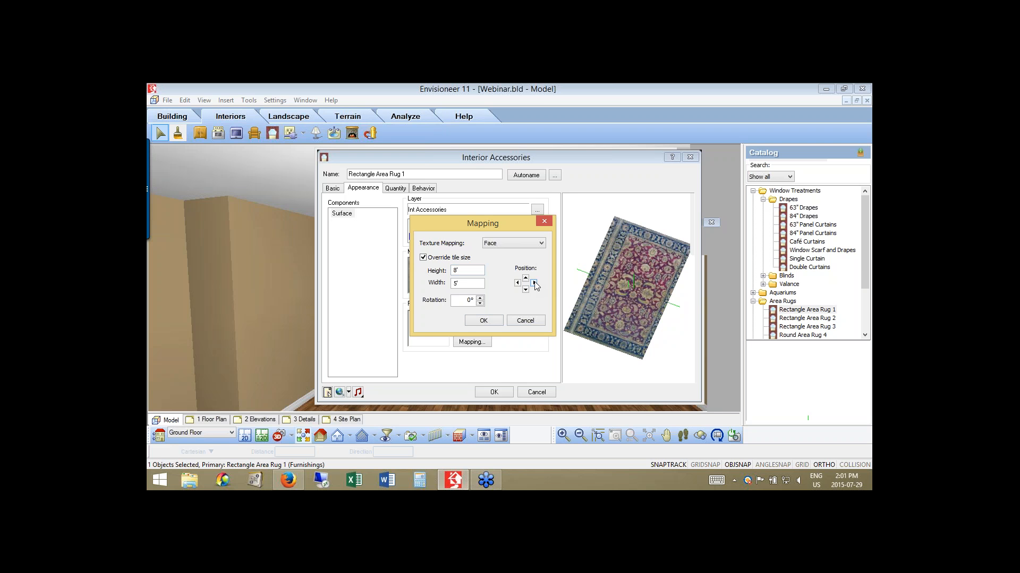
click(534, 283)
click(534, 283)
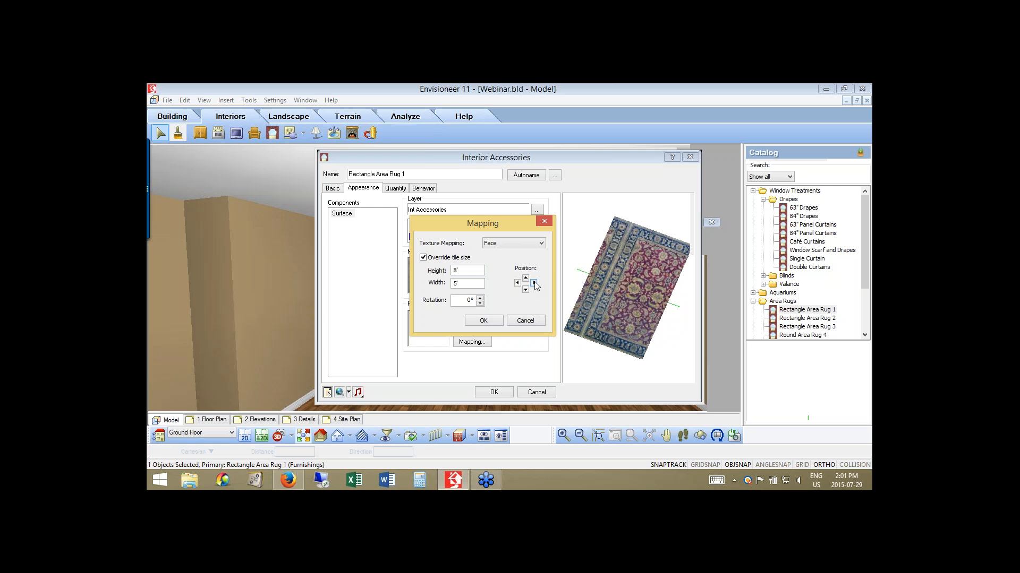
click(534, 283)
click(535, 283)
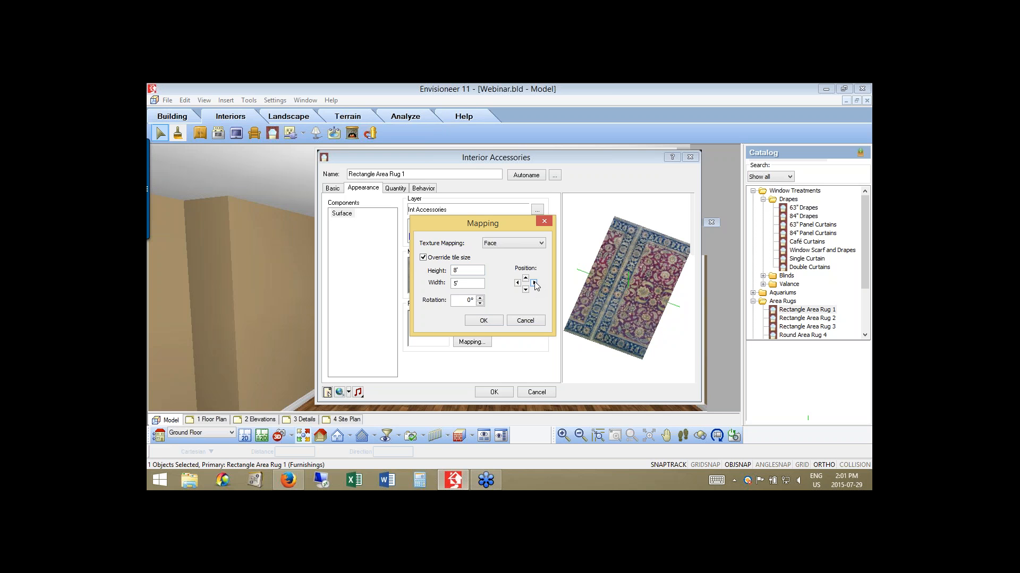
click(535, 283)
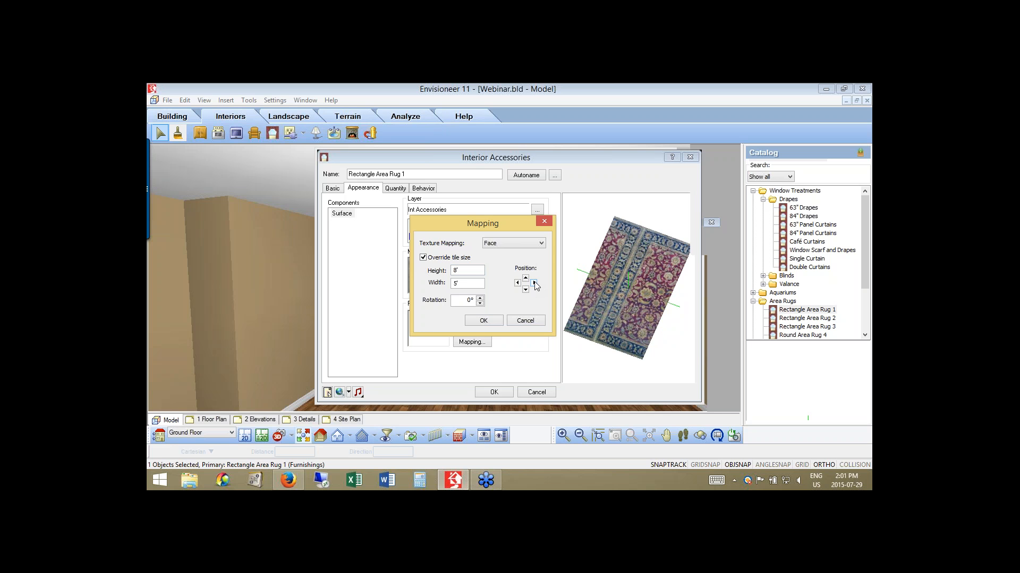
click(535, 284)
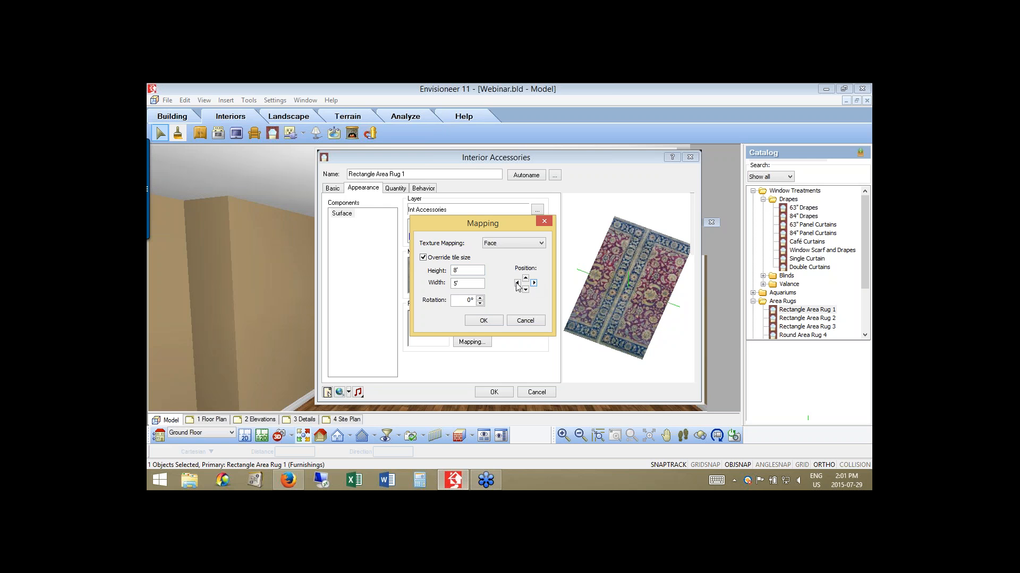
Shift the rug's texture leftward until its border lines up with the rug's edges, and accept the mapping and rug properties.
click(517, 284)
click(517, 284)
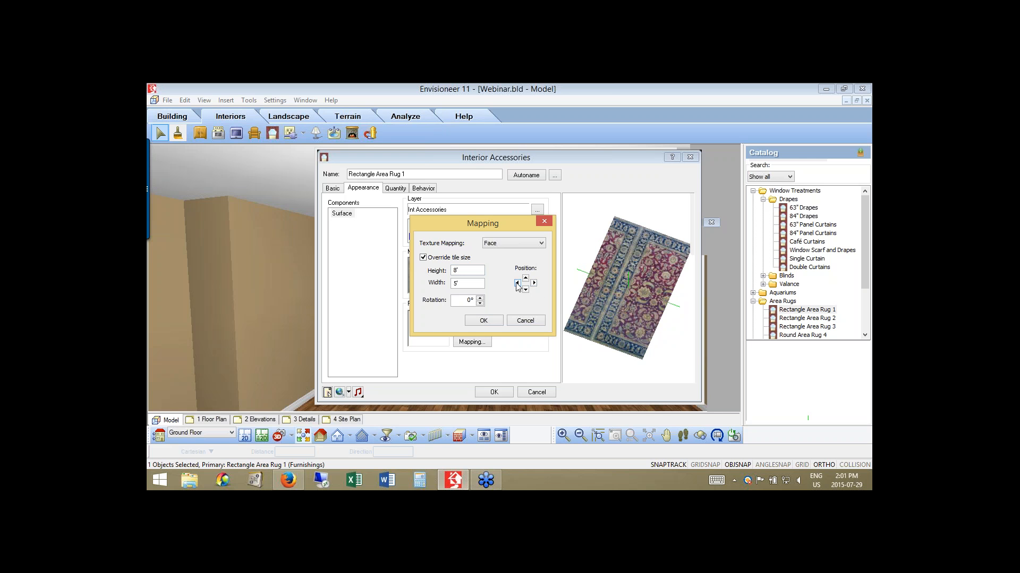
click(517, 284)
click(517, 284)
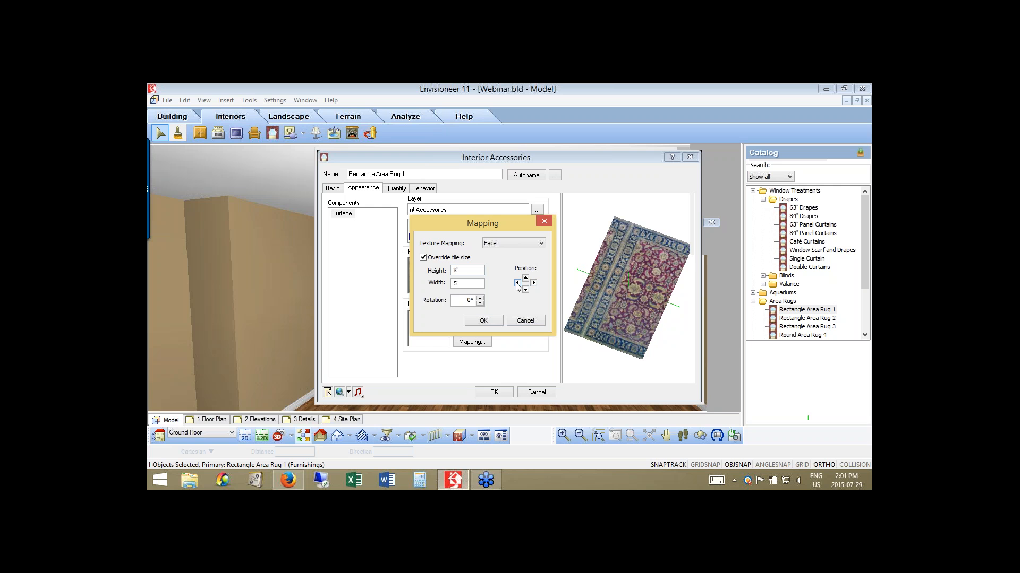
click(517, 284)
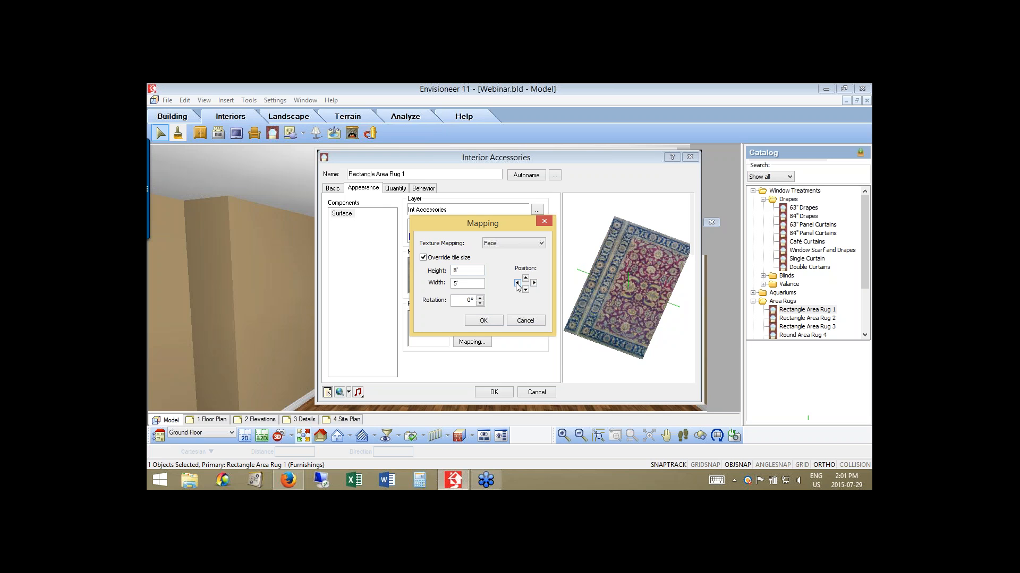
click(517, 284)
click(517, 284)
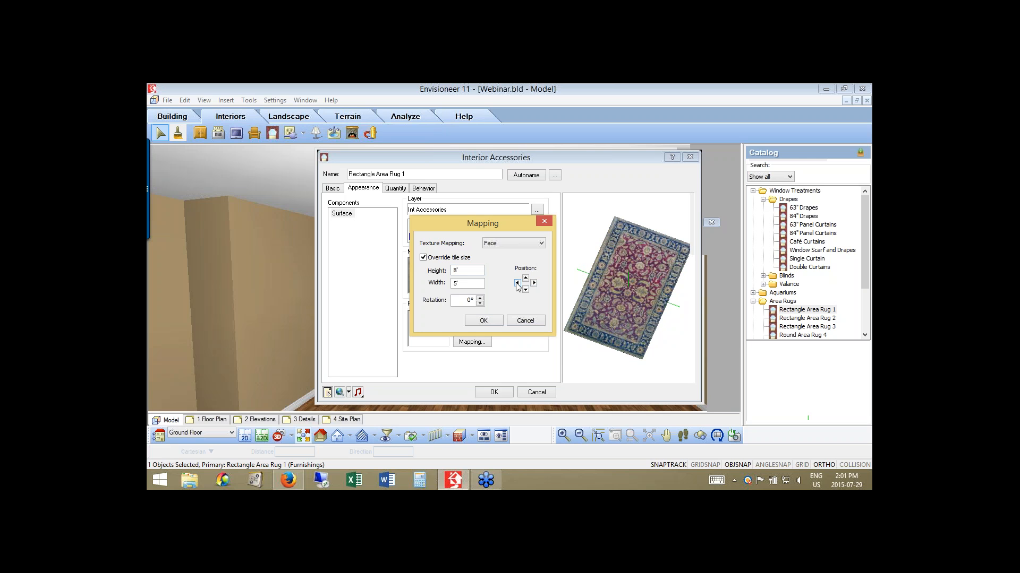
click(517, 284)
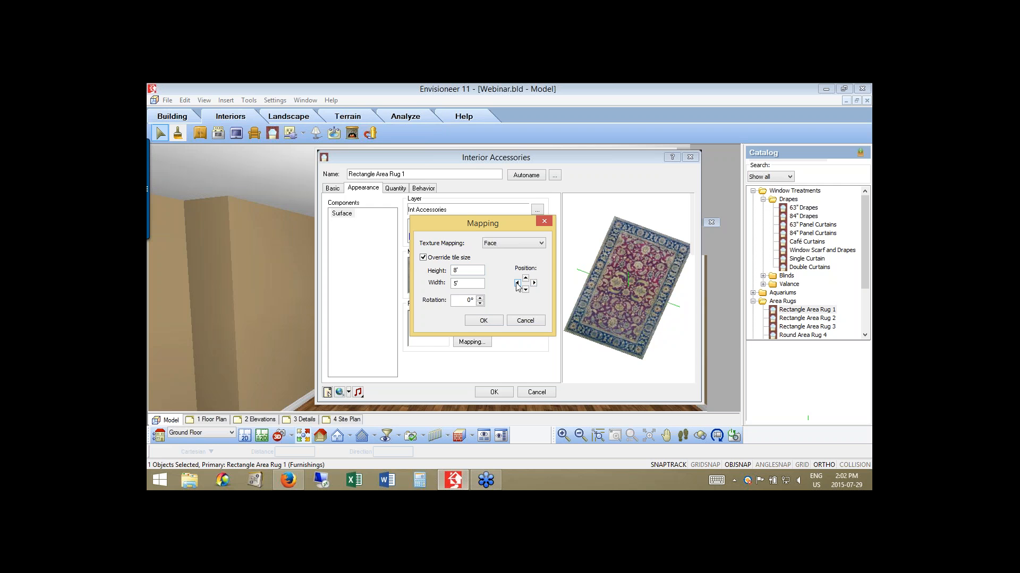
click(488, 323)
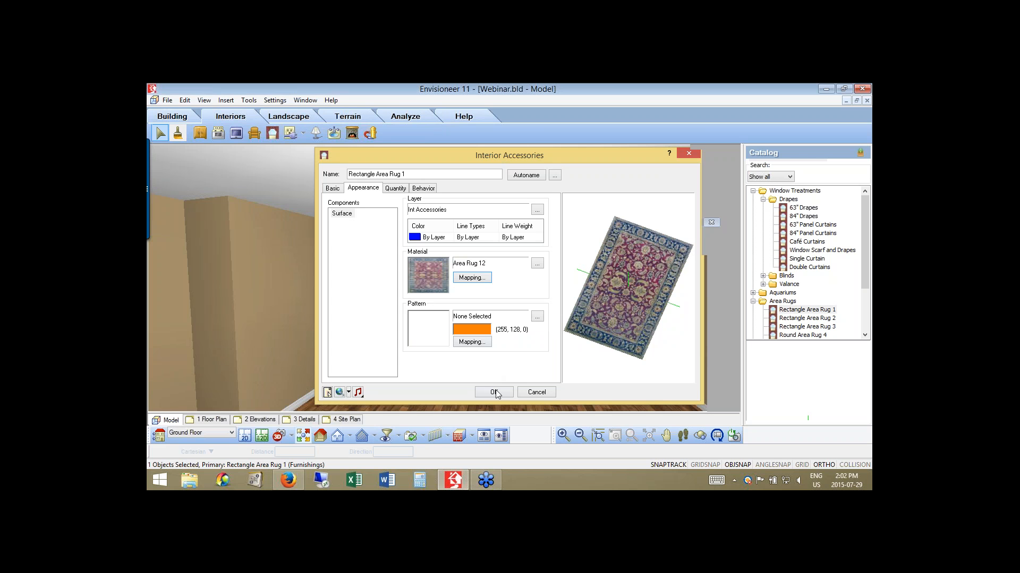
click(493, 392)
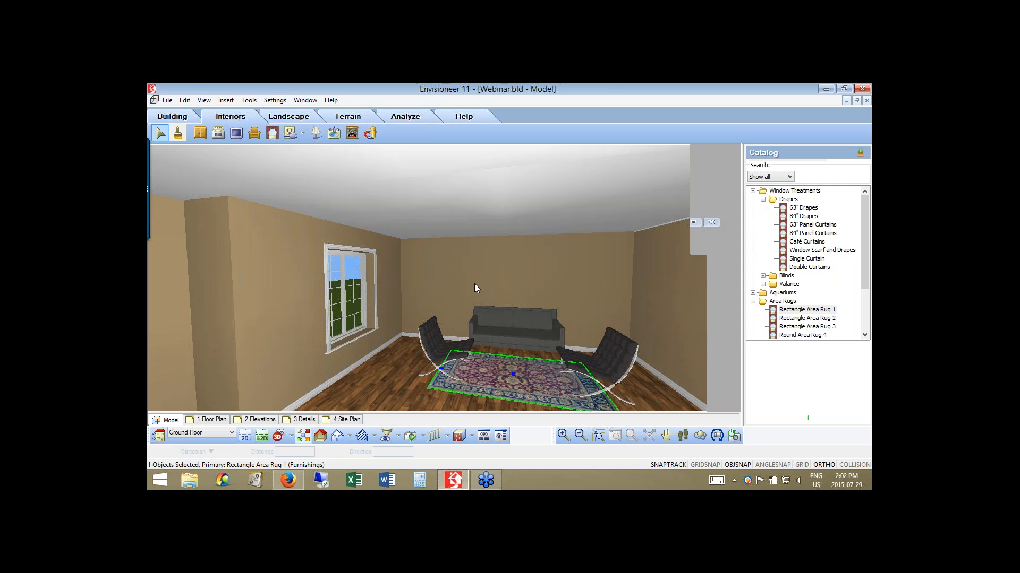
Apply the New Carpet material to the area rug despite the usage conflict, and finish material painting.
click(177, 136)
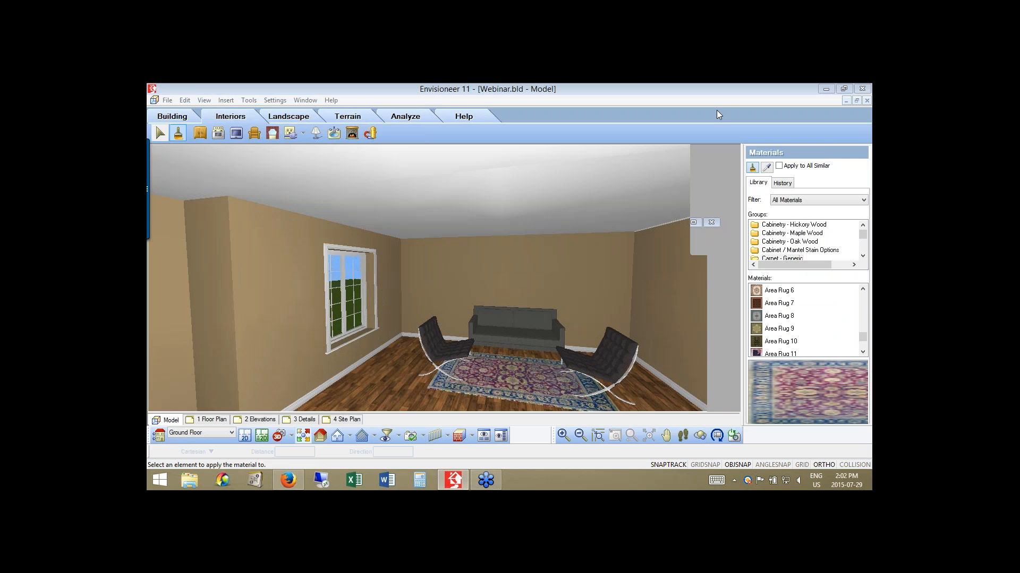
scroll(785, 341, down, 2)
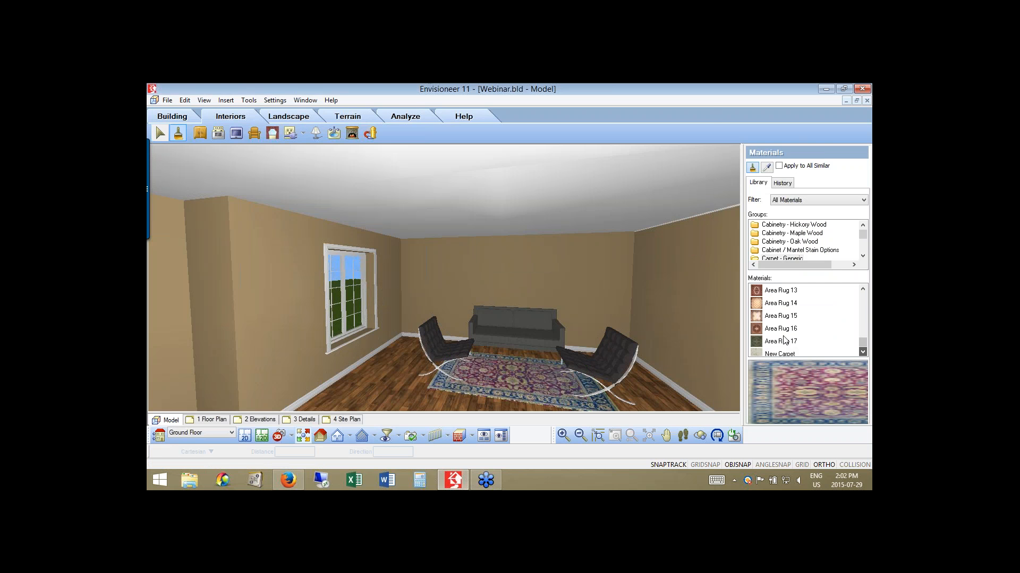
click(779, 353)
click(518, 377)
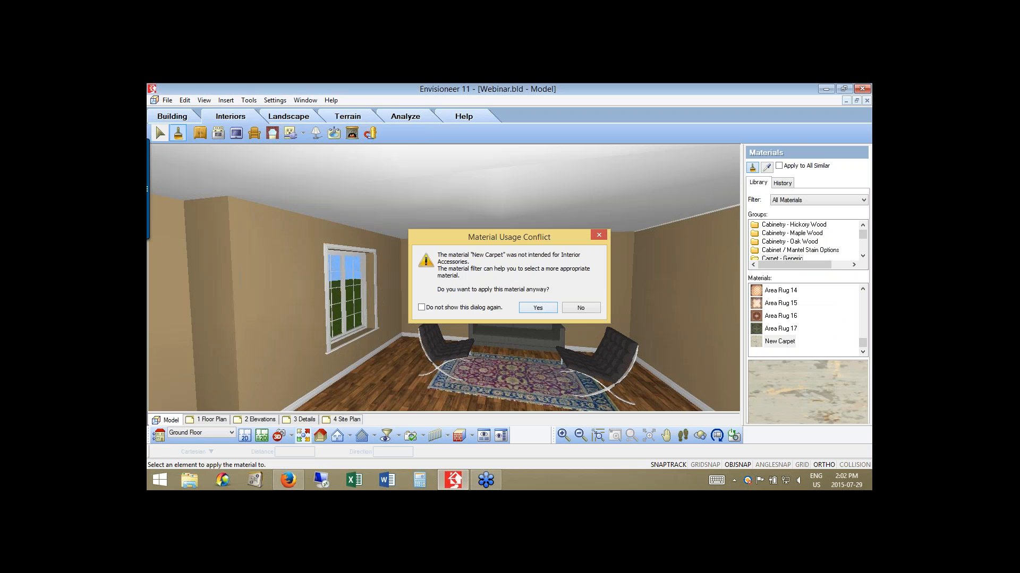
click(537, 307)
right_click(511, 379)
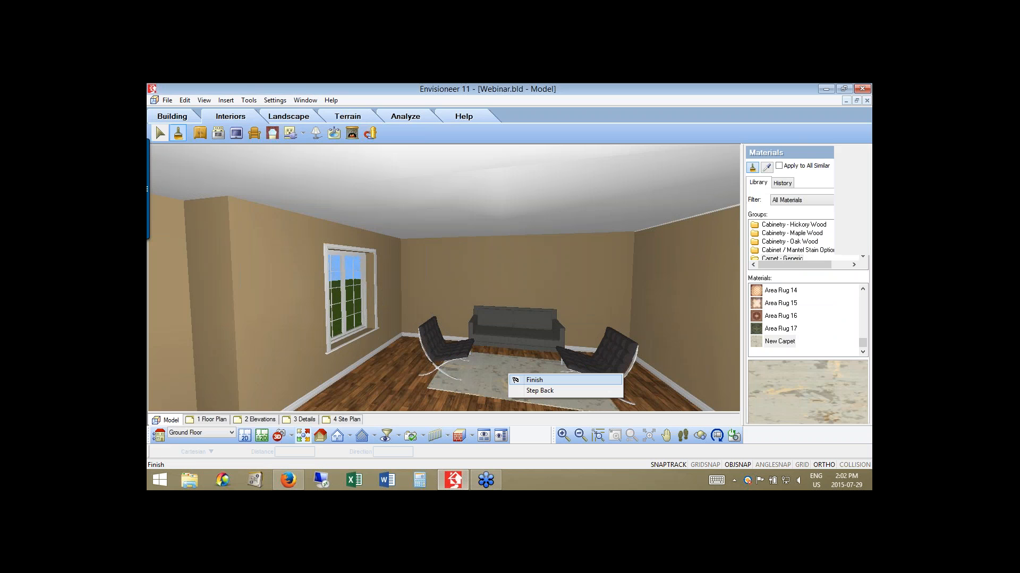
click(534, 380)
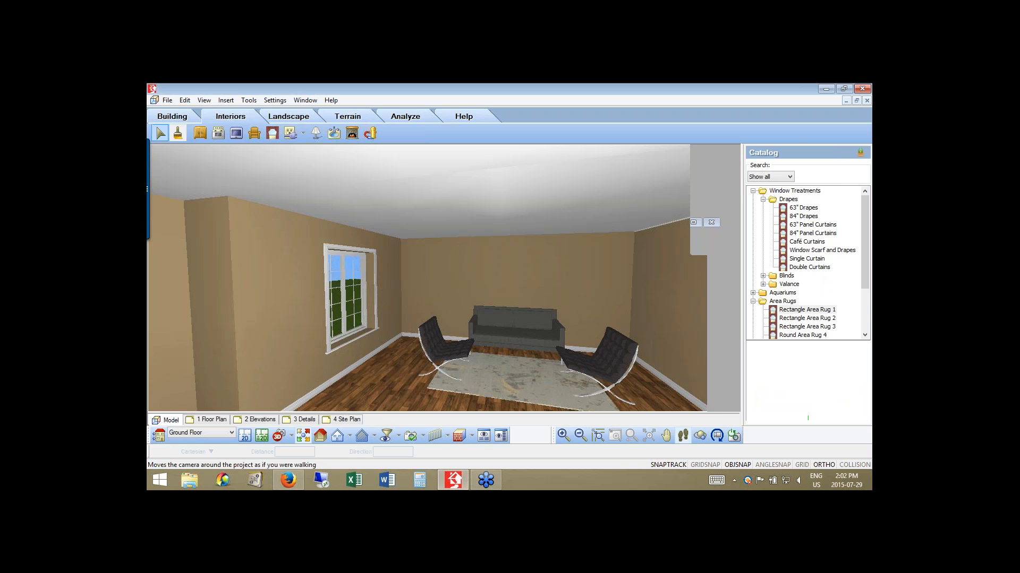
Place three Recessed Light 1 fixtures spaced across the large room's ceiling, and finish the placement.
click(683, 435)
drag(642, 367, 578, 355)
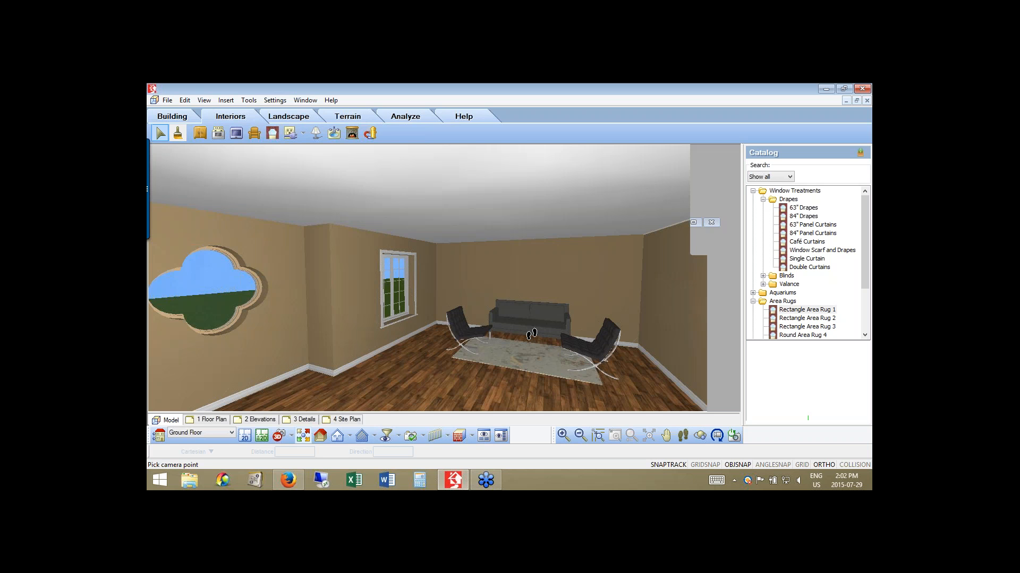
drag(531, 334, 588, 336)
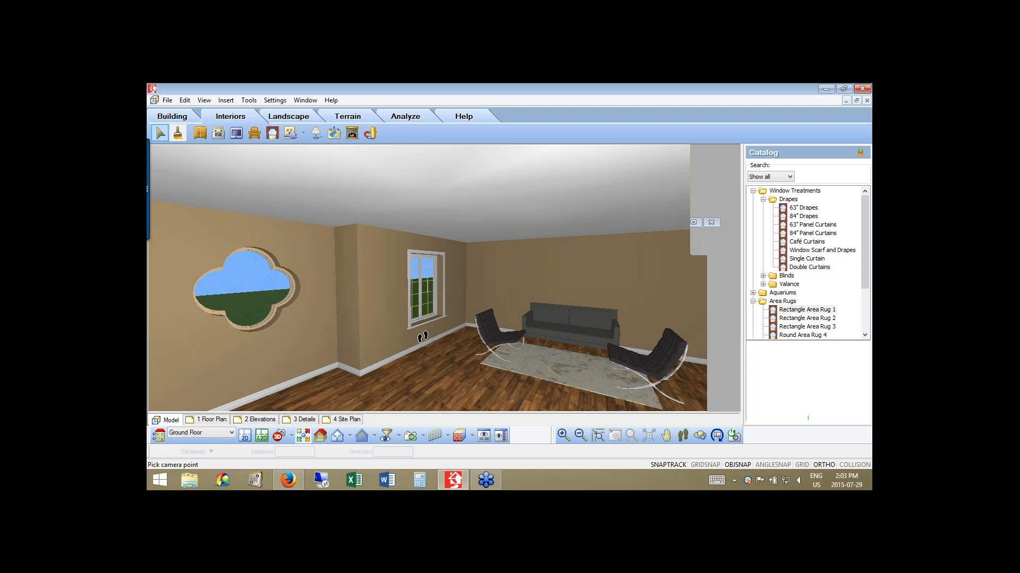
click(315, 133)
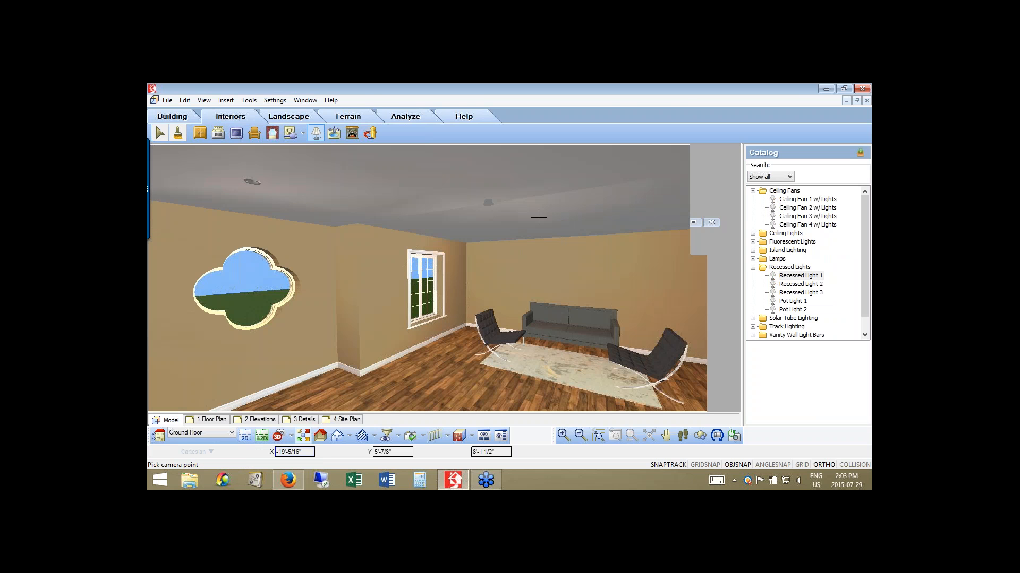
click(565, 224)
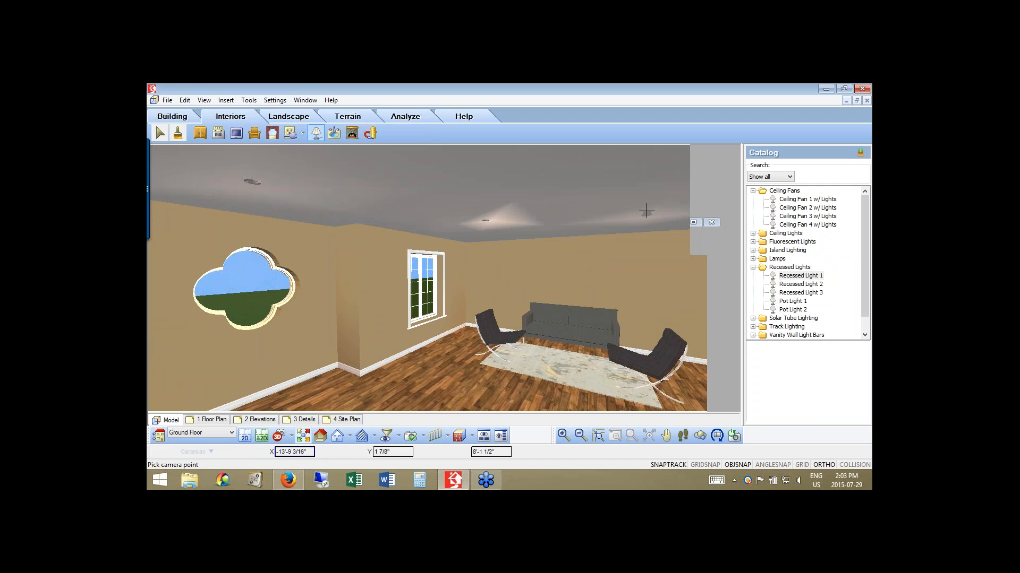
right_click(646, 211)
click(673, 218)
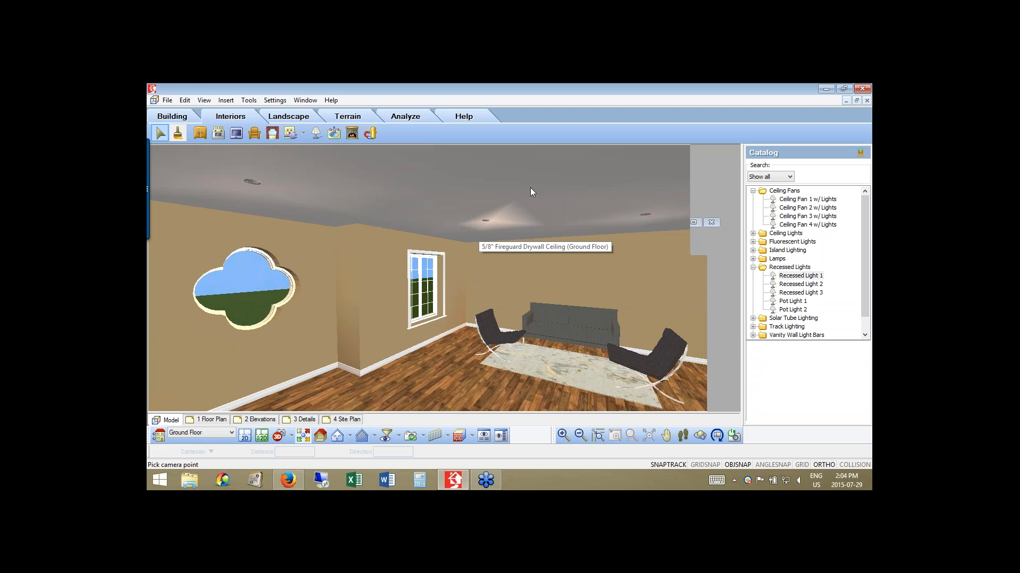
Sample the floor's Hand Scraped Hardwood material, open its properties and display the detailed rendering effect settings.
click(177, 135)
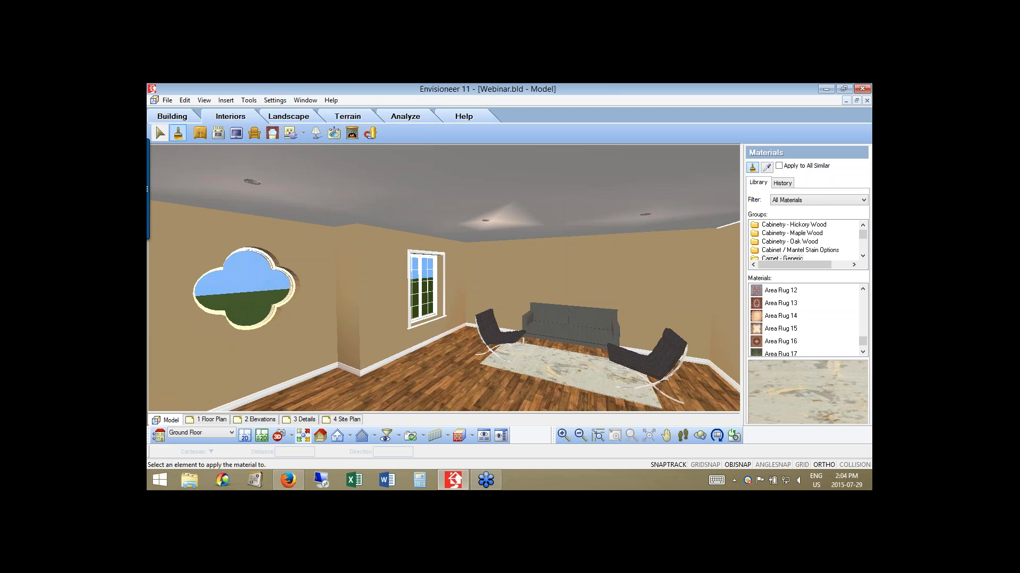
click(766, 167)
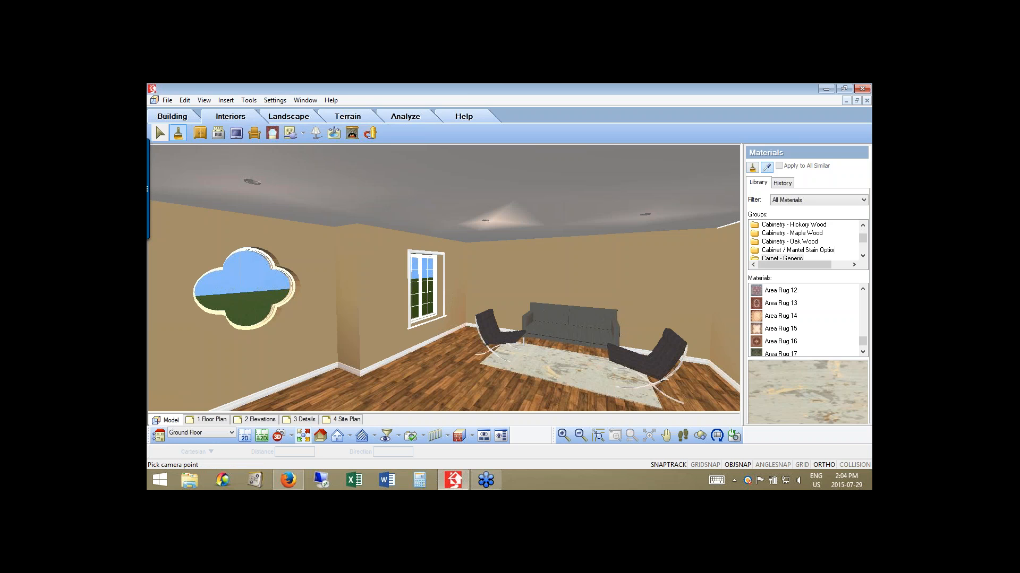
click(425, 380)
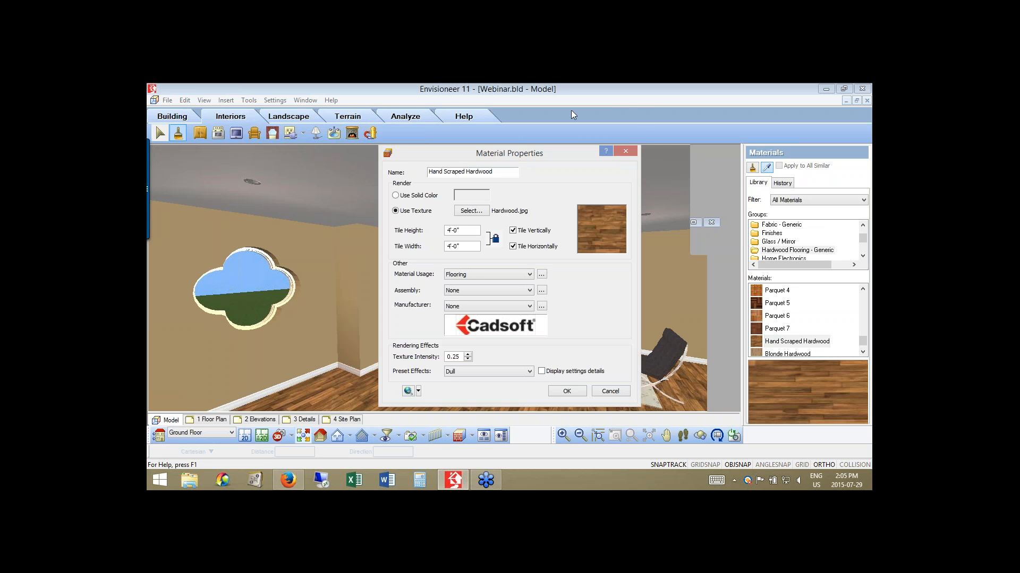
drag(573, 152, 572, 110)
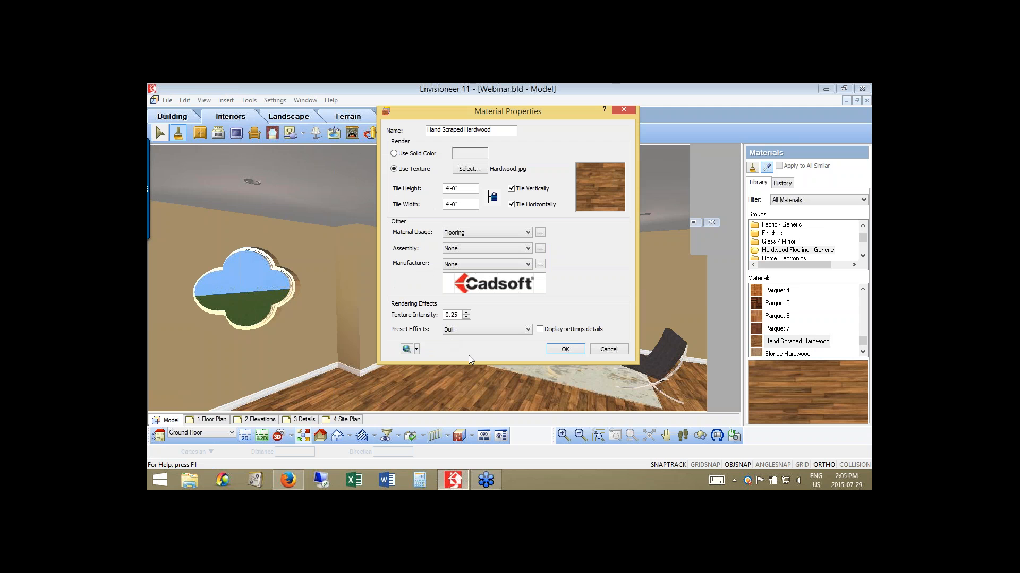
click(540, 329)
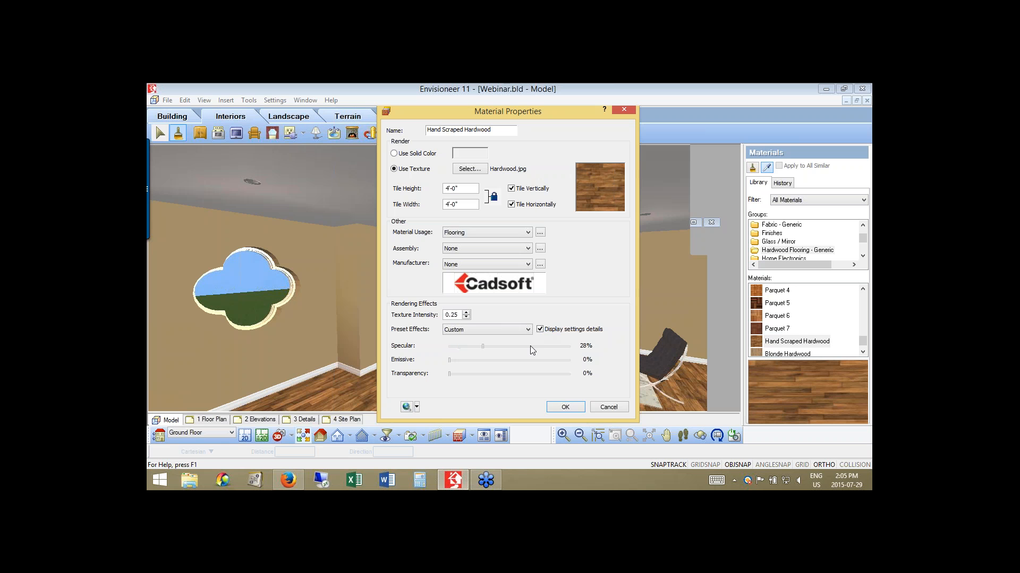
Set the Hand Scraped Hardwood's specular effect to 8% and accept the material properties.
click(472, 347)
click(475, 348)
click(462, 346)
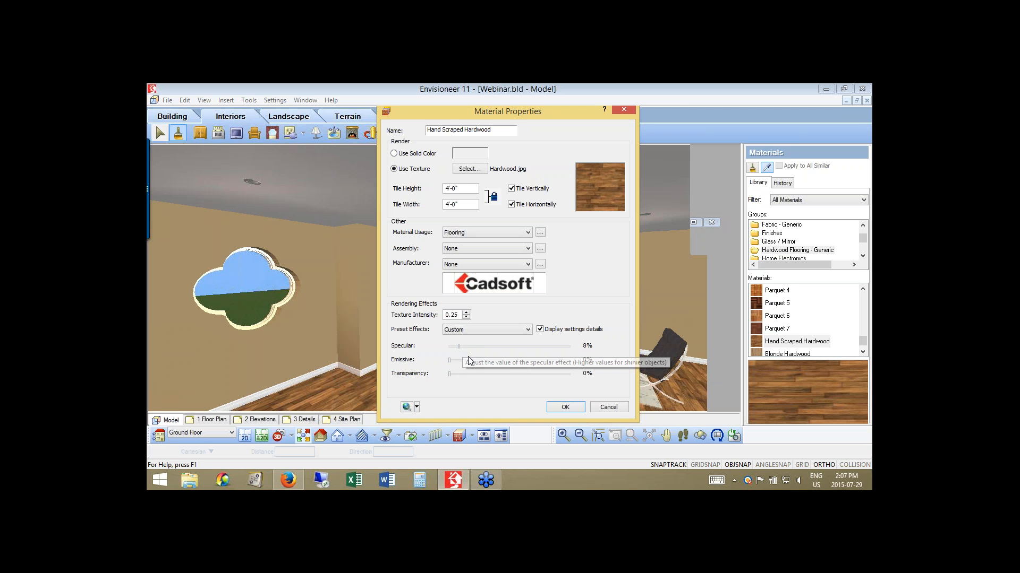
click(566, 407)
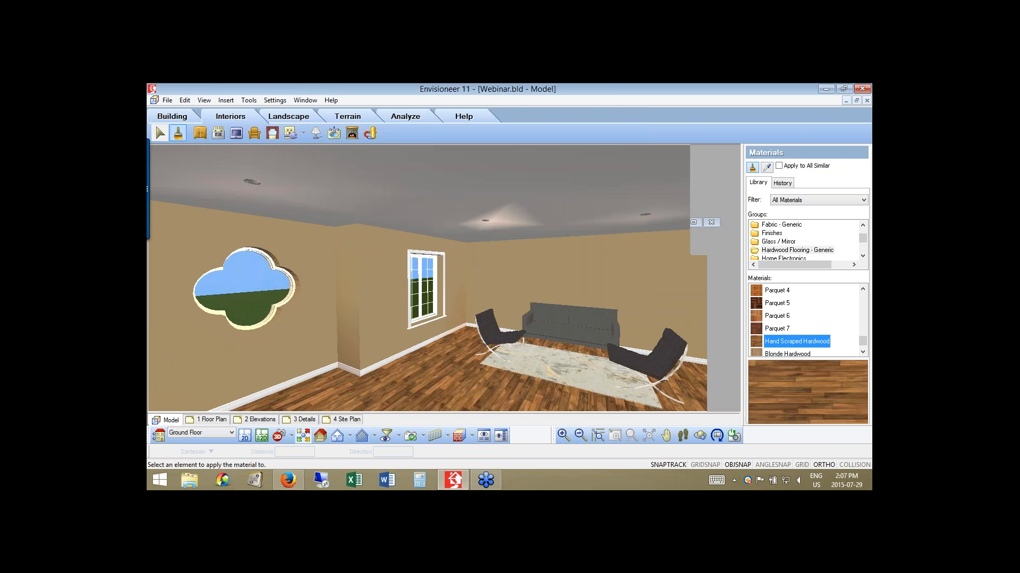
Look through the interior lighting catalog, including the fixtures in its Island Lighting group.
click(316, 132)
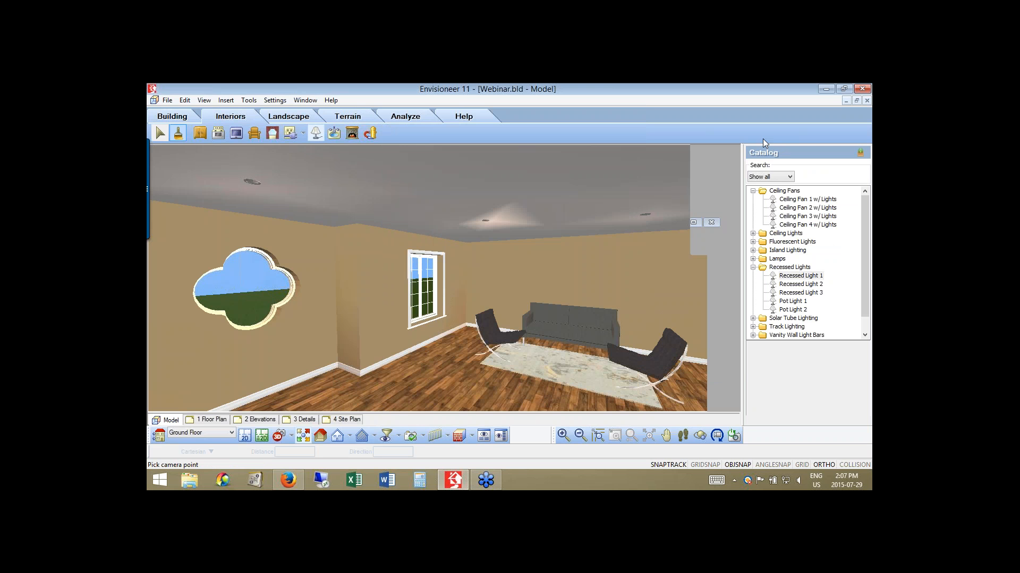
drag(865, 278, 868, 288)
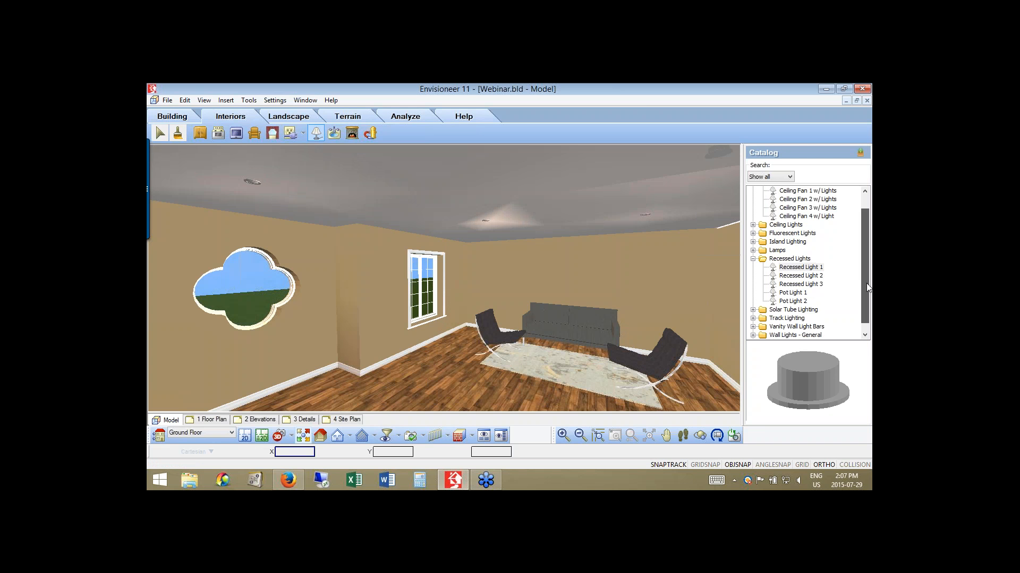
scroll(862, 270, down, 1)
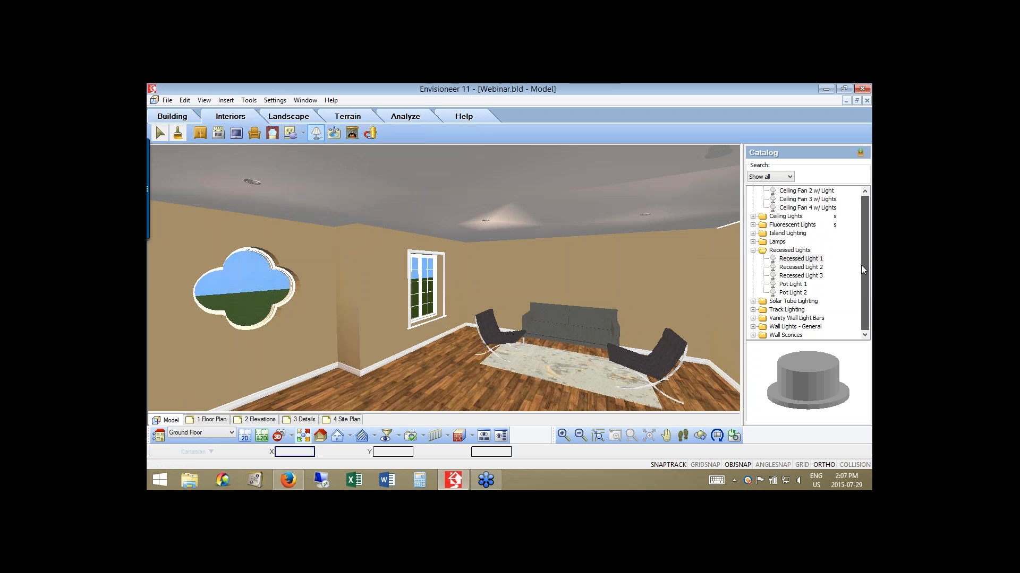
scroll(754, 254, up, 2)
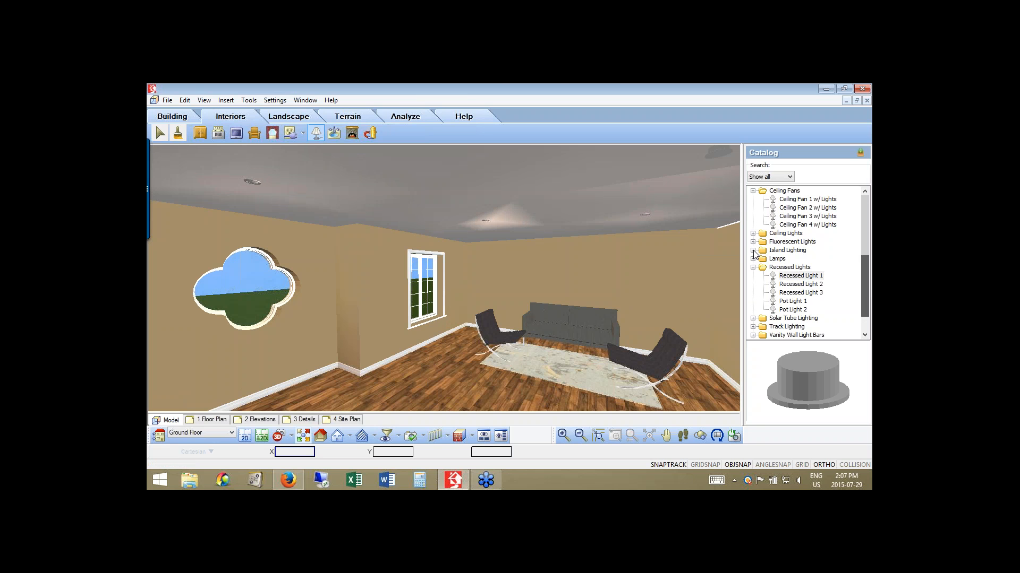
click(752, 251)
click(775, 258)
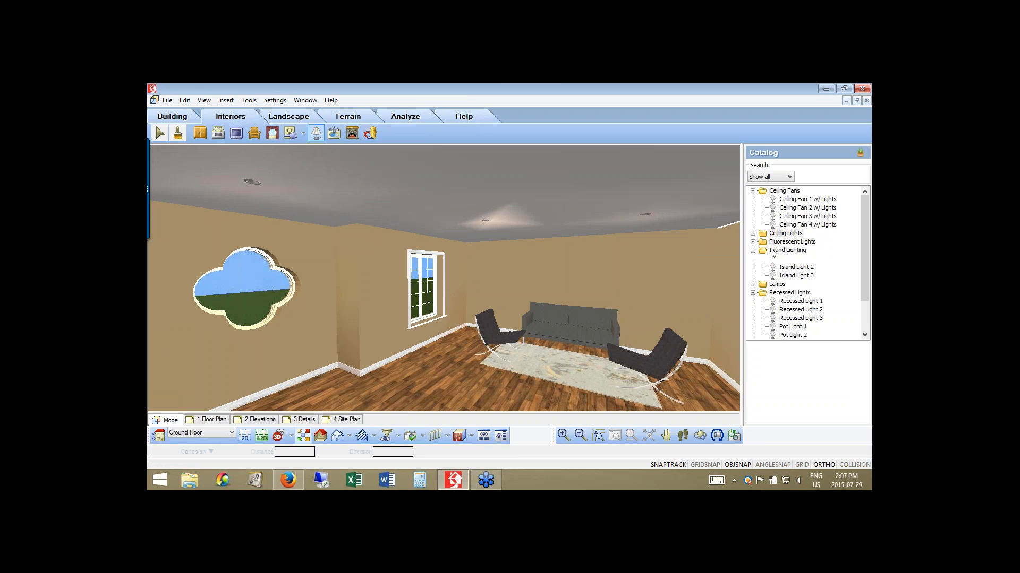
Place a Pendant Light 6 from the Pendant Lights group on the ceiling between the quatrefoil and rectangular windows, and finish the placement.
click(753, 233)
double_click(792, 252)
click(795, 259)
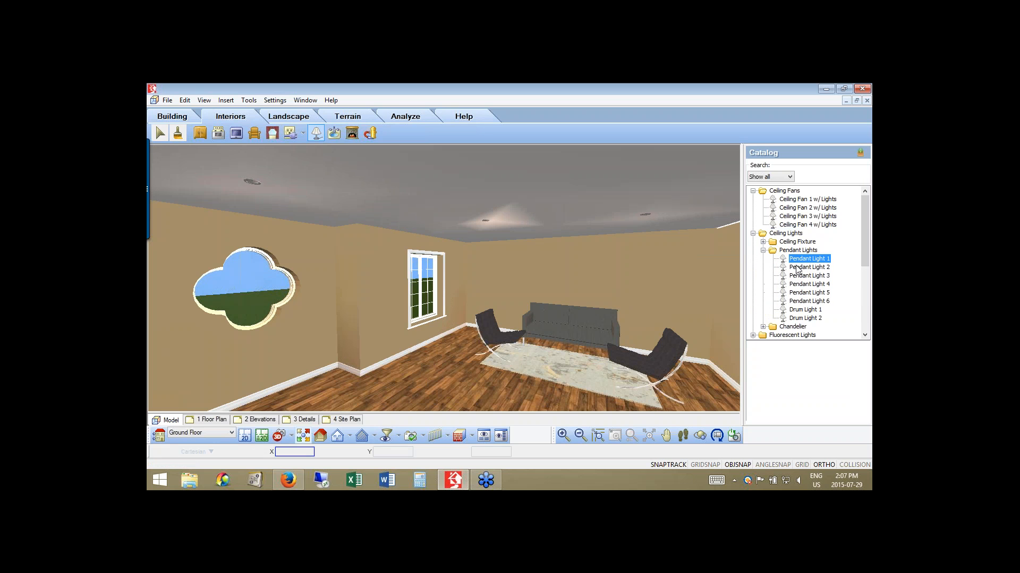
click(797, 267)
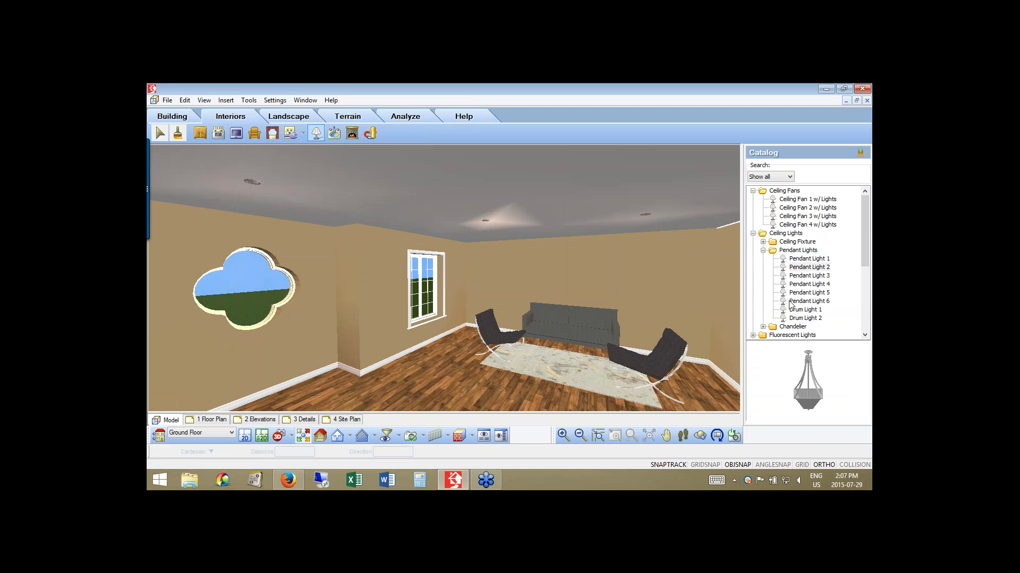
key(Down)
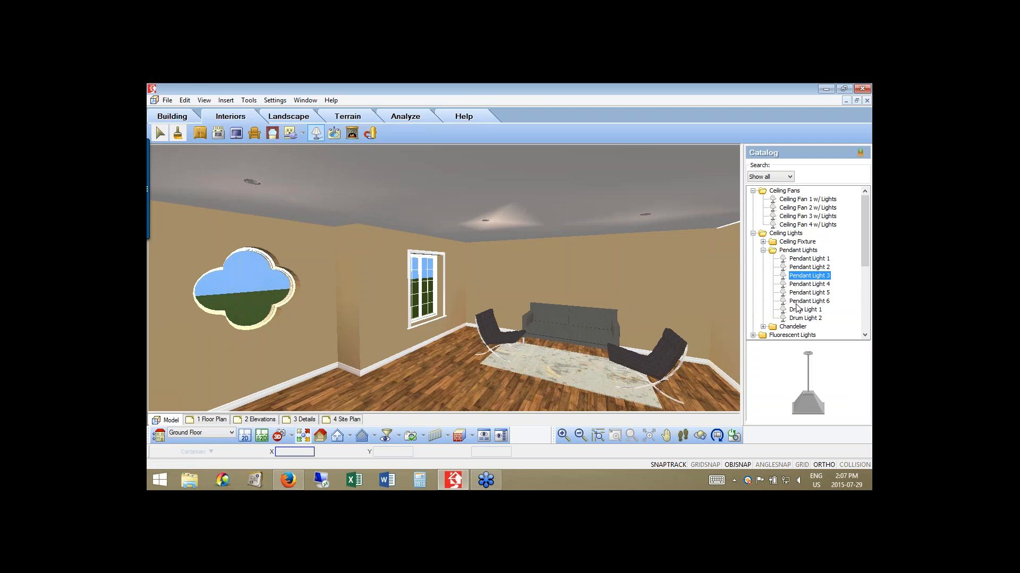
click(796, 303)
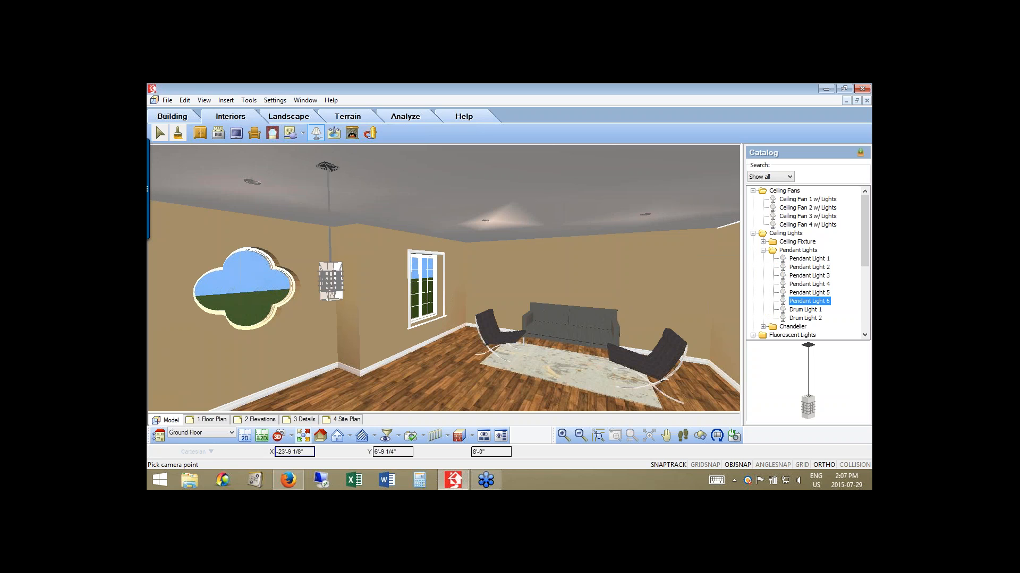
right_click(334, 188)
Walk the camera closer to the pendant light and open that fixture's properties.
click(679, 439)
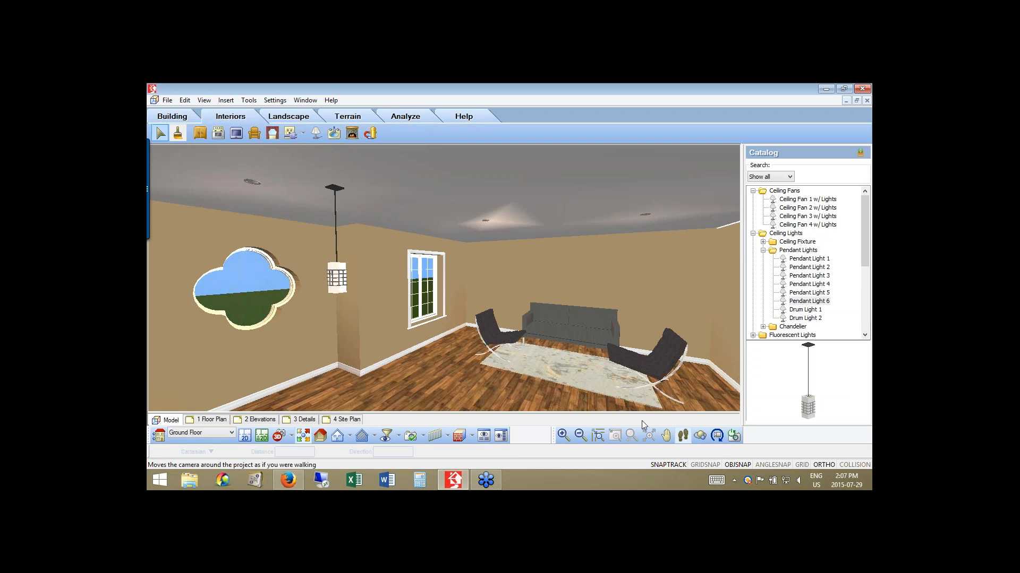
click(683, 436)
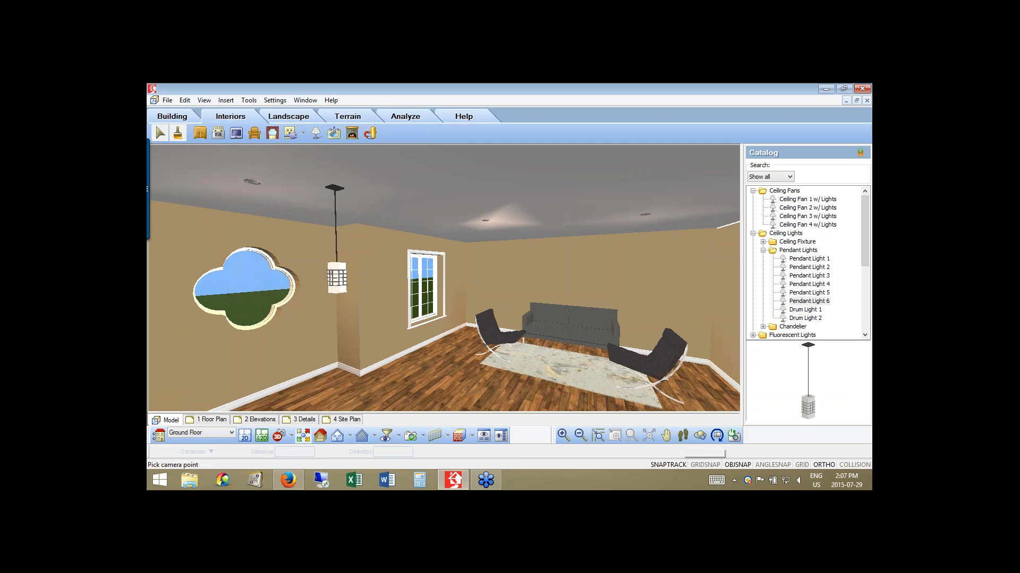
drag(444, 297, 431, 266)
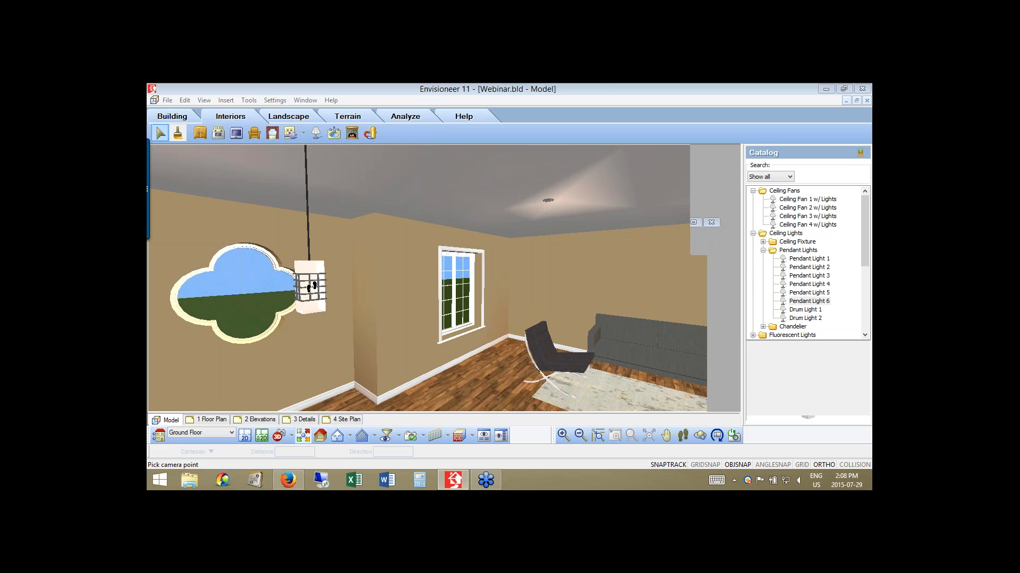
click(312, 287)
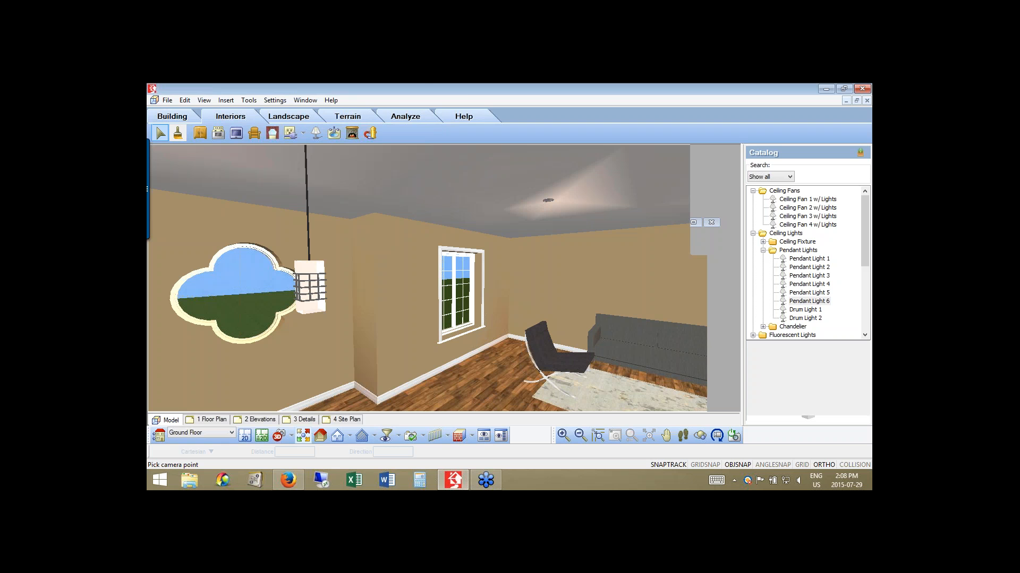
right_click(311, 287)
click(311, 287)
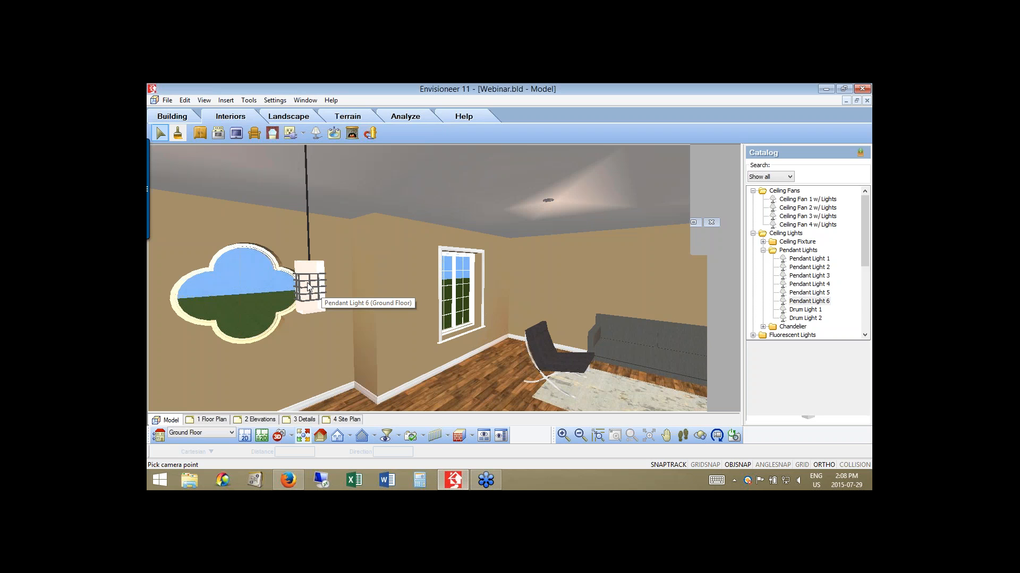
click(310, 287)
right_click(310, 287)
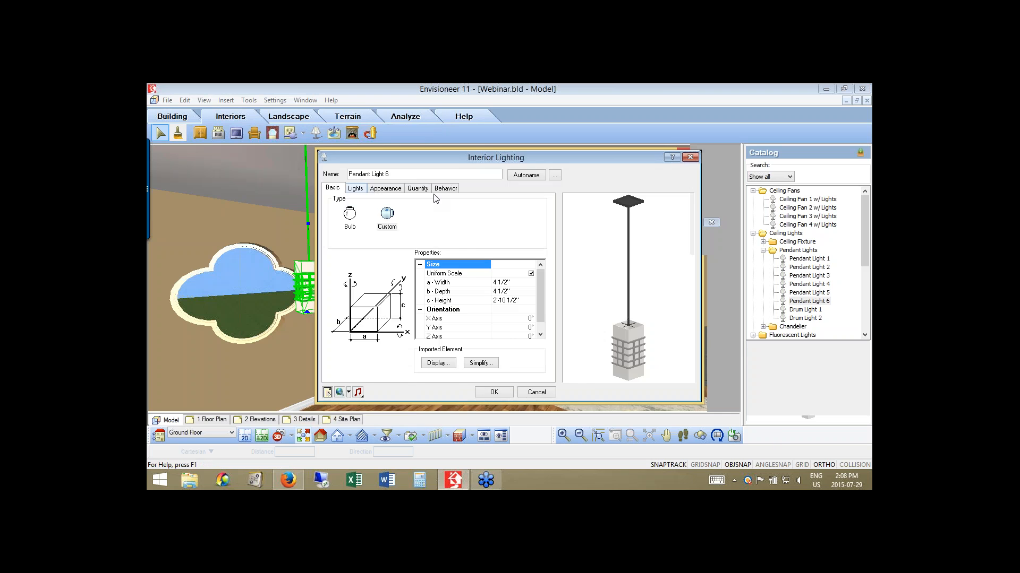
Display the 40w Incandescent Pendant Mount light source in the preview and examine its position inside the shade.
drag(383, 157, 433, 171)
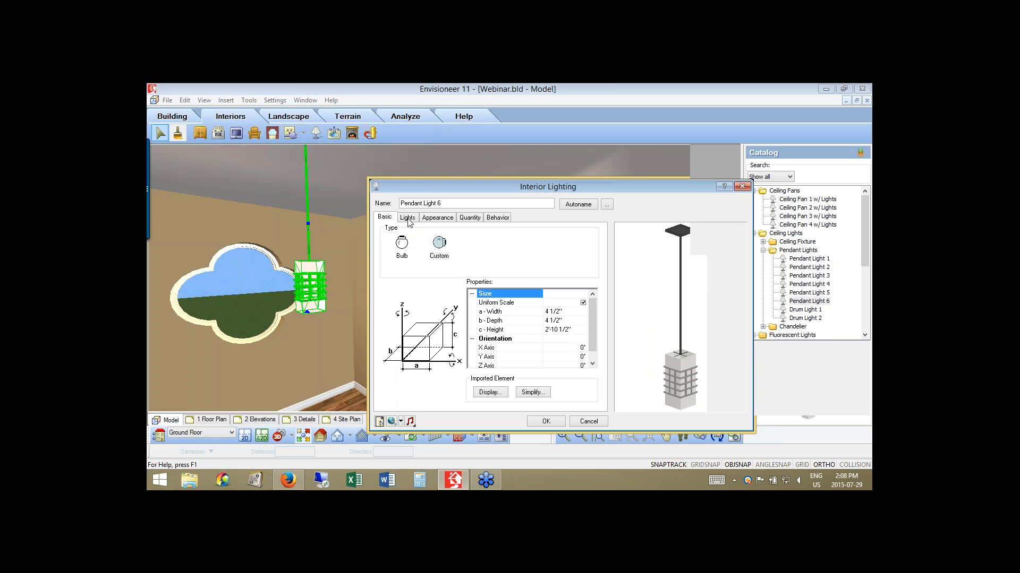
click(407, 219)
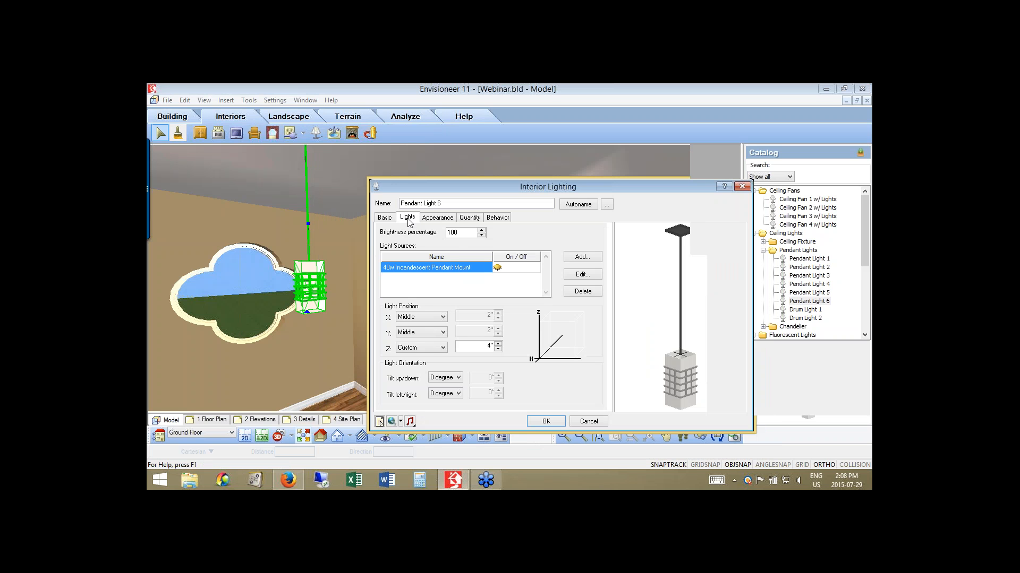
click(497, 269)
drag(615, 187, 609, 152)
drag(659, 298, 661, 254)
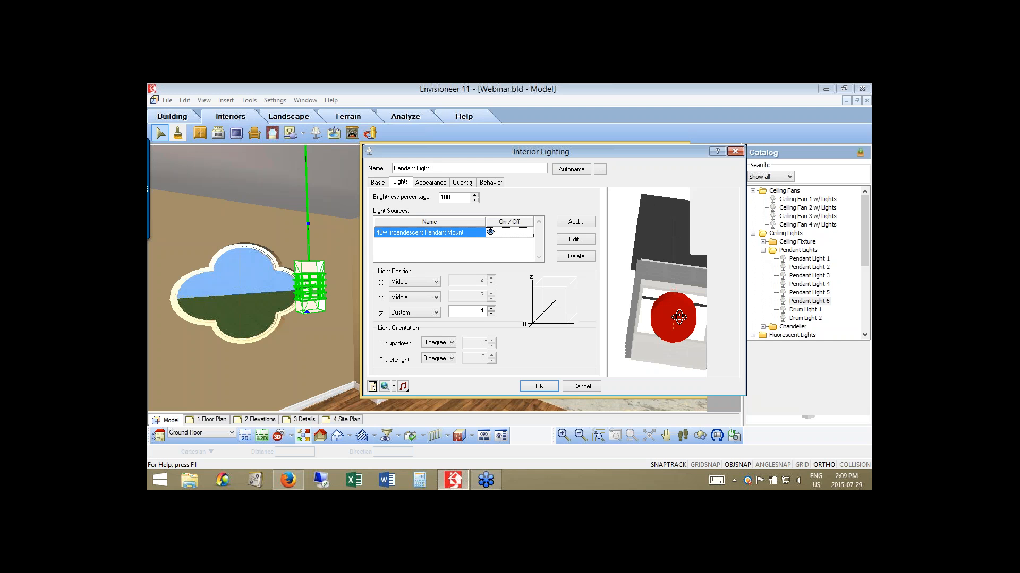
drag(676, 310, 675, 350)
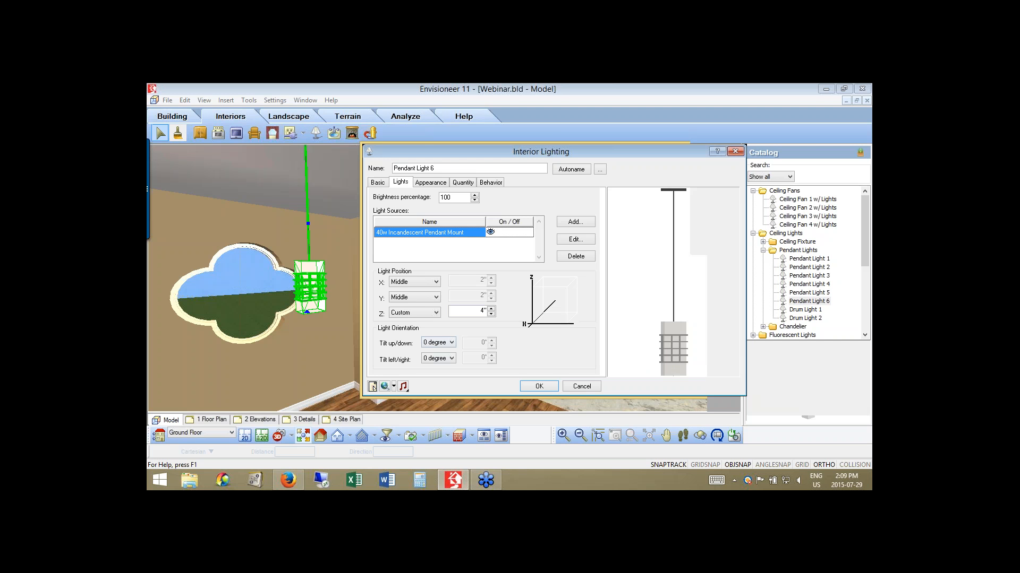
Set the pendant light source's custom Z position to -4", check it in the preview and switch the source back on.
click(479, 312)
text(-)
click(490, 232)
mouse_move(663, 324)
mouse_down()
mouse_move(676, 356)
mouse_move(673, 338)
mouse_up()
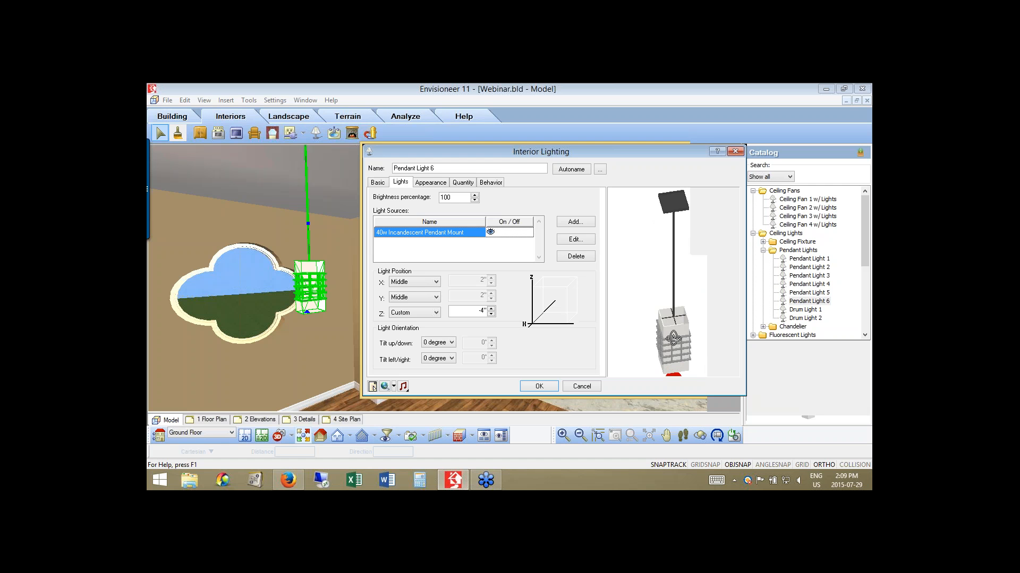
drag(673, 338, 674, 321)
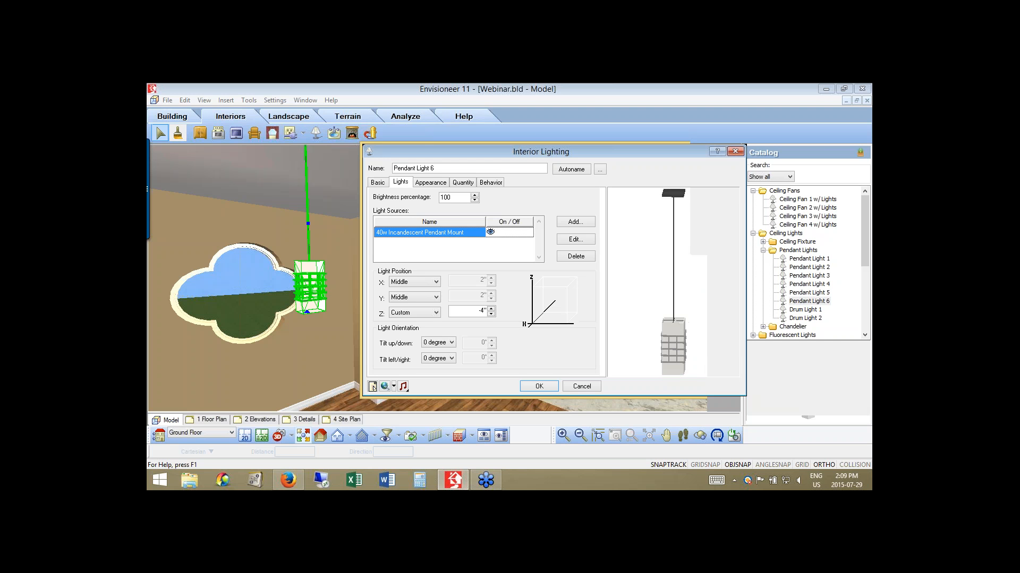
click(490, 232)
Examine the rendering effect details of the shade's Glass Light Cover material, cancel without changes and return to the fixture's light settings.
click(429, 183)
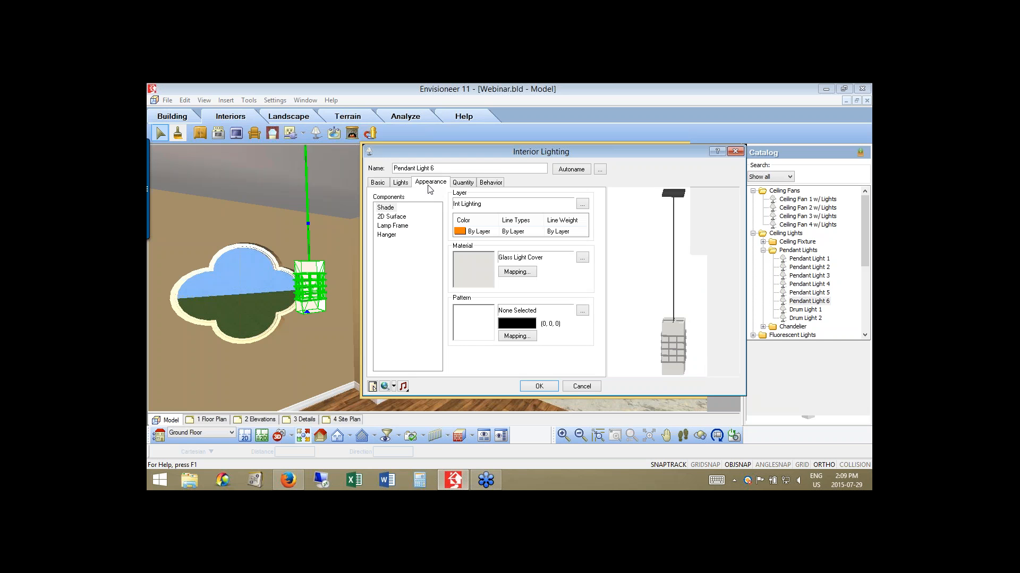
click(380, 209)
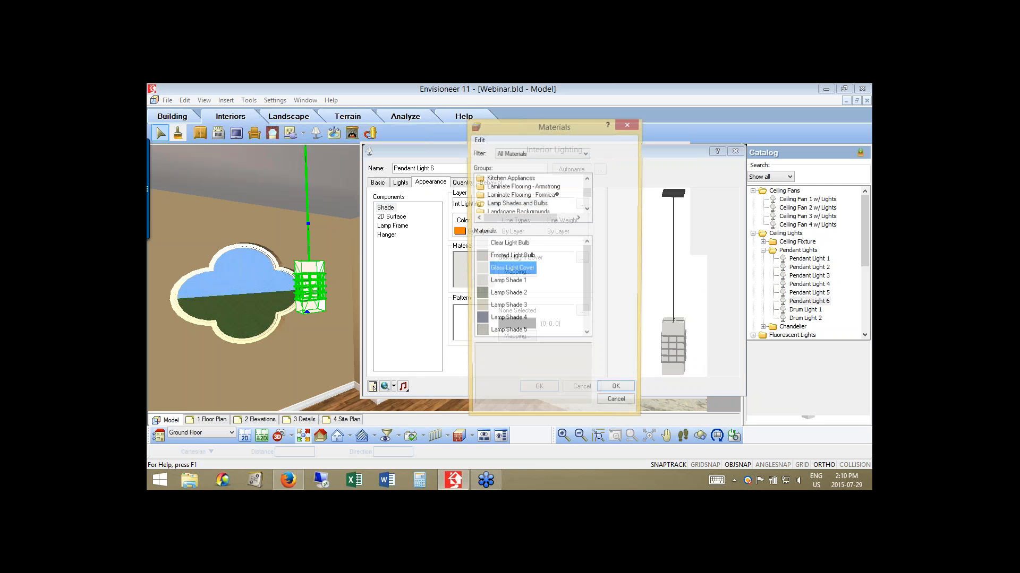
right_click(520, 271)
click(535, 291)
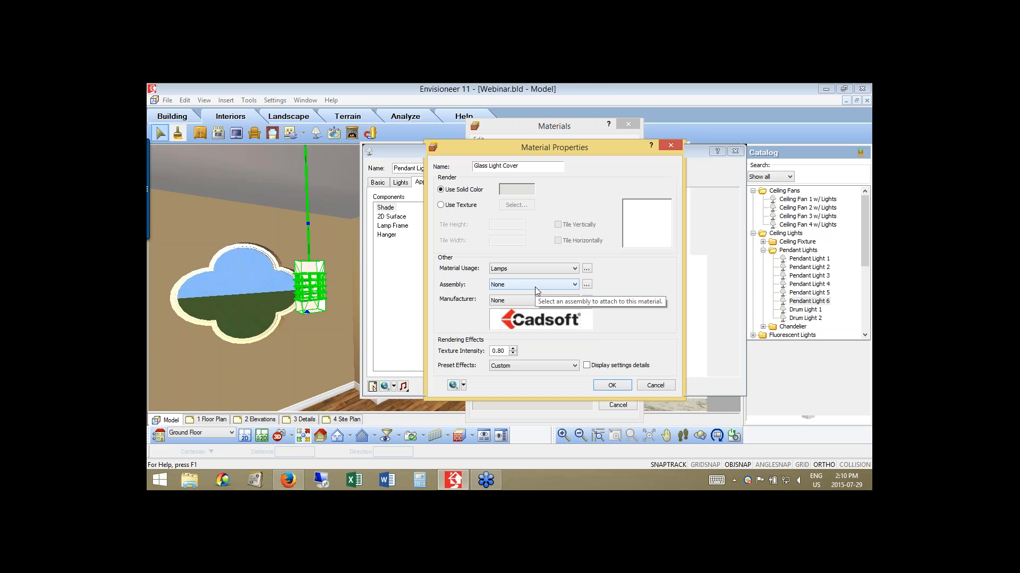
click(587, 366)
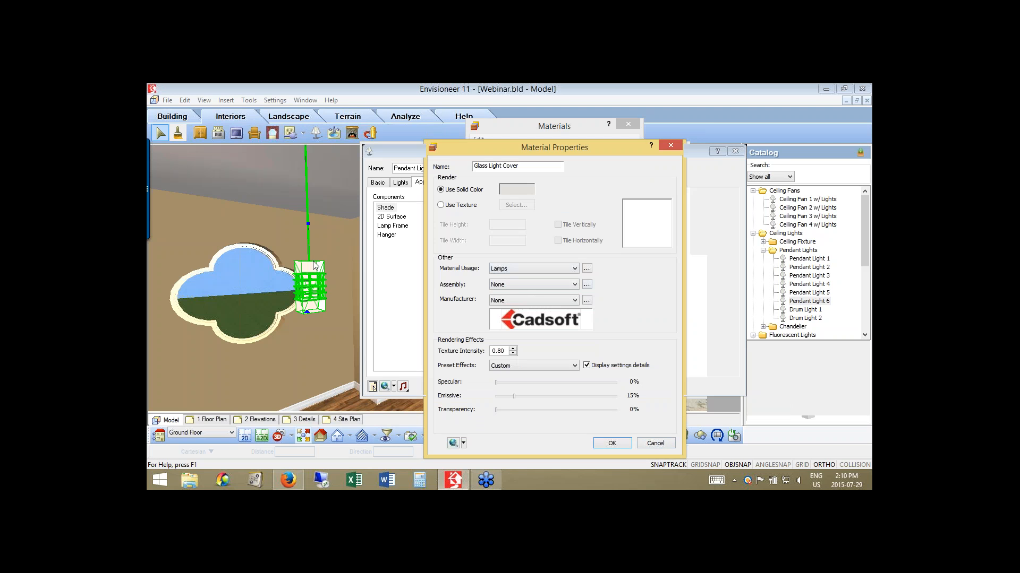
click(649, 444)
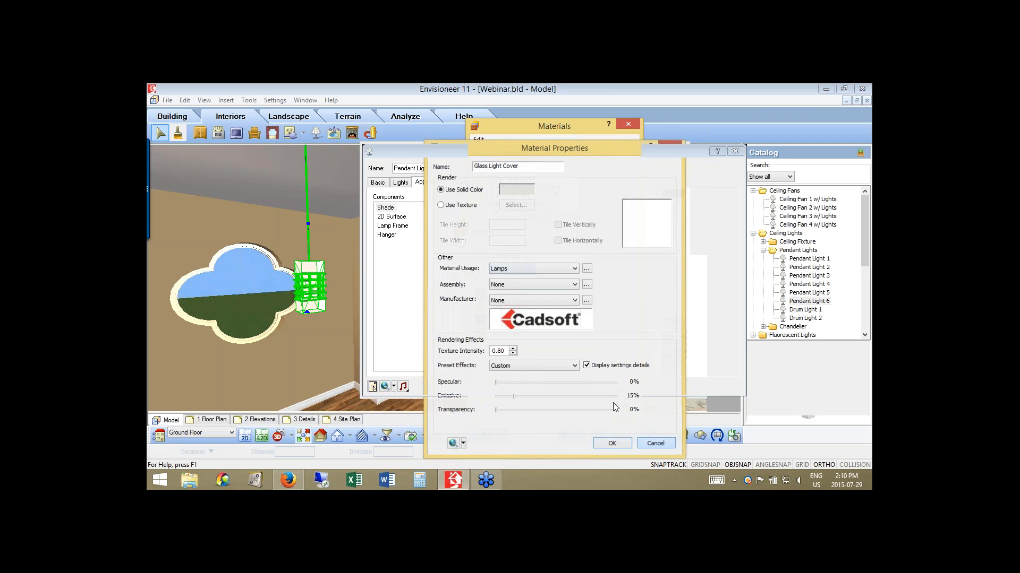
click(618, 405)
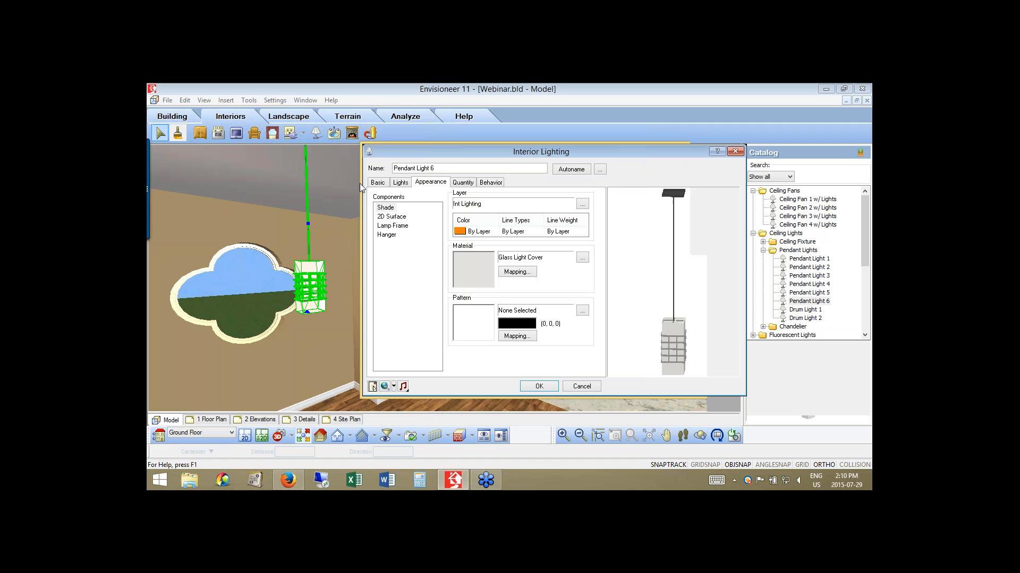
click(400, 182)
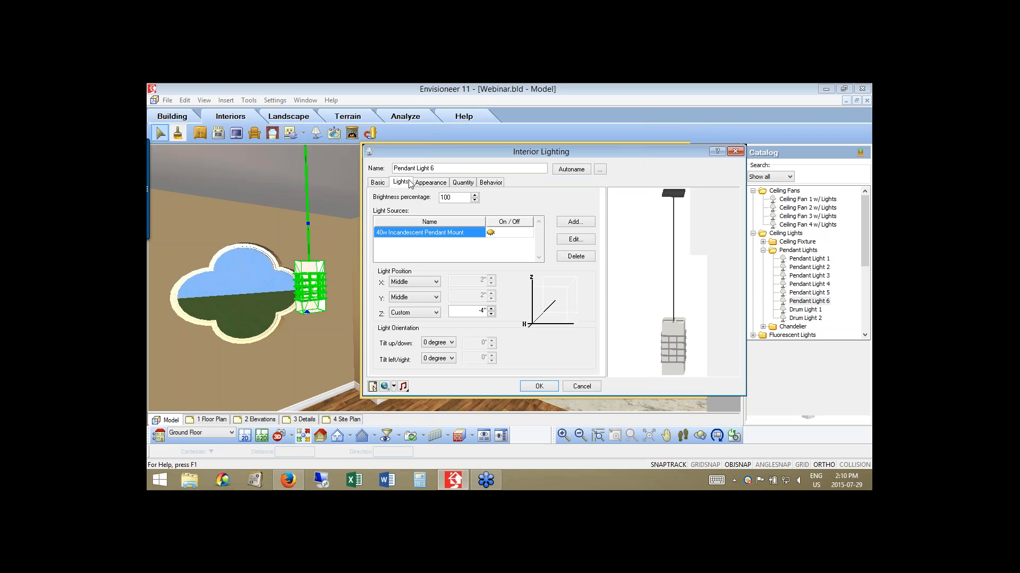
Toggle the pendant light source's On/Off state and browse the Interior Ceiling- Pendant light sources, cancelling without choosing another.
click(490, 232)
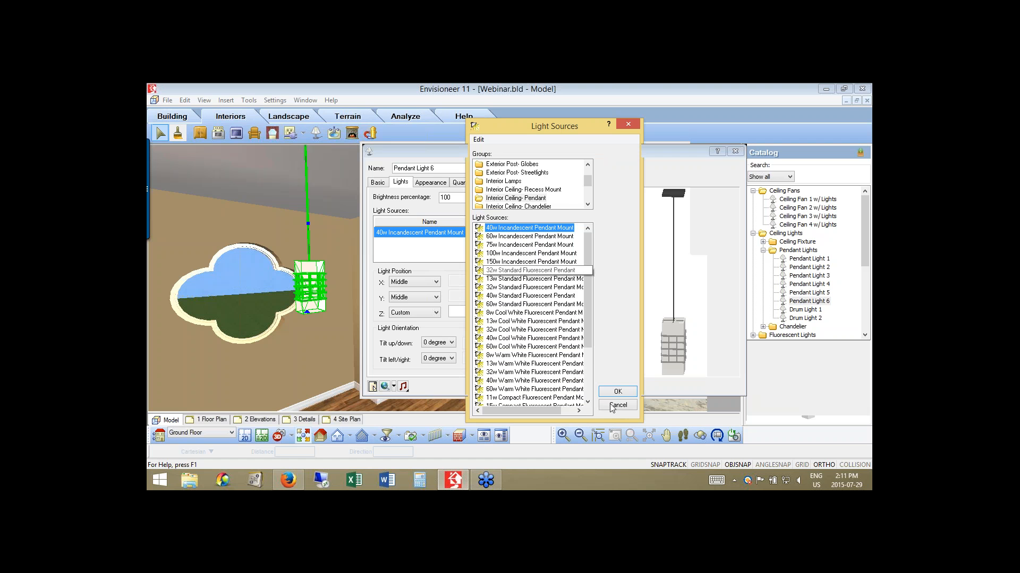
click(616, 405)
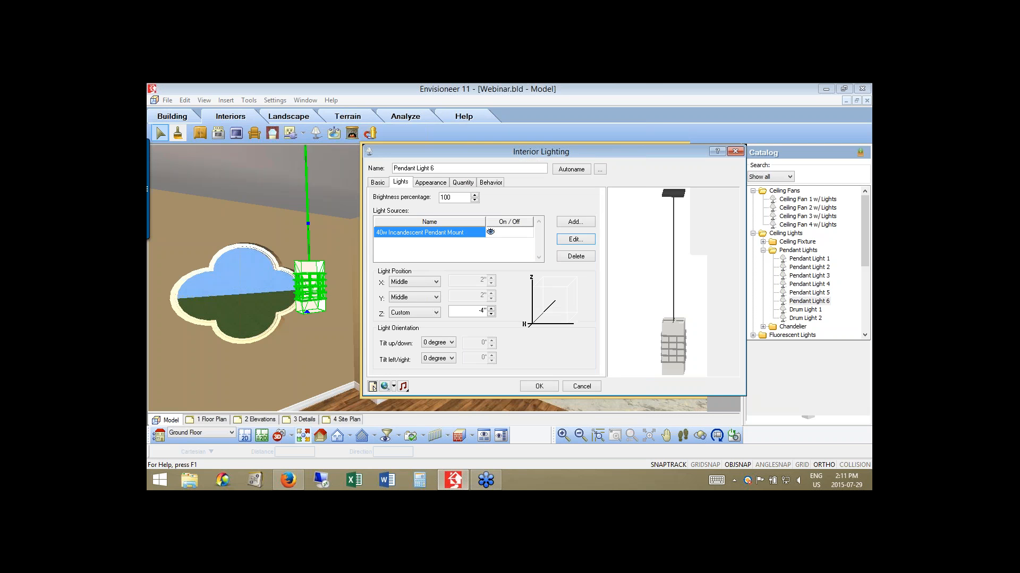
click(721, 232)
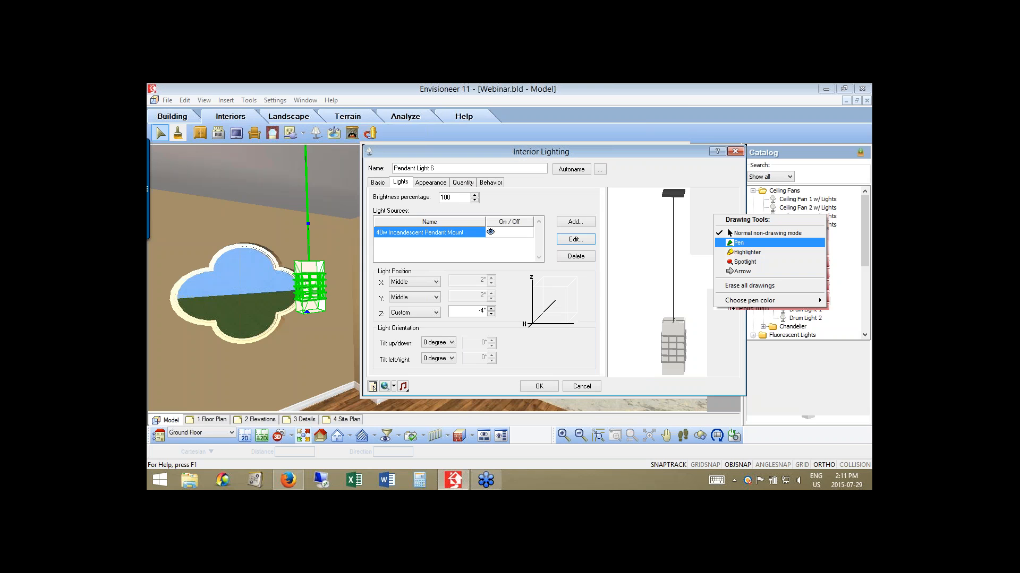
click(730, 243)
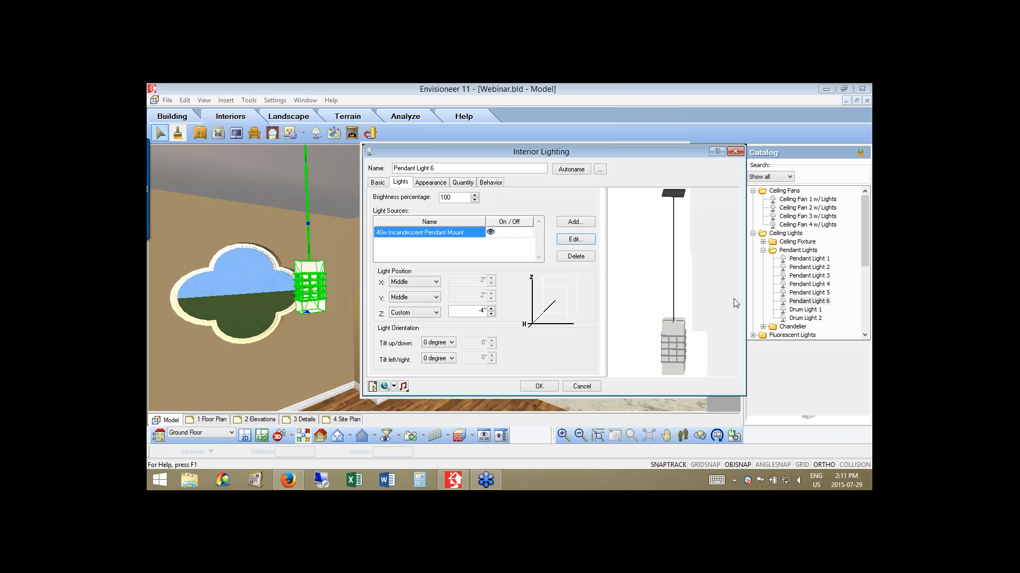
right_click(719, 223)
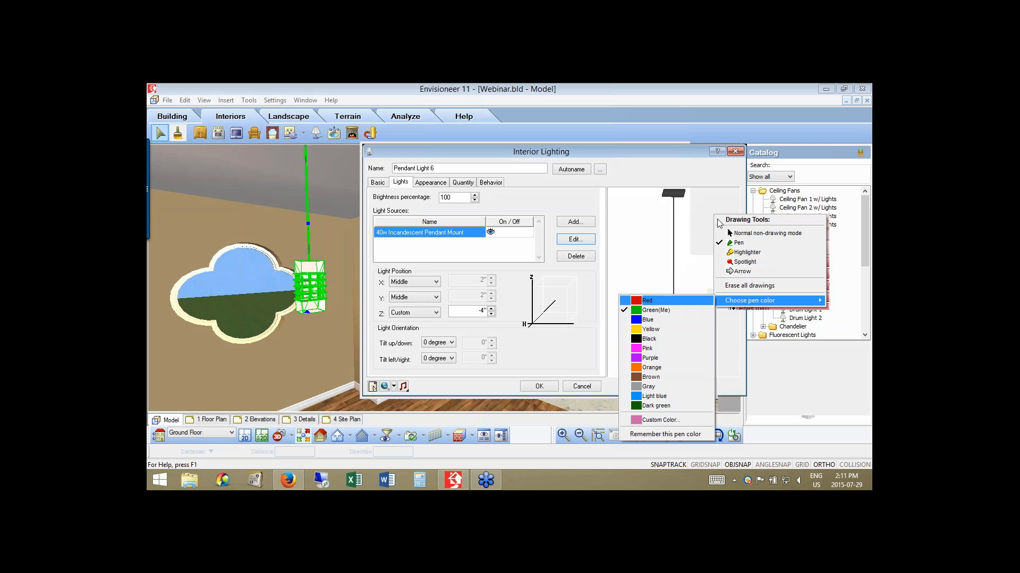
click(648, 301)
right_click(728, 244)
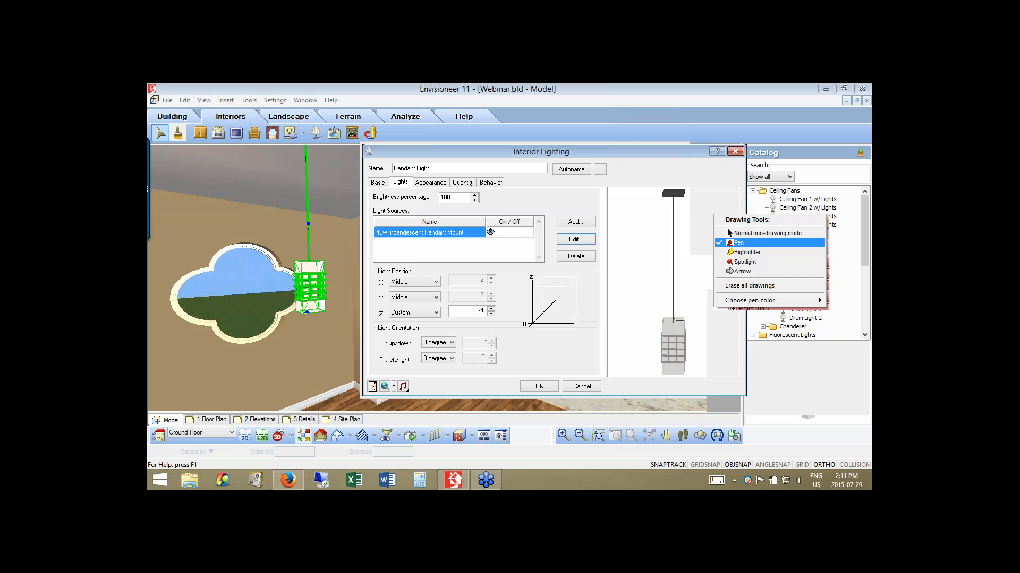
click(736, 243)
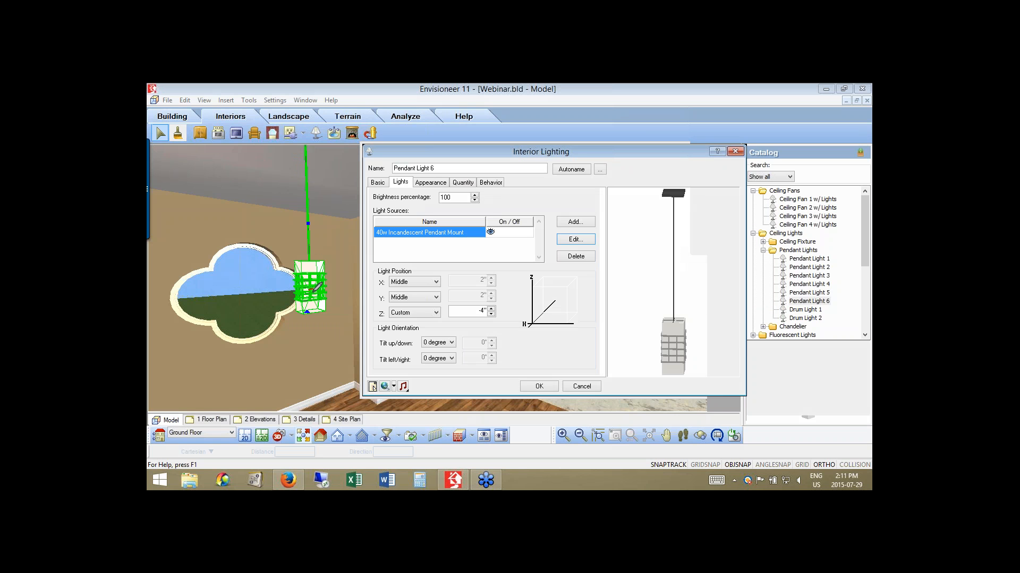
drag(313, 291, 313, 289)
drag(329, 192, 321, 376)
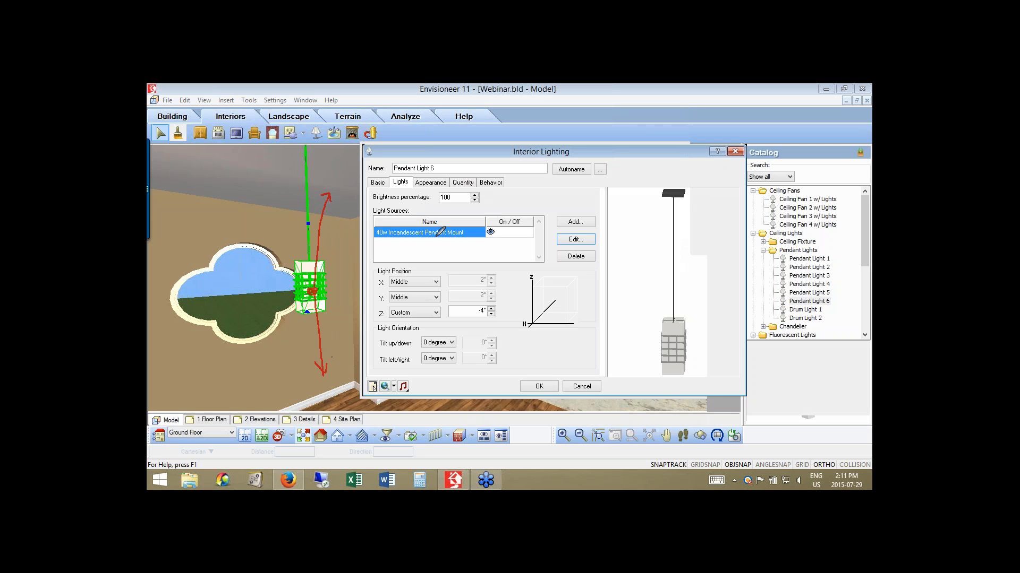
mouse_move(437, 235)
mouse_down()
mouse_move(390, 229)
mouse_move(427, 219)
mouse_move(388, 242)
mouse_up()
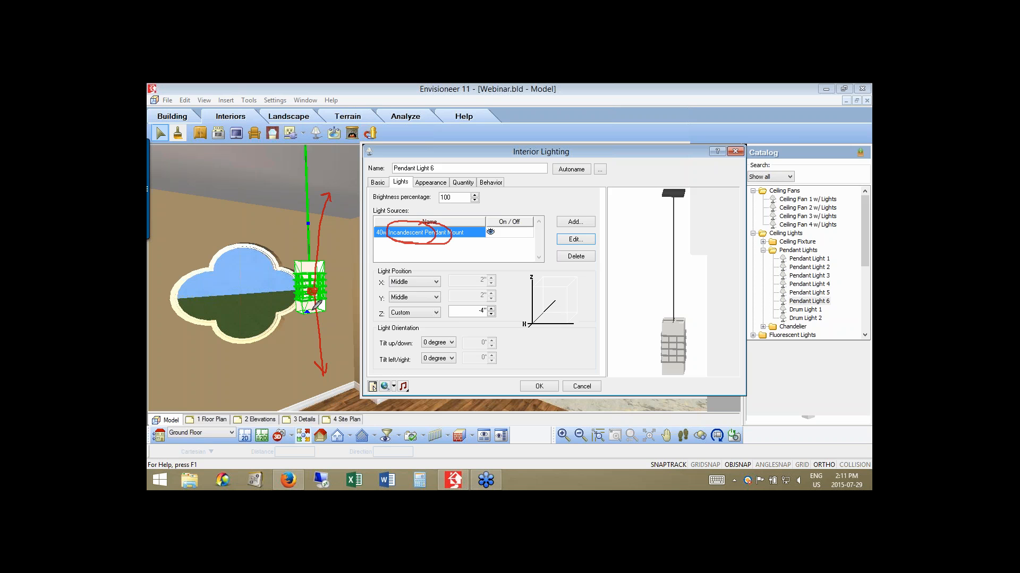
drag(321, 359, 322, 365)
drag(370, 354, 426, 320)
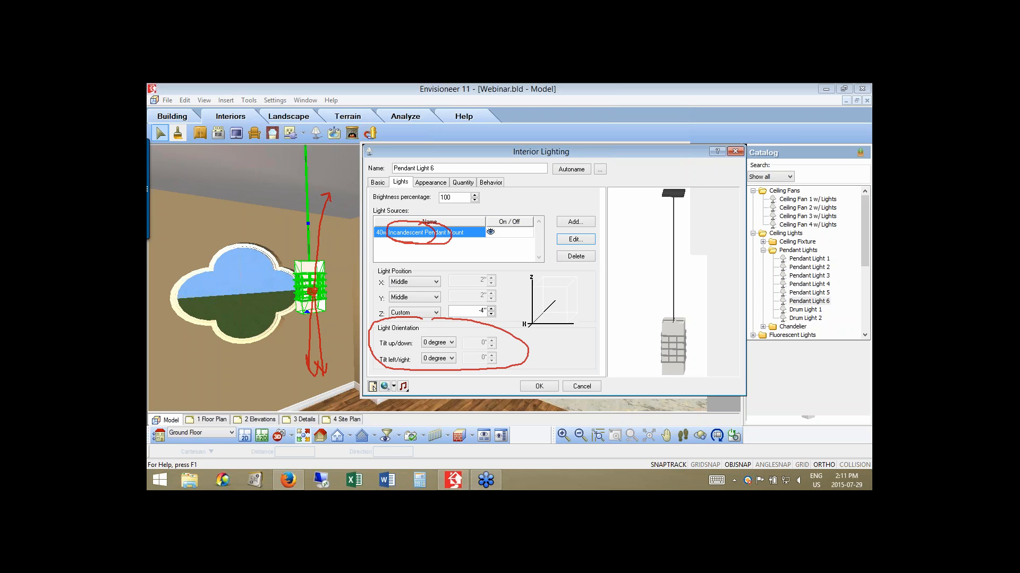
Set the pendant light source's up/down tilt to 45 degrees.
right_click(449, 350)
click(451, 357)
click(438, 343)
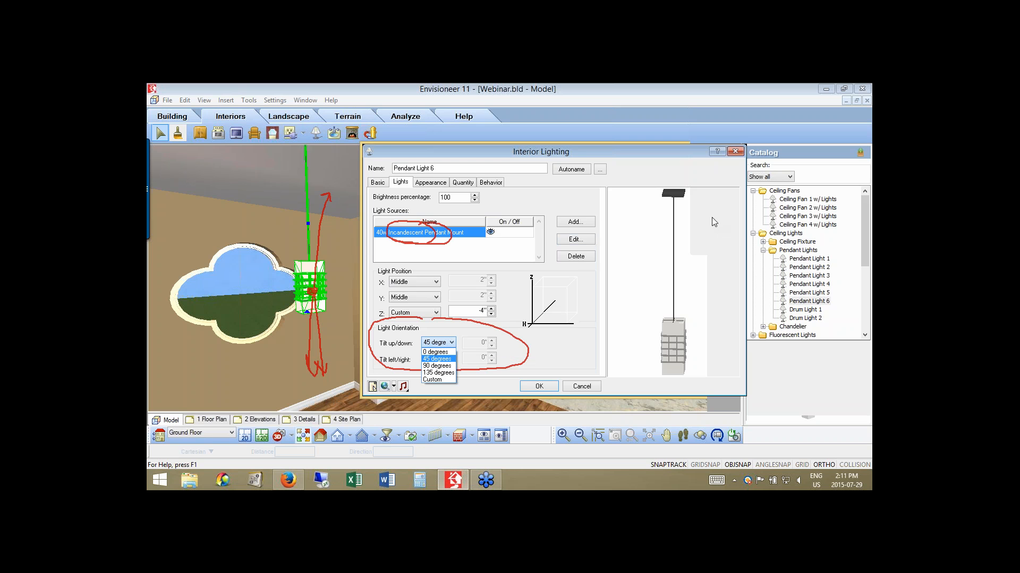
click(711, 218)
click(718, 234)
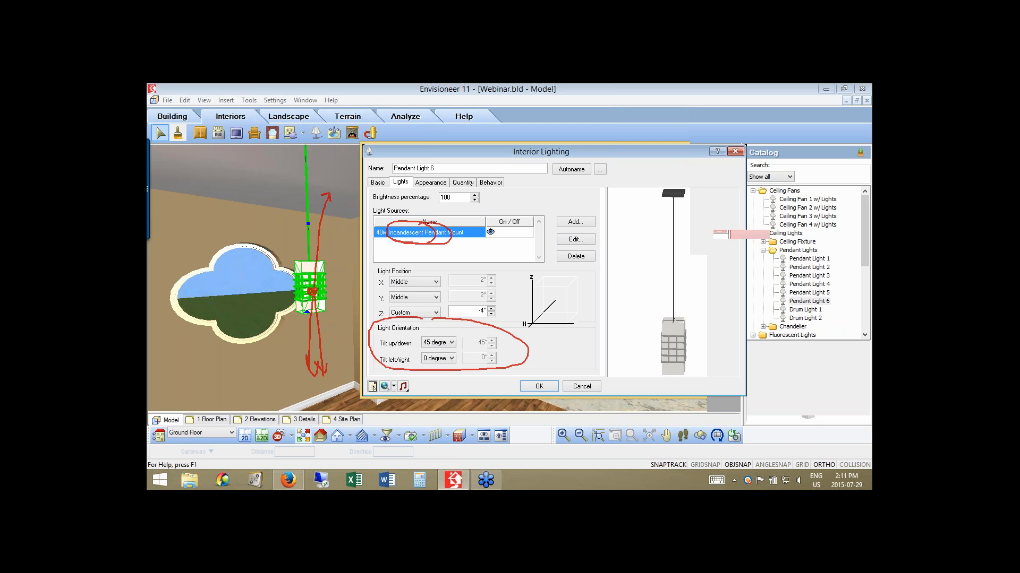
drag(315, 299, 386, 360)
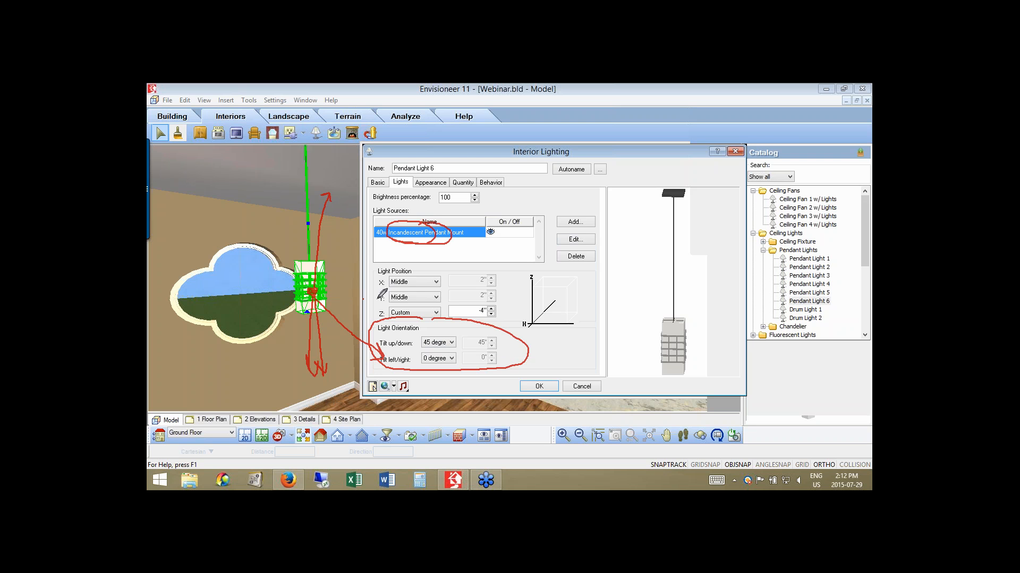
drag(393, 299, 316, 298)
click(531, 257)
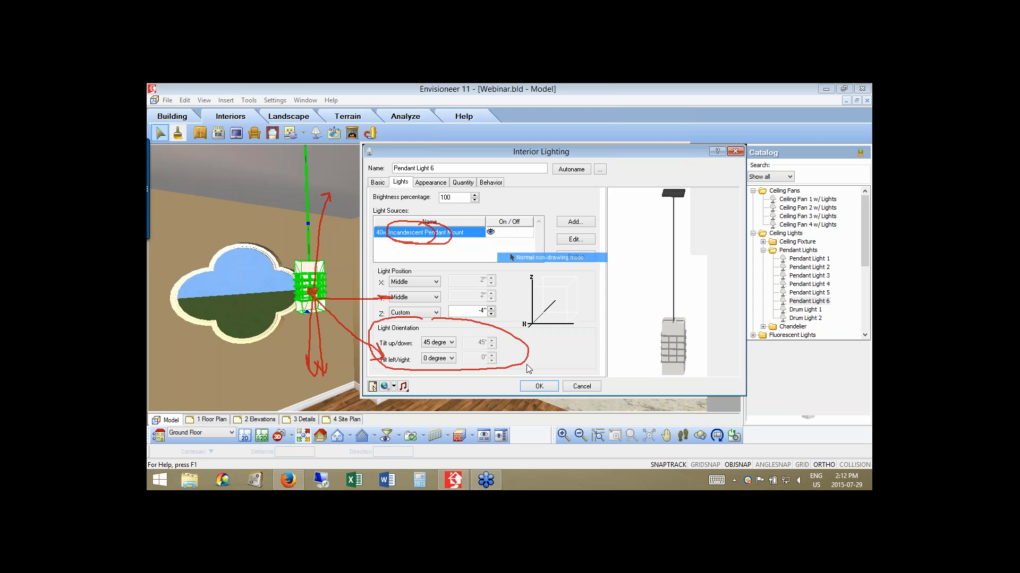
right_click(713, 219)
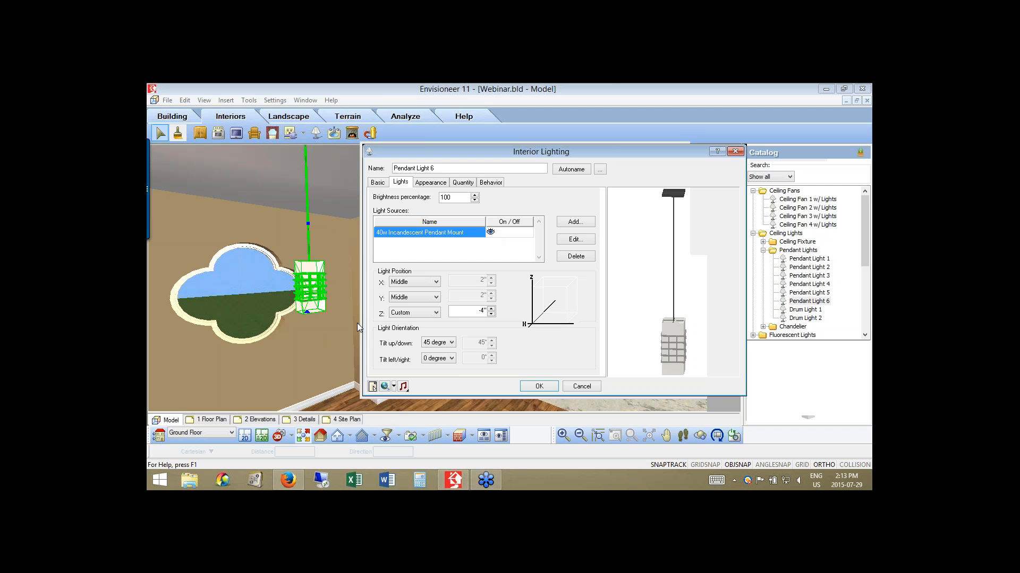
Set the pendant light source's up/down tilt to 0 degrees and accept the fixture's settings.
click(451, 344)
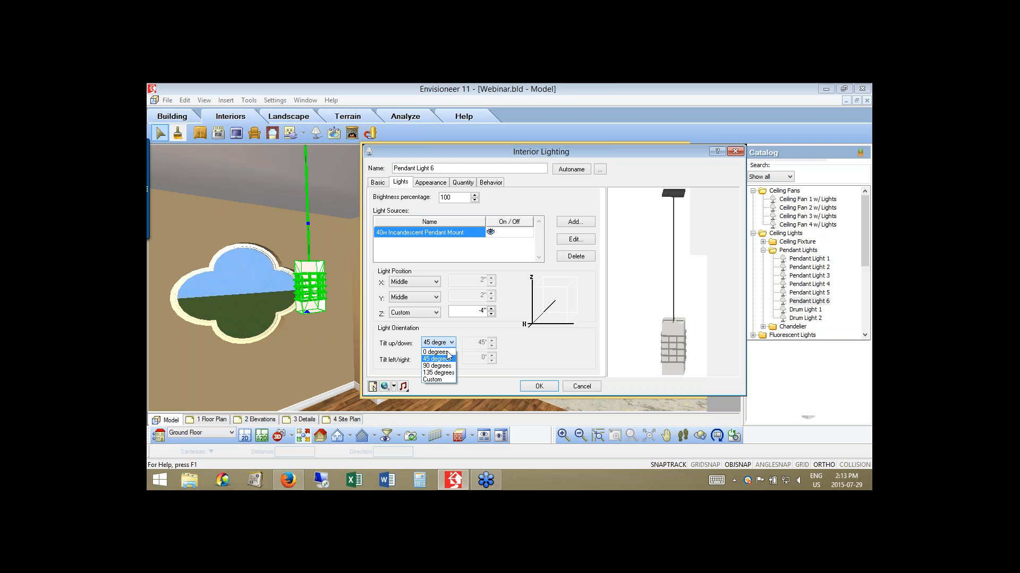
click(447, 352)
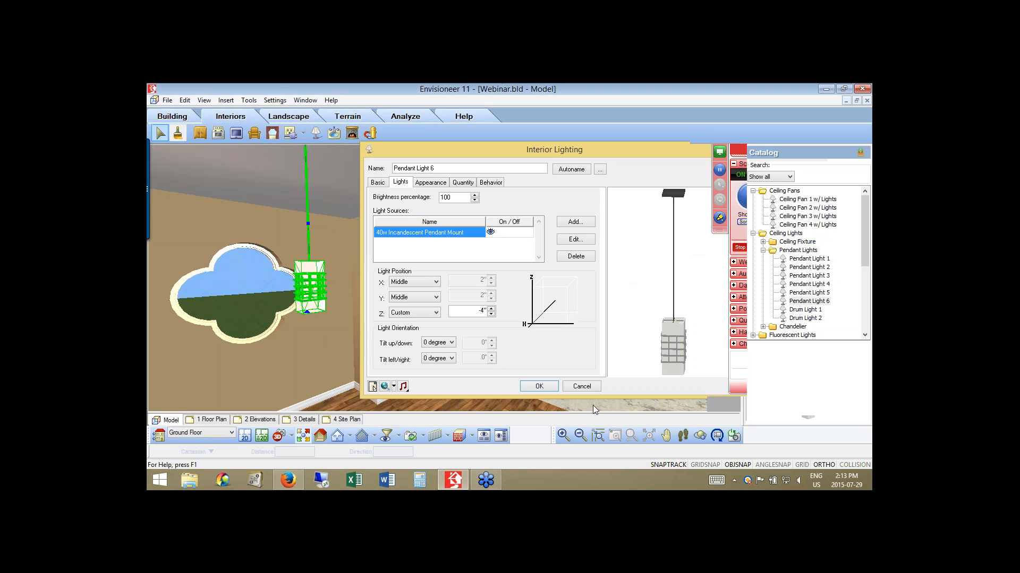
click(539, 386)
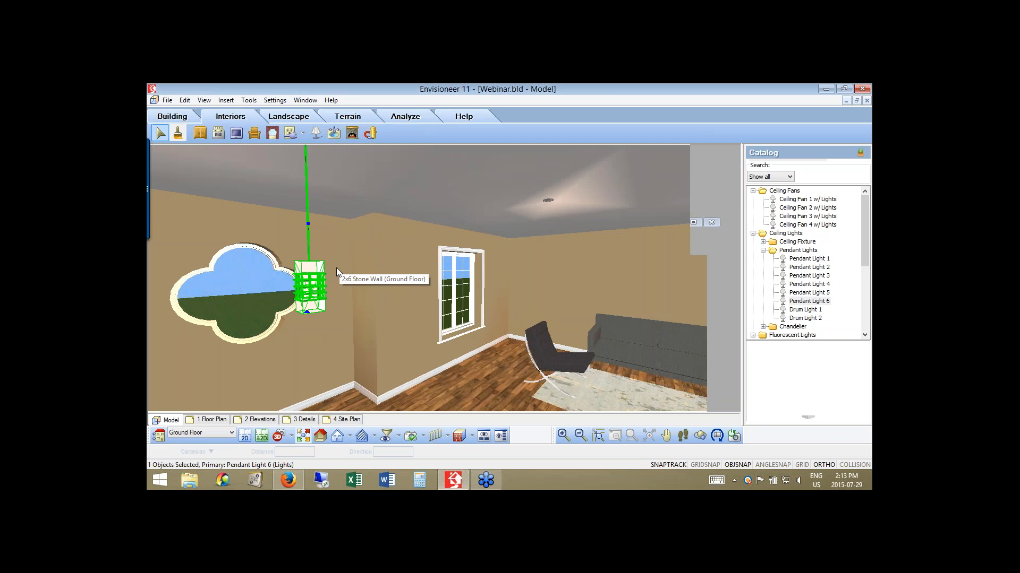
Walk the camera through the room until the sofa, both chairs and the rug are in view.
click(680, 438)
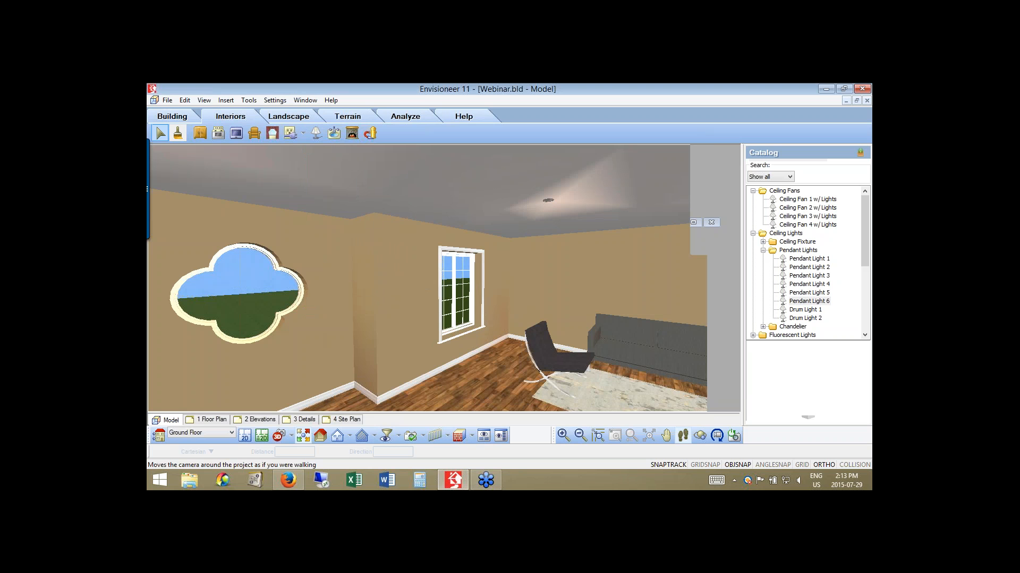
drag(427, 279, 458, 294)
right_click(458, 293)
click(485, 300)
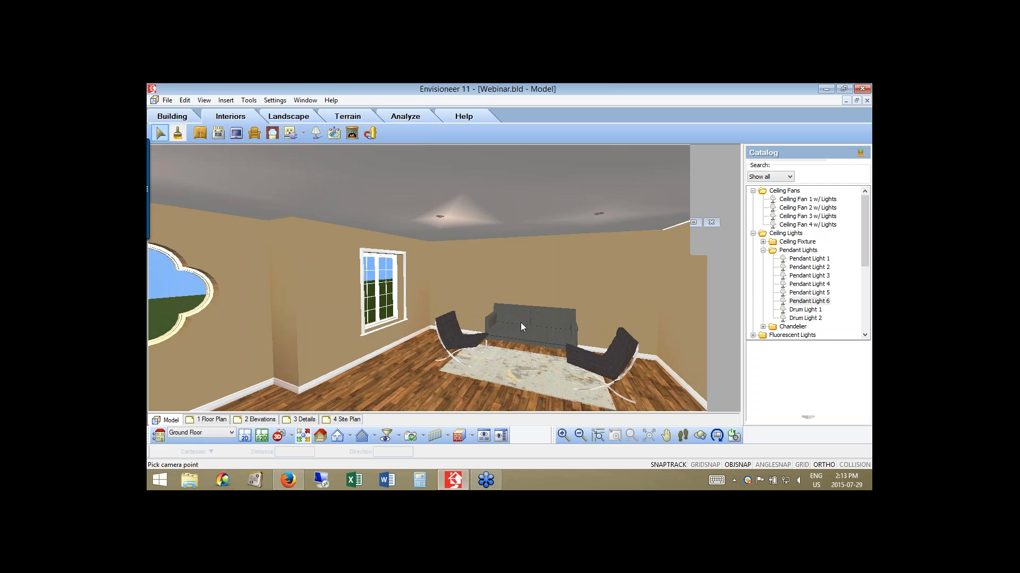
Open the 3D RealView renderer and turn its camera to frame the quatrefoil window, ceiling lights and seating area.
click(204, 100)
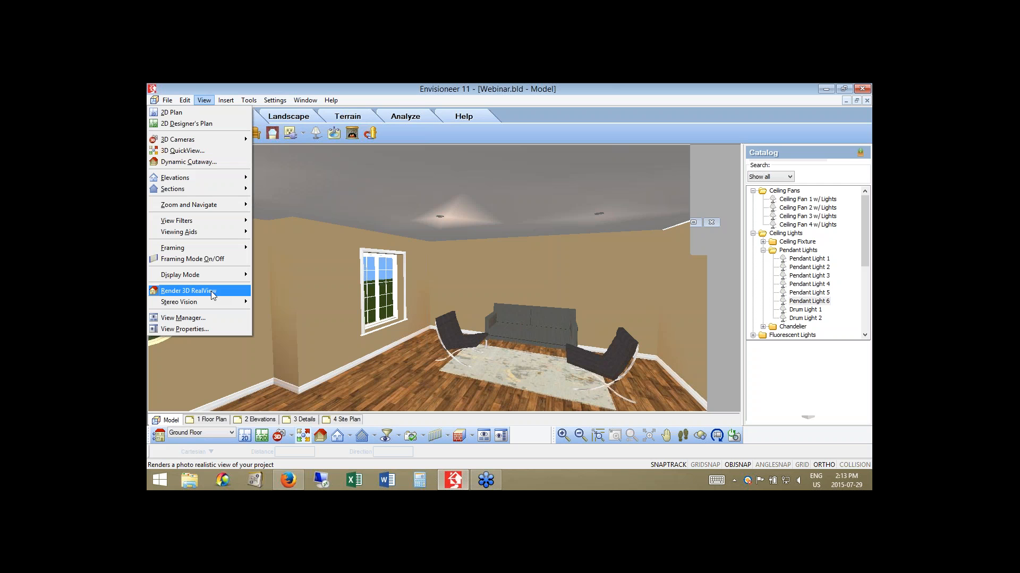
click(211, 291)
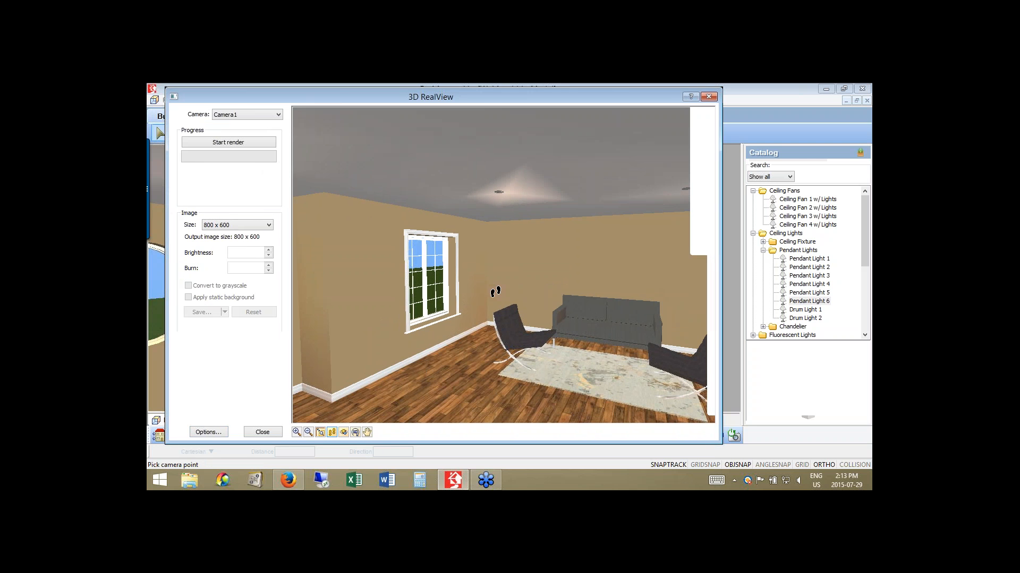
drag(495, 292, 552, 310)
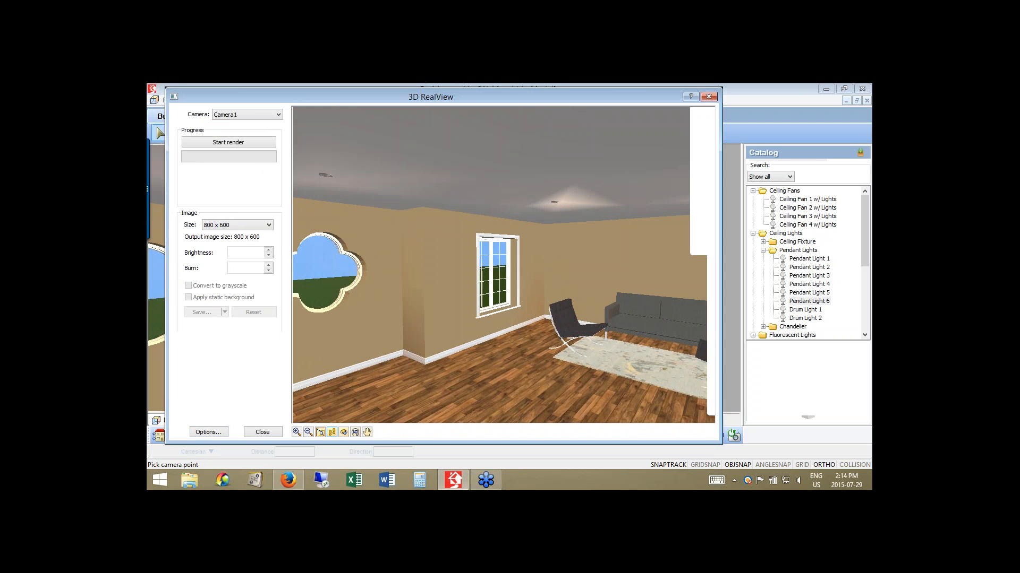
right_click(456, 281)
click(435, 282)
click(719, 218)
click(724, 239)
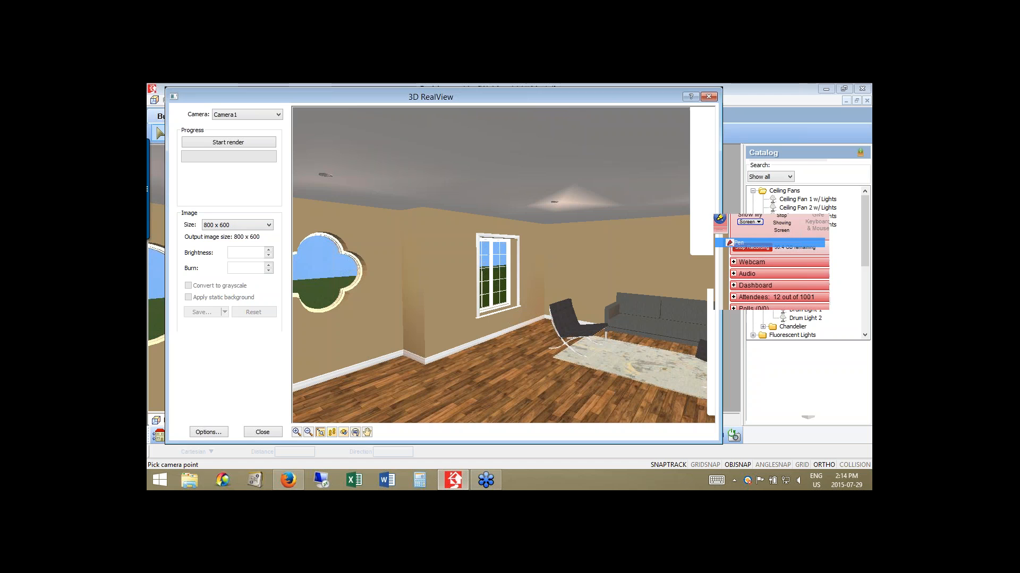
click(739, 243)
mouse_move(210, 415)
mouse_down()
mouse_move(236, 423)
mouse_move(182, 442)
mouse_move(219, 413)
mouse_up()
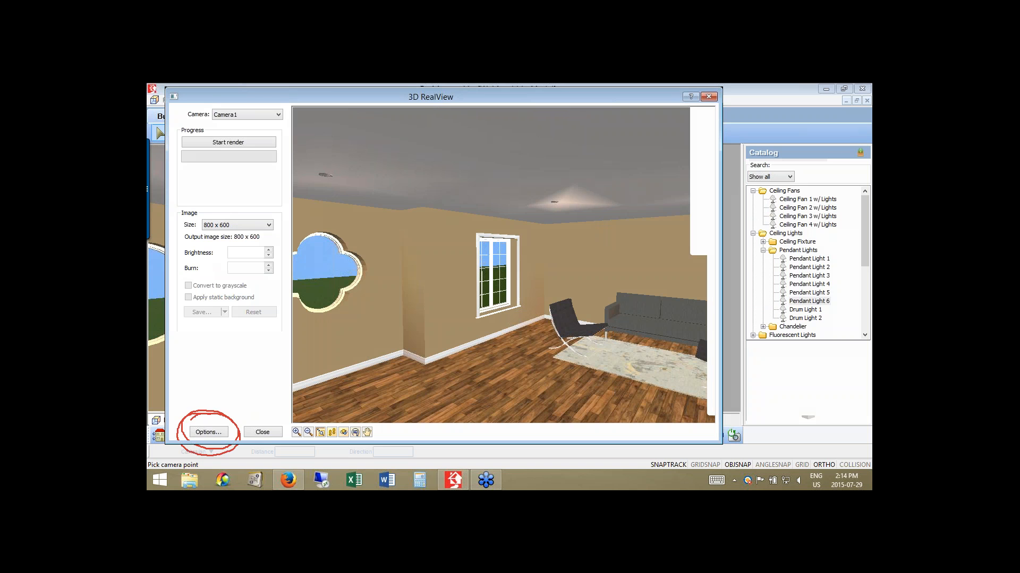
click(243, 363)
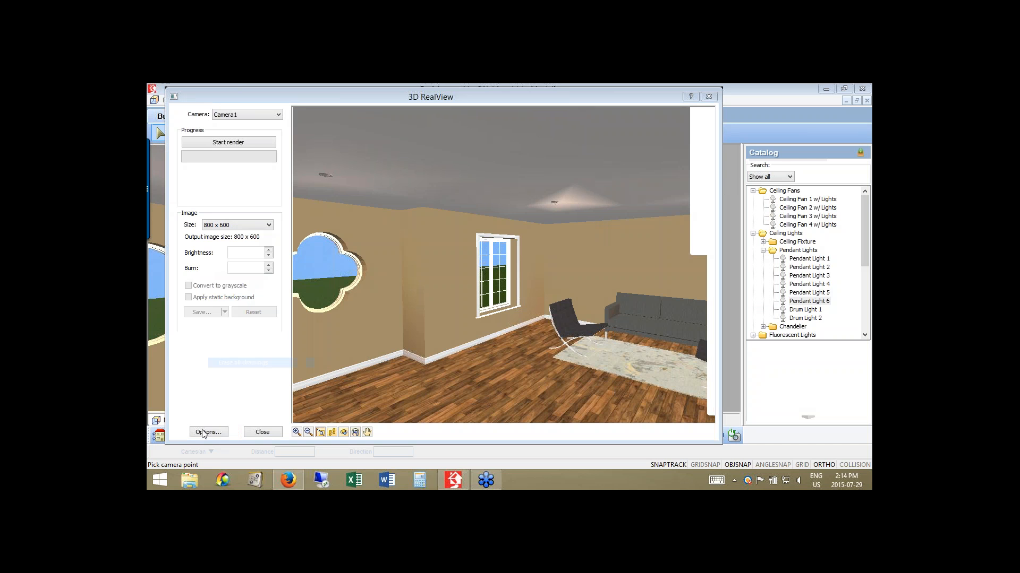
In the rendering options' Global Settings, stop using the current date and time and set the rendering time to 6:14 PM.
click(208, 432)
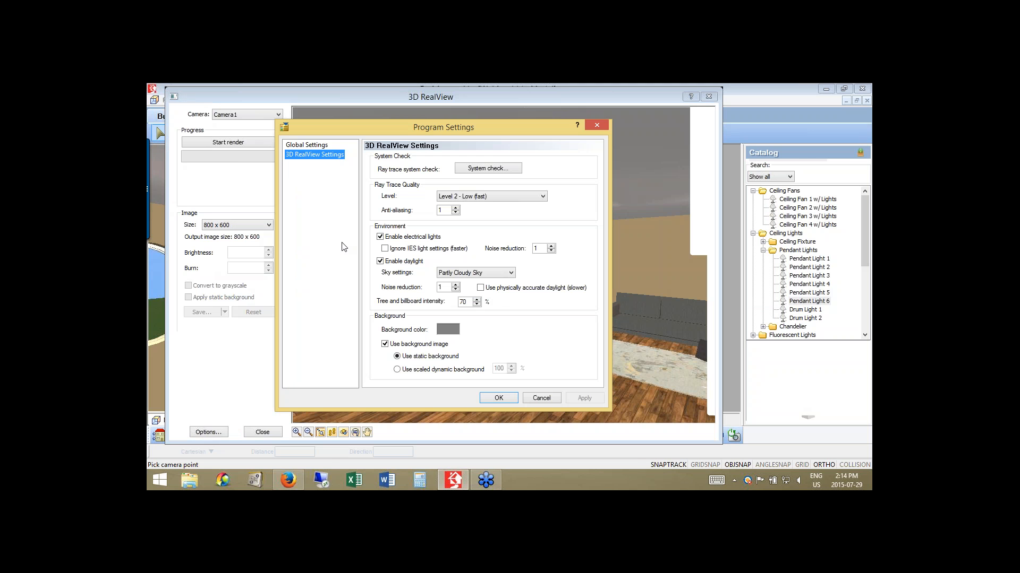
key(Up)
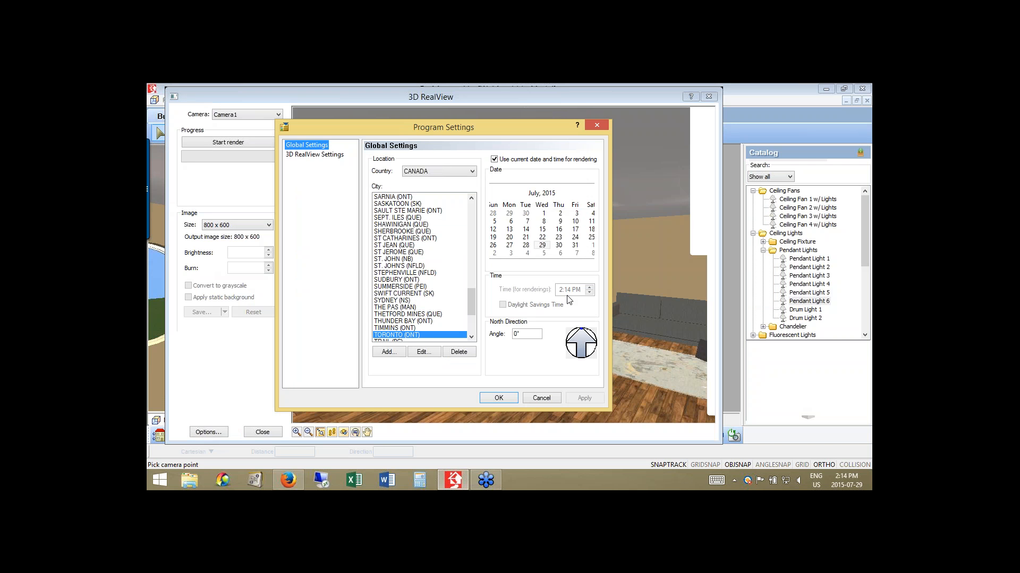
click(494, 159)
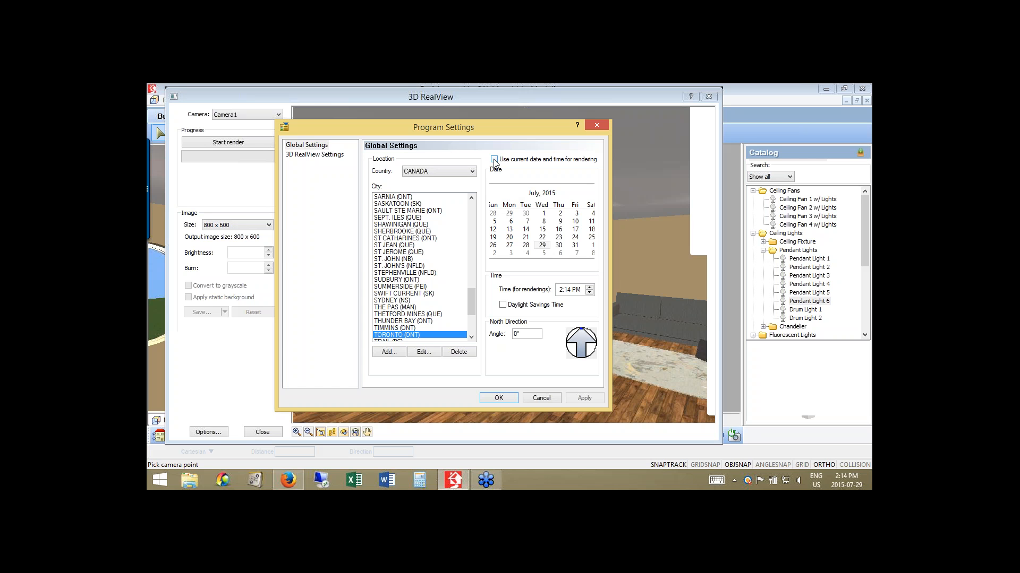
click(560, 290)
text(6)
click(507, 245)
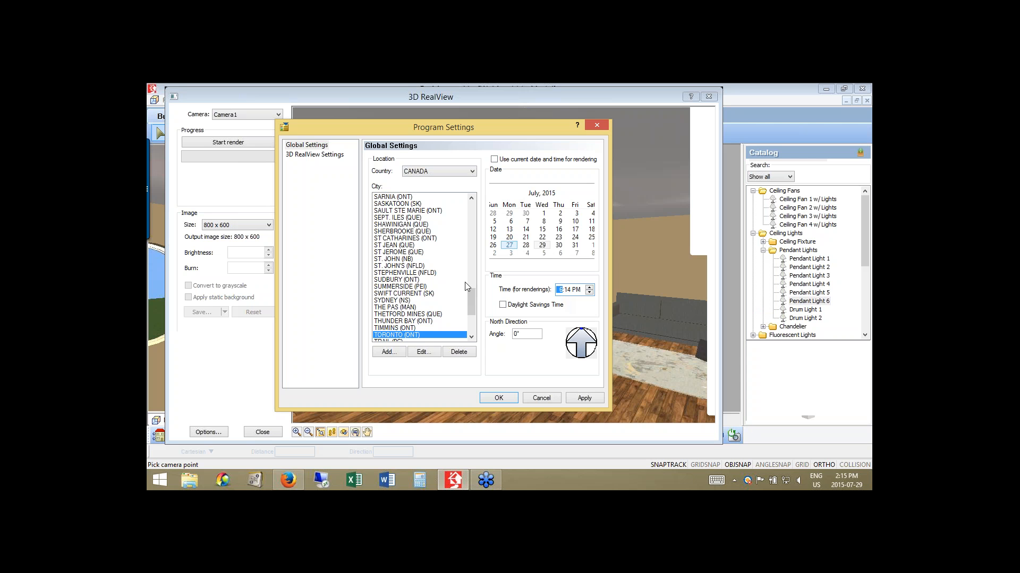
Check the country list and the location details of TORONTO (ONT), leaving them without changes.
click(465, 170)
click(464, 160)
click(422, 352)
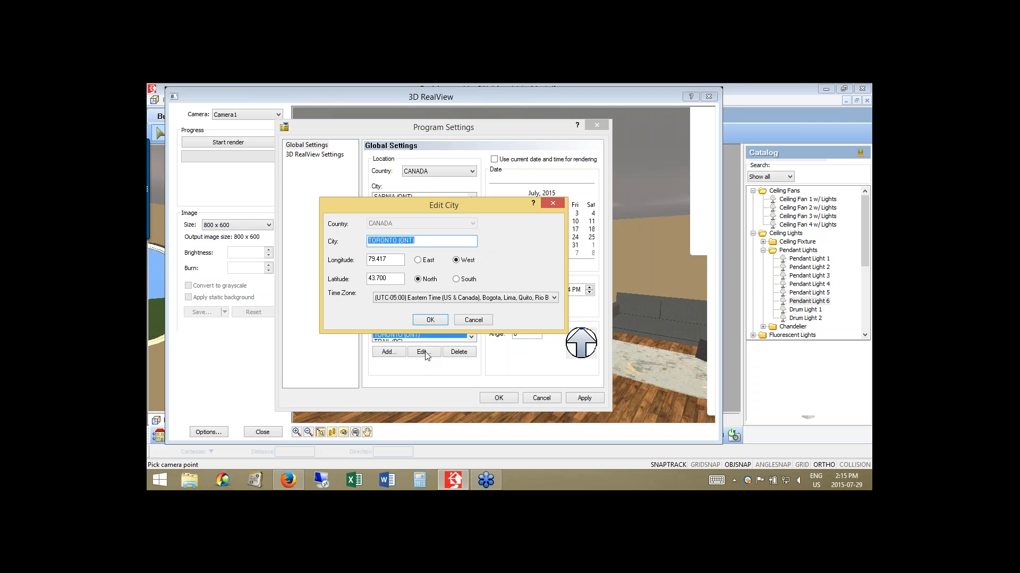
click(472, 321)
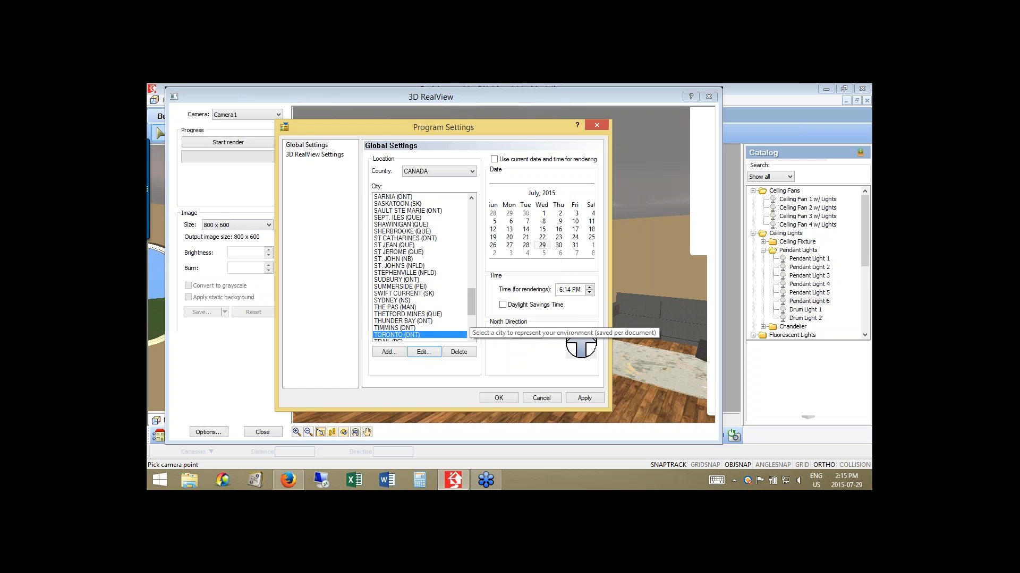
In the 3D RealView Settings, set the ray trace quality to Level 3 - Medium (moderate) and anti-aliasing to 5.
click(314, 154)
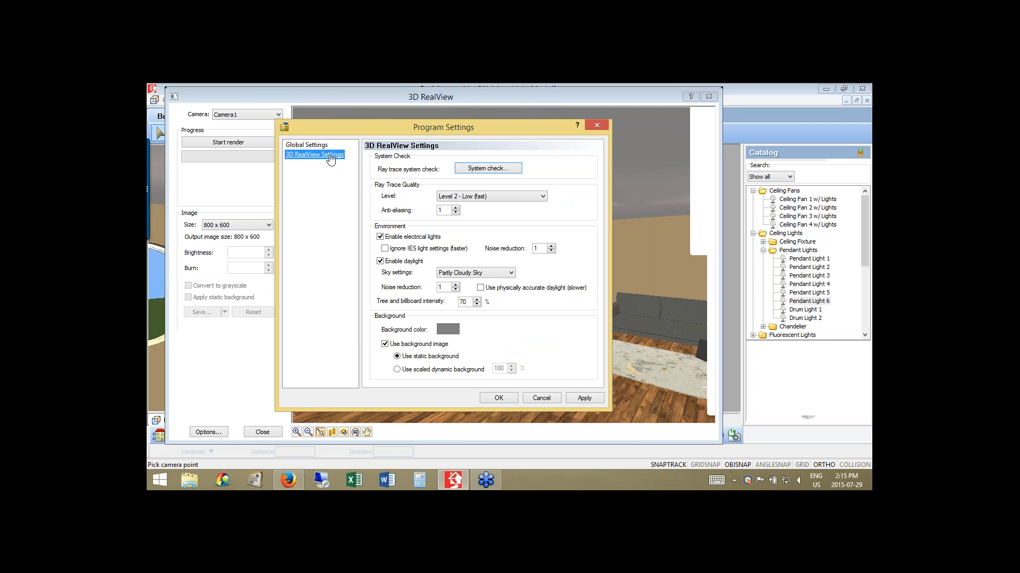
click(492, 196)
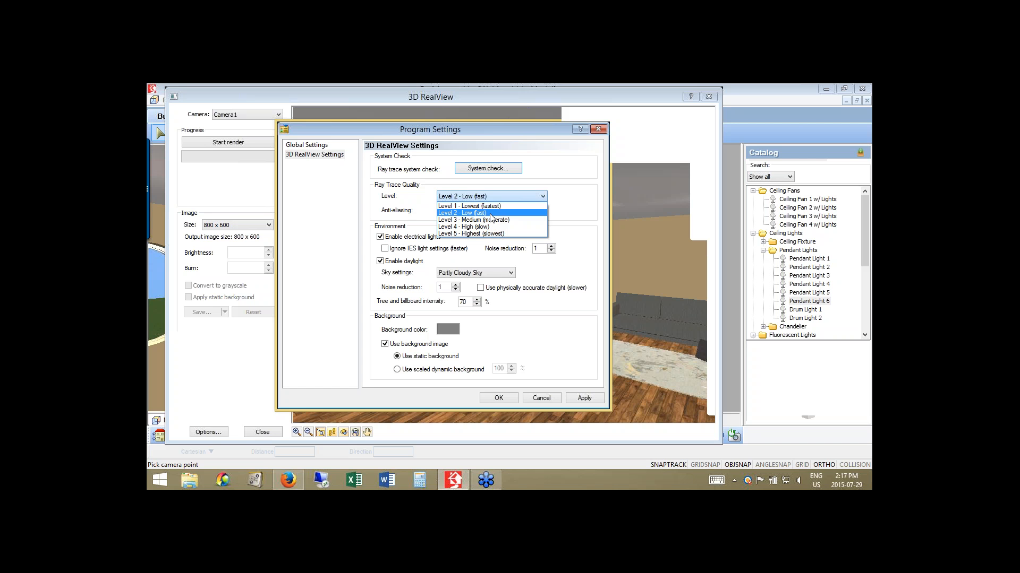
click(503, 233)
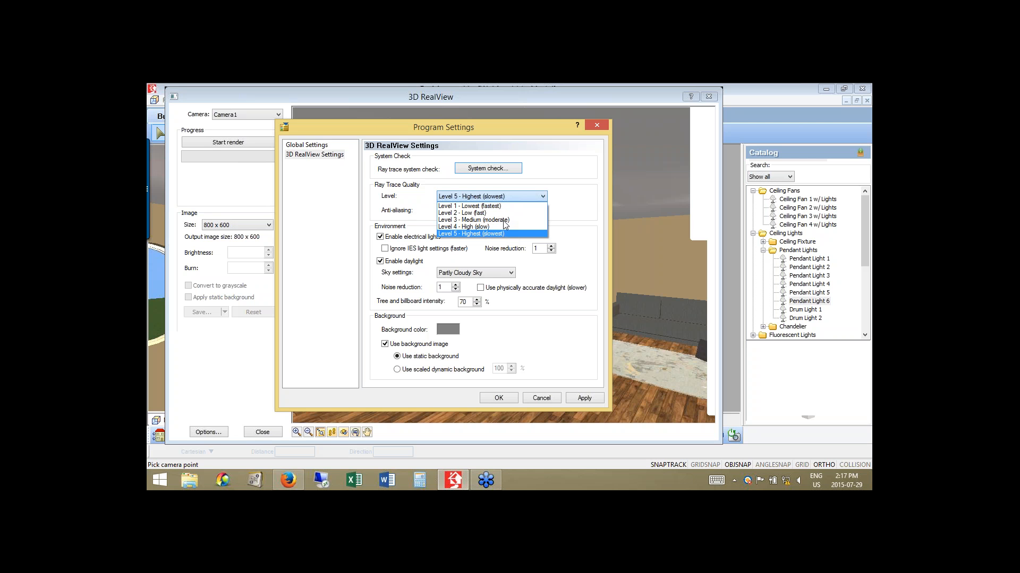
click(504, 220)
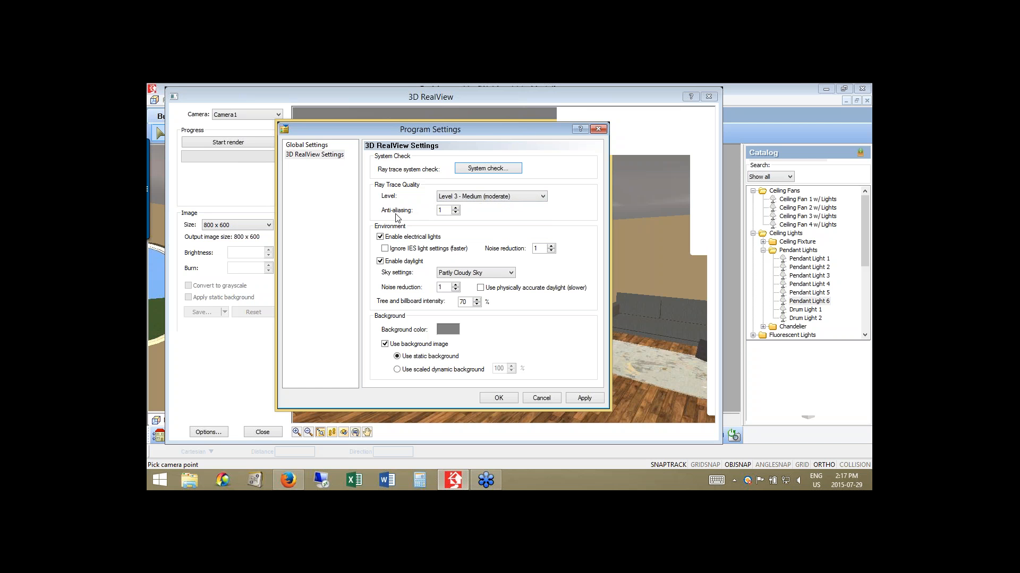
drag(414, 131, 473, 255)
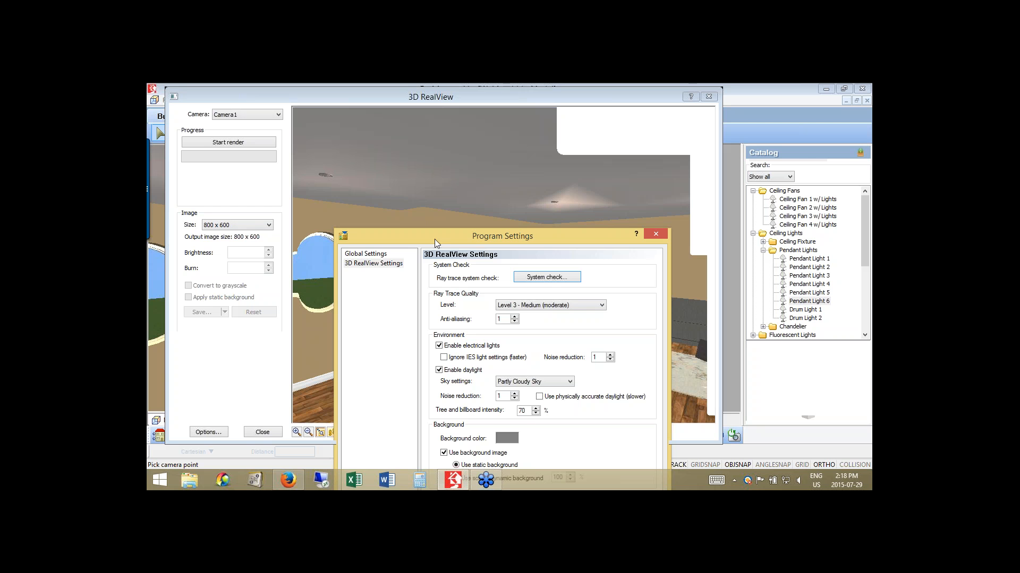
drag(435, 239, 390, 132)
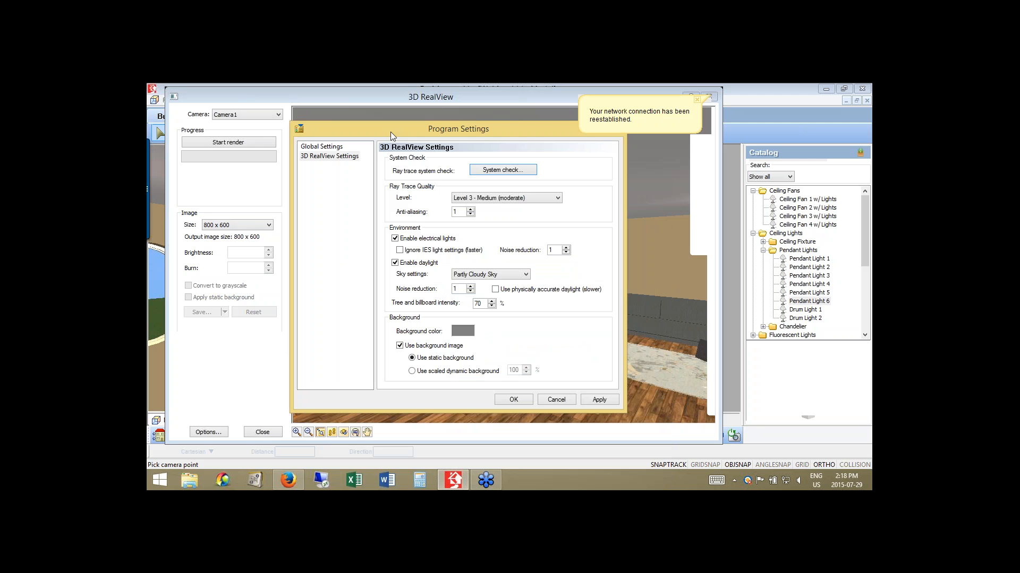
click(471, 209)
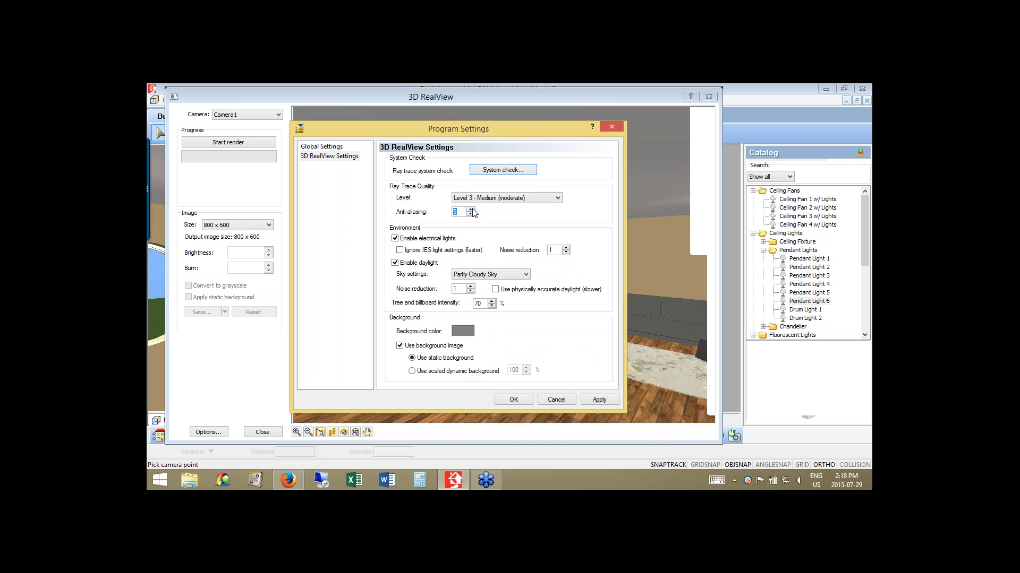
Ignore the IES light settings, choose Clear Sky for the daylight and keep its noise reduction at 1.
click(429, 251)
click(480, 275)
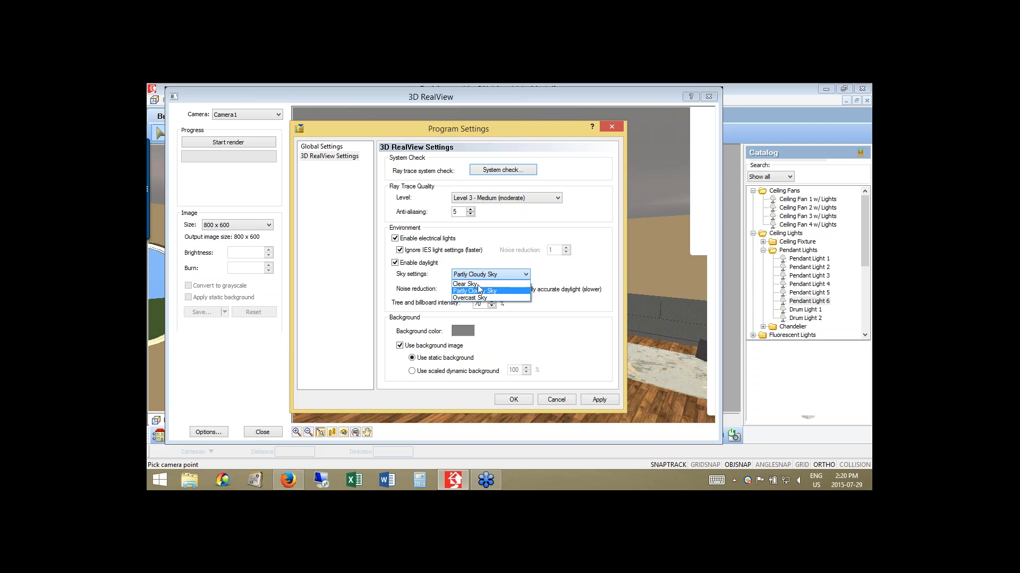
click(476, 285)
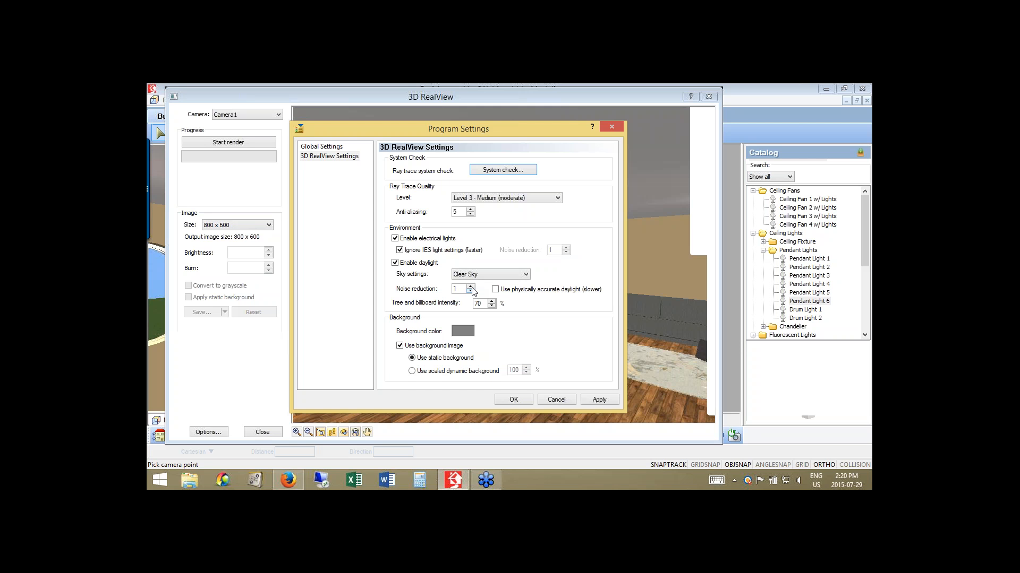
click(471, 287)
click(470, 287)
text(1)
drag(537, 137, 666, 142)
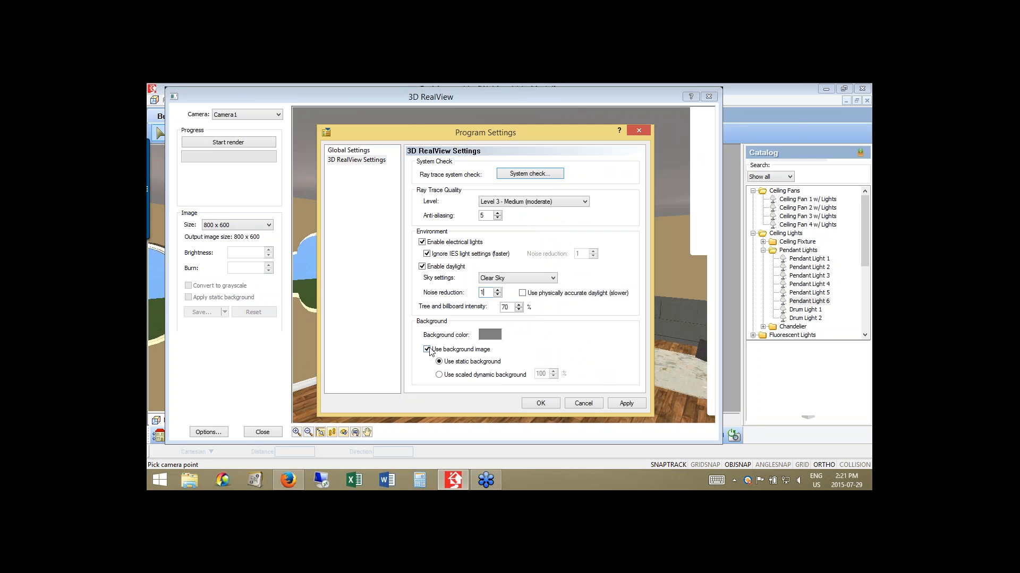
Try turning the background image off and using a scaled dynamic background, then return to the static background image.
click(426, 350)
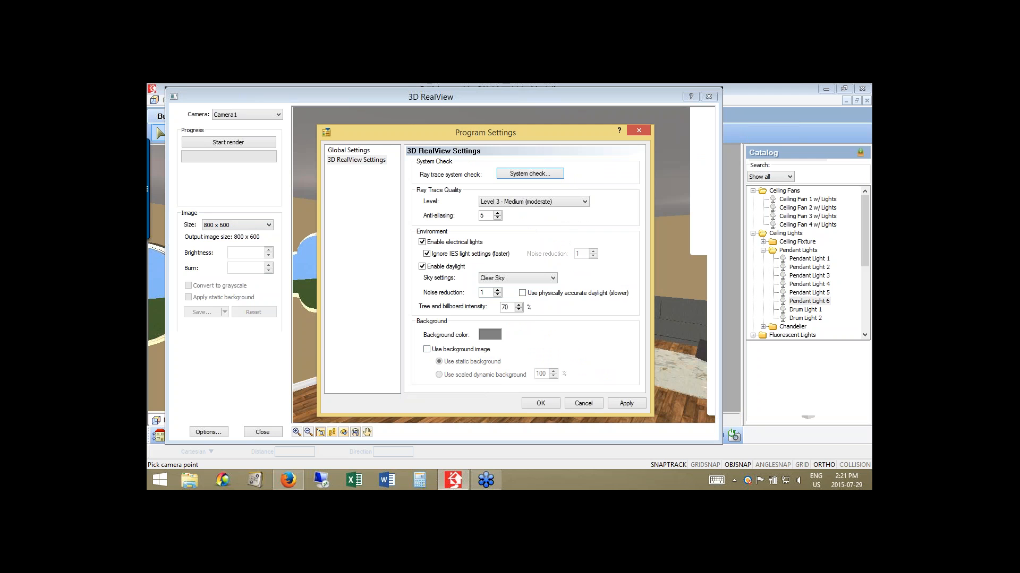
click(427, 350)
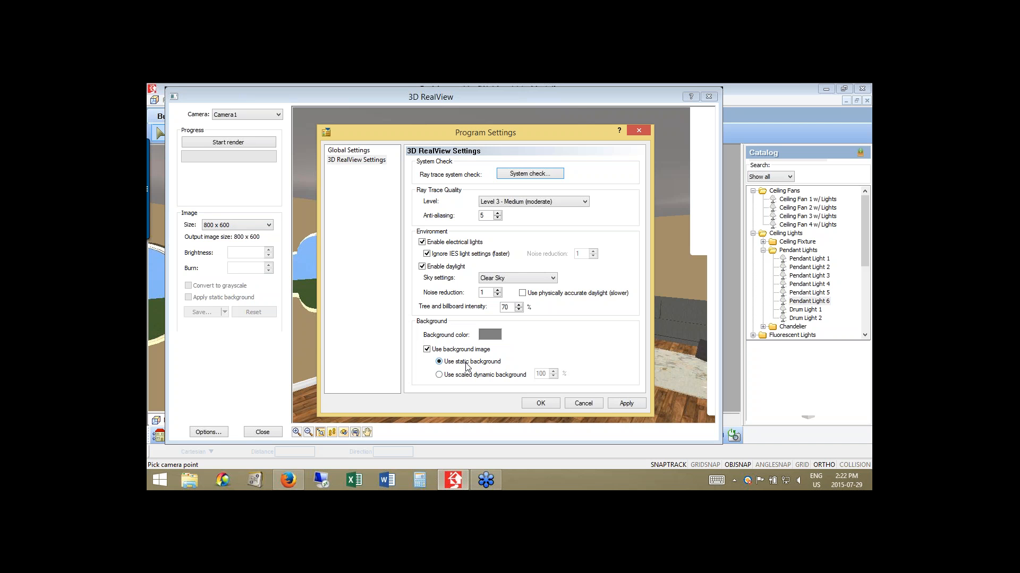
click(439, 375)
click(439, 362)
drag(438, 132, 467, 362)
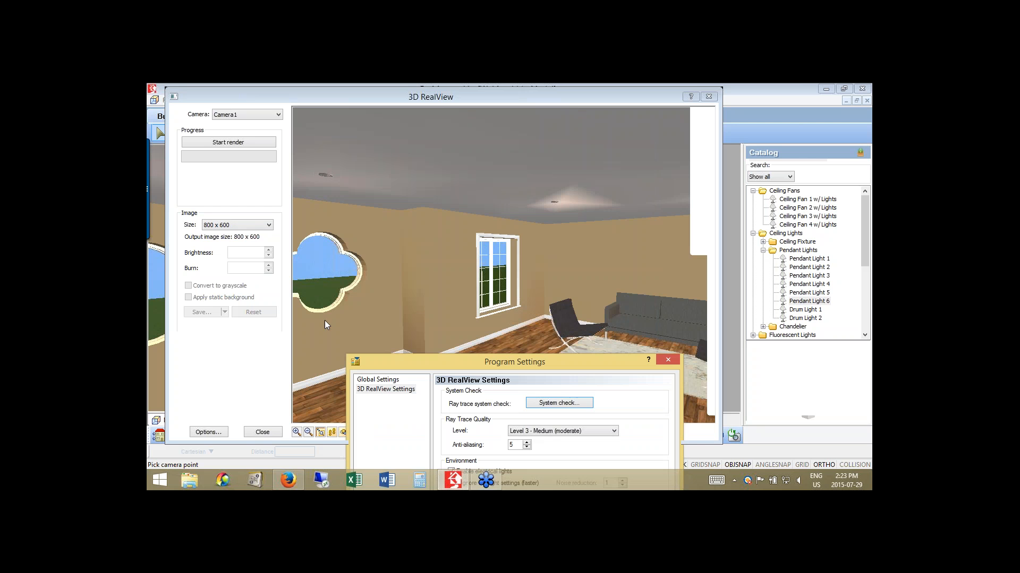
drag(407, 362, 406, 140)
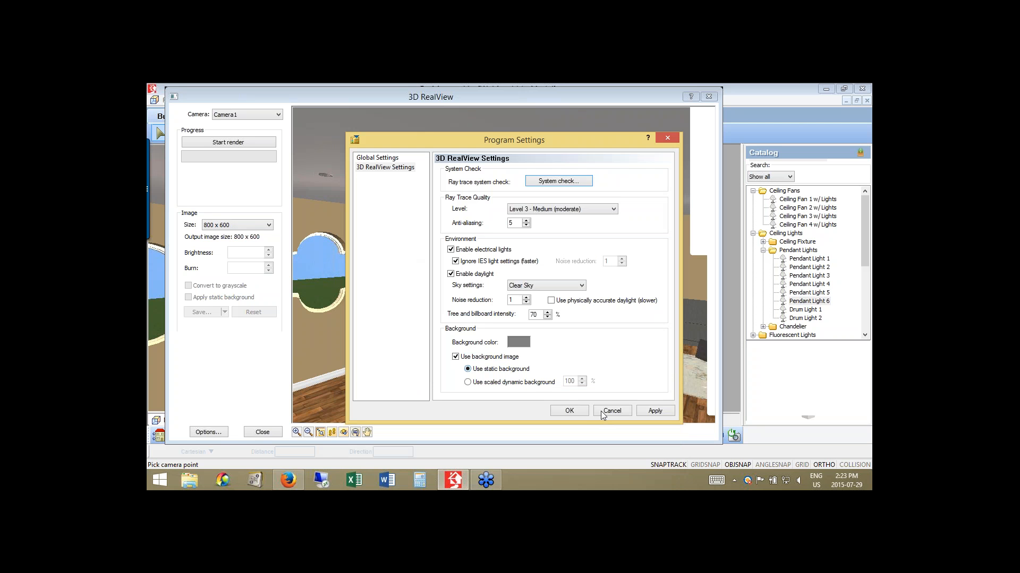
Accept the rendering settings and render the room from Camera1 at 800 x 600.
click(570, 412)
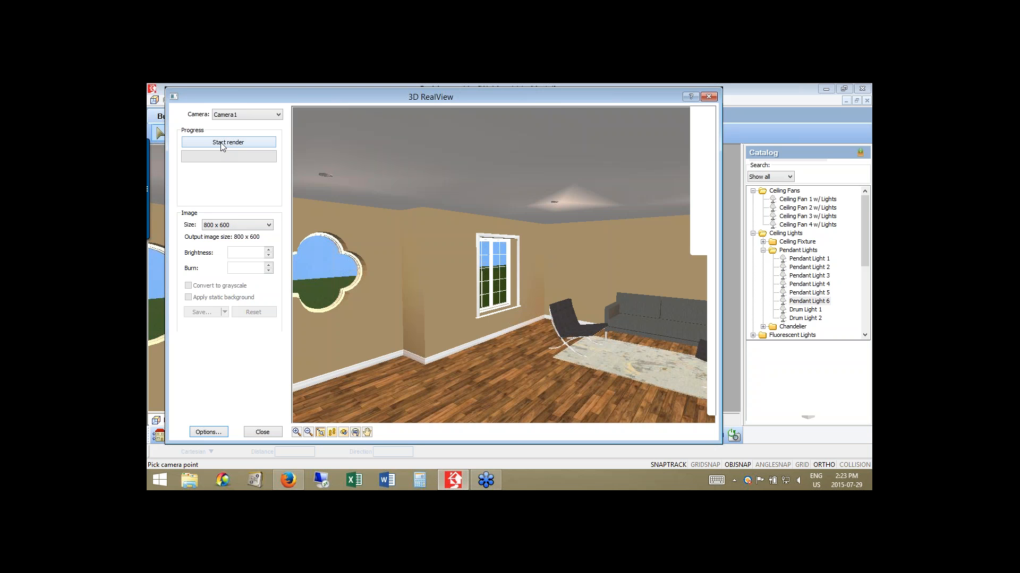
click(222, 142)
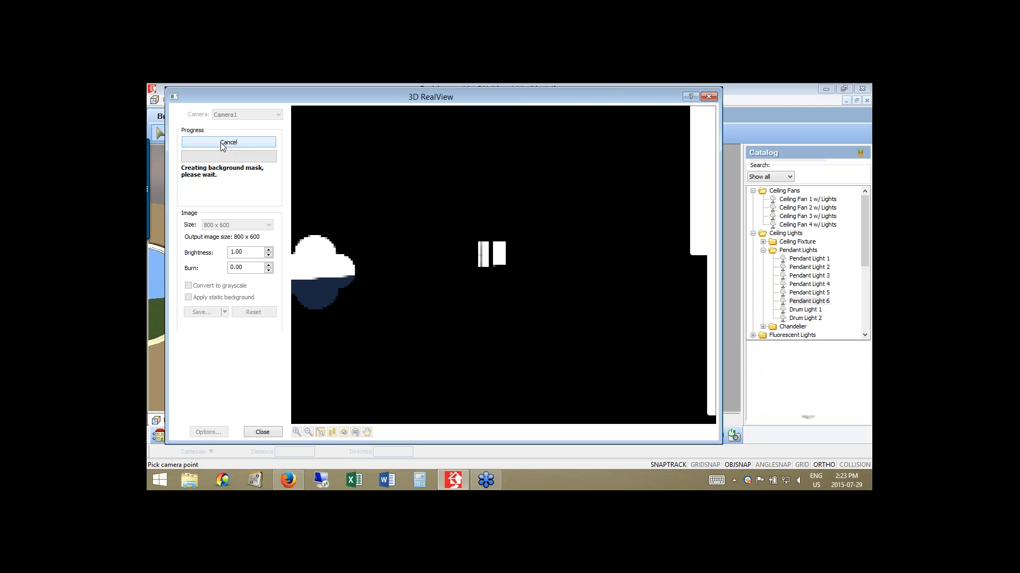
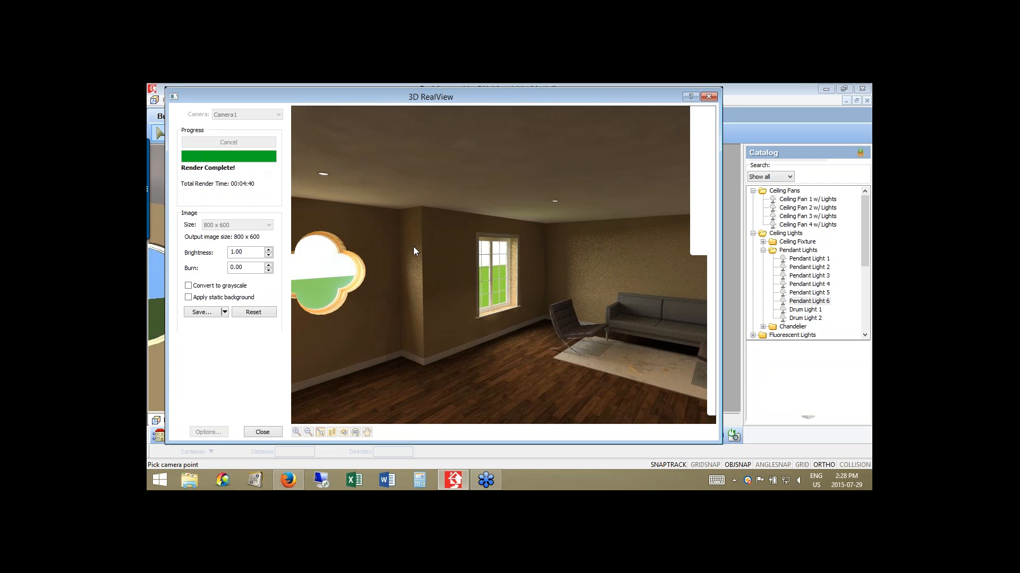
click(413, 246)
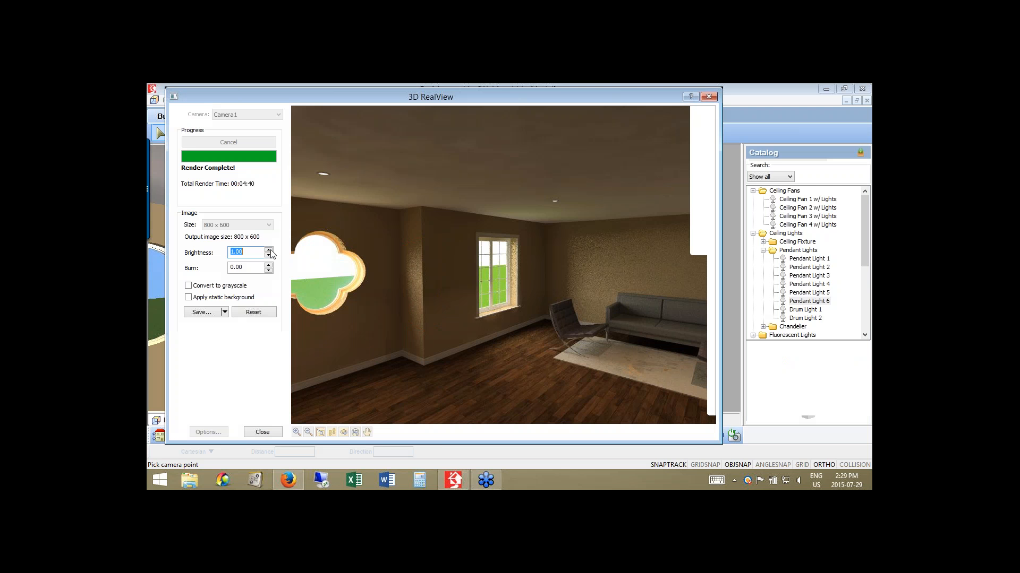
Raise the rendered image's brightness to 1.70 and apply the static background, keeping the image in colour after trying grayscale.
click(270, 250)
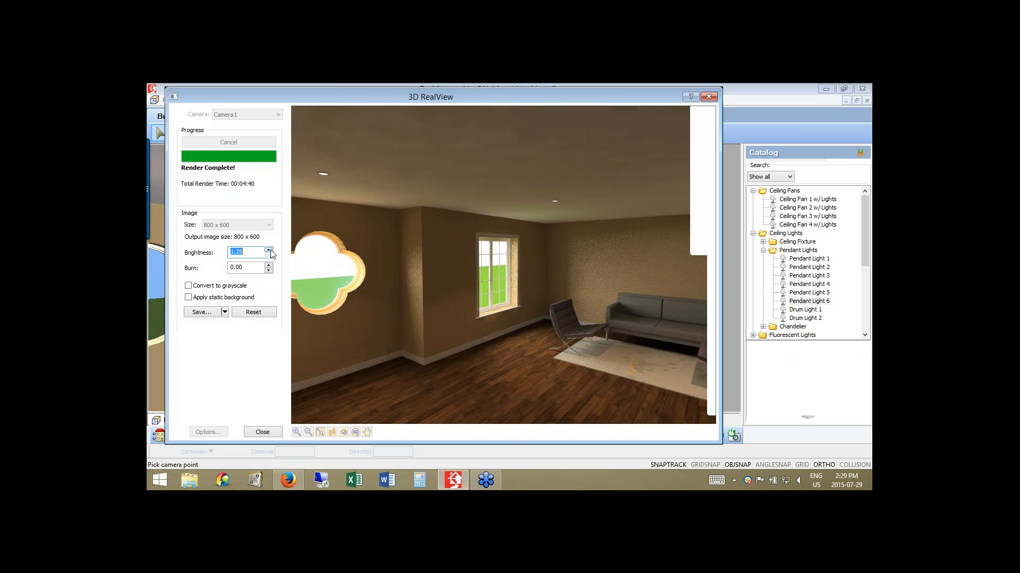
click(270, 250)
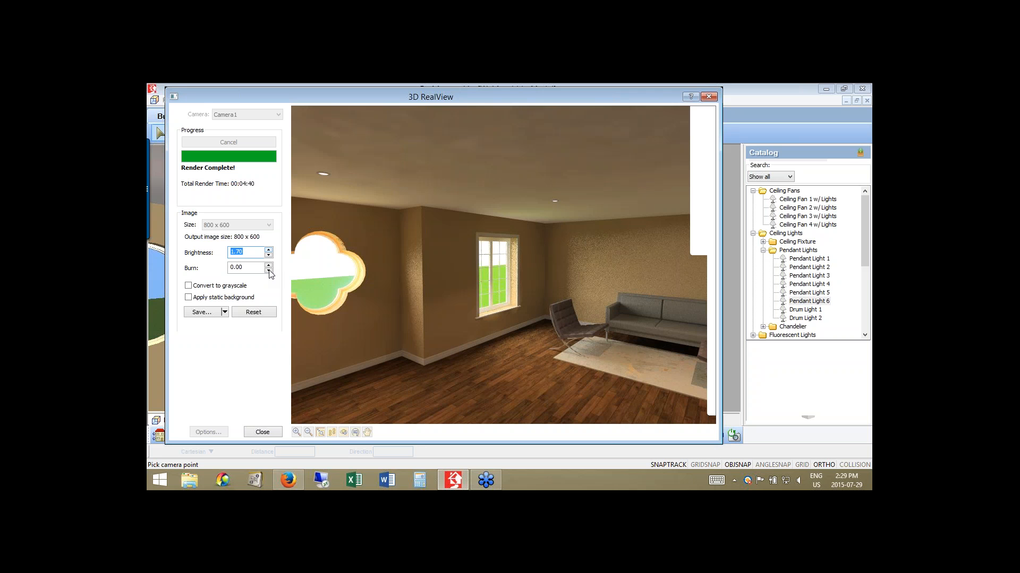
click(269, 270)
click(189, 298)
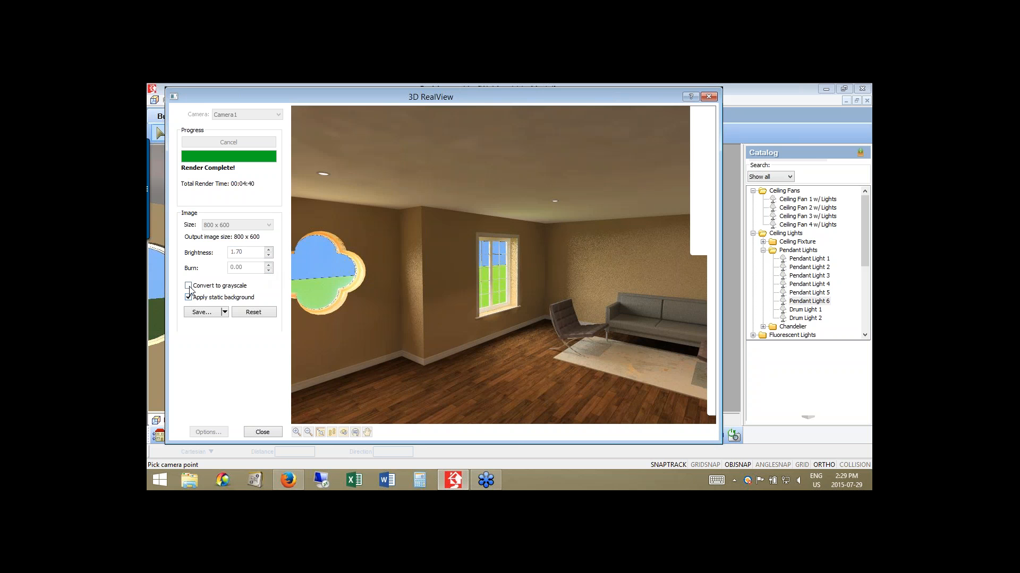
click(189, 287)
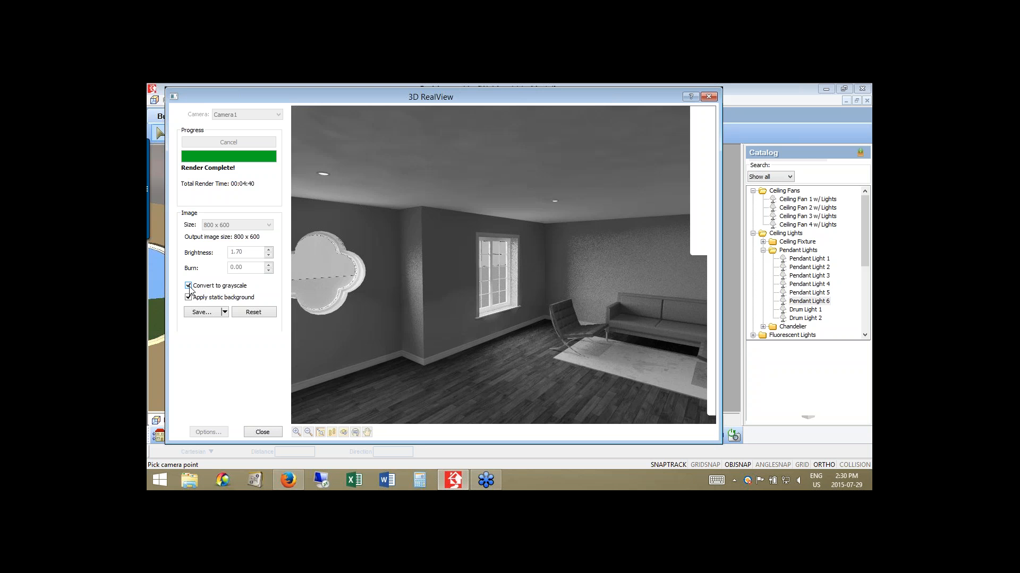
click(189, 287)
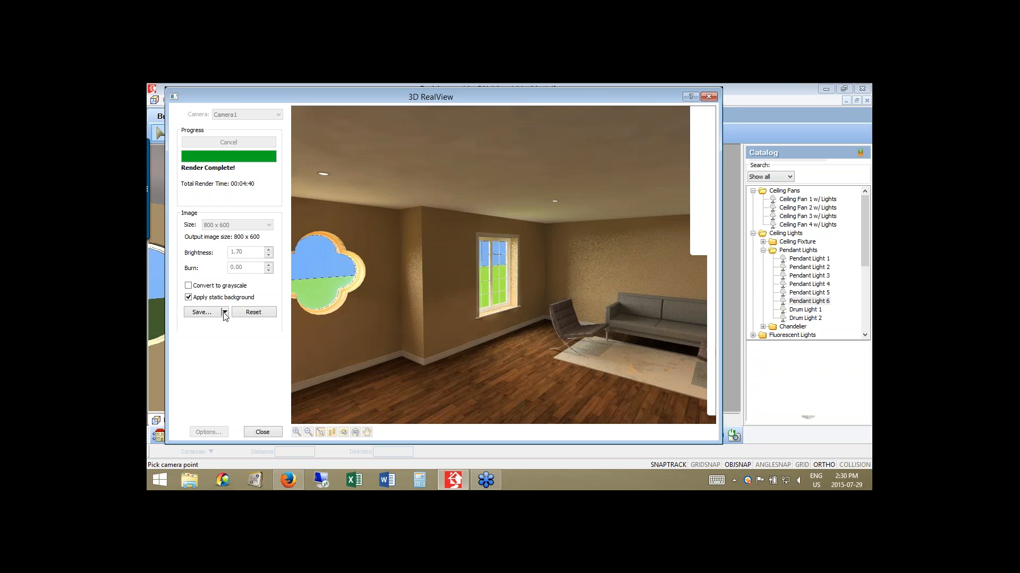
Look at the bitmap save options for the rendered image, leave it unsaved and close the 3D RealView renderer.
click(211, 316)
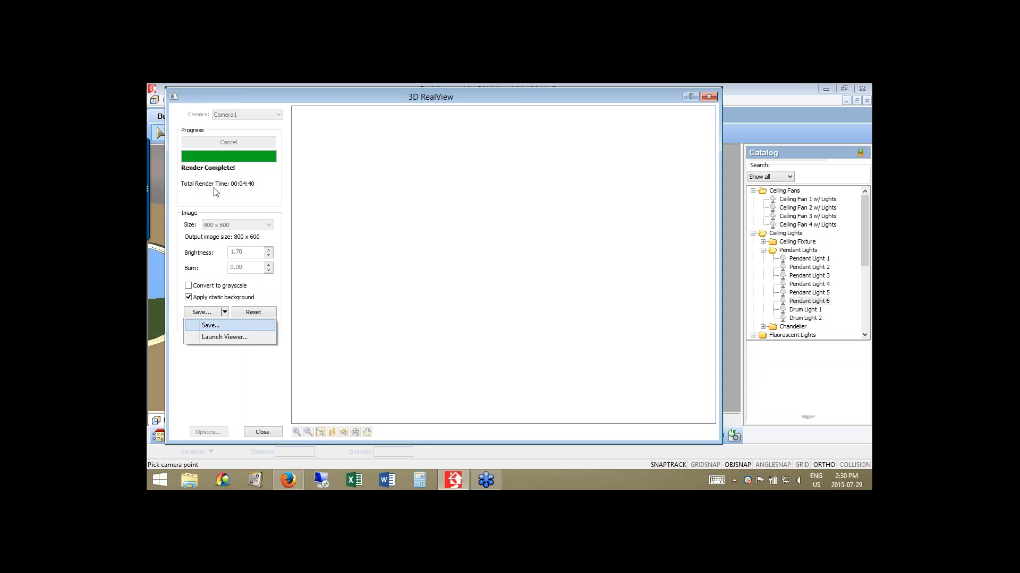
click(210, 325)
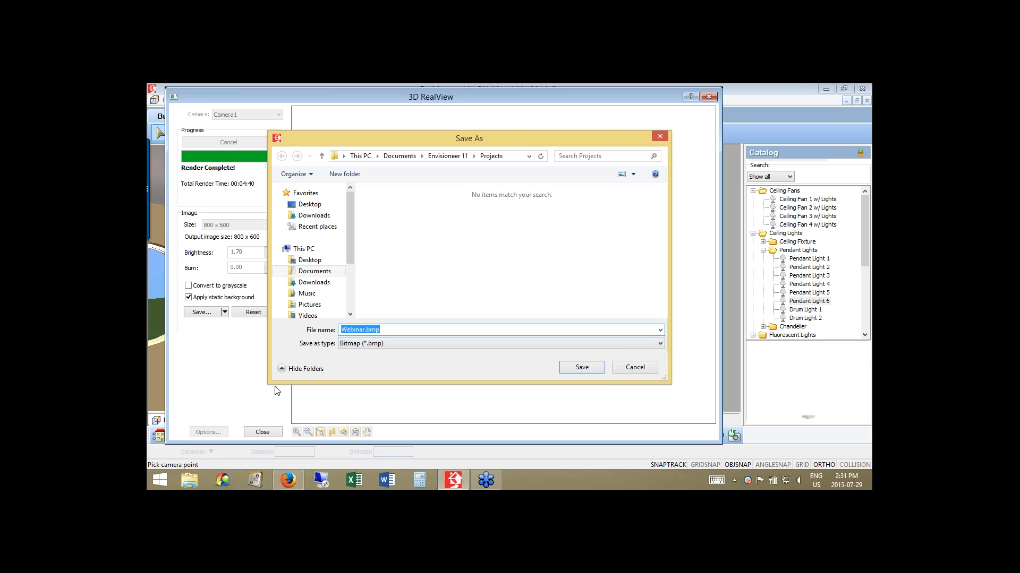
click(266, 434)
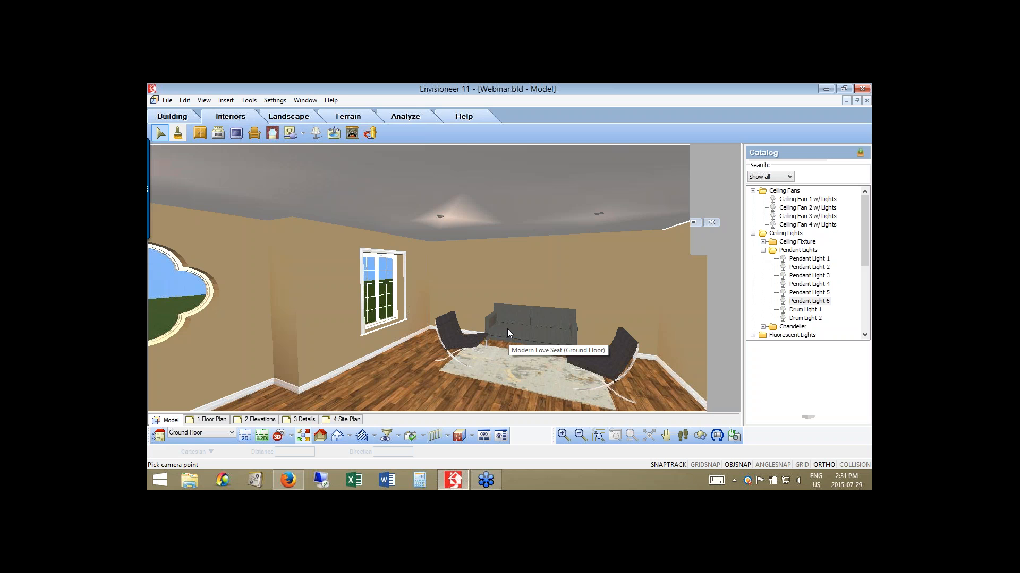
Show the whole ground floor in 2D and begin a new Follow Path animation path with its own description.
click(245, 435)
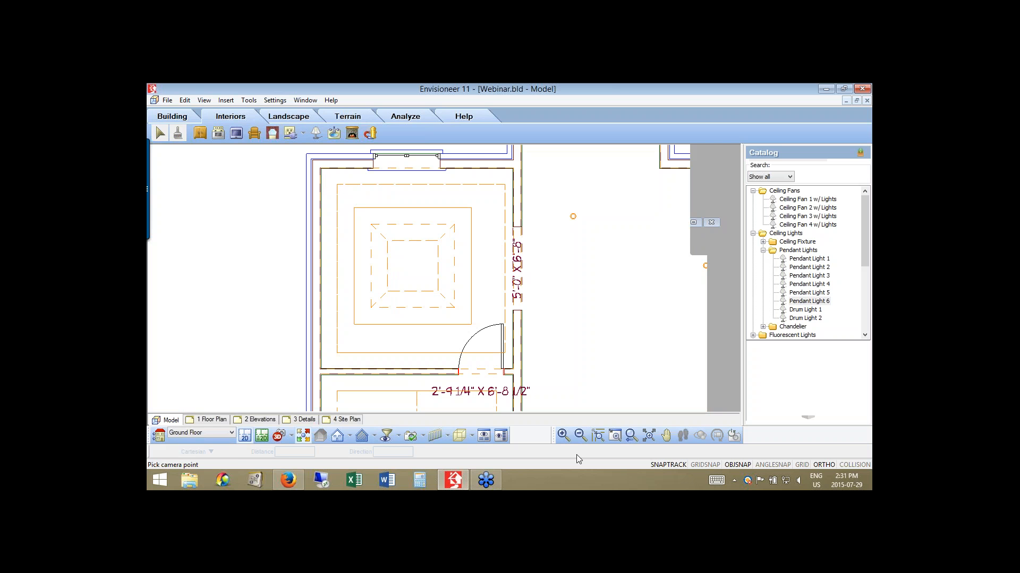
click(630, 436)
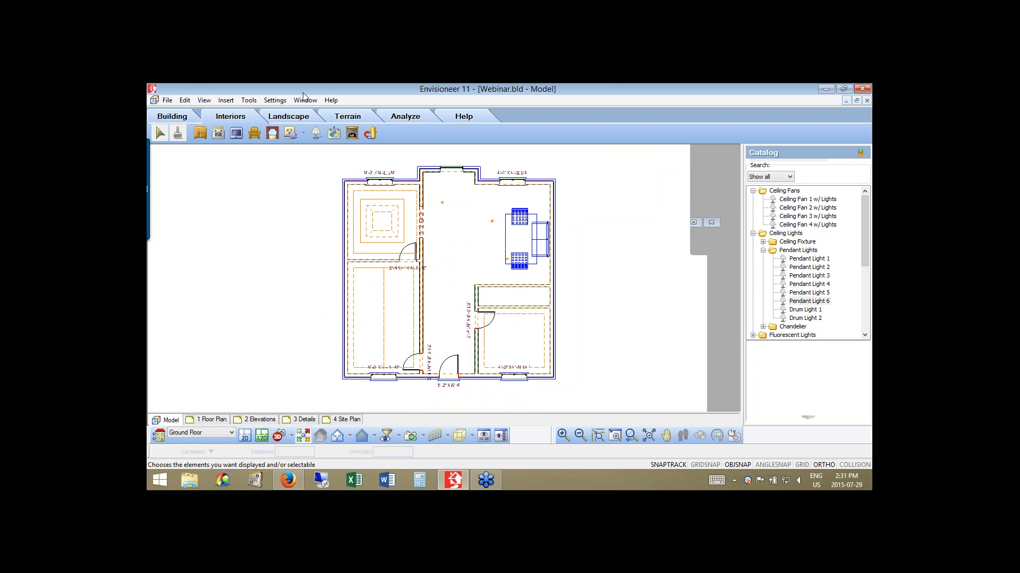
click(249, 101)
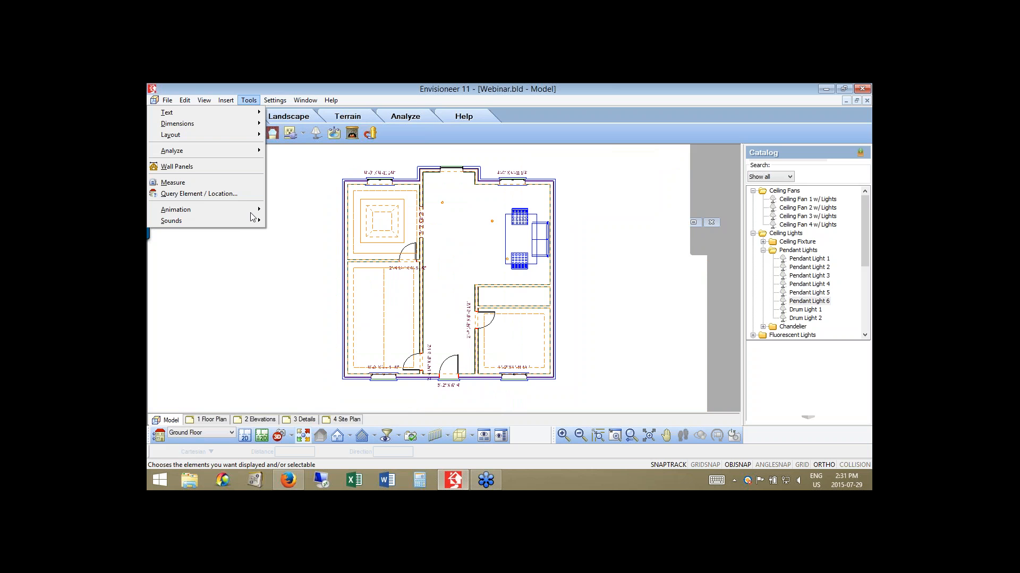
mouse_move(251, 214)
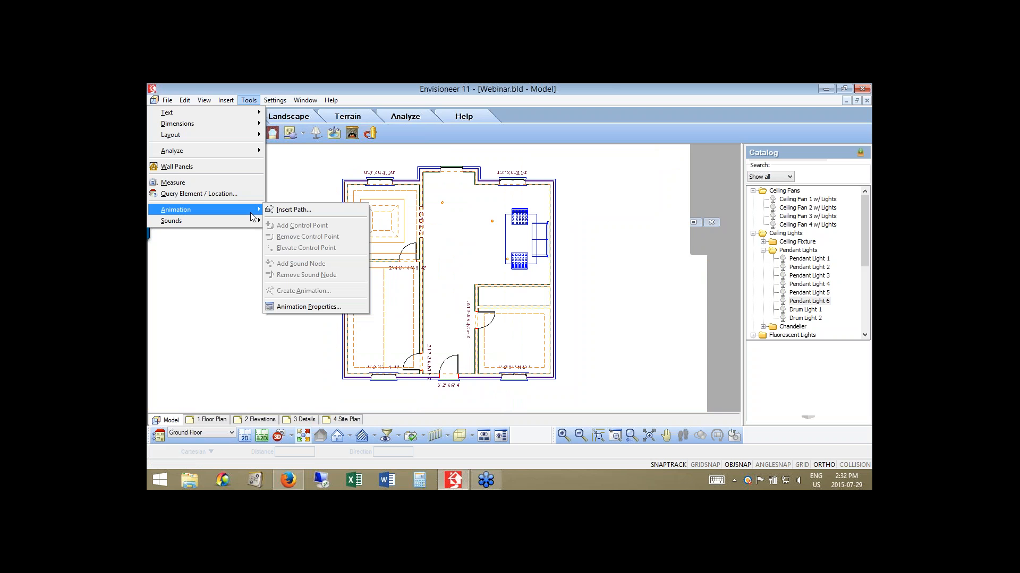
click(316, 211)
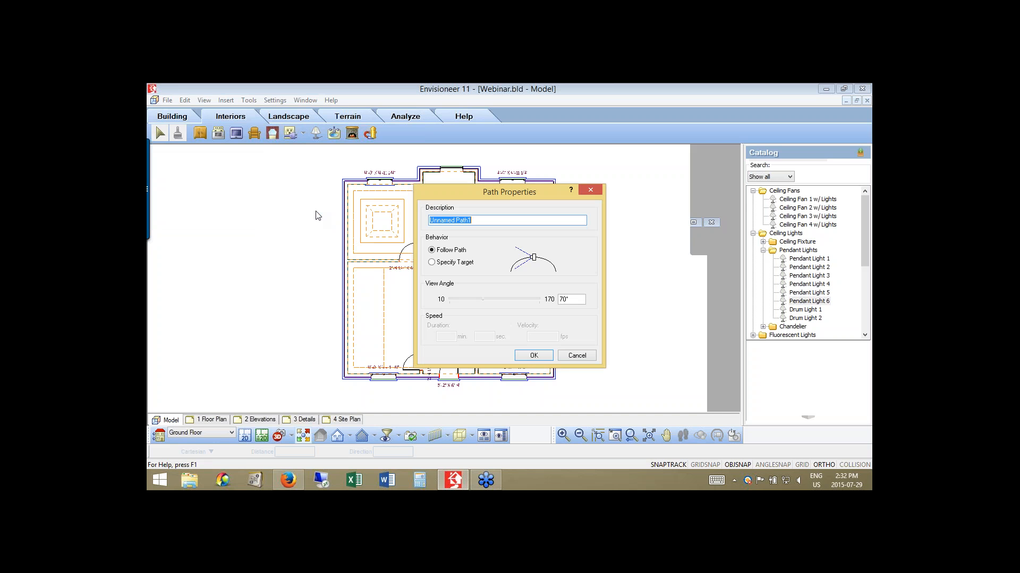
text(WEbina)
key(BackSpace)
text(e)
click(534, 356)
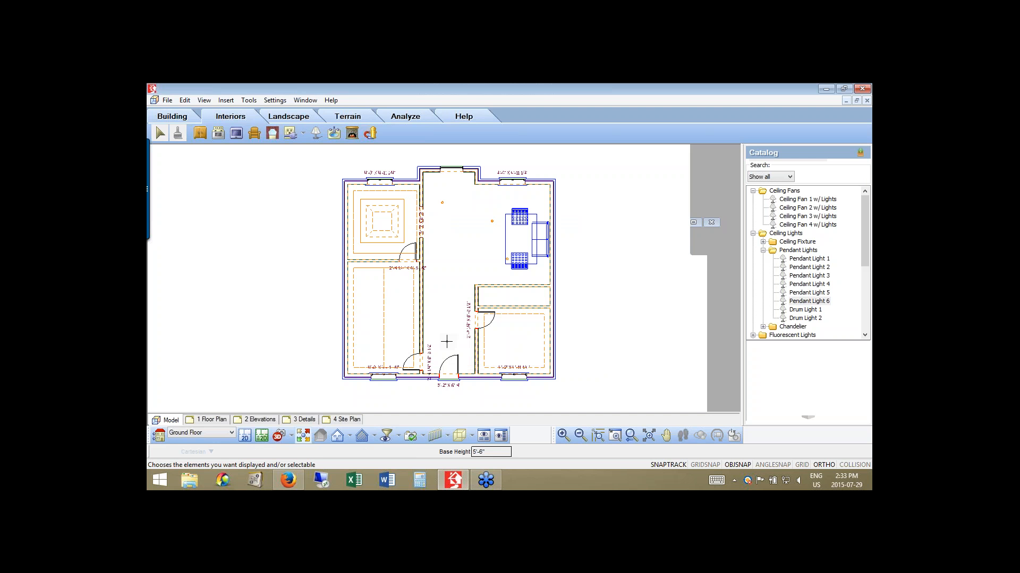
Draw the camera path at 5'-6" base height from the front door up the hall, curving toward the seating area, and finish it.
click(449, 366)
click(446, 234)
click(499, 239)
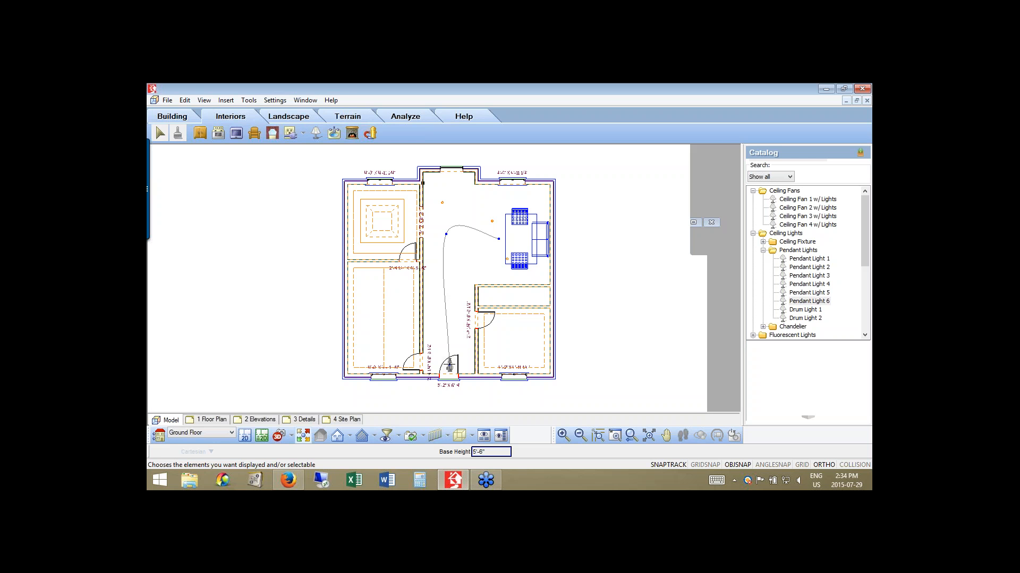
click(449, 364)
right_click(494, 251)
click(523, 259)
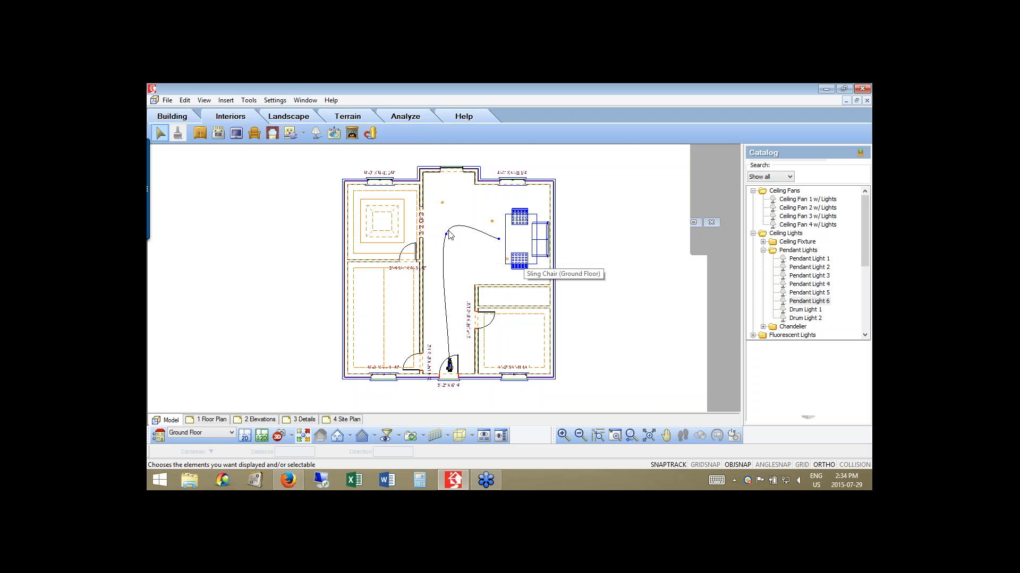
Open the Create Animation window for the camera path and preview the walkthrough several times, stopping each playback.
click(247, 101)
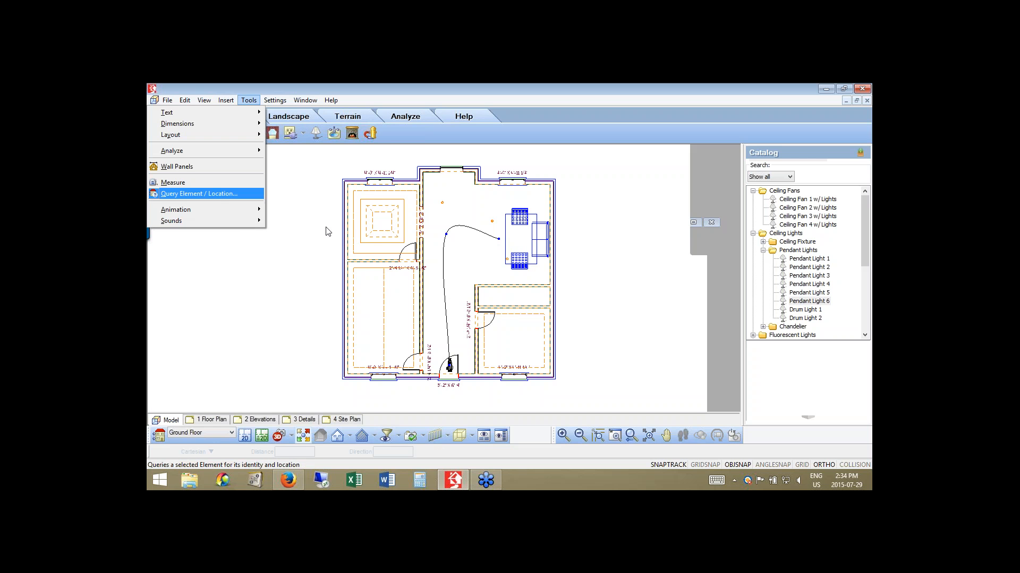
mouse_move(176, 210)
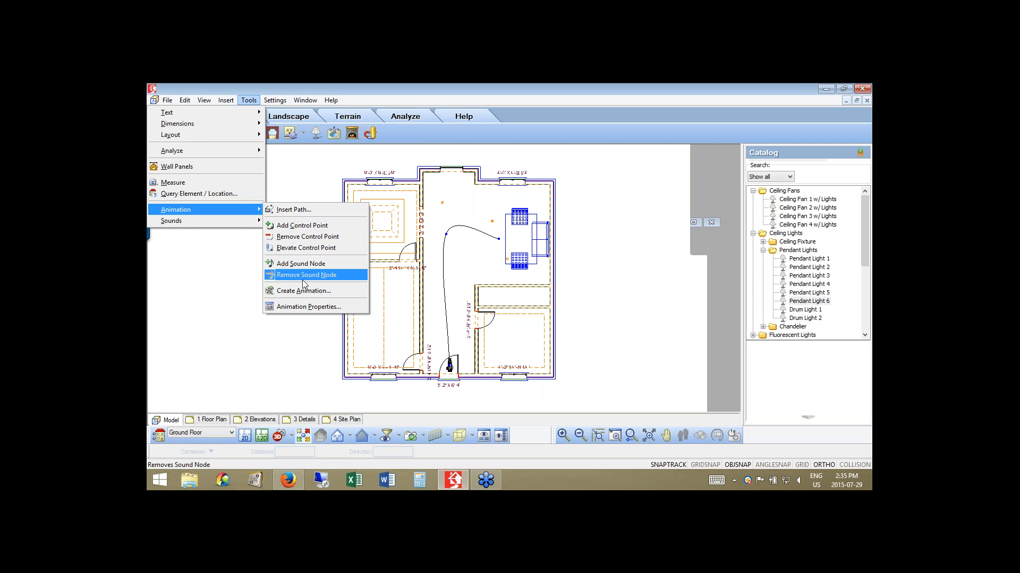
click(301, 292)
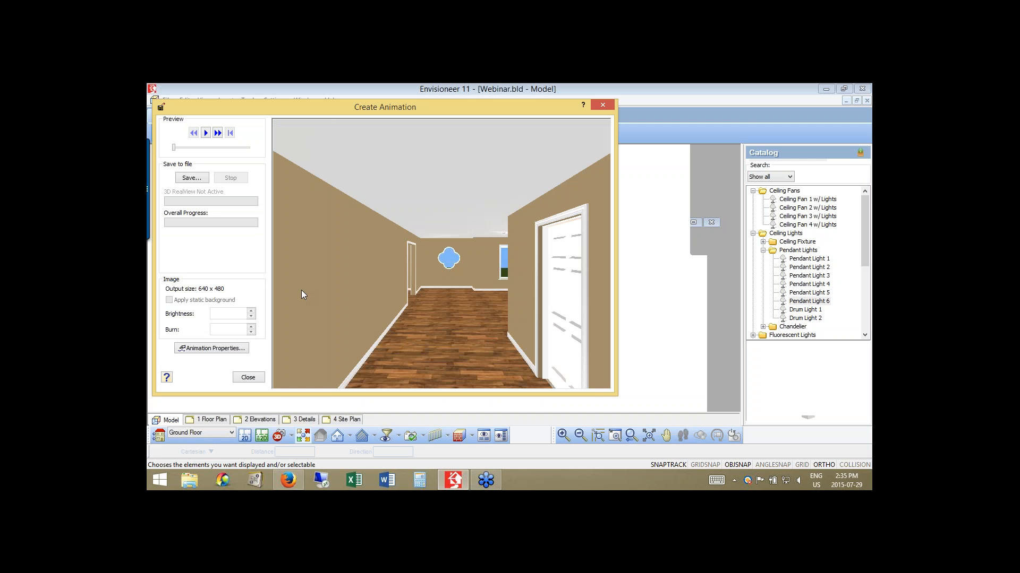
click(205, 133)
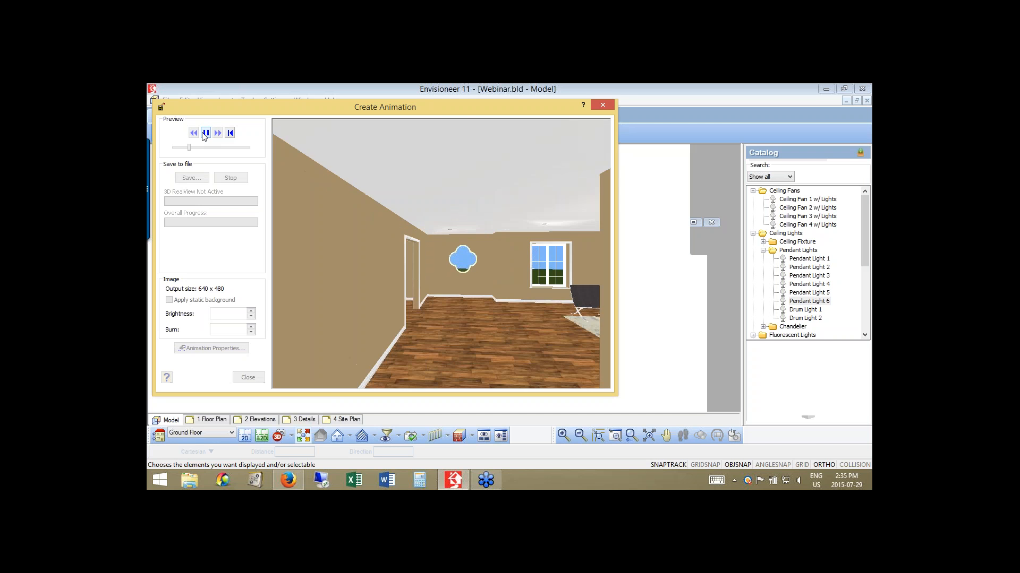
click(205, 133)
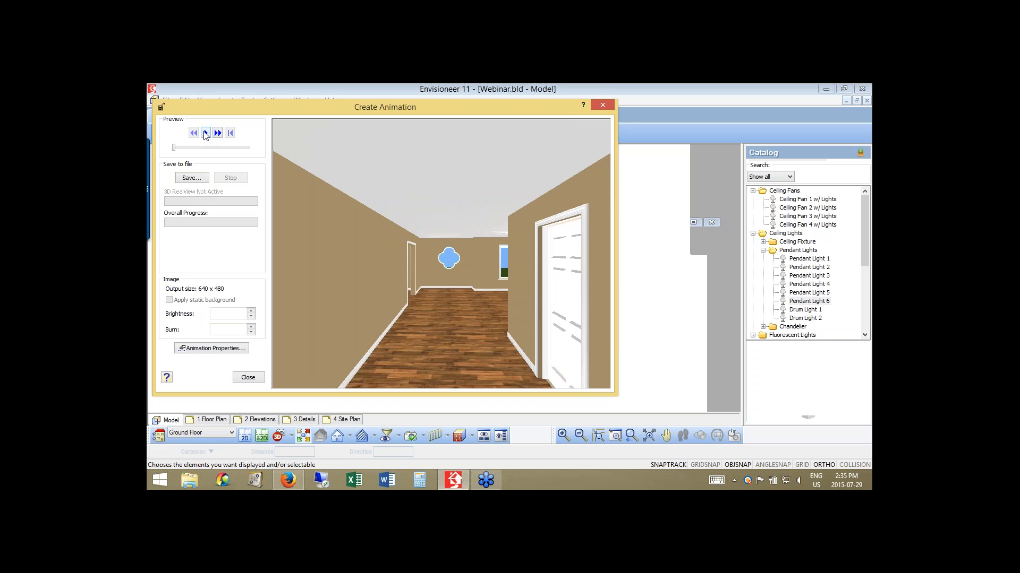
click(205, 134)
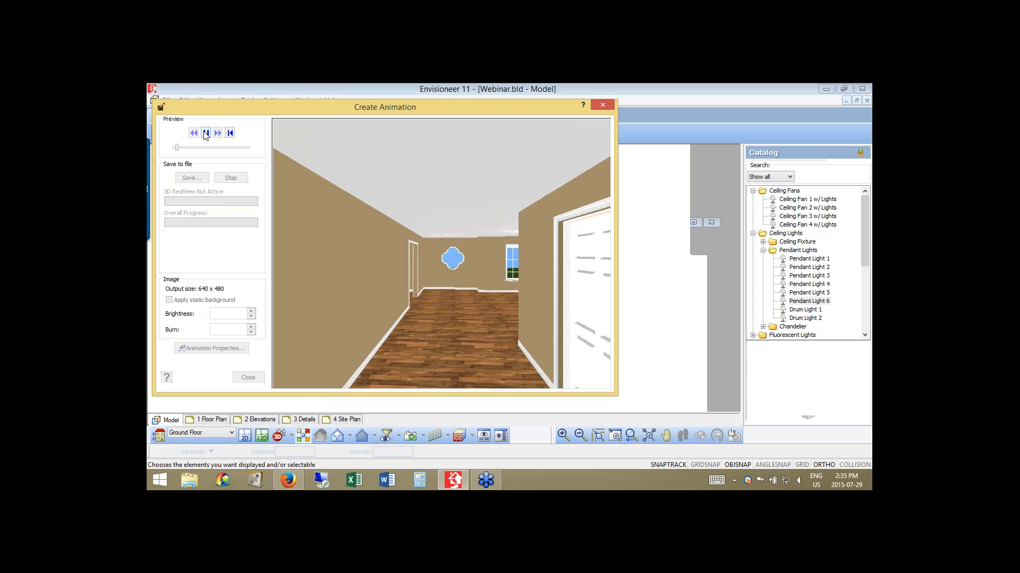
click(205, 134)
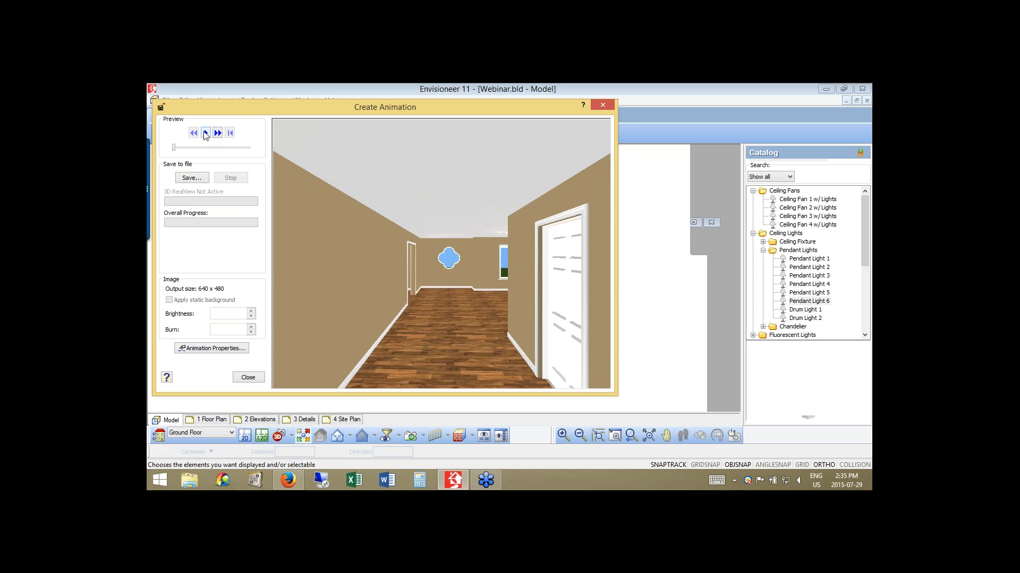
click(204, 133)
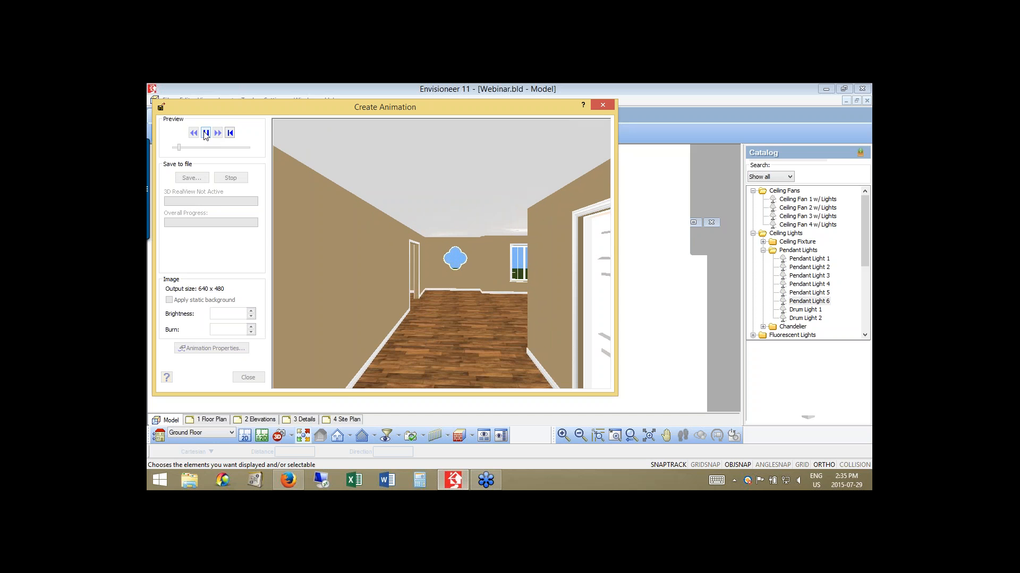
click(205, 133)
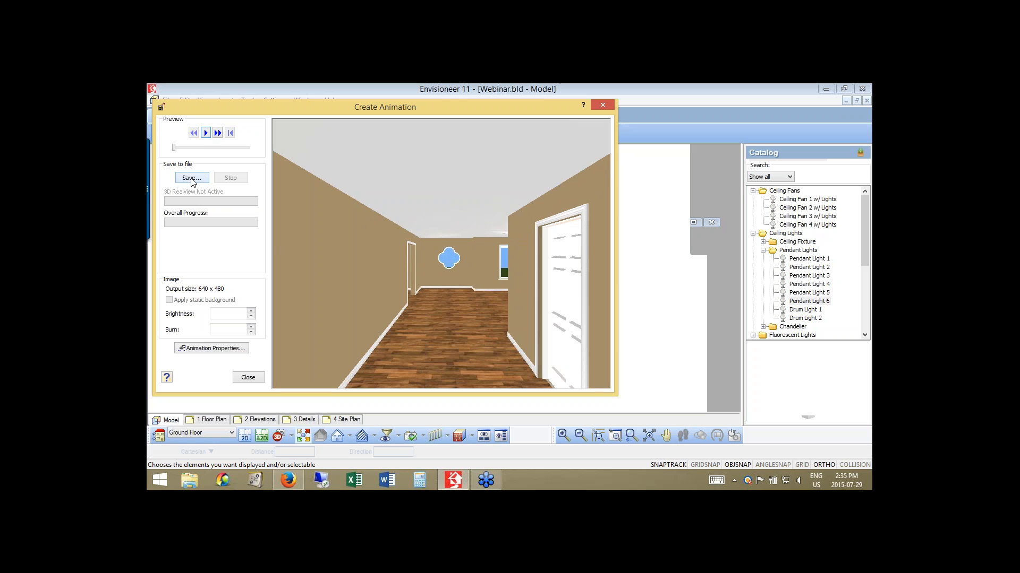
Enable ray trace animation in the animation settings and keep No Video Compression Selected after reviewing the available encoders.
click(213, 349)
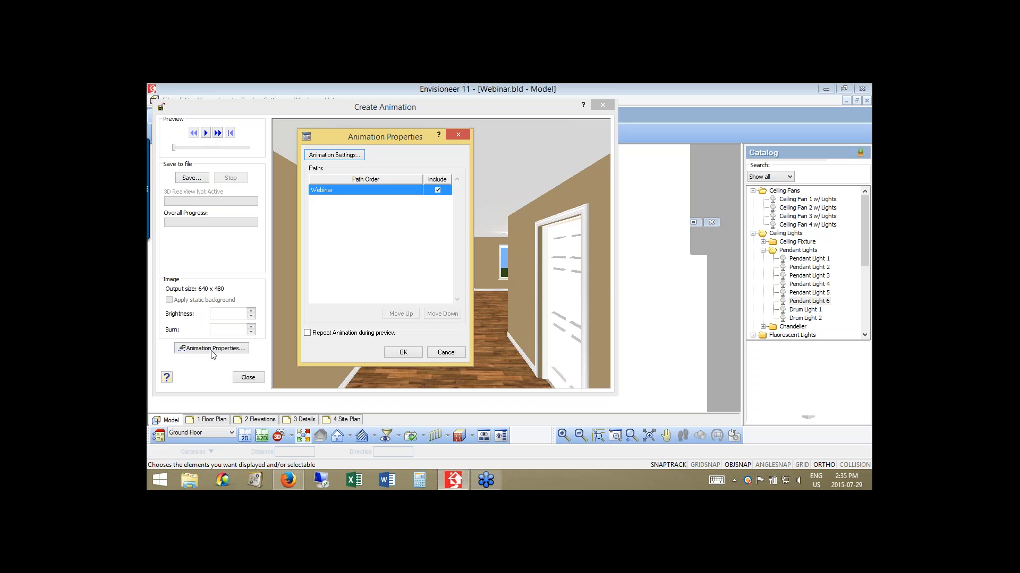
click(327, 155)
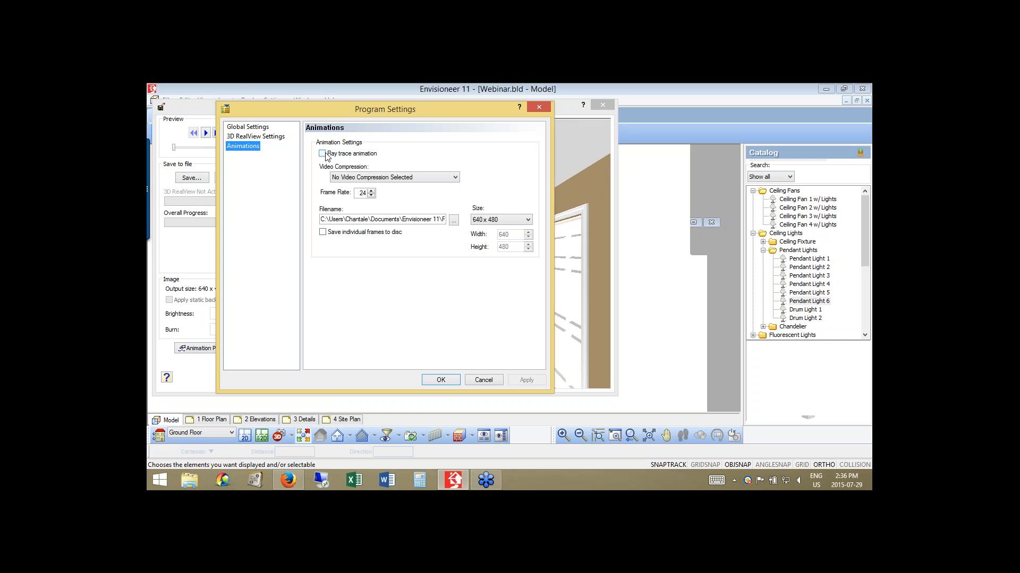
click(325, 154)
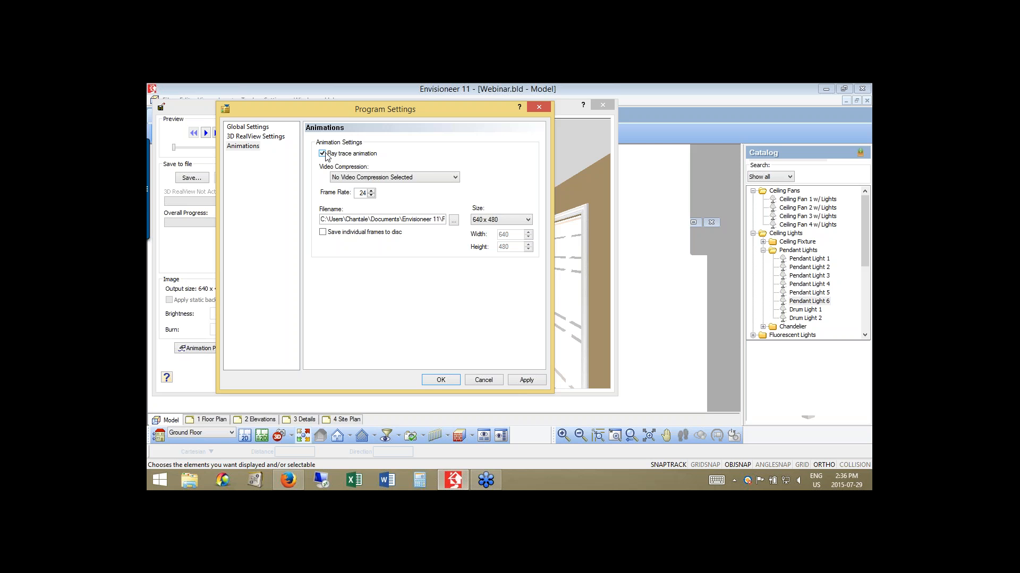
click(367, 179)
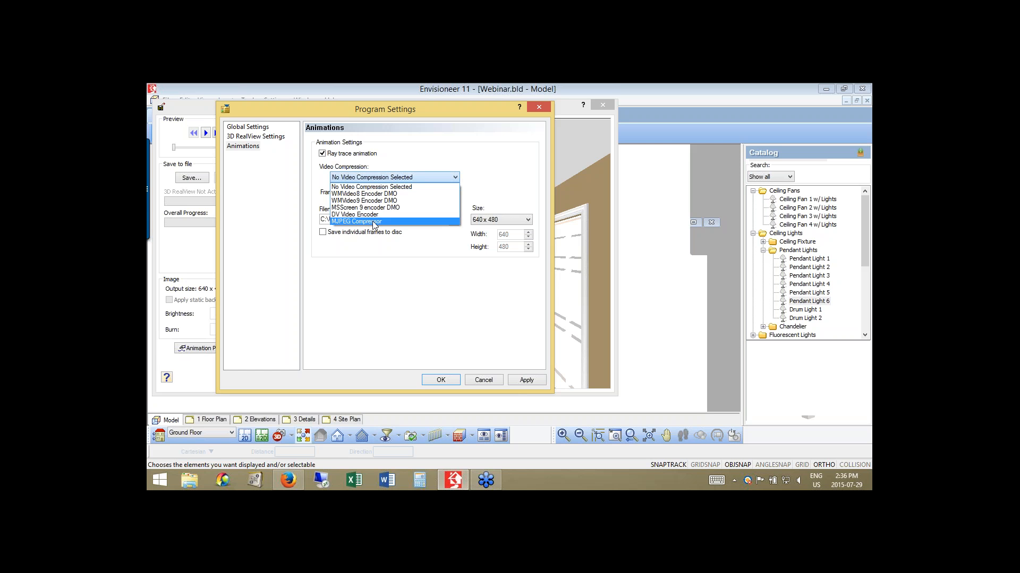
click(377, 189)
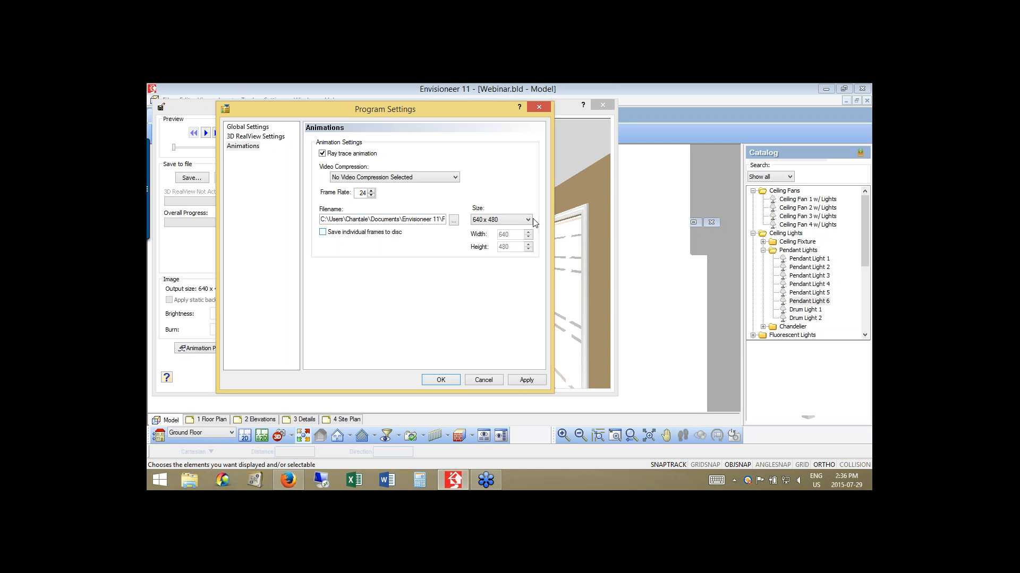
Review the output sizes, global and 3D RealView settings, keep 640 x 480, accept the animation settings and close Create Animation.
click(485, 221)
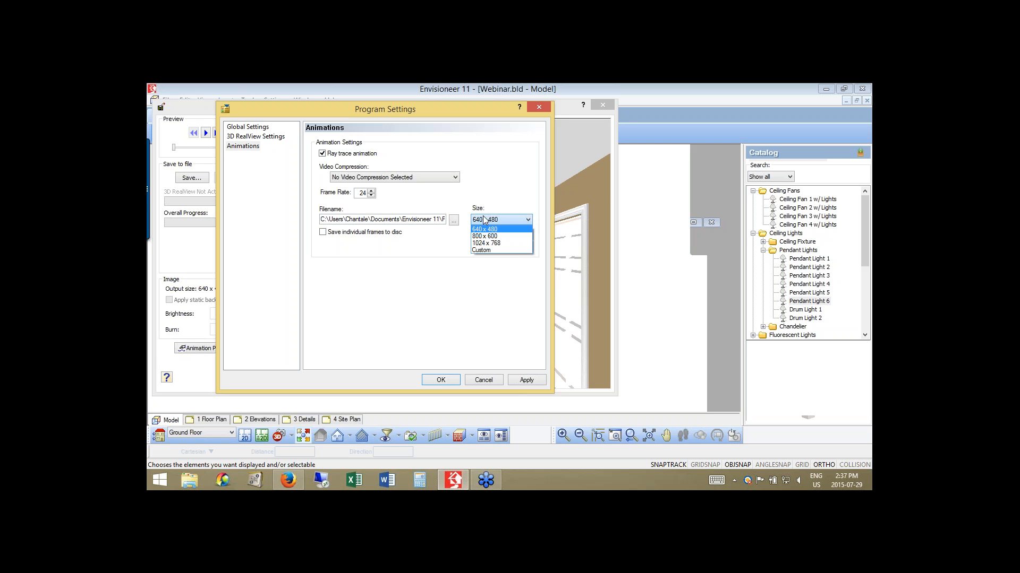
click(490, 179)
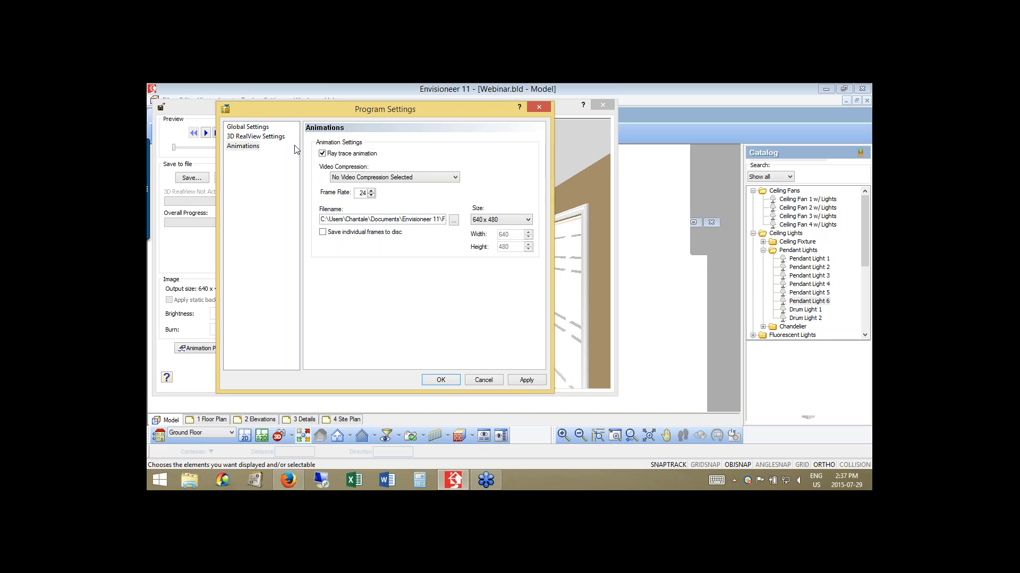
click(256, 128)
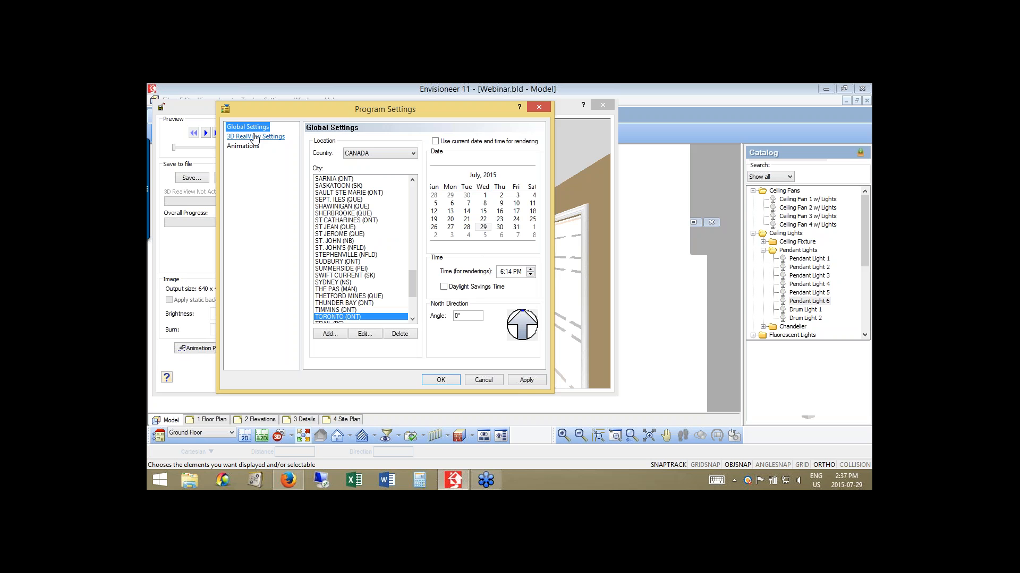
click(255, 138)
click(253, 147)
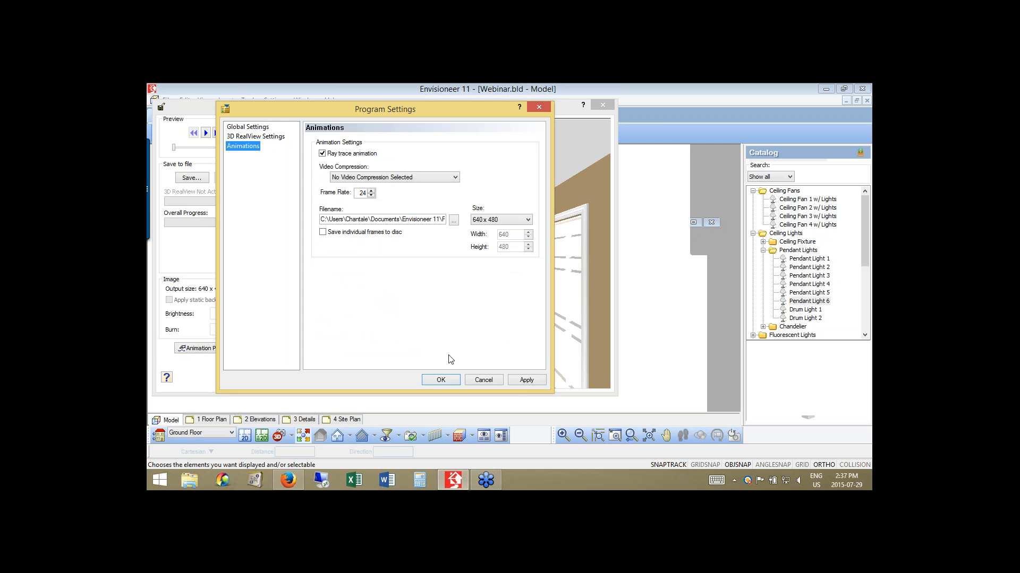
click(441, 381)
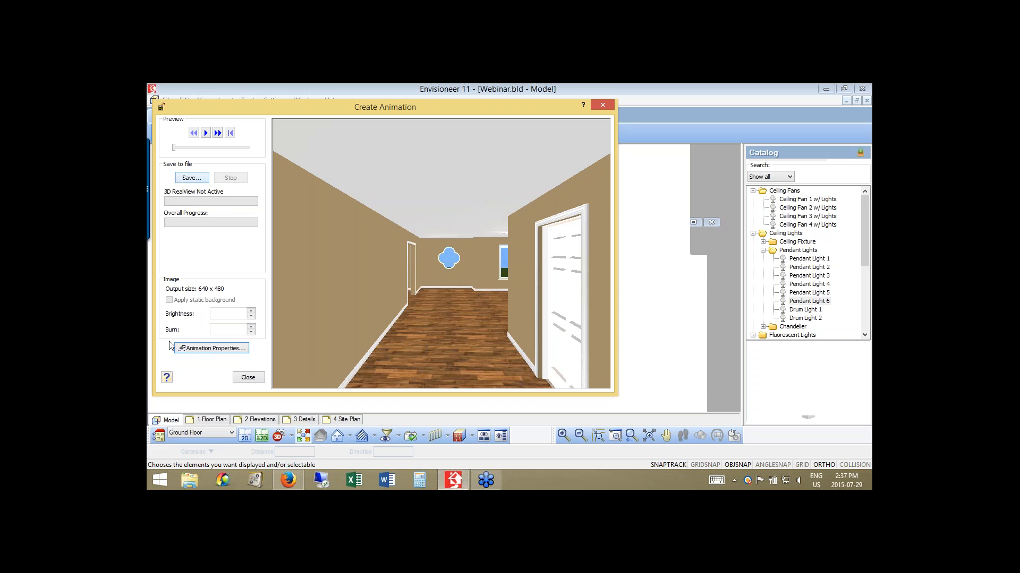
click(248, 377)
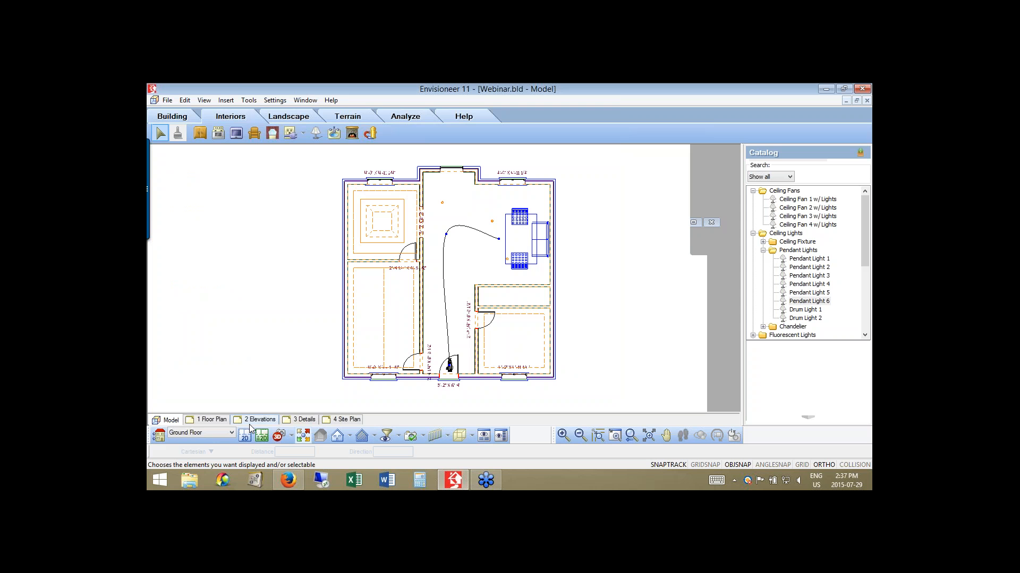
View the ground-floor interior in 3D through the Living Room camera and through Camera1, which faces the seating area.
click(175, 118)
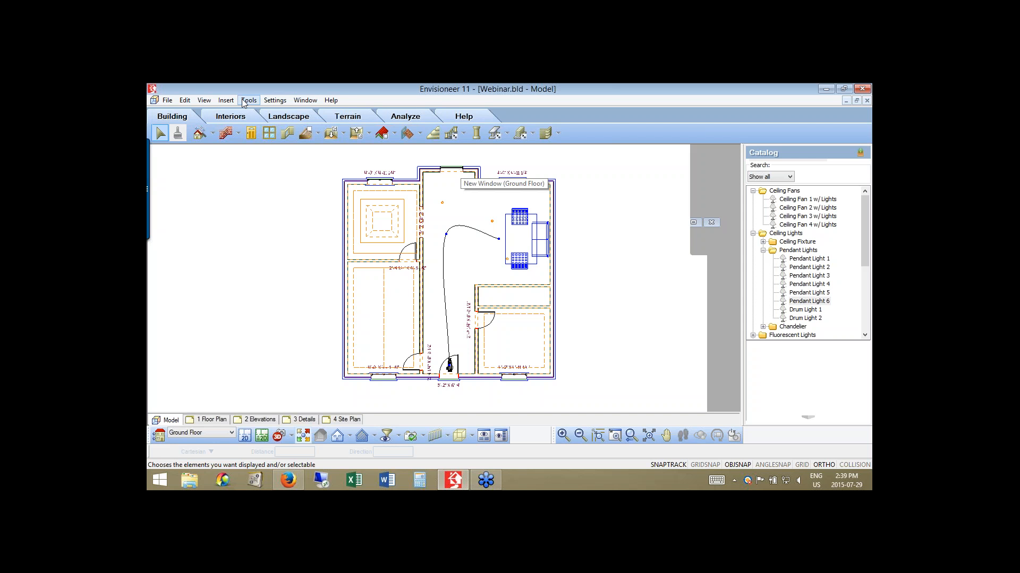
click(360, 195)
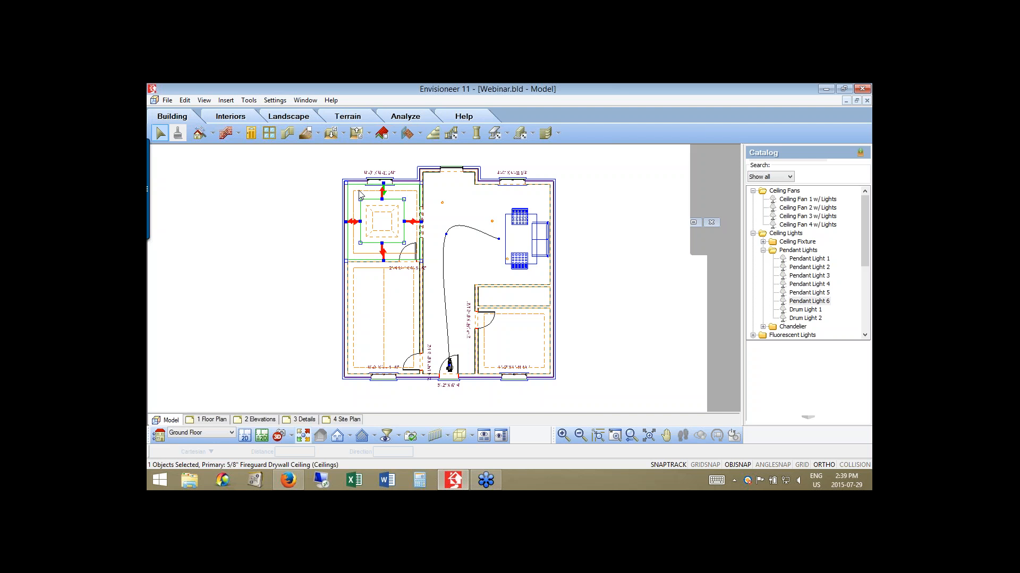
click(291, 437)
click(297, 410)
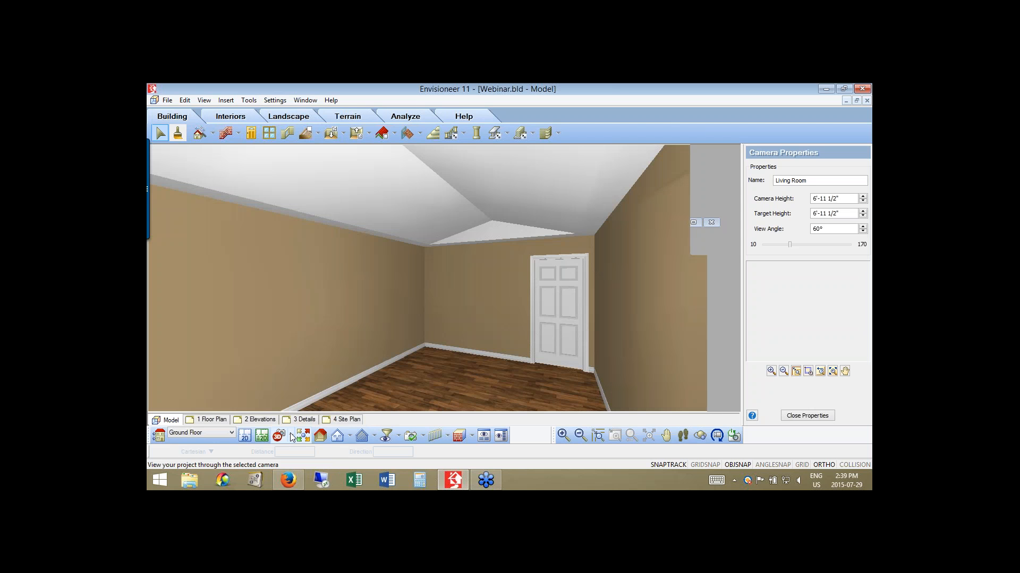
click(291, 436)
click(292, 421)
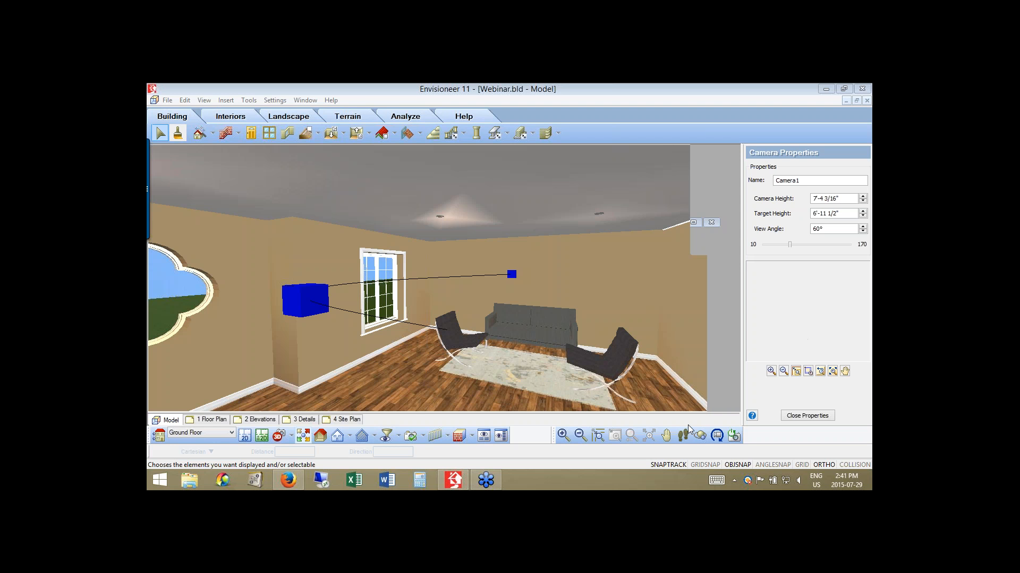
Try hiding and reshowing SketchUp Edges and SketchUp Default Color in the quatrefoil window's 3D component display, and cancel the window properties.
double_click(170, 294)
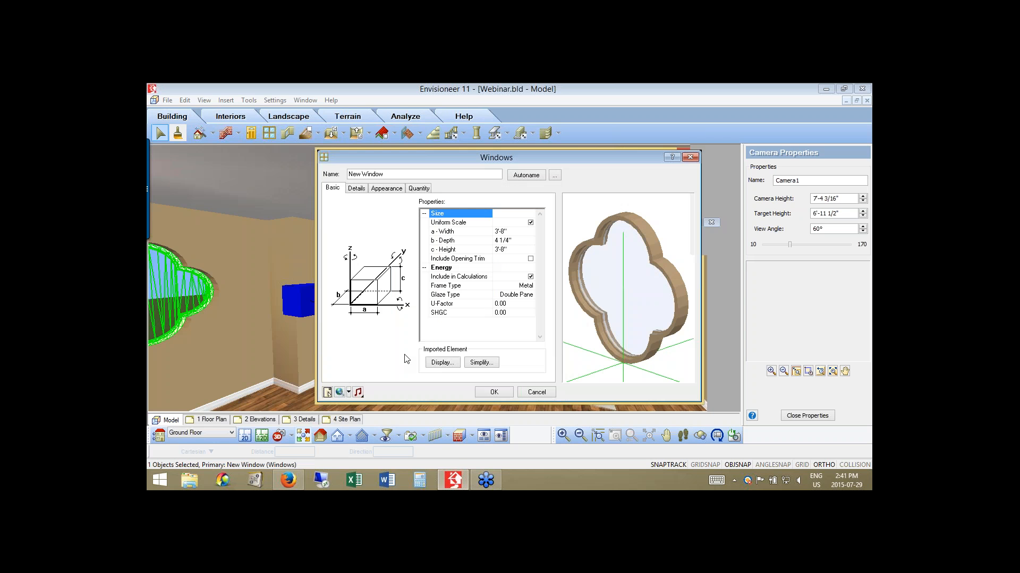
click(451, 362)
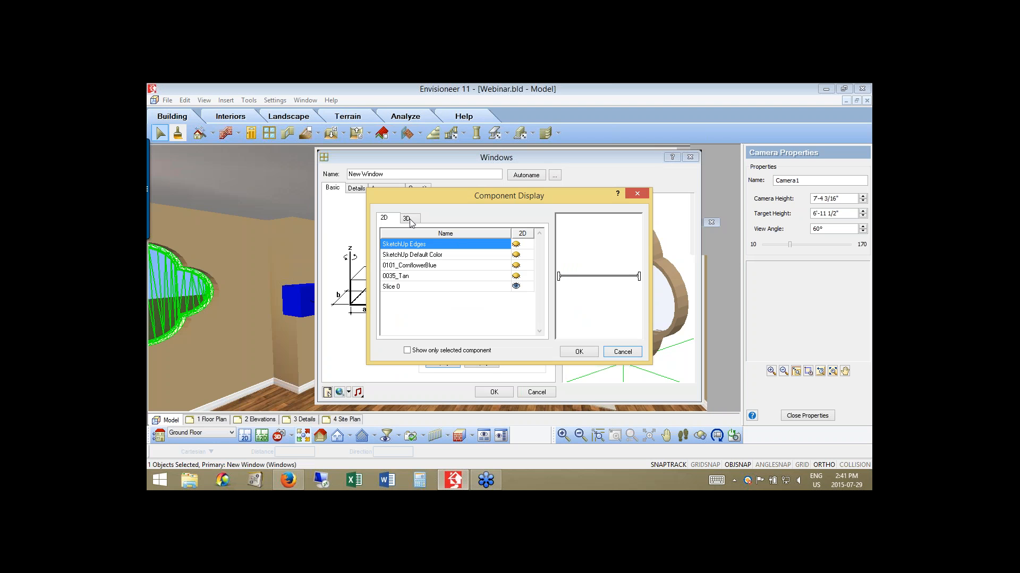
click(409, 218)
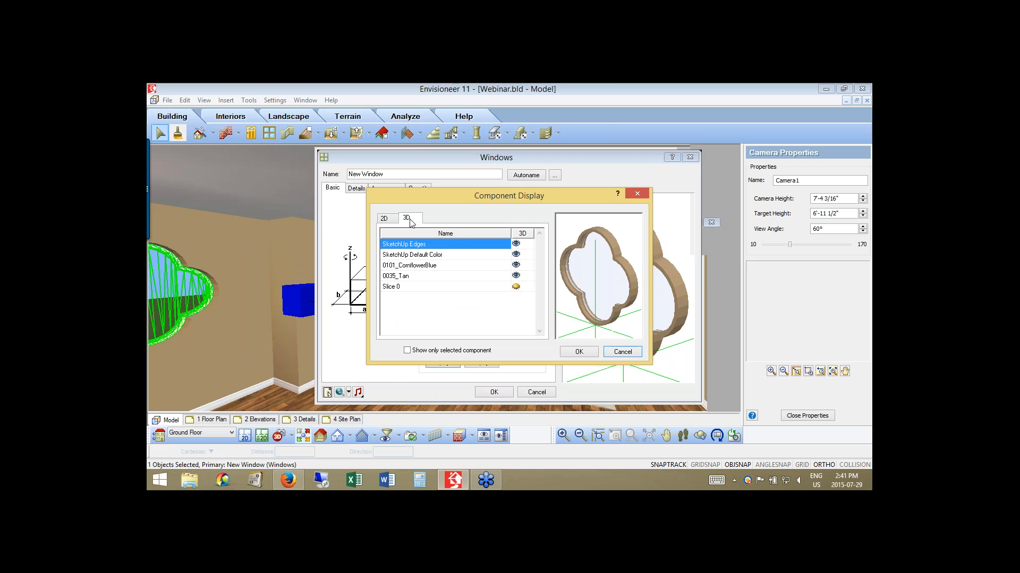
click(516, 245)
click(515, 254)
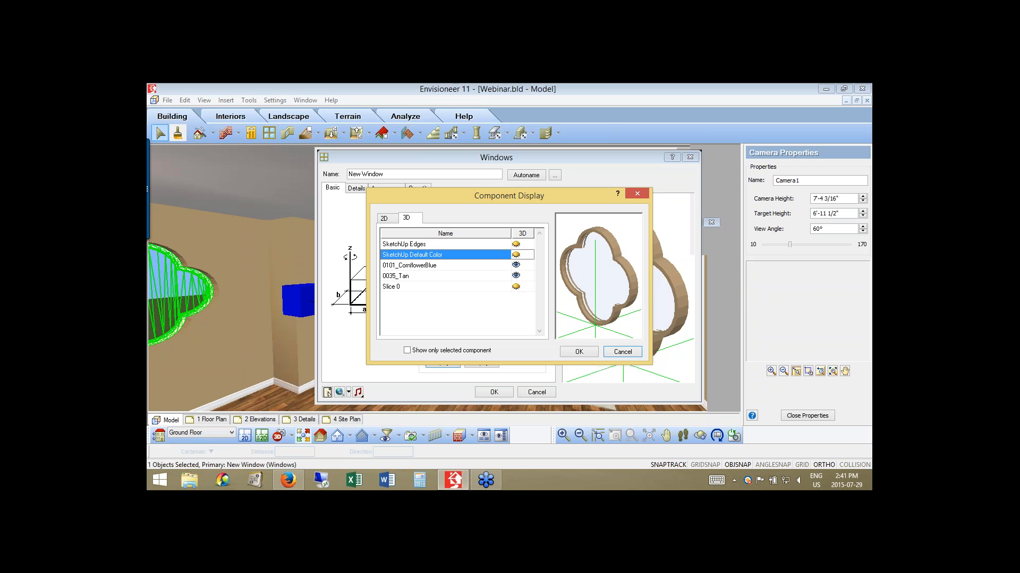
click(516, 264)
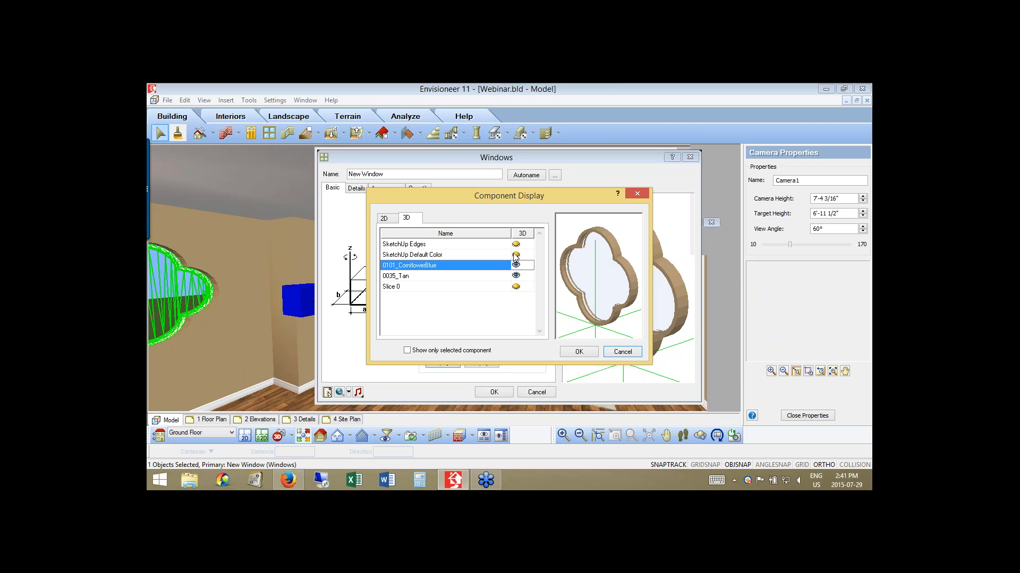
click(514, 254)
click(515, 244)
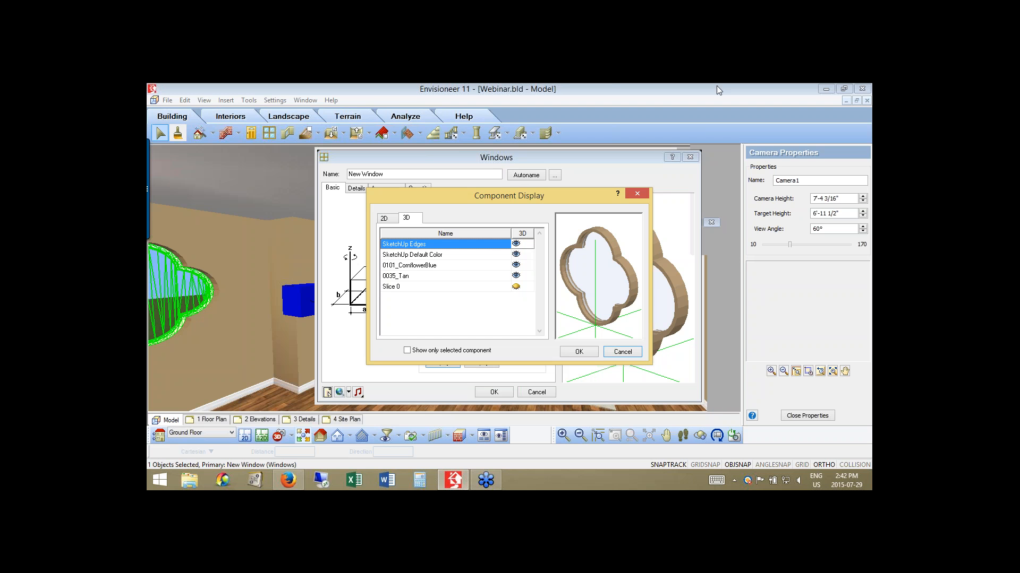
click(861, 303)
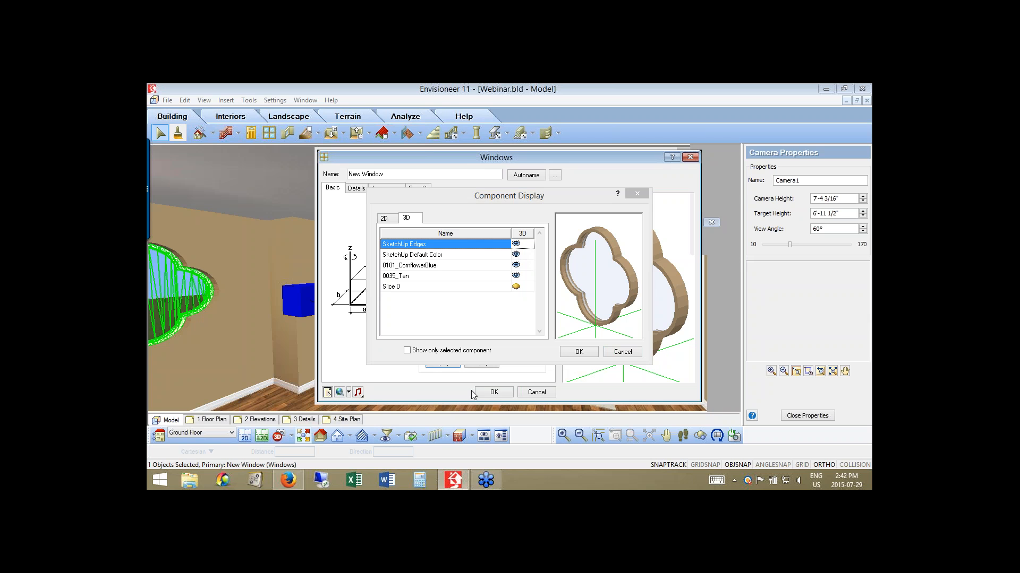
click(537, 393)
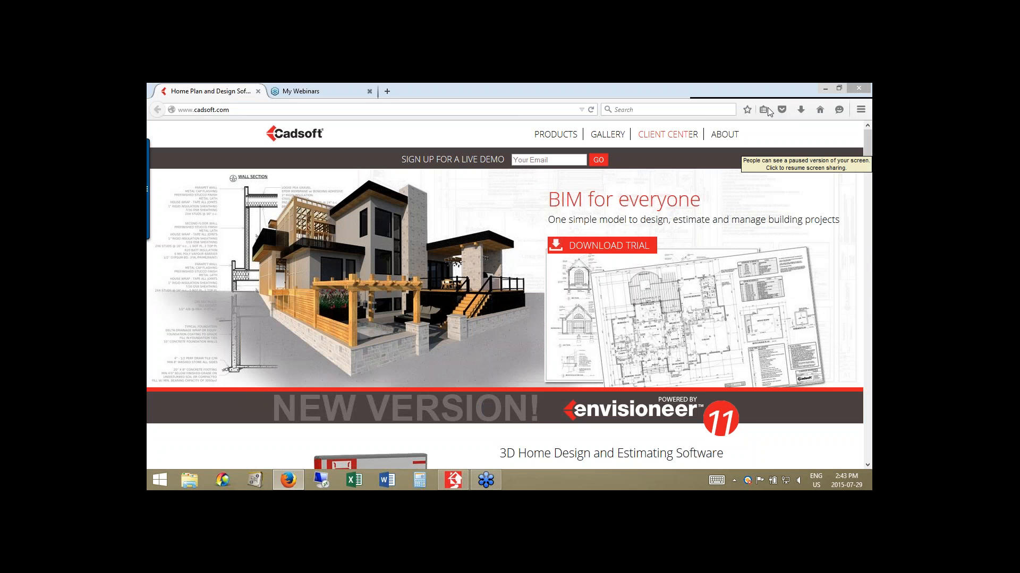
Switch to Firefox and examine the scheduled training classes and webinars in the Client Center of the Cadsoft website.
click(649, 137)
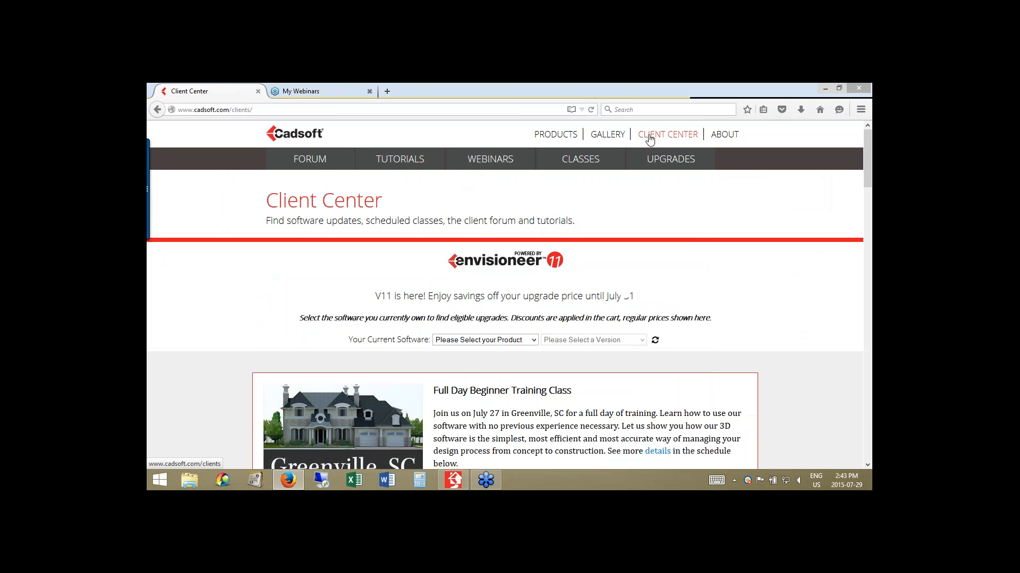
click(571, 159)
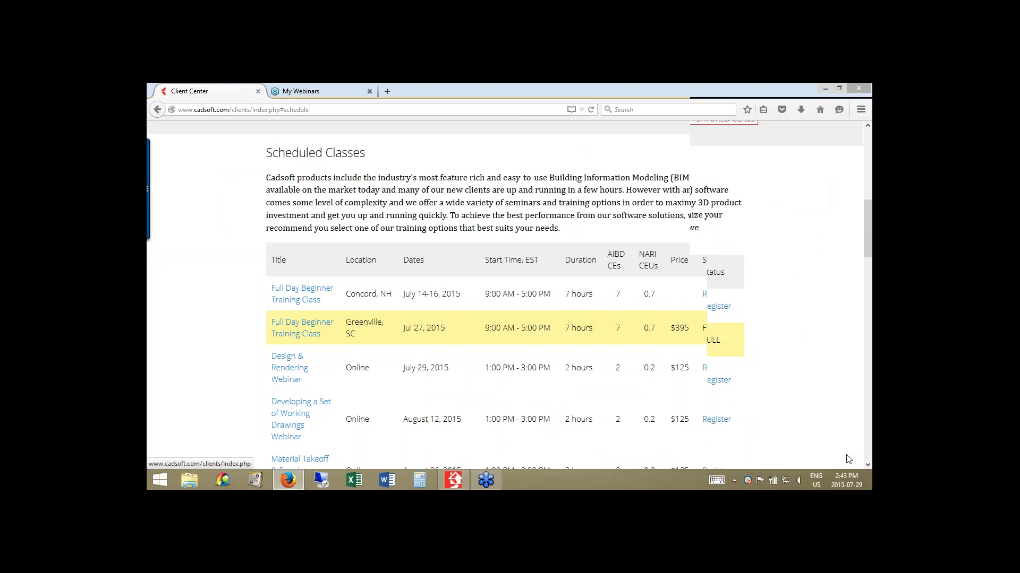
click(867, 465)
click(866, 465)
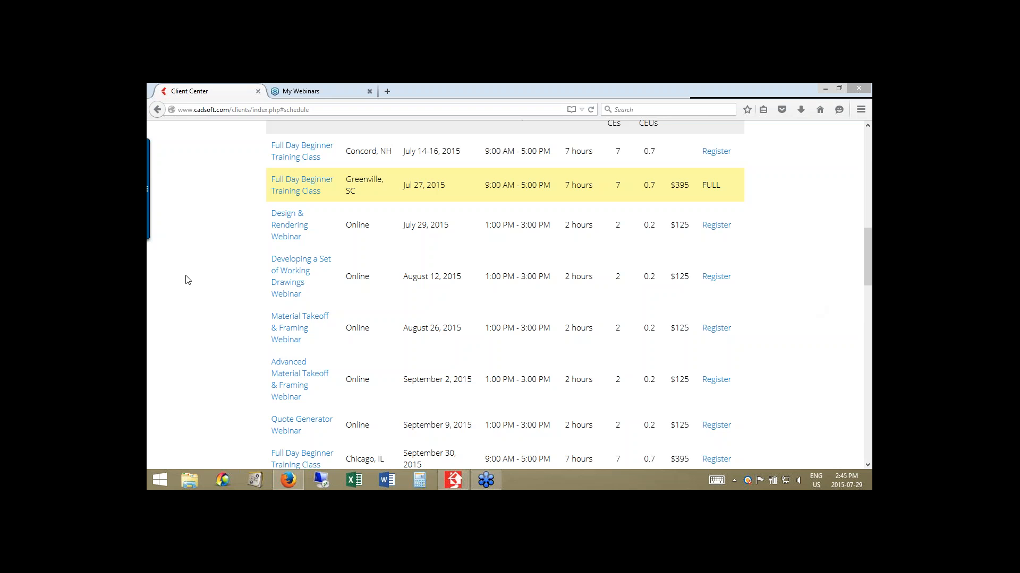
Switch to Envisioneer, try showing and rehiding every component except Slice 0 in the quatrefoil window's 2D component display, and cancel the window properties.
key(alt+Tab)
double_click(190, 255)
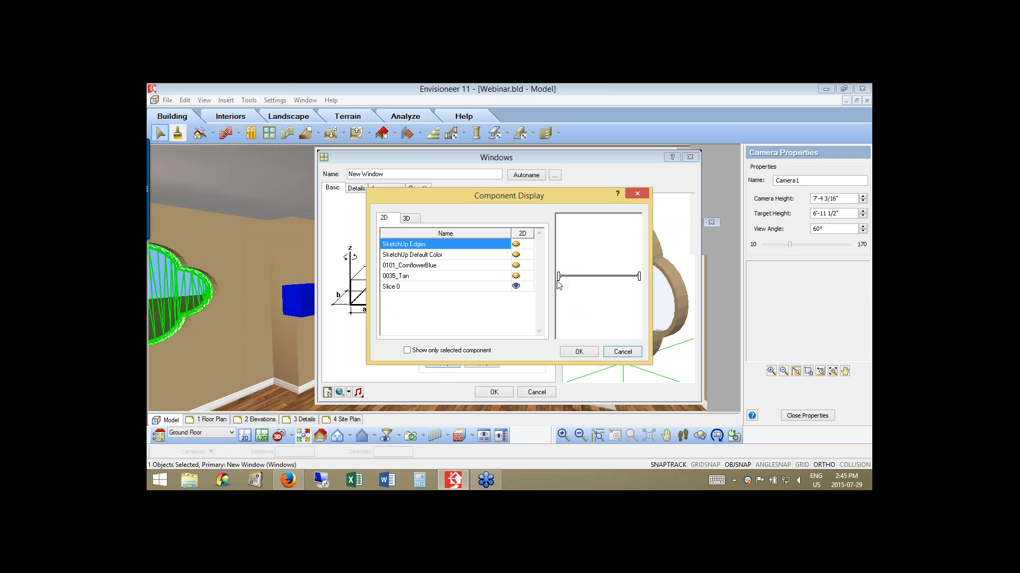
click(522, 234)
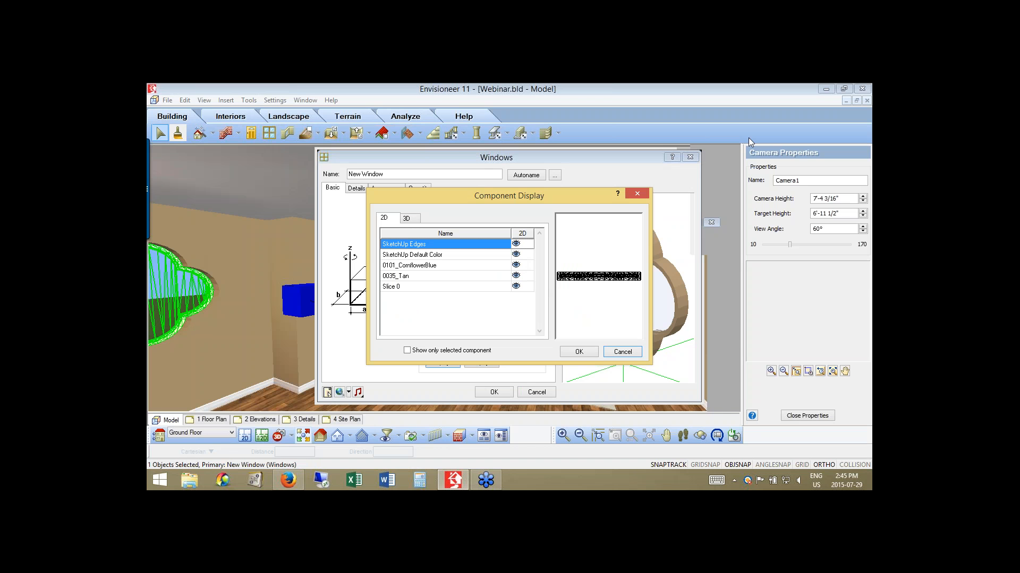
click(517, 255)
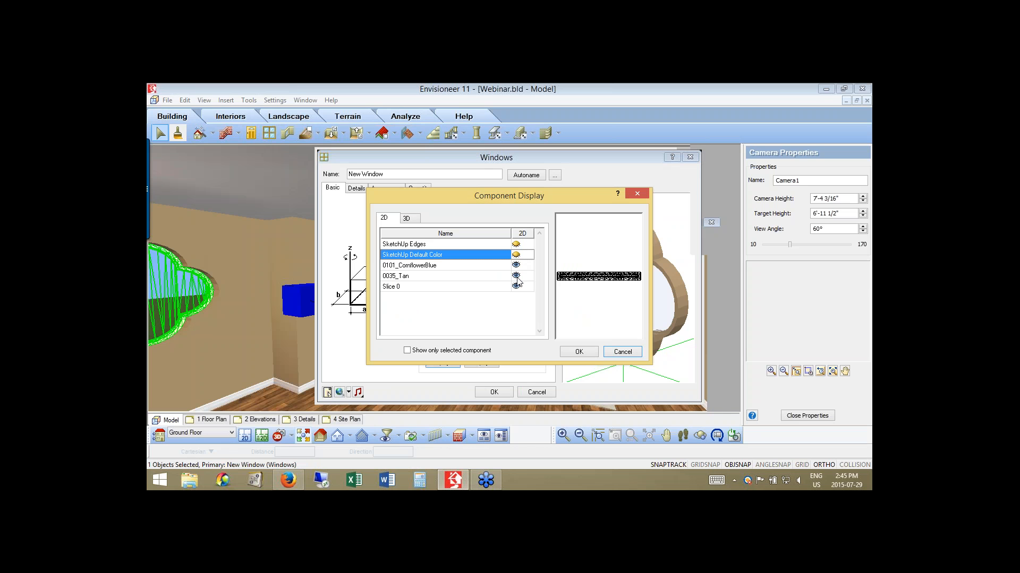
click(515, 265)
click(516, 276)
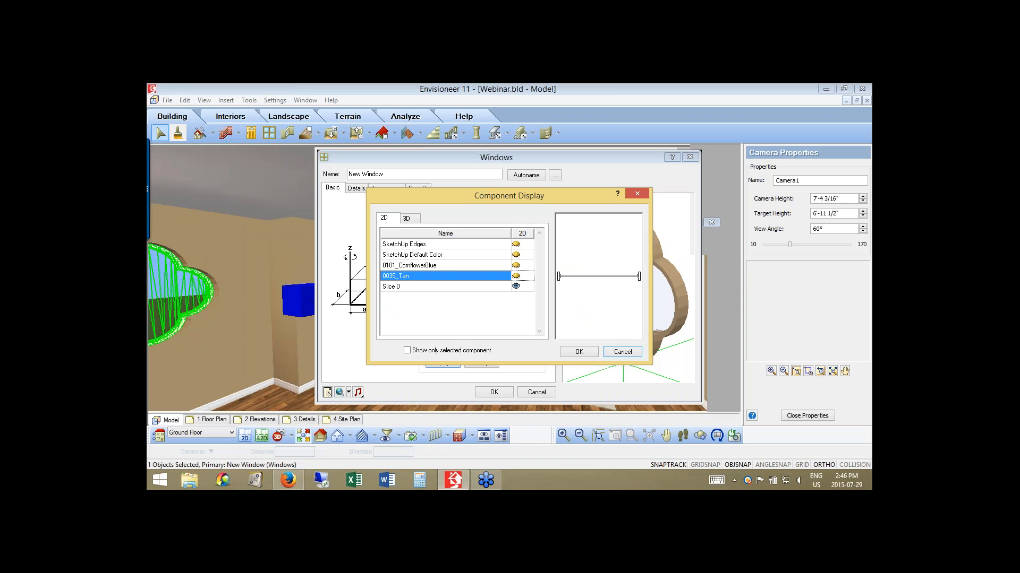
click(863, 301)
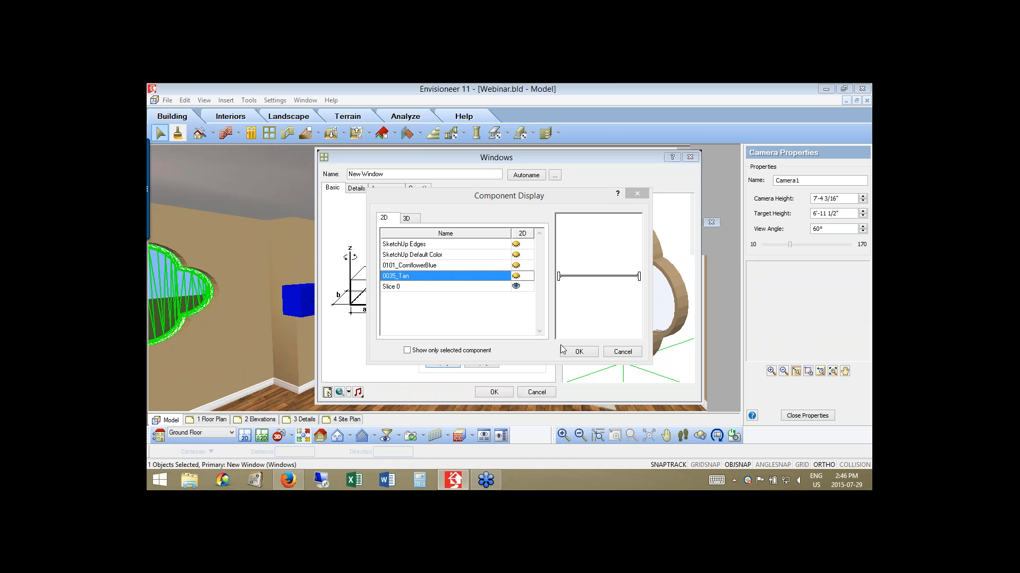
click(544, 396)
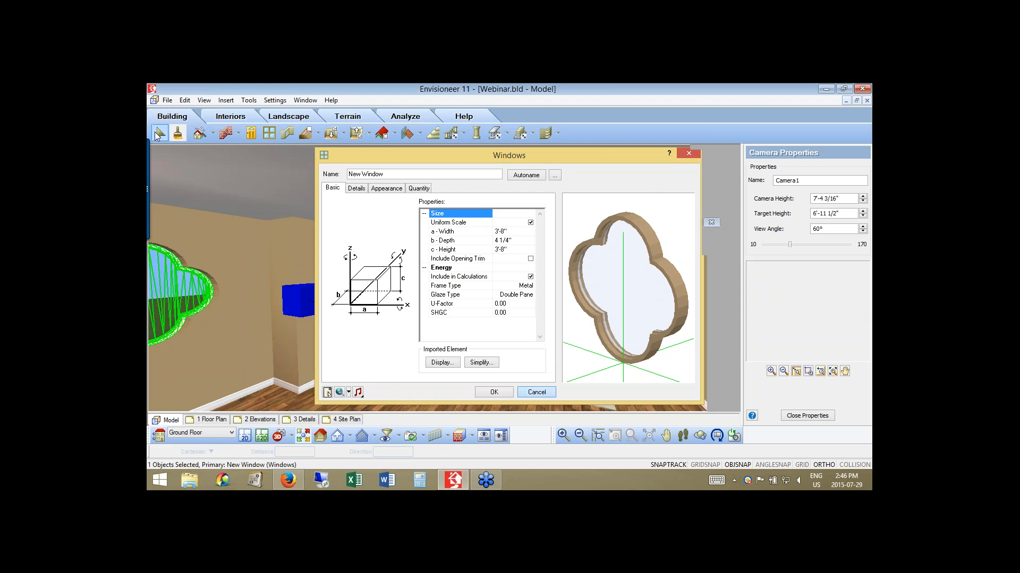
click(158, 136)
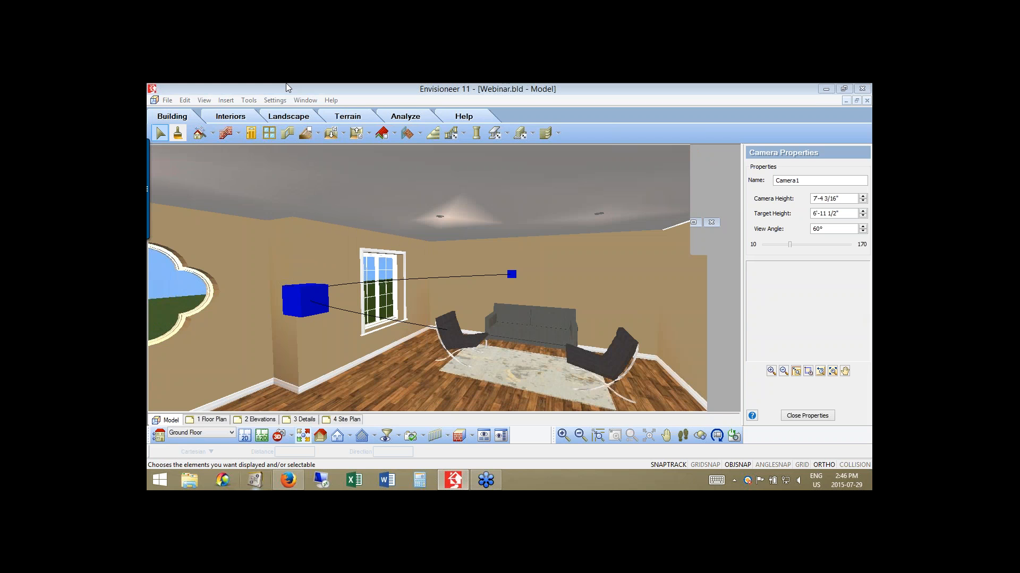
Switch to Firefox, open the Webinars page of the Cadsoft Client Center and examine the weekly training webinar schedule.
click(289, 480)
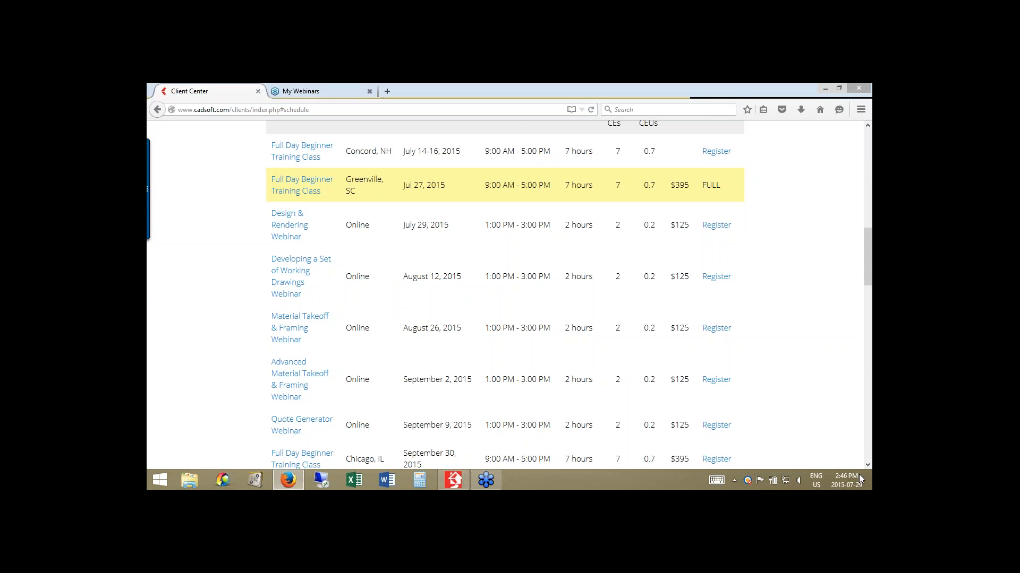
scroll(505, 295, up, 10)
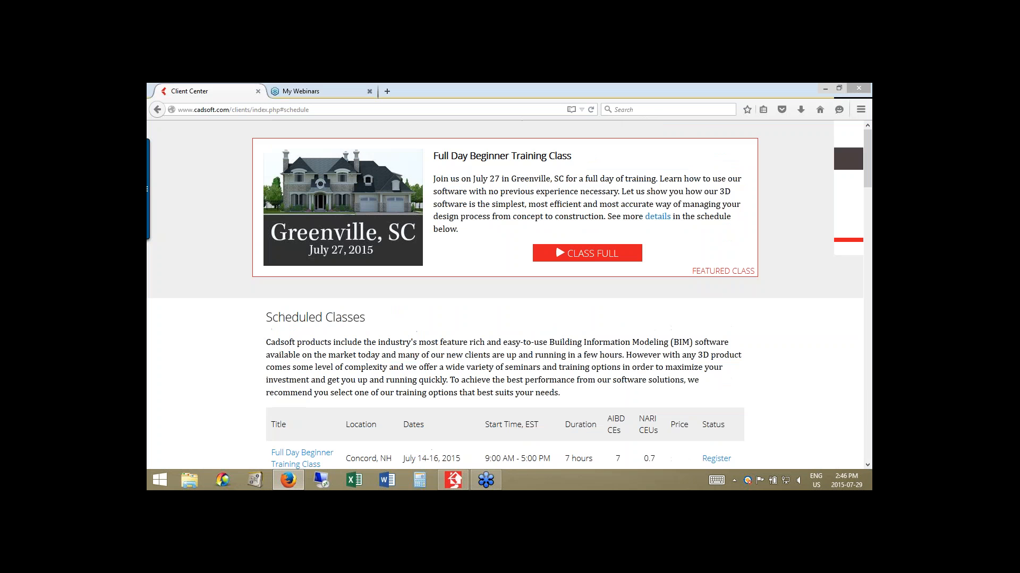
scroll(643, 149, up, 5)
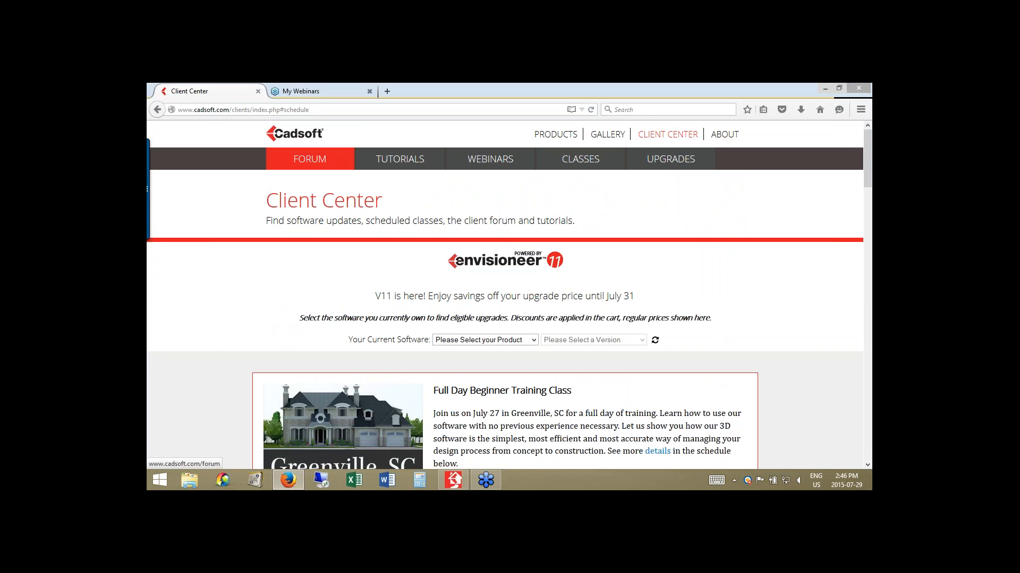
click(309, 160)
click(490, 160)
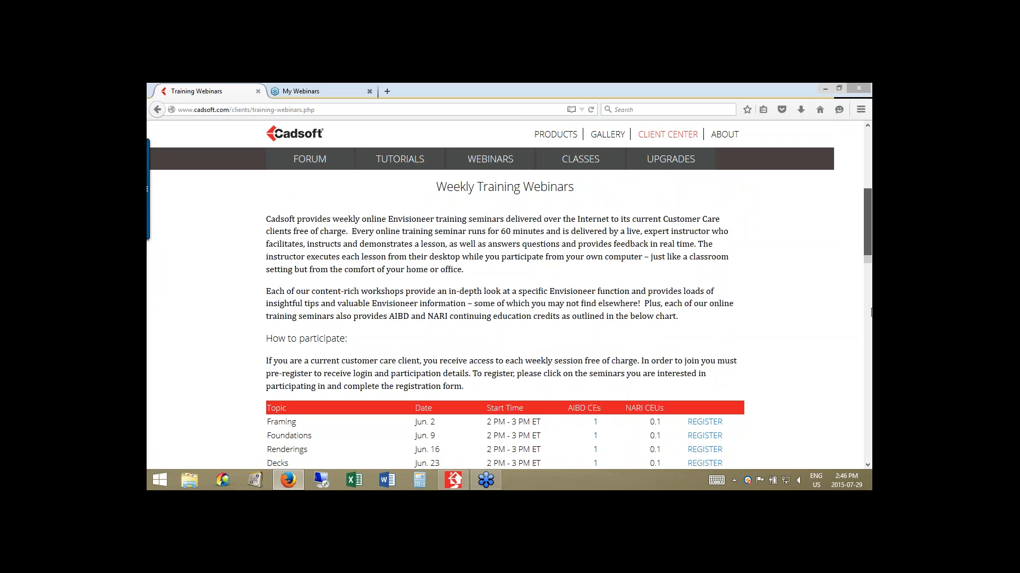
scroll(870, 313, down, 4)
drag(867, 373, 863, 113)
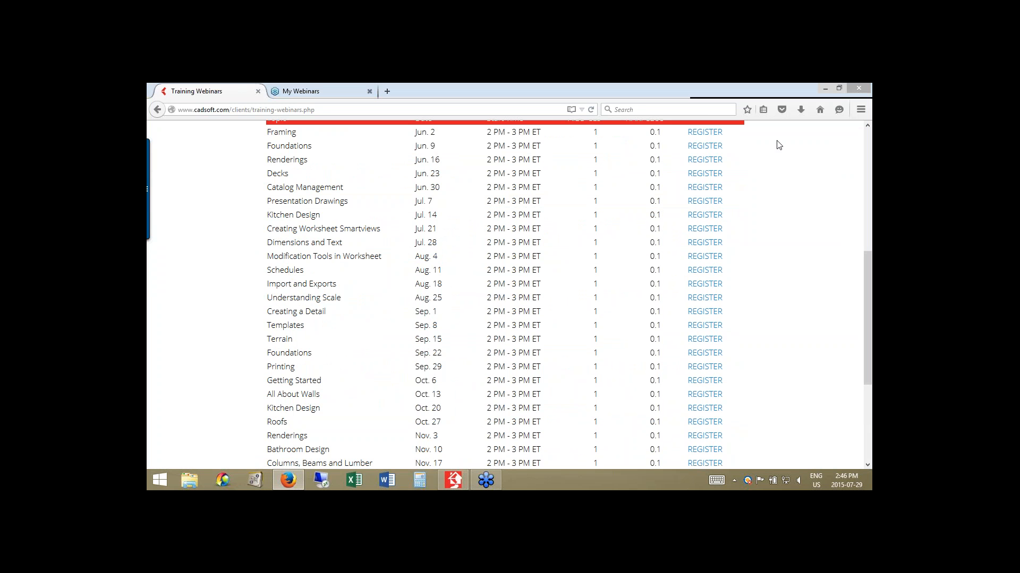